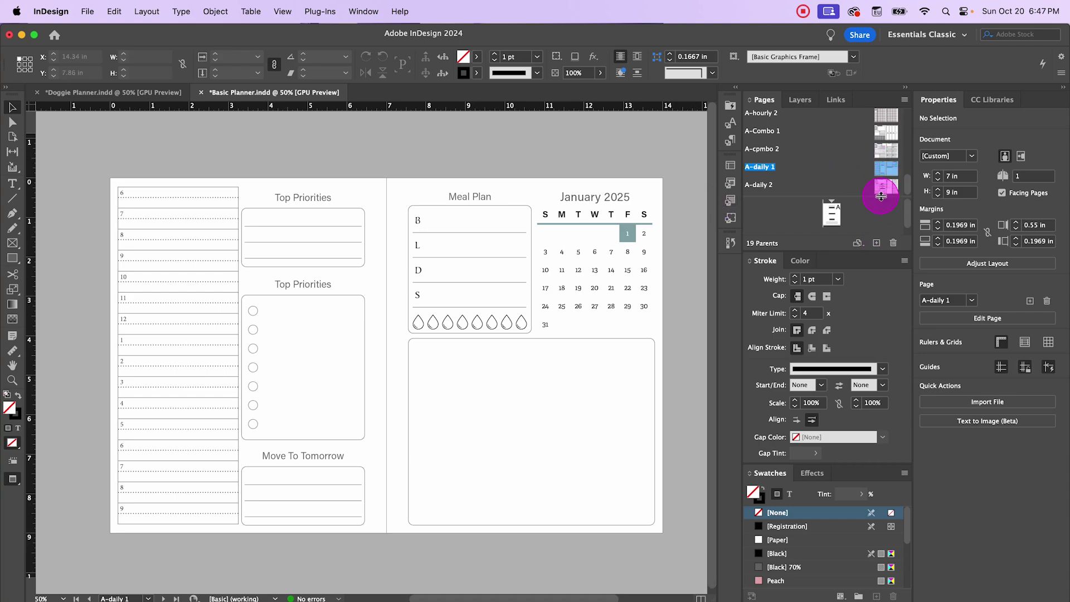
Step: Create a new blank parent spread with prefix A and rename it Contacts
drag(883, 188, 877, 248)
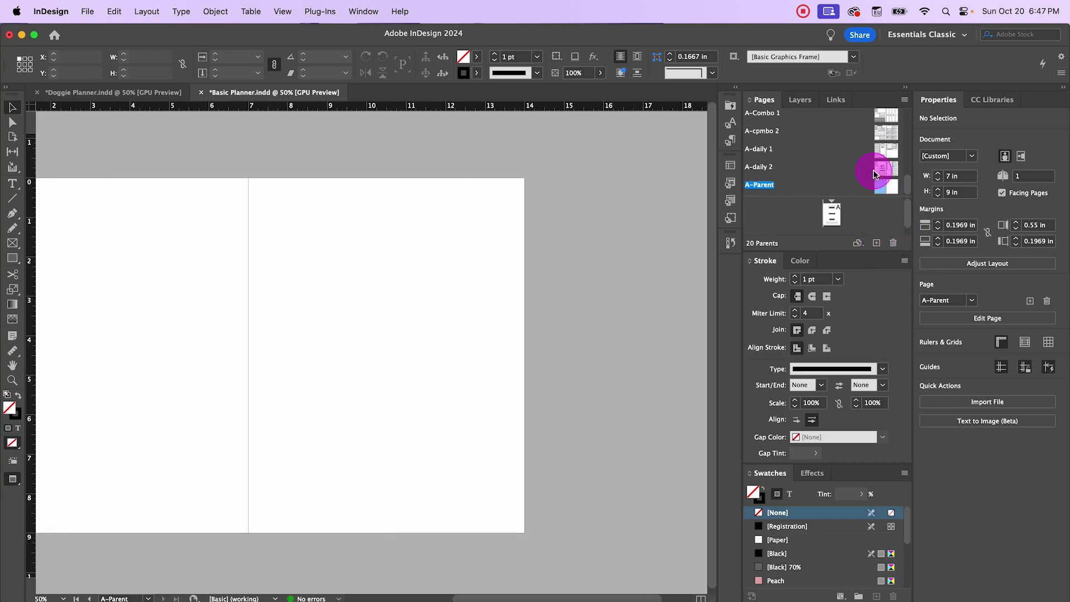
right_click(769, 186)
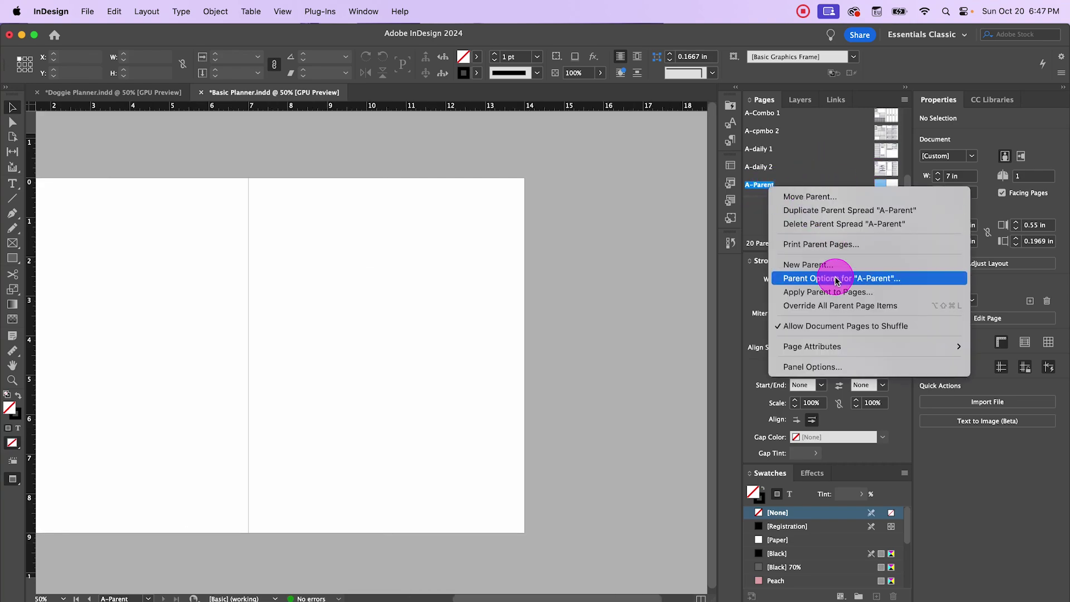
click(868, 279)
double_click(490, 346)
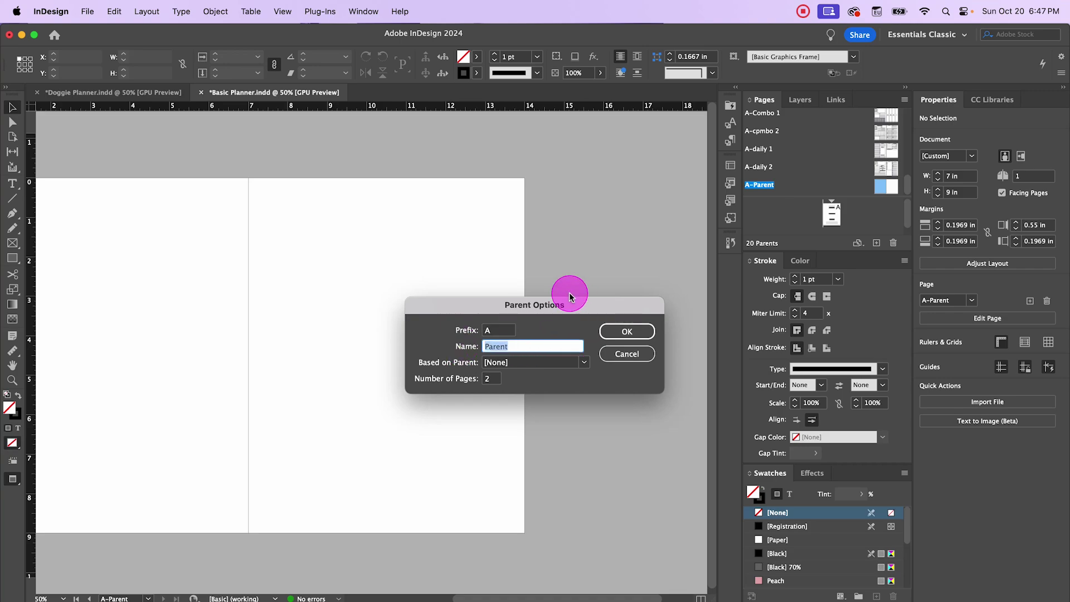
text(Contacts)
click(626, 331)
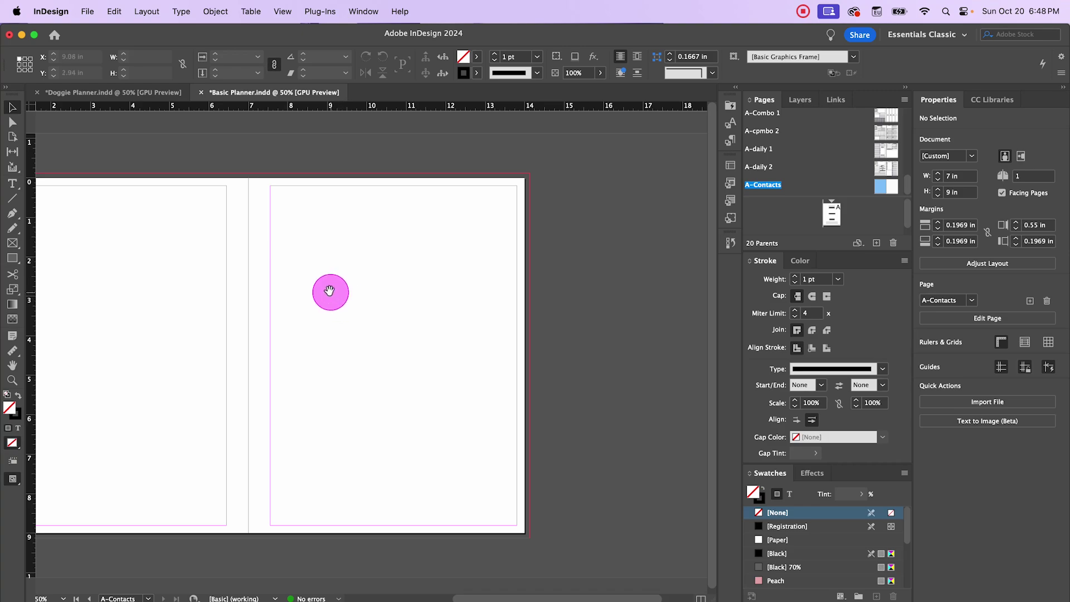
Step: Create a rectangle 3 in wide and 1.5 in high on the left page of the Contacts parent
drag(327, 291, 481, 288)
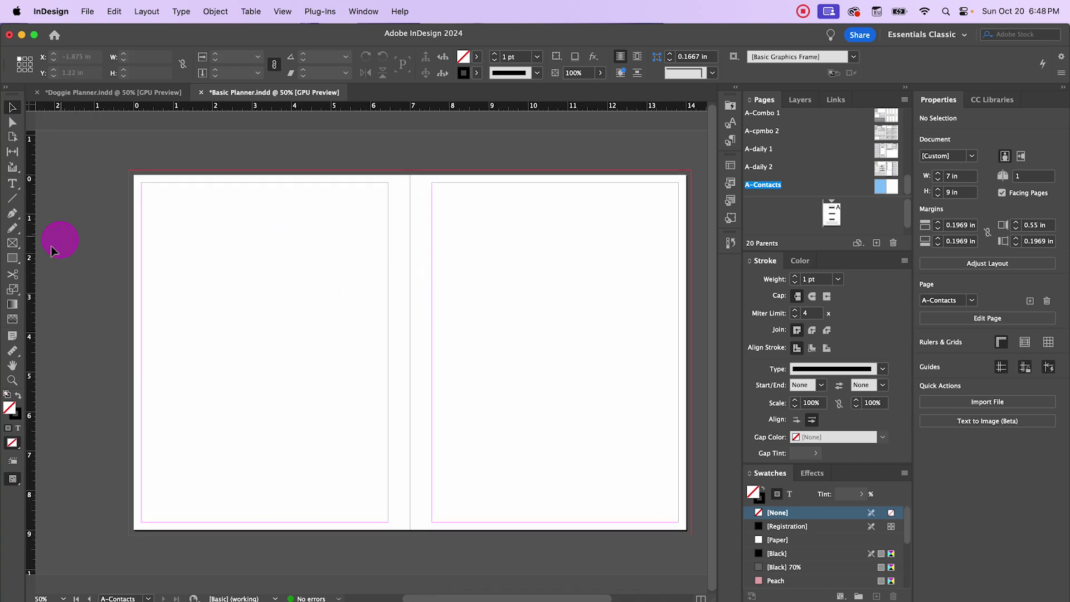
click(13, 258)
click(436, 346)
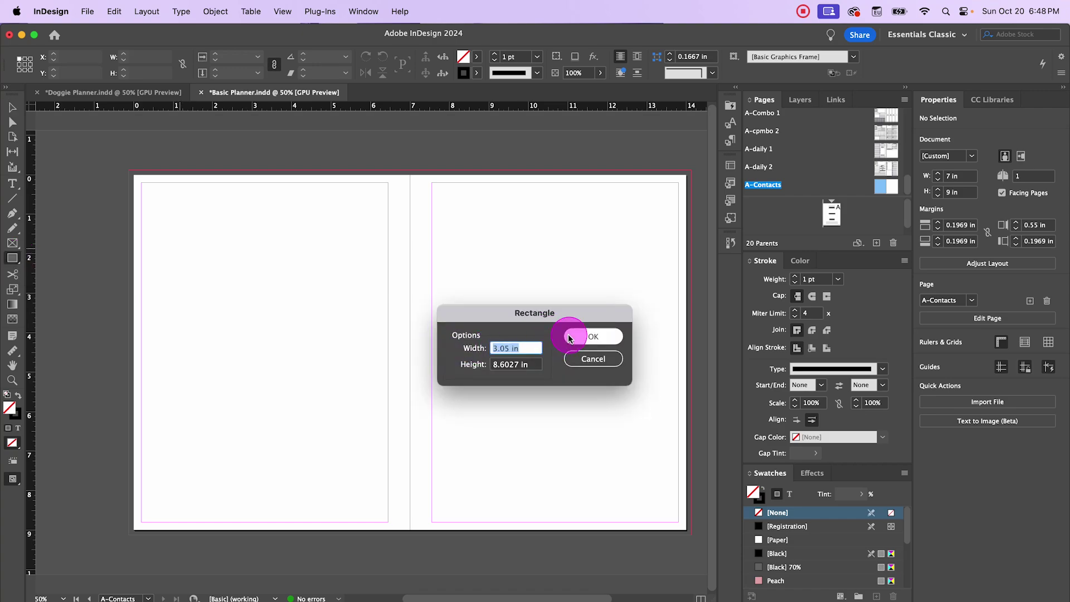
text(3)
key(Tab)
text(1.)
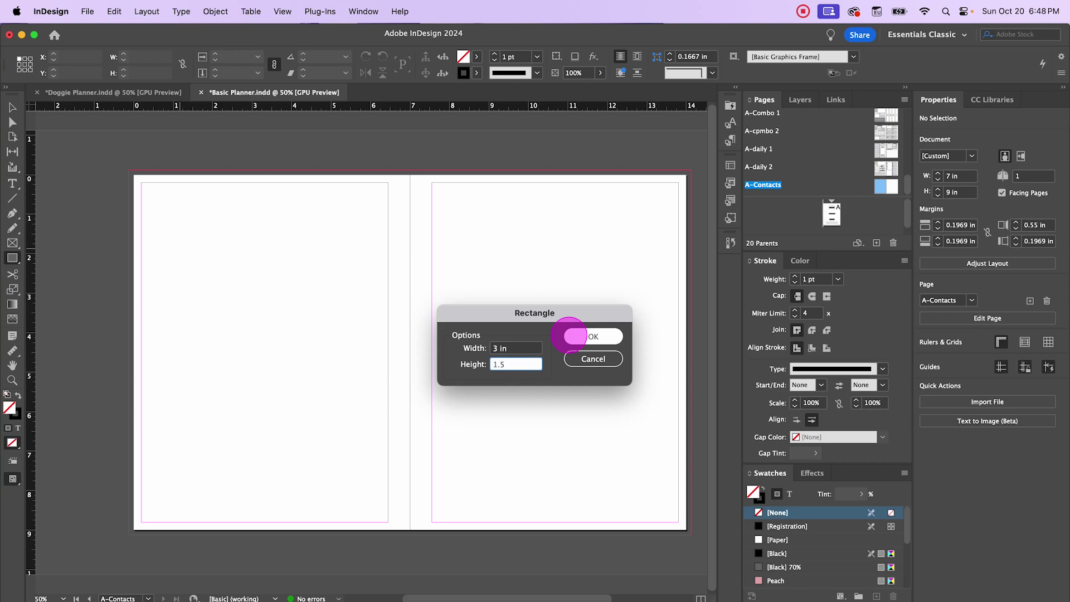
click(601, 337)
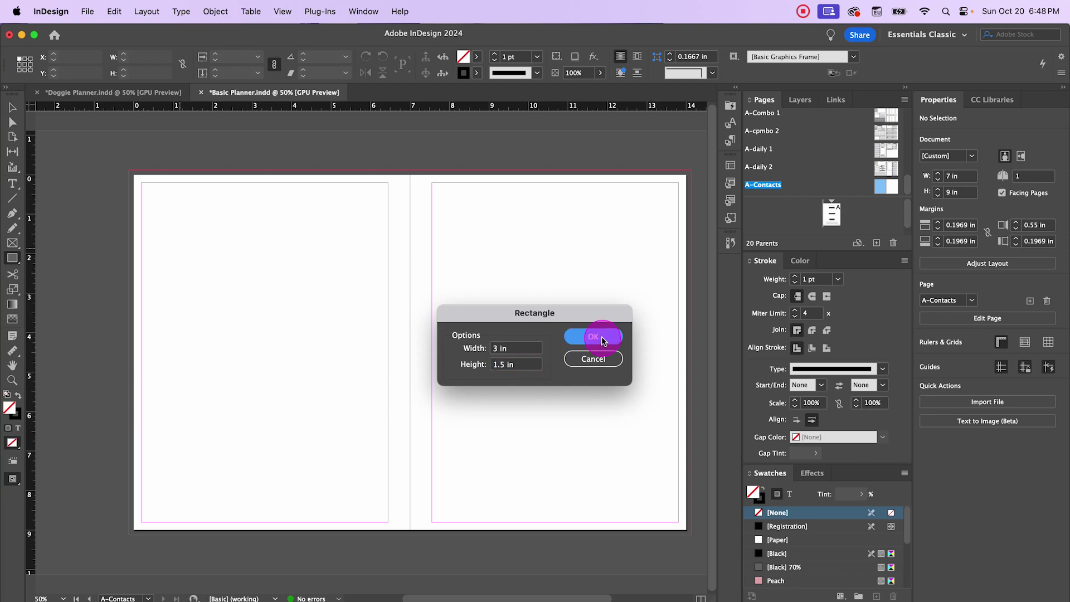
click(18, 114)
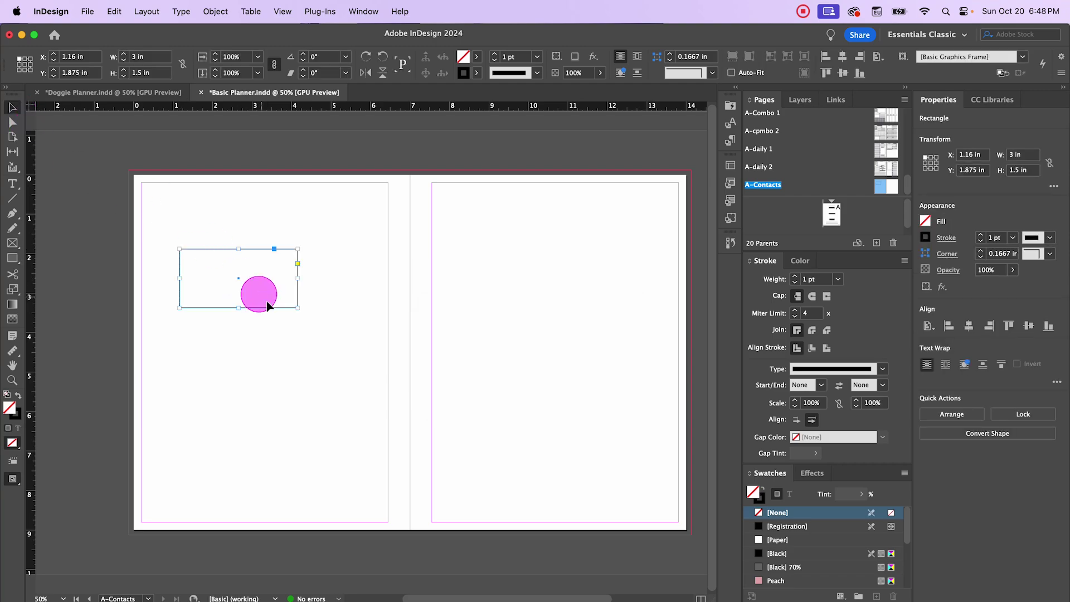
Step: Apply the Boxes object style to the rectangle and move it against the left margin, at about Y 0.88 in
click(730, 220)
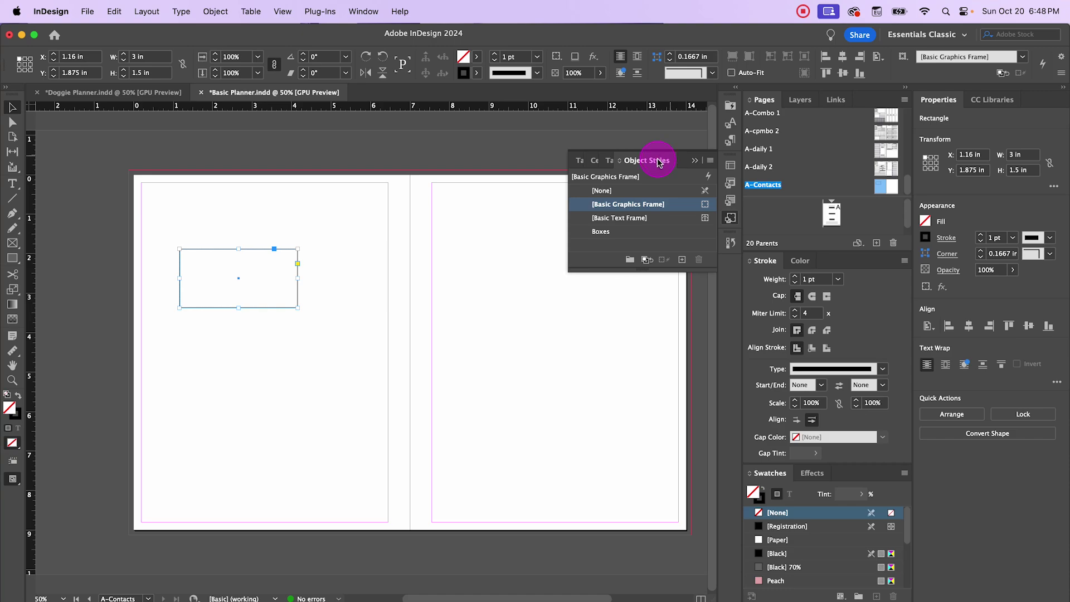
click(600, 232)
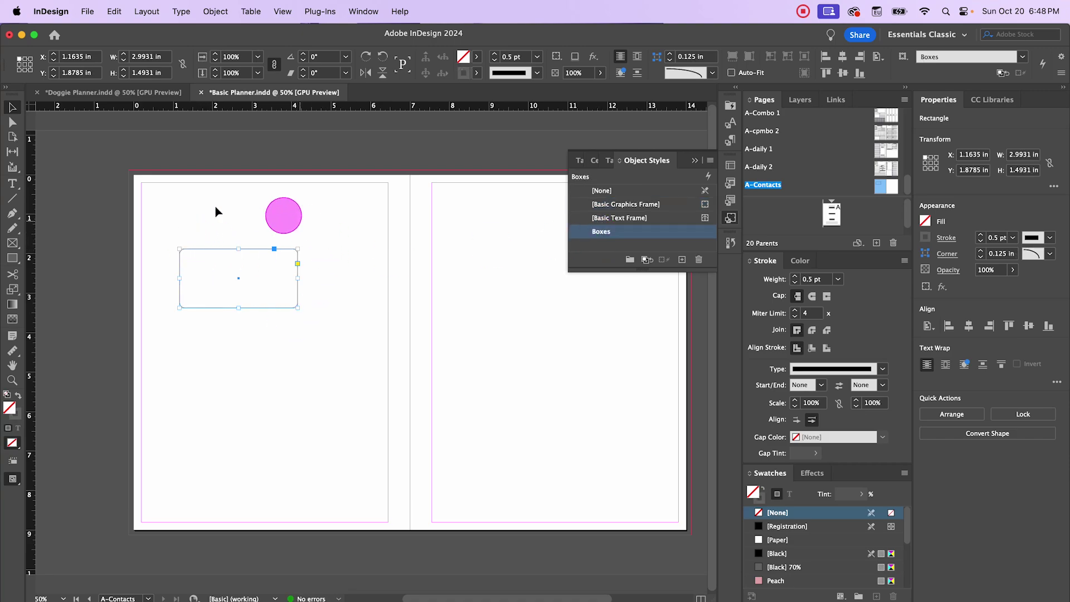
click(192, 216)
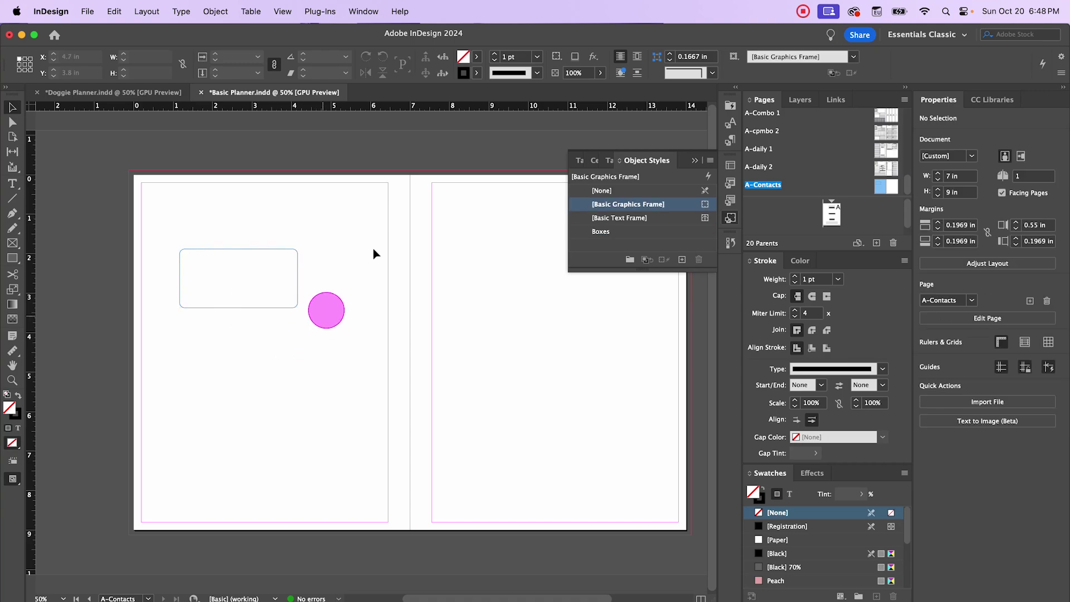
click(239, 279)
drag(240, 278, 201, 241)
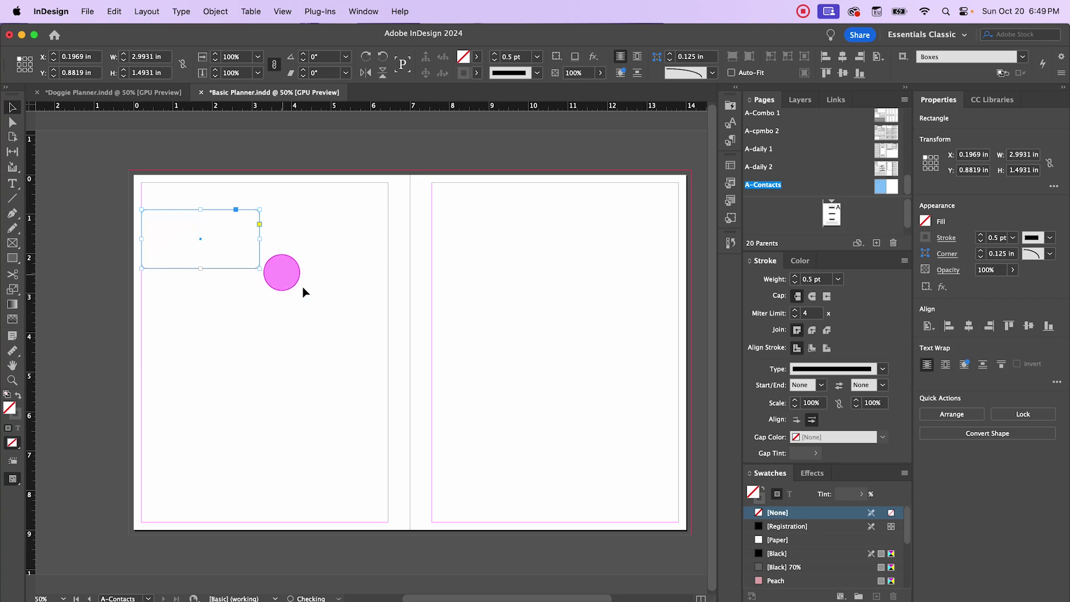
Step: Duplicate the box beside the original on its right at about X 3.27 in, leaving a narrow gap between them
scroll(200, 261, up, 1)
scroll(314, 340, left, 3)
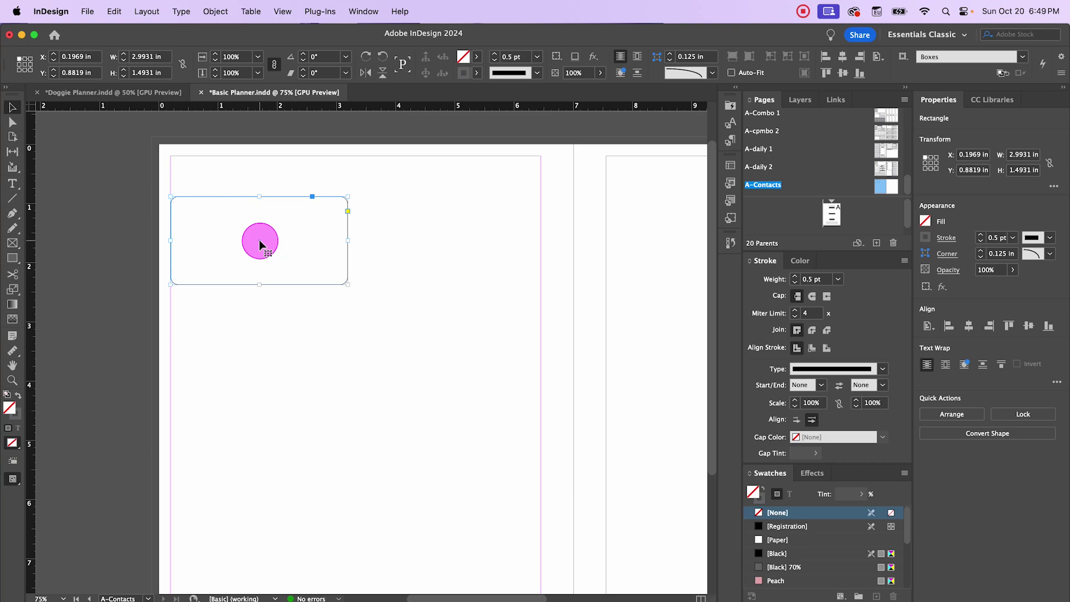
drag(259, 244, 477, 258)
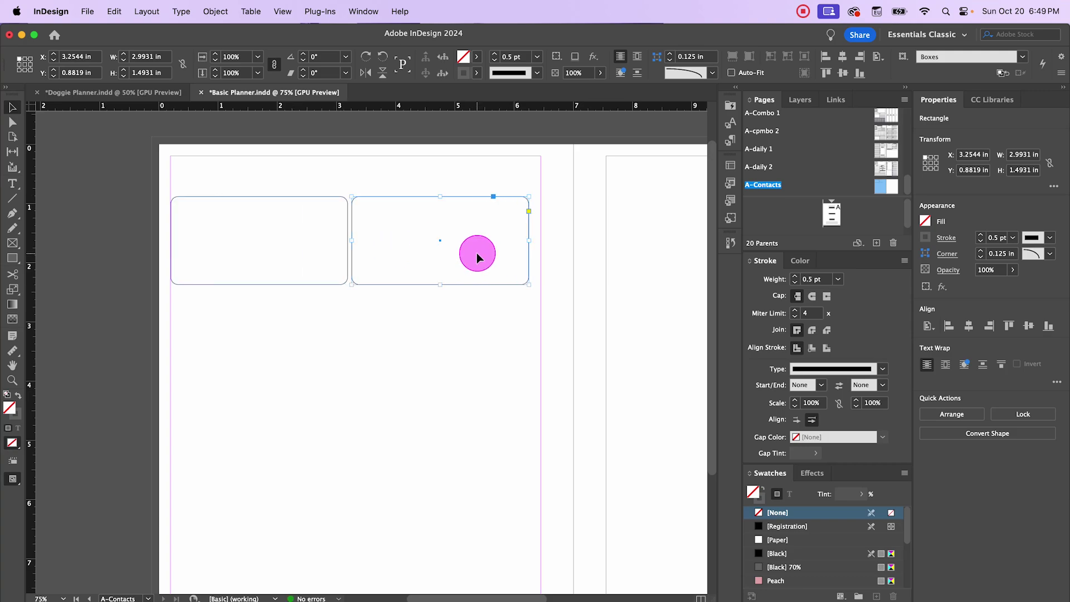
key(Right)
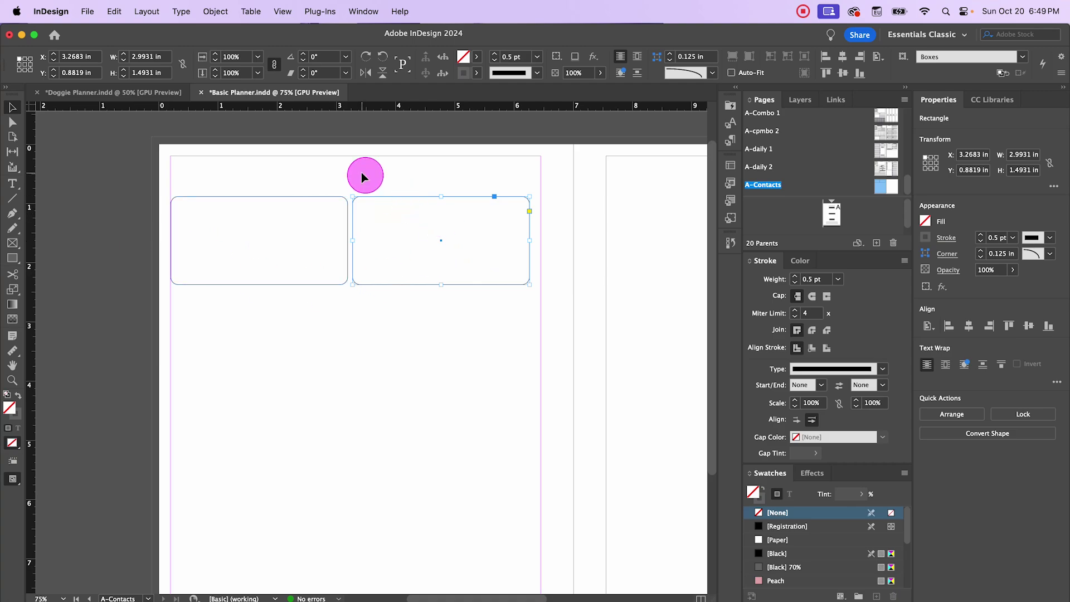
click(316, 323)
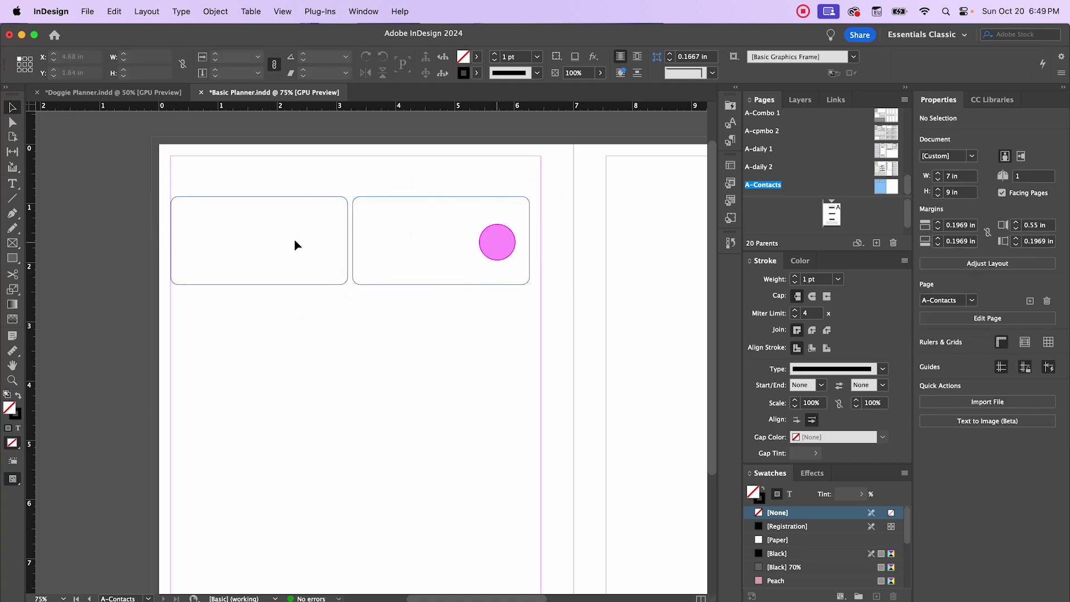
Step: Widen both boxes together until the right one reaches the left page's inner margin, keeping the narrow gap
click(153, 219)
drag(153, 218, 497, 258)
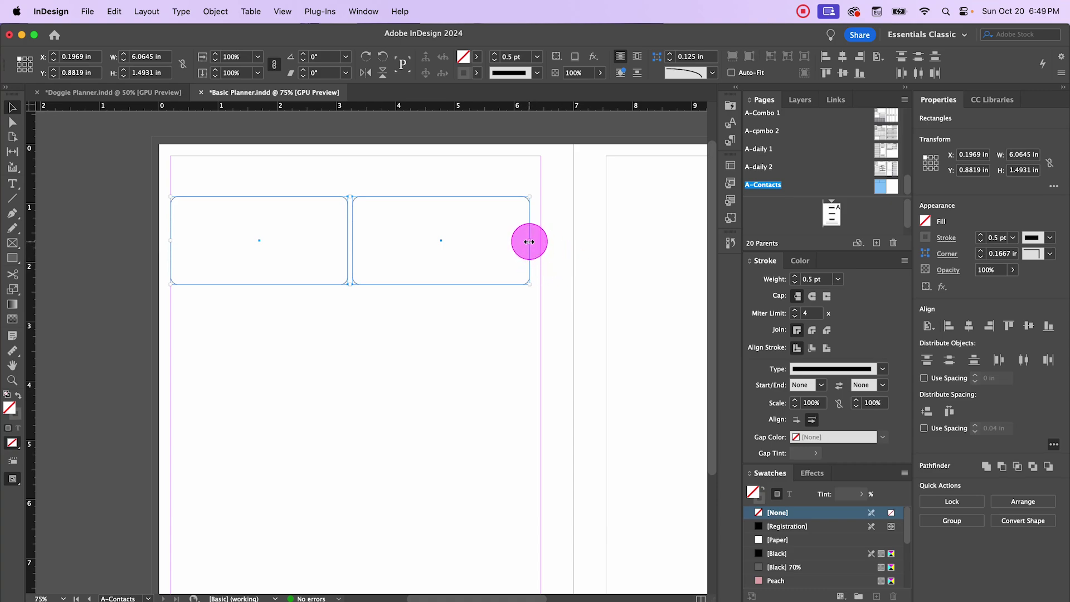
drag(529, 242, 540, 237)
click(351, 346)
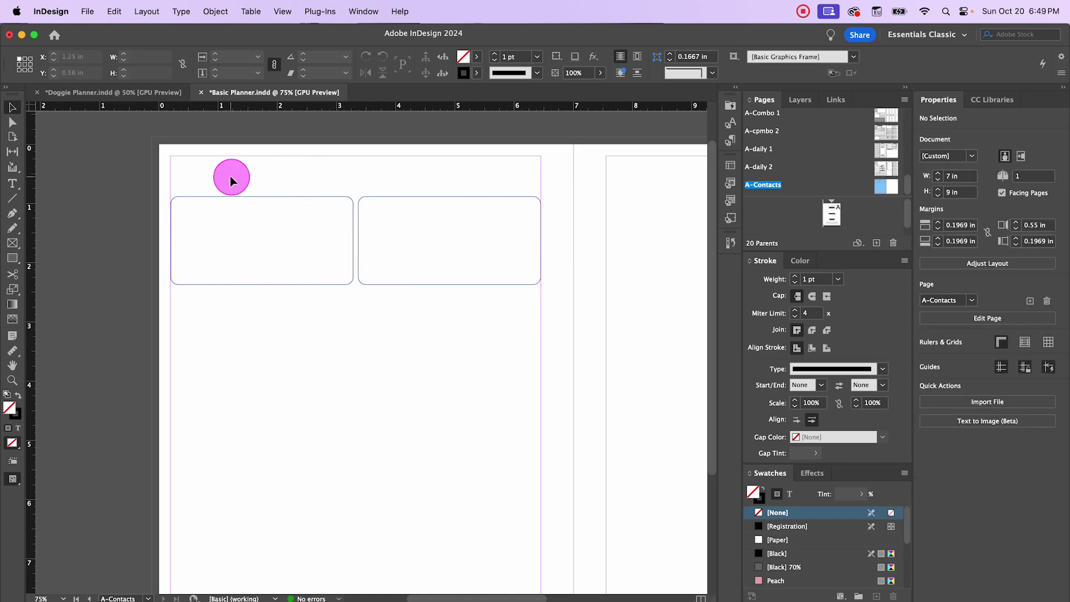
Step: Add a text frame across the margins above the boxes and enter the heading Contacts
click(12, 184)
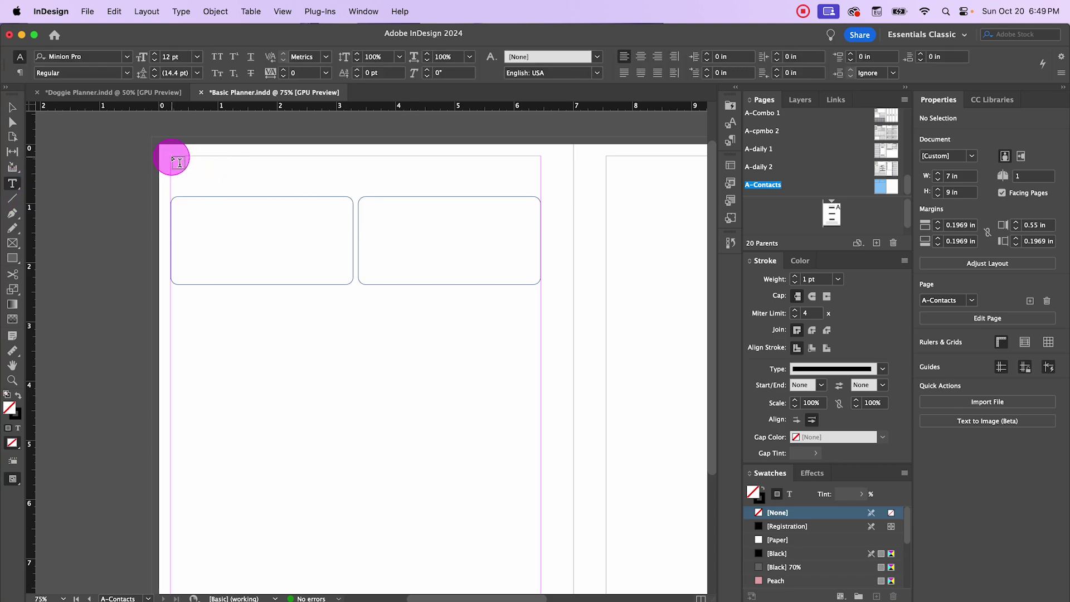
drag(173, 157, 538, 187)
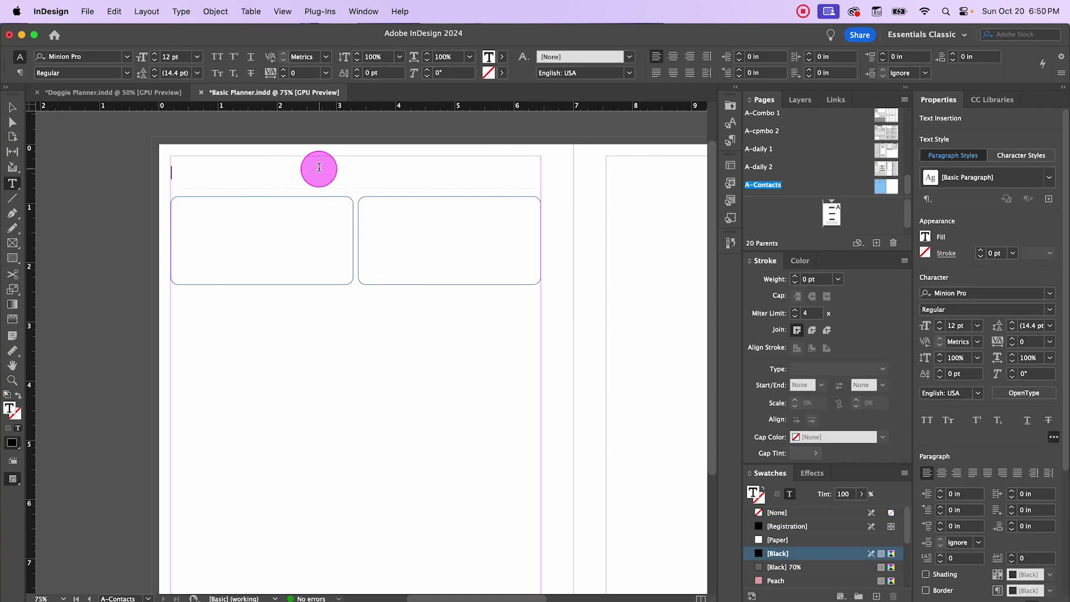
text(Contact)
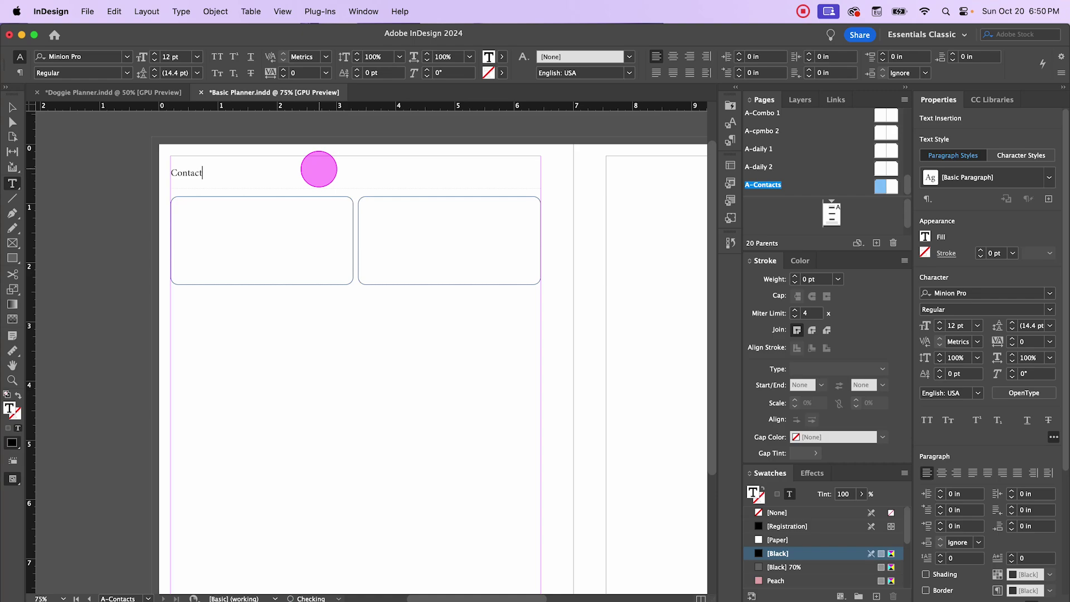
text(s)
Step: Apply the Page Headers paragraph style to the Contacts heading
drag(207, 173, 170, 173)
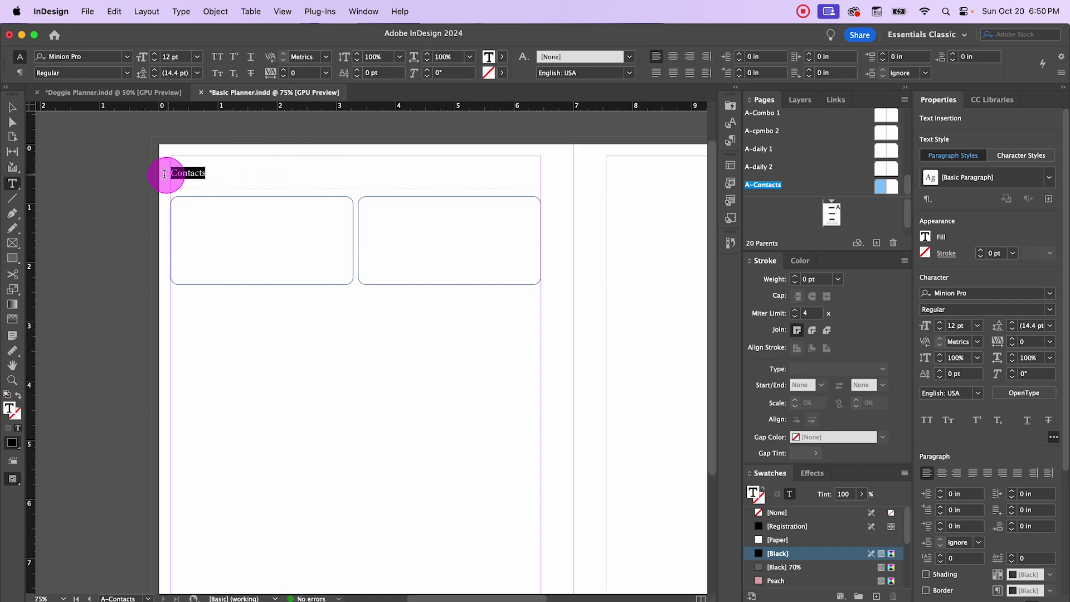
click(730, 140)
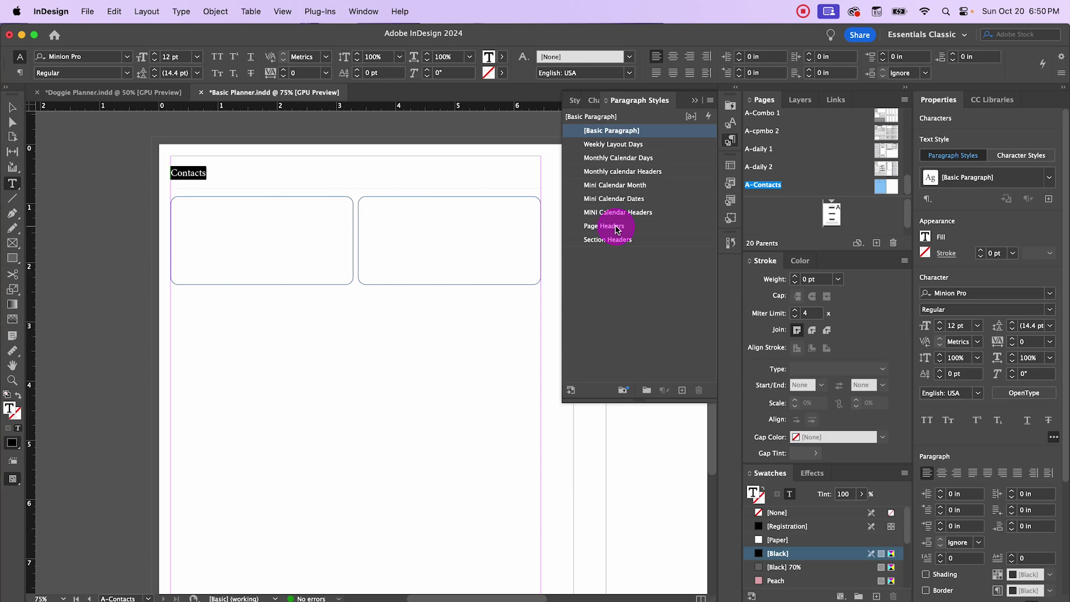
click(617, 228)
click(13, 107)
click(356, 322)
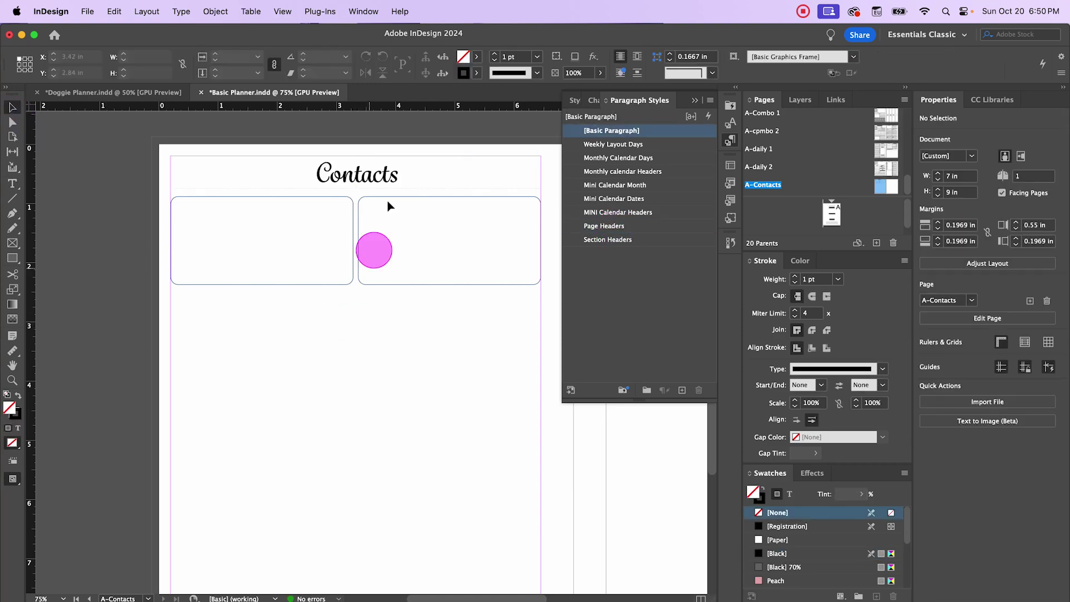
Step: Nudge the Contacts heading frame up to about Y 0.183 in and preview the page without guides
click(377, 177)
key(Up)
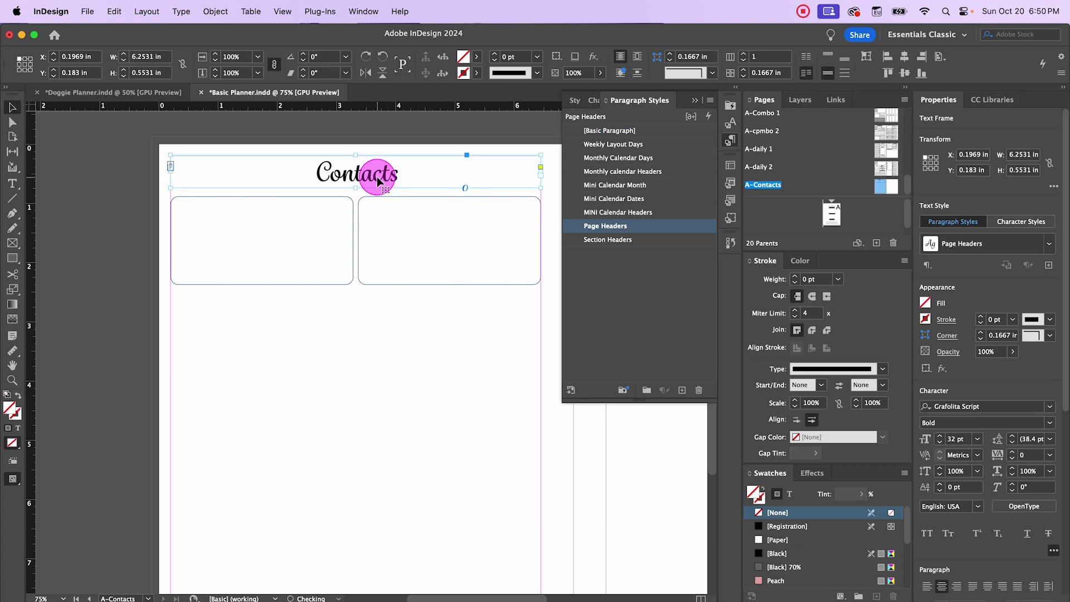
click(378, 322)
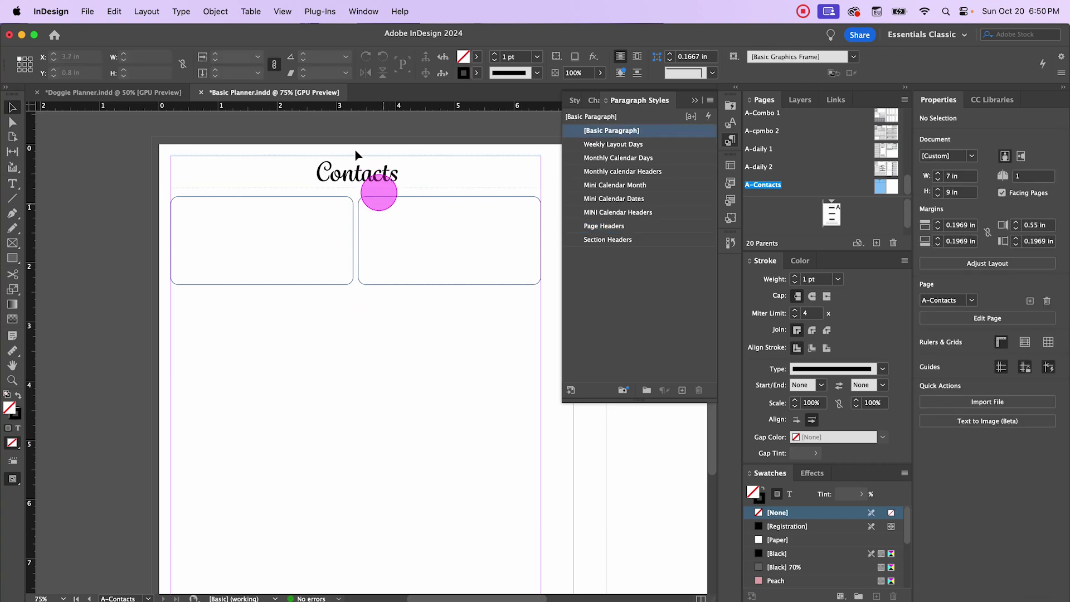
click(364, 186)
click(437, 377)
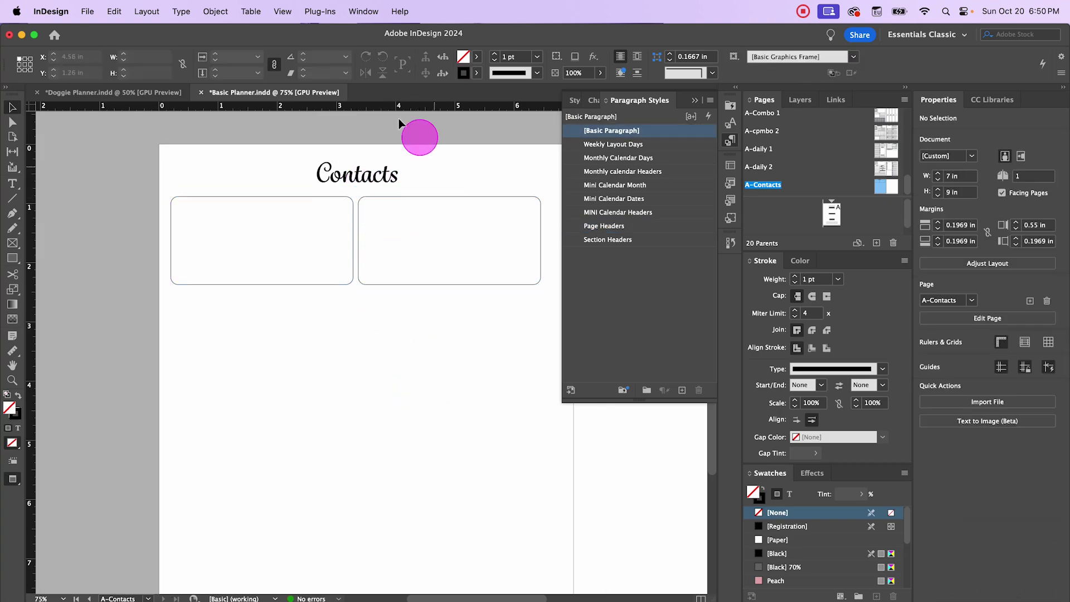
click(695, 100)
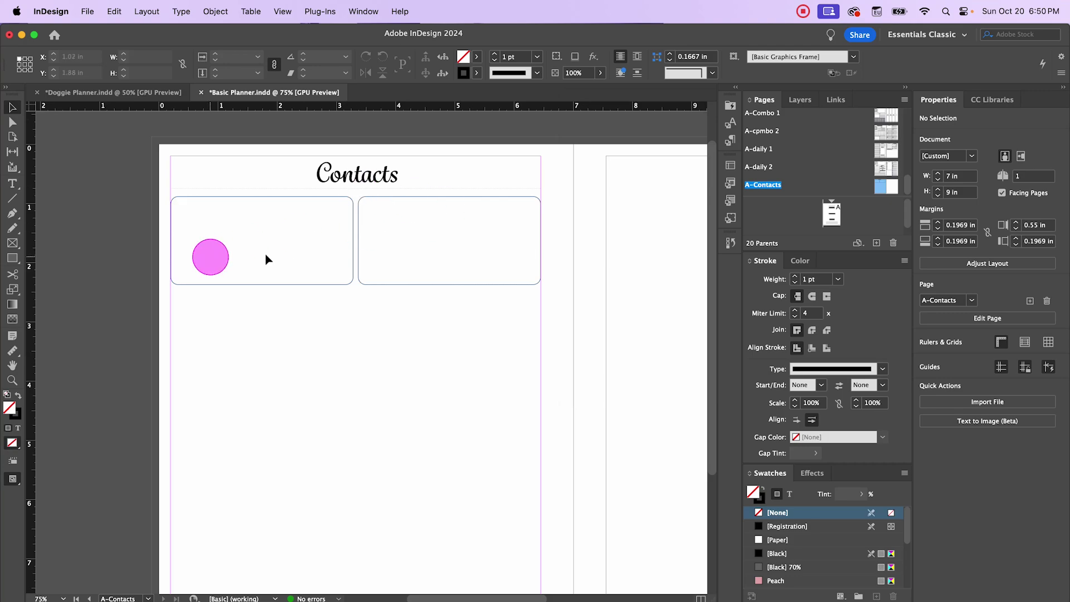
Step: Duplicate the pair of boxes as a second row directly below, at about Y 2.45 in
key(super+minus)
drag(195, 232, 440, 308)
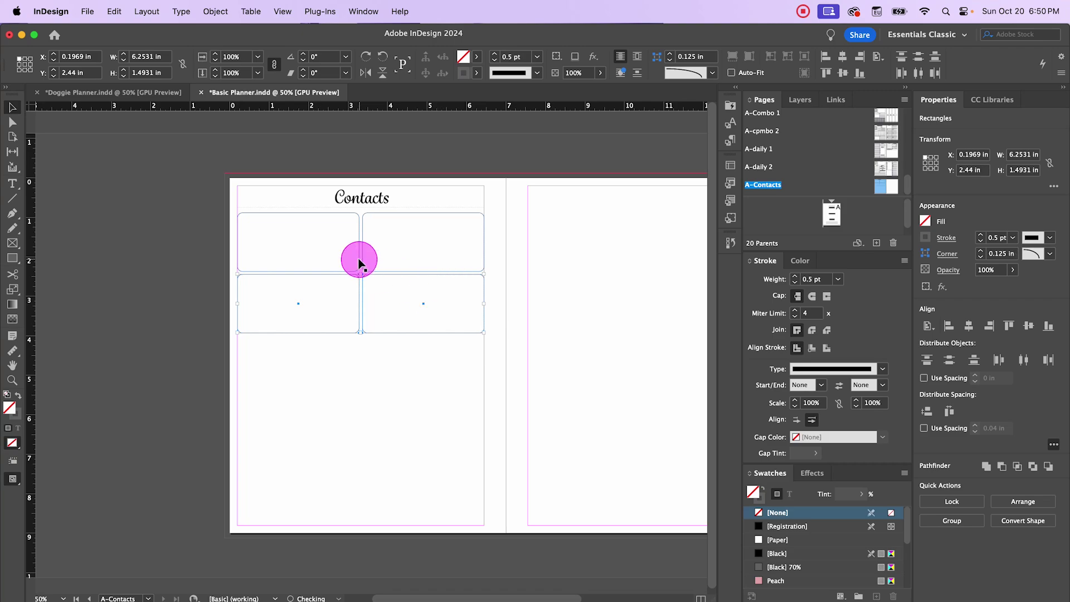
scroll(359, 258, up, 2)
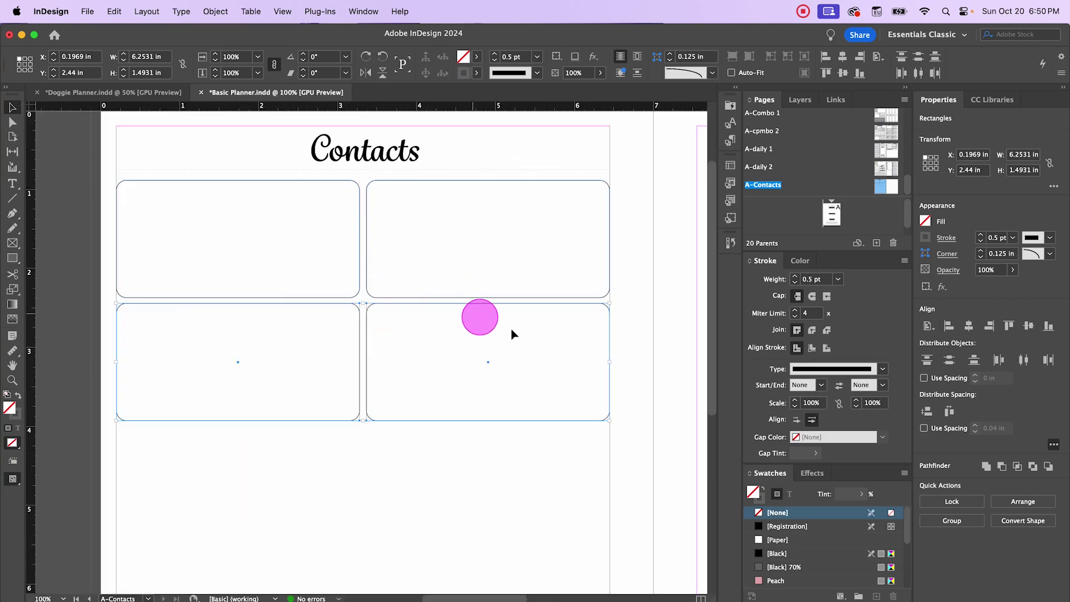
click(456, 372)
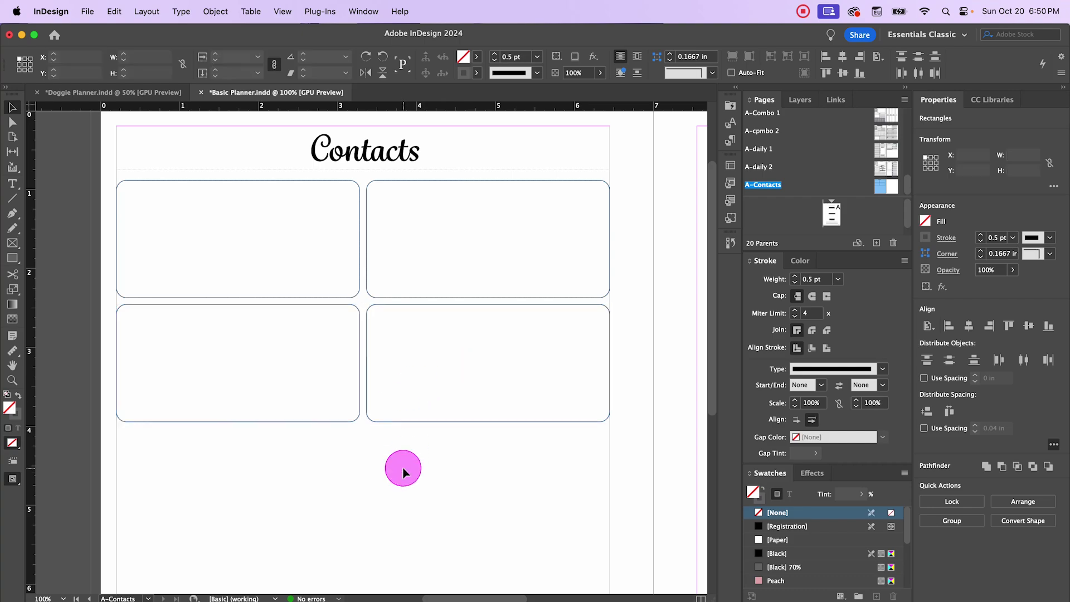
Step: Duplicate the second row of boxes as an evenly spaced third row below, at about Y 4.03 in
drag(105, 319, 516, 390)
scroll(491, 423, down, 3)
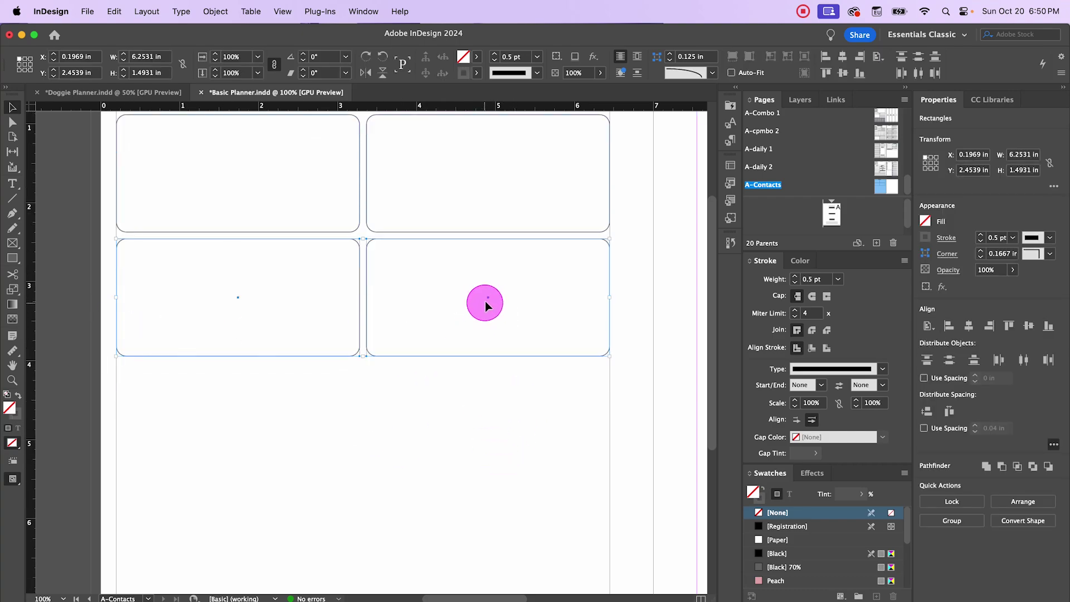
drag(487, 297, 516, 428)
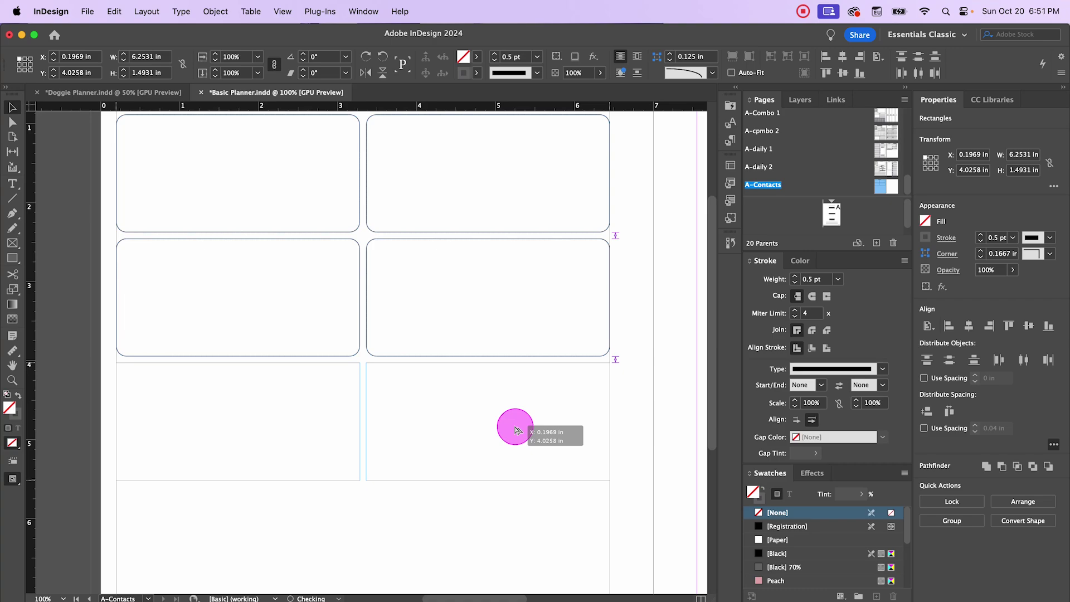
drag(517, 430, 517, 433)
key(super+minus)
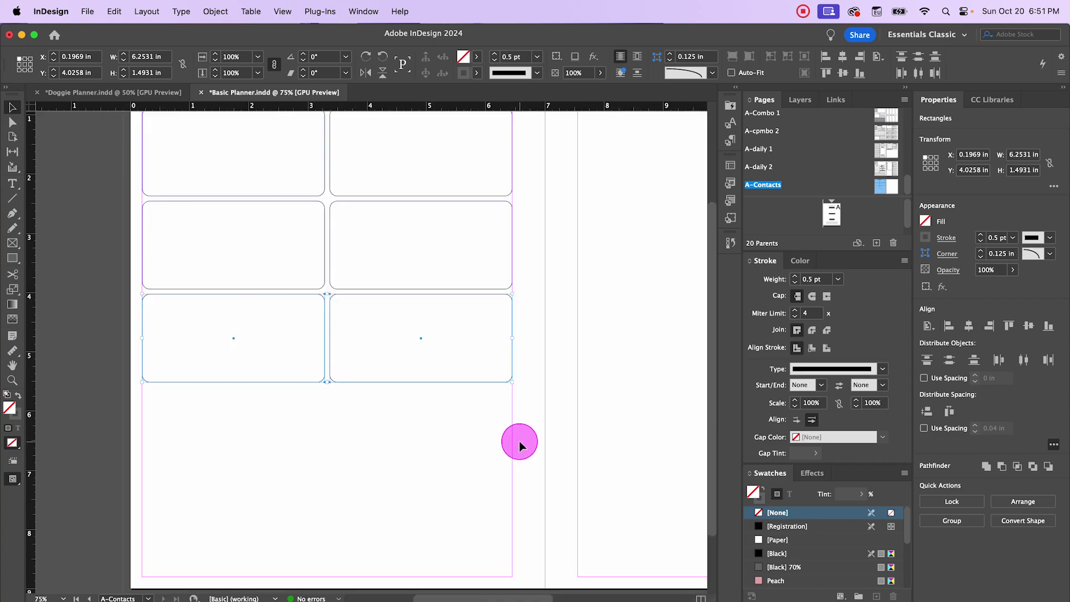
Step: Duplicate the third row of boxes twice to add evenly spaced fourth and fifth rows, at about Y 5.60 in and 7.17 in
key(super+minus)
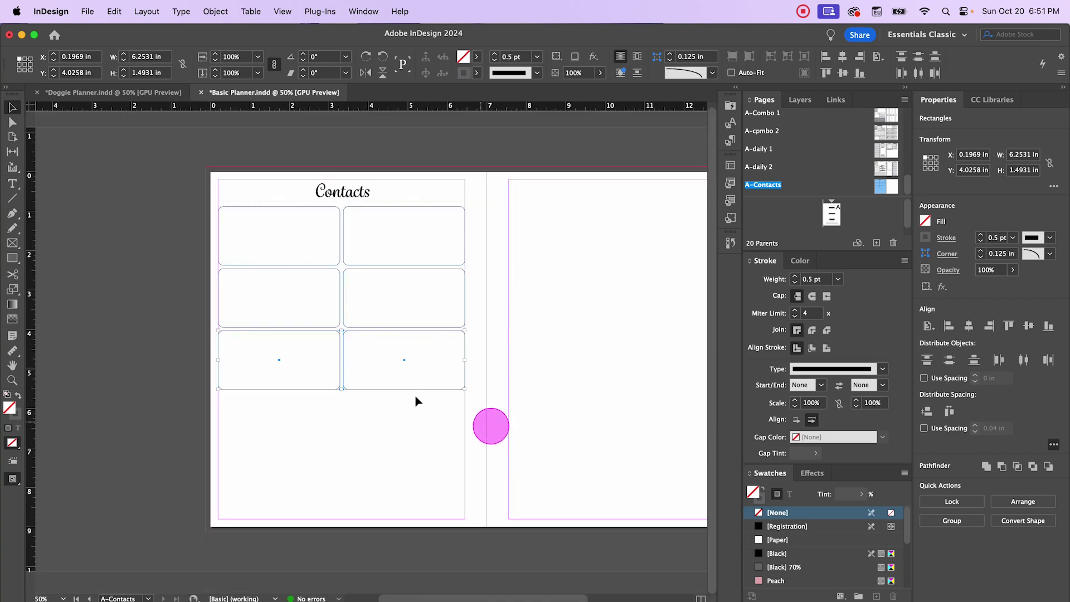
click(110, 11)
click(139, 170)
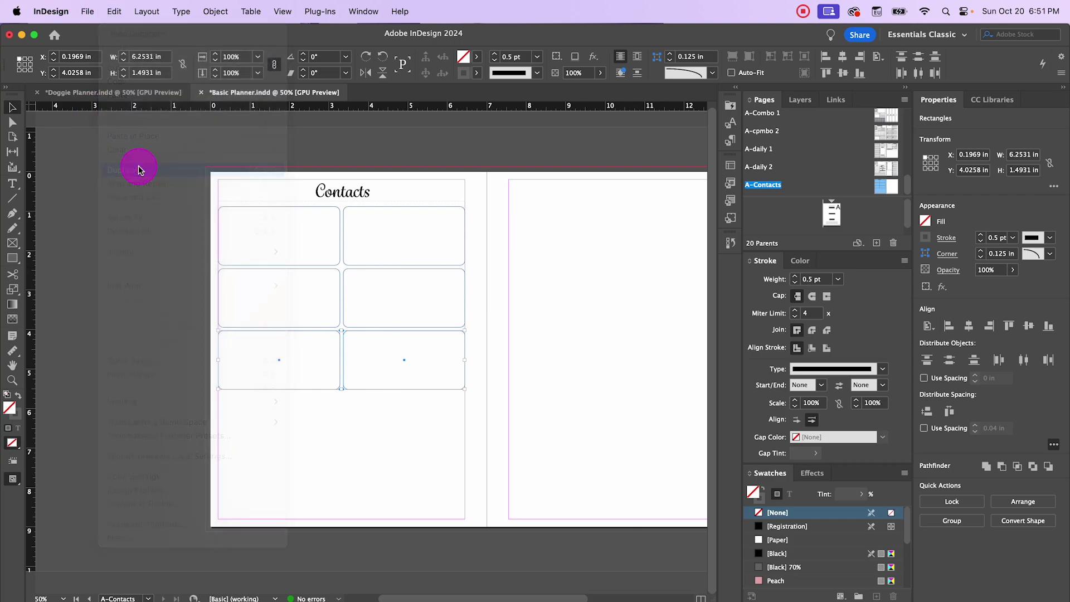
click(114, 11)
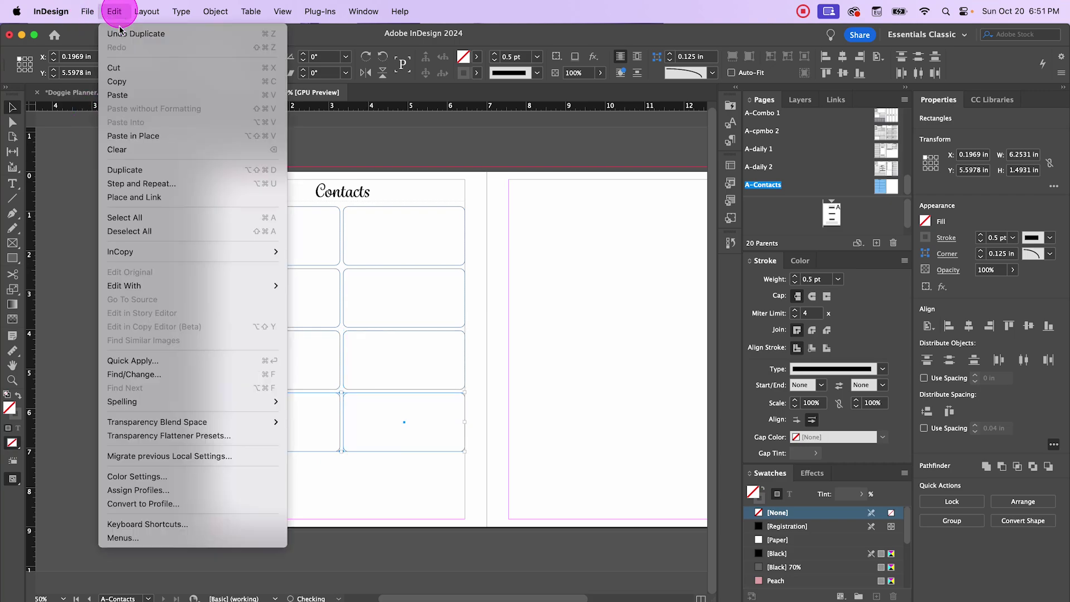
click(139, 169)
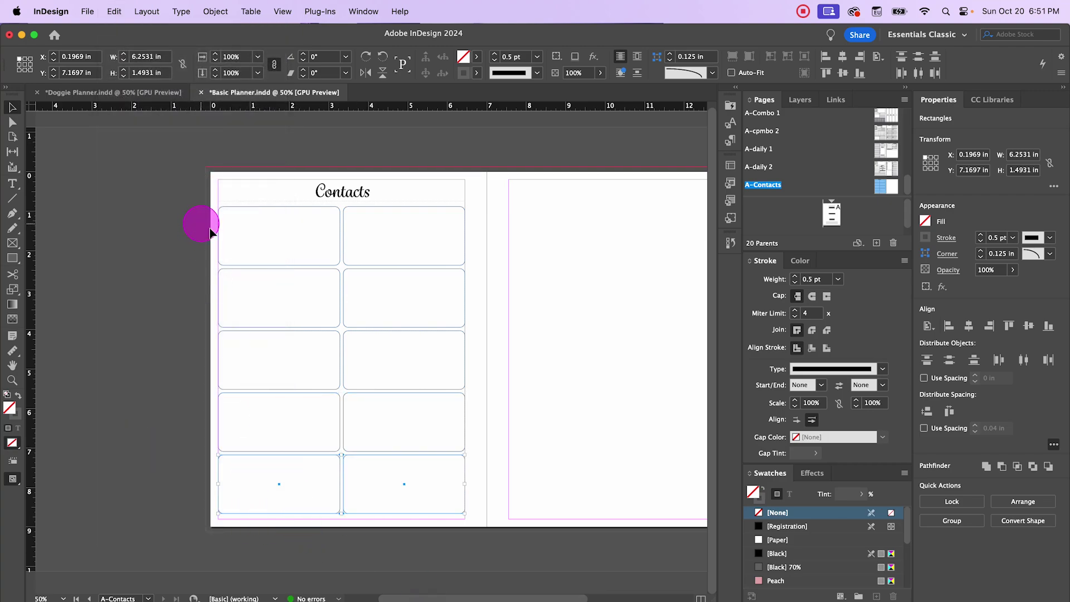
Step: Stretch all five rows of boxes together down to the bottom margin, to an overall height of about 7.92 in
drag(211, 233, 444, 507)
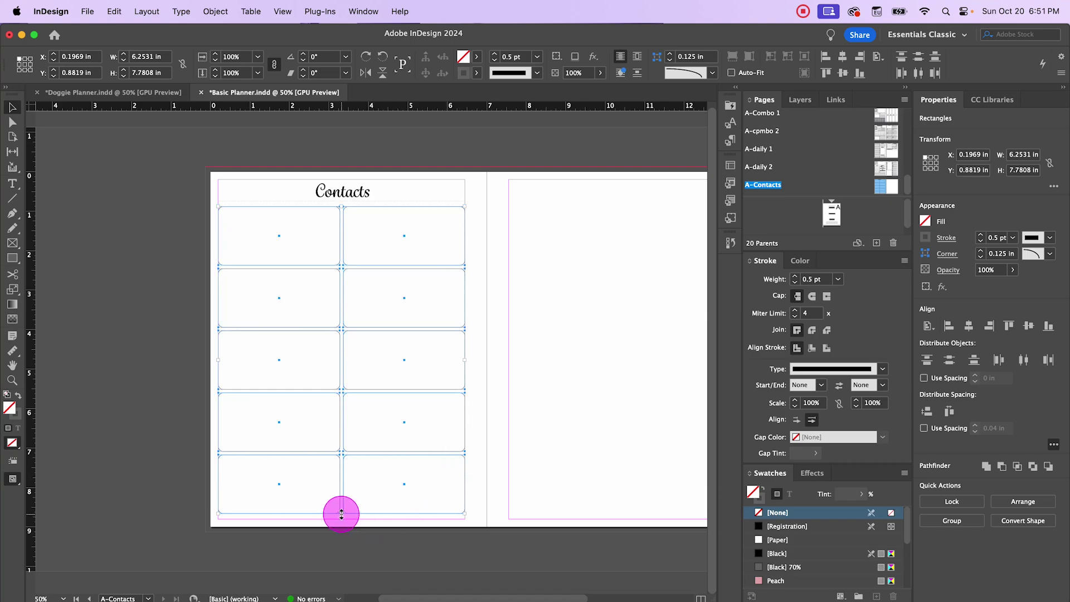
drag(341, 513, 341, 519)
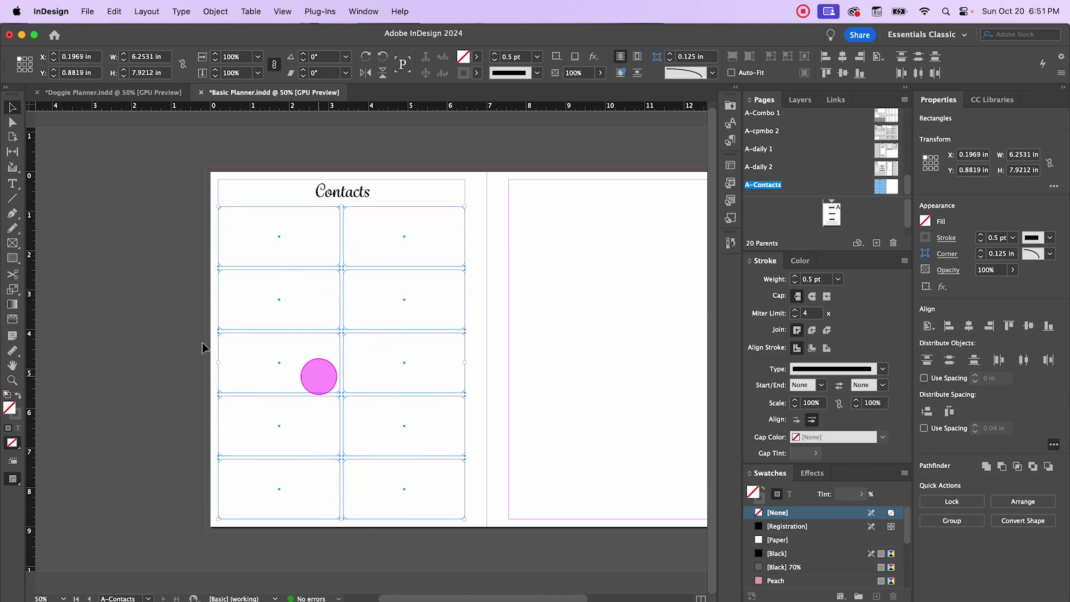
click(90, 180)
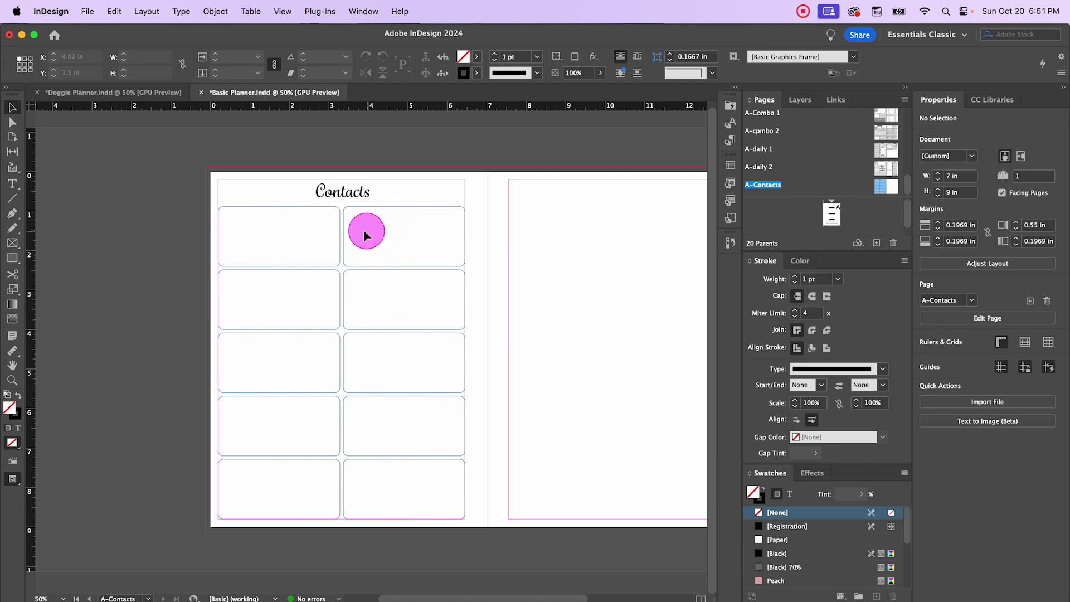
Step: Delete the lower four rows of contact boxes, keeping only the first row under the Contacts heading
scroll(295, 246, up, 1)
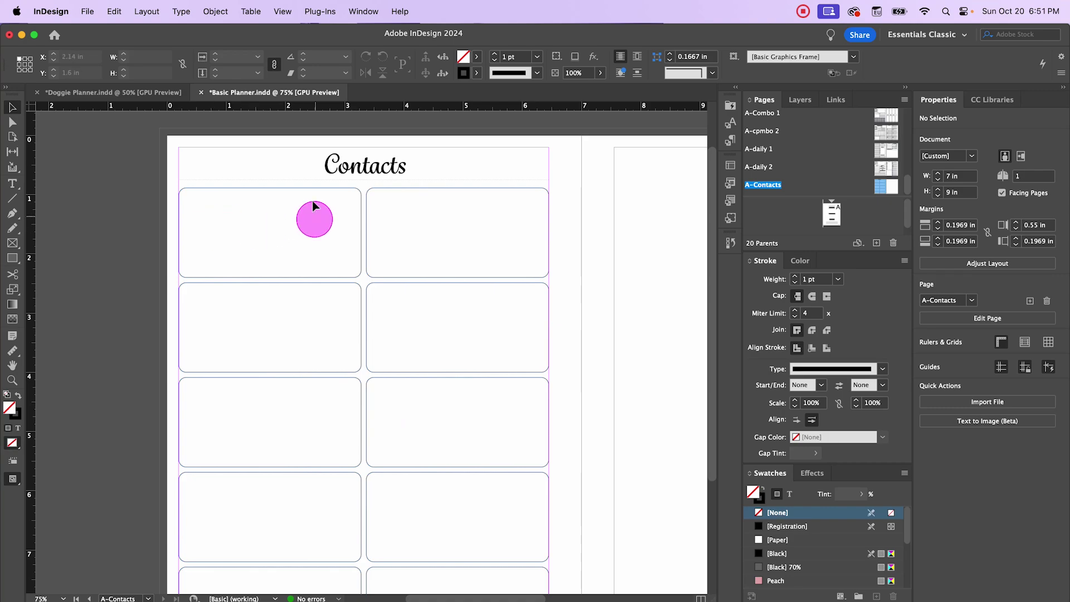
scroll(473, 369, down, 1)
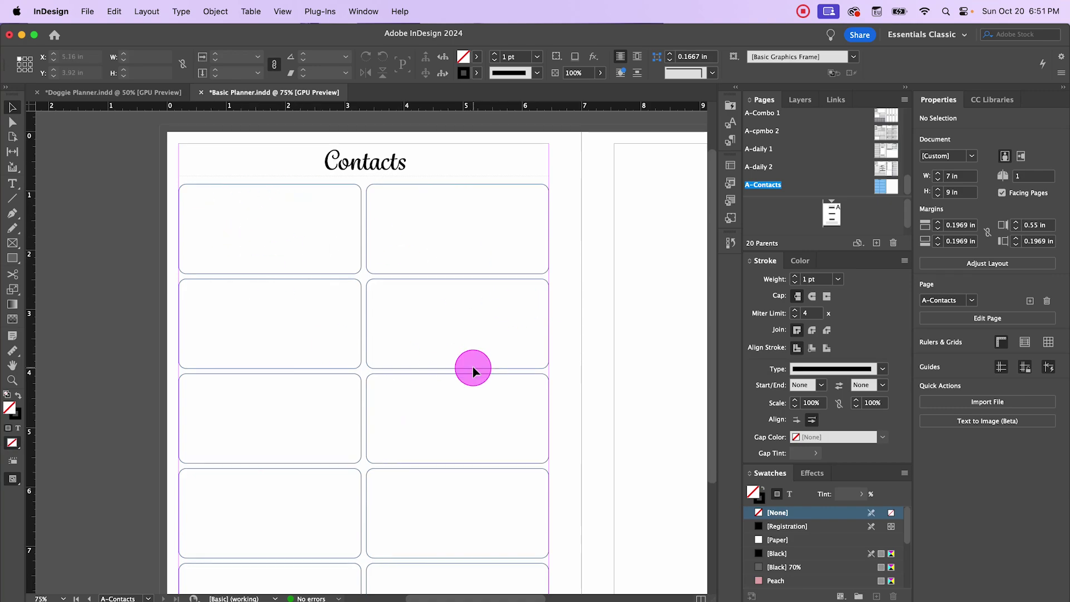
scroll(473, 370, down, 5)
drag(159, 216, 532, 533)
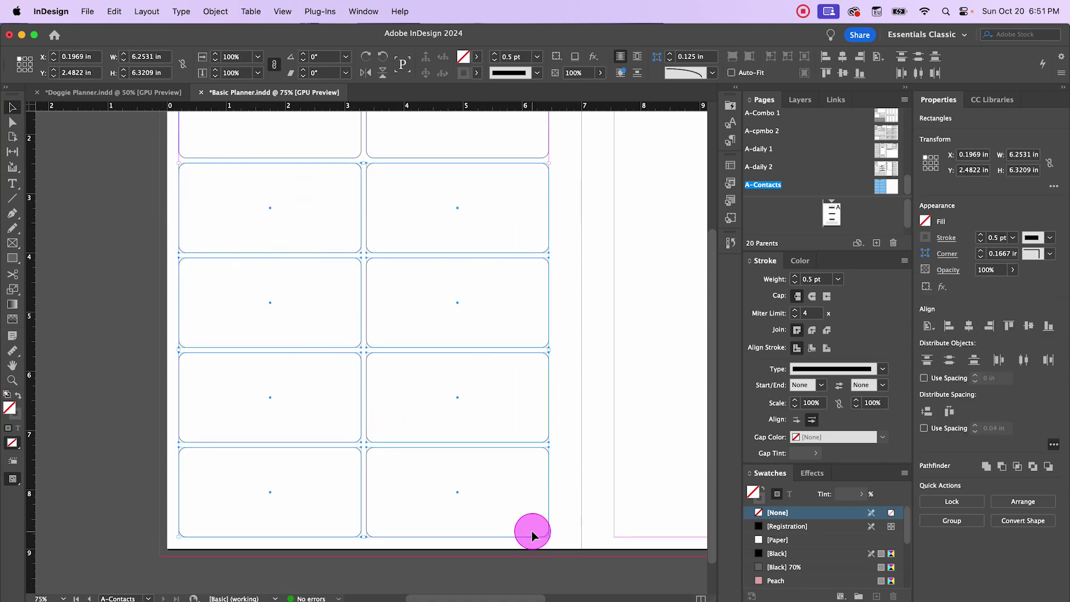
key(BackSpace)
scroll(365, 363, up, 8)
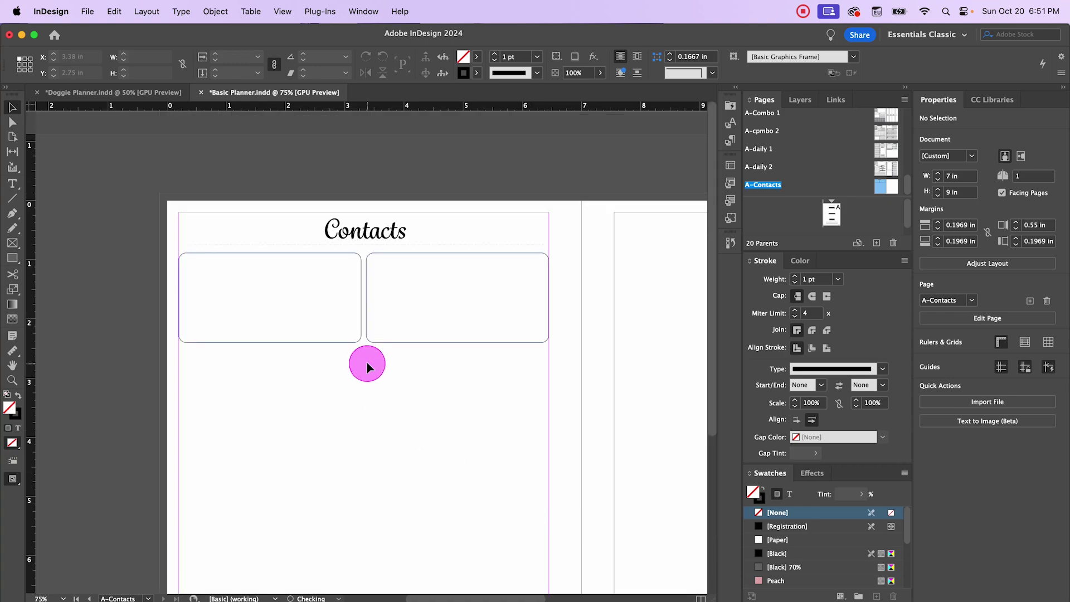
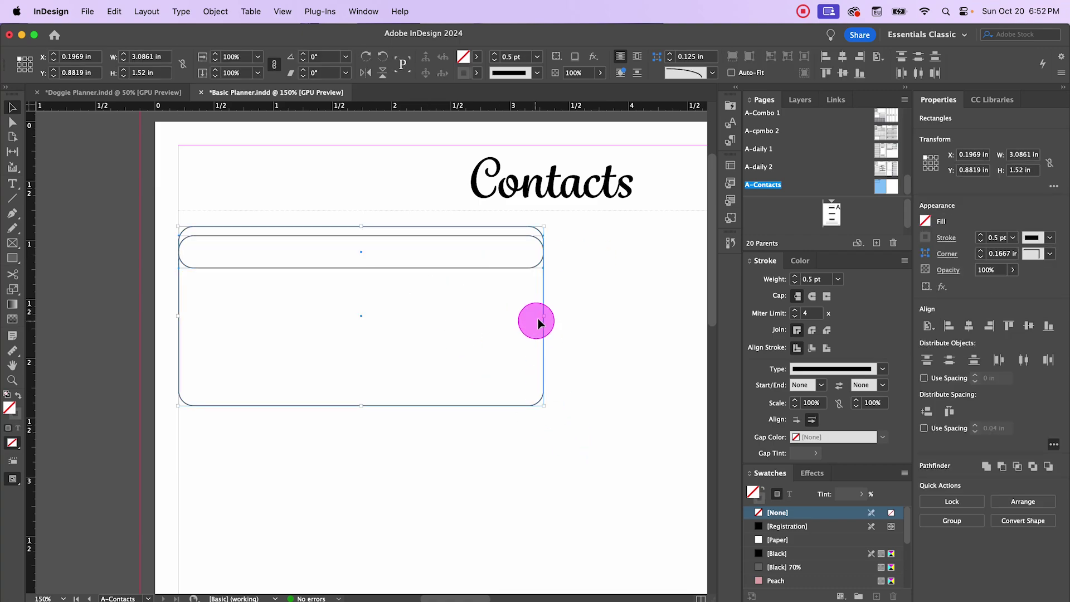
Step: Align the top edge of the narrow header box to the contact box, using the contact box as the key object
click(544, 296)
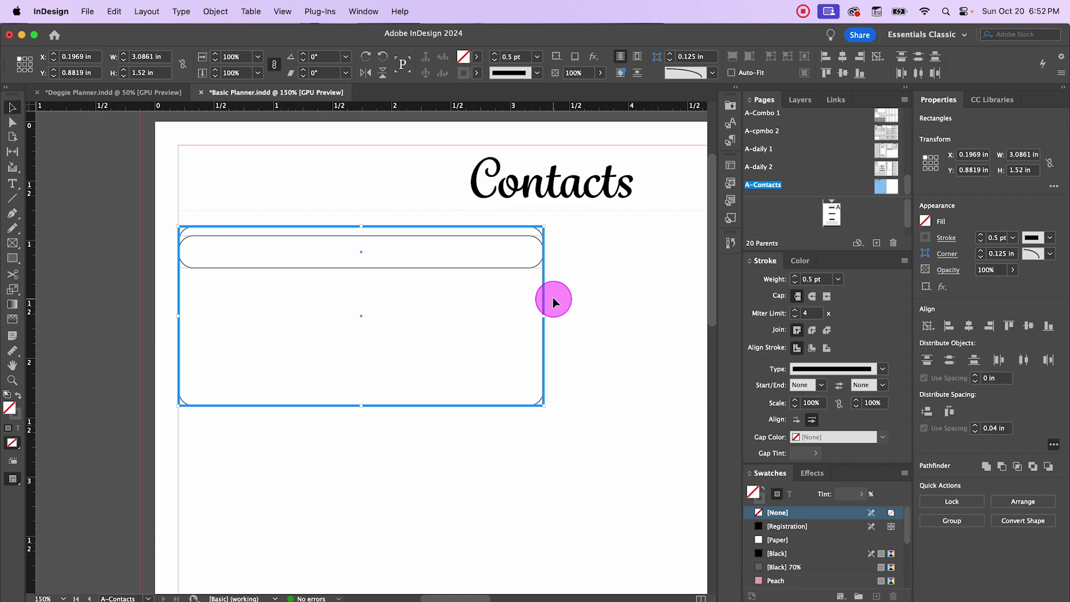
click(828, 74)
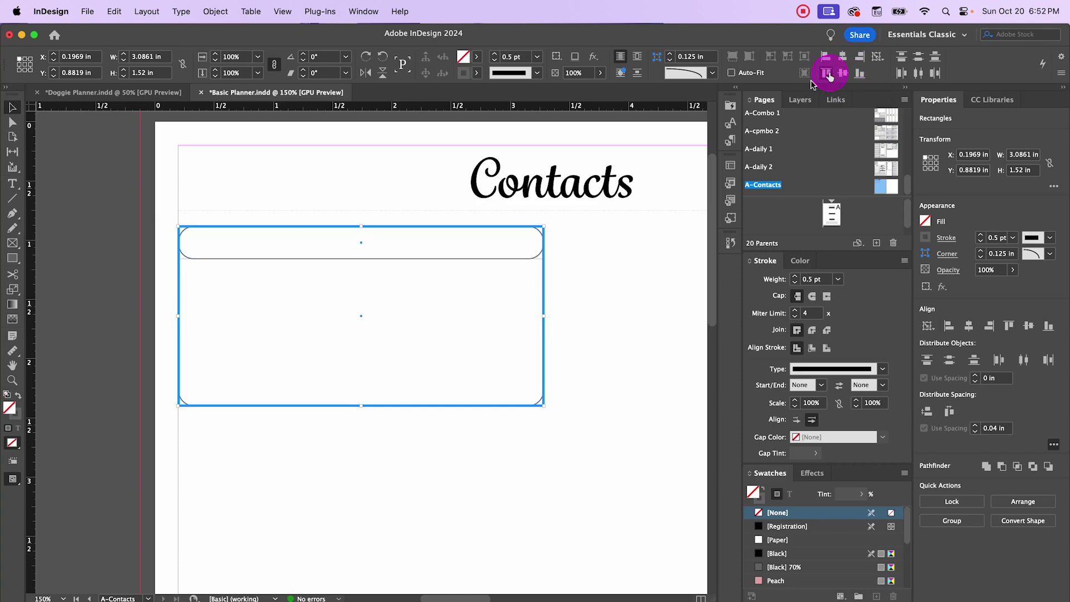
click(590, 276)
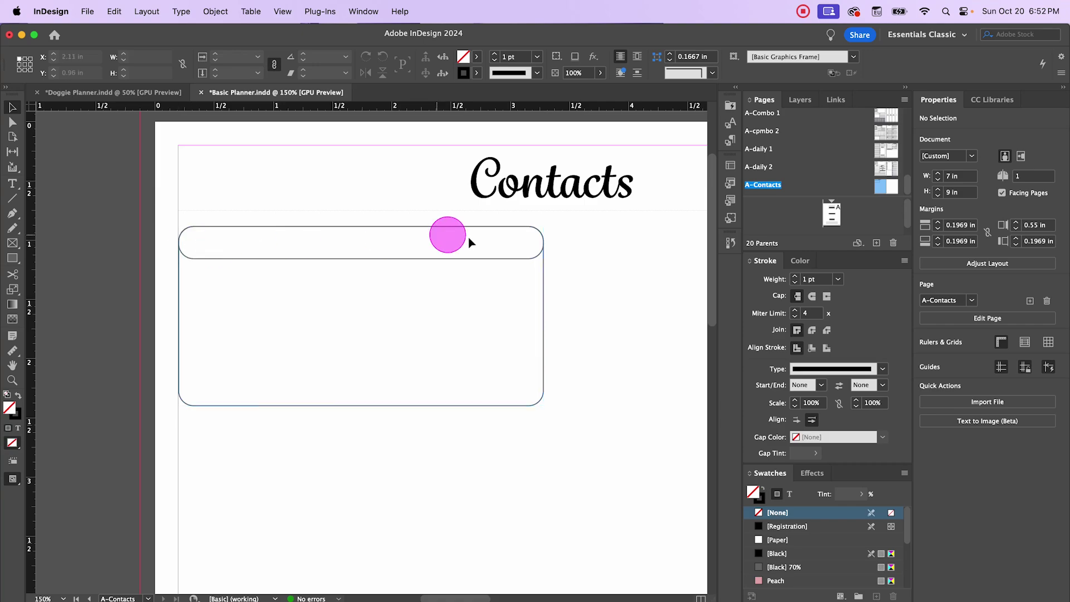
Step: Square off the header box's two bottom corners by setting their corner size to 0 in, keeping the top corners rounded
click(209, 260)
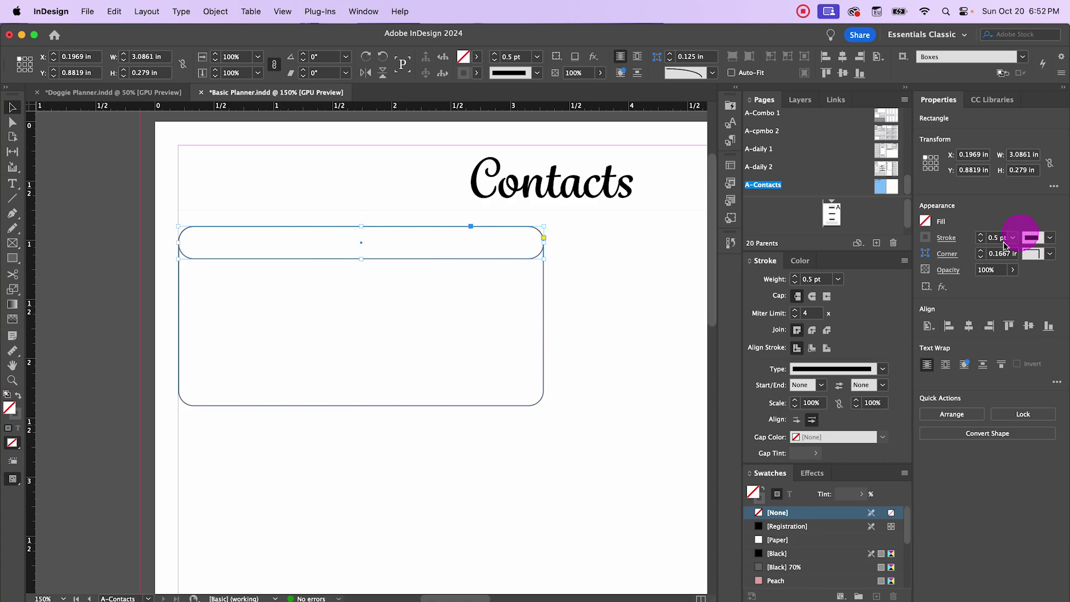
click(946, 254)
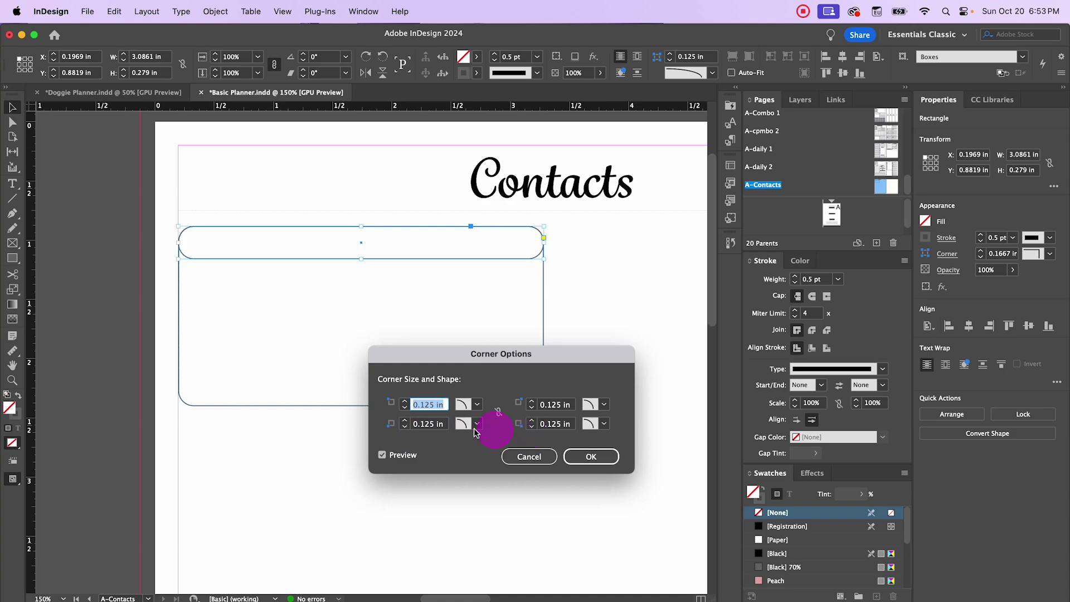
click(434, 425)
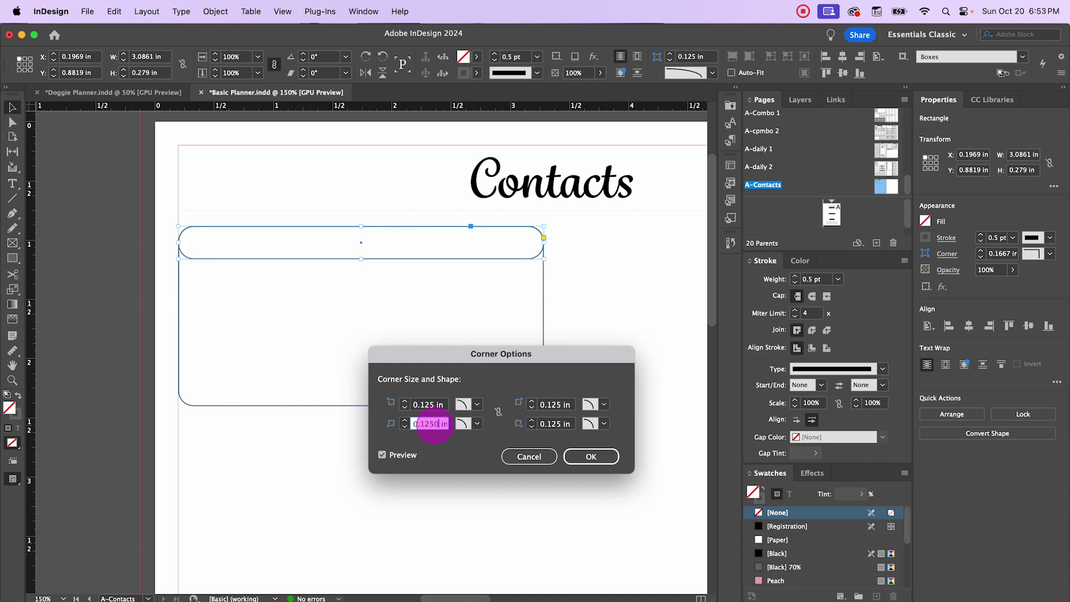
drag(436, 428, 394, 431)
key(BackSpace)
text(0)
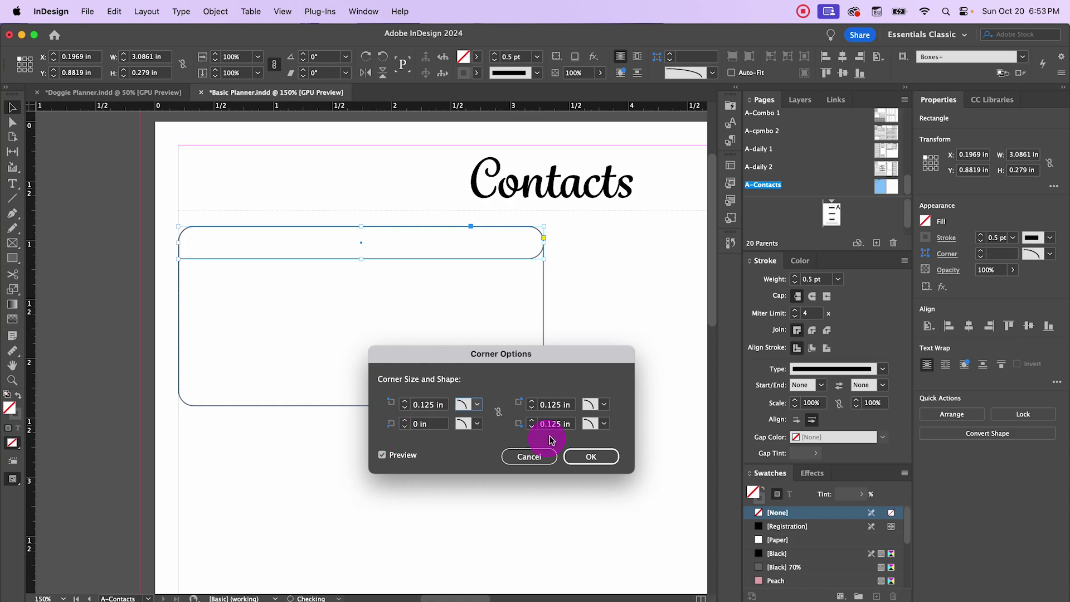
click(557, 427)
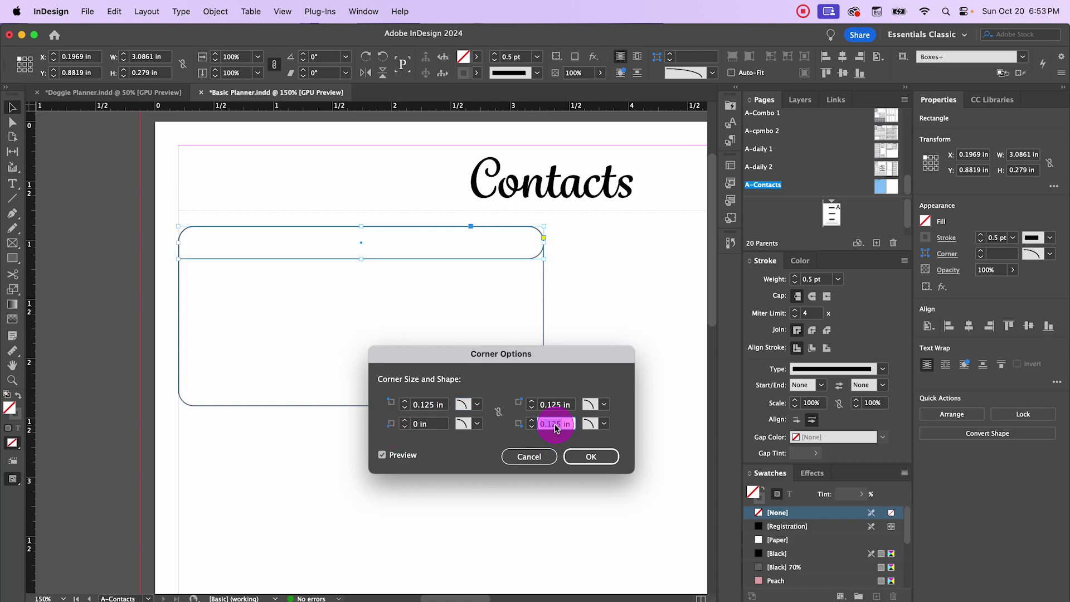
text(0)
key(Tab)
click(582, 456)
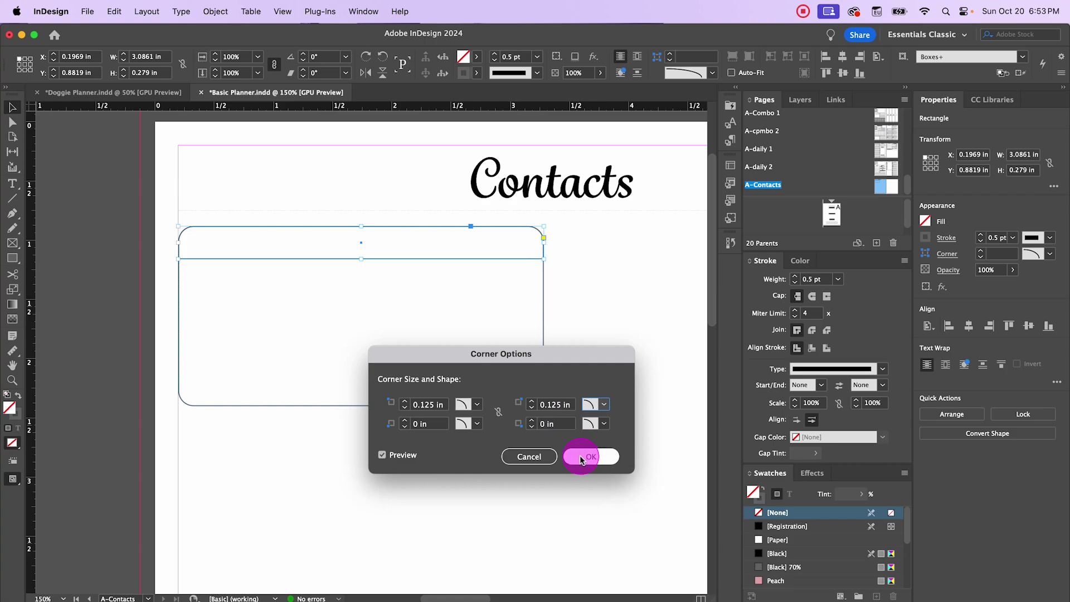
click(148, 233)
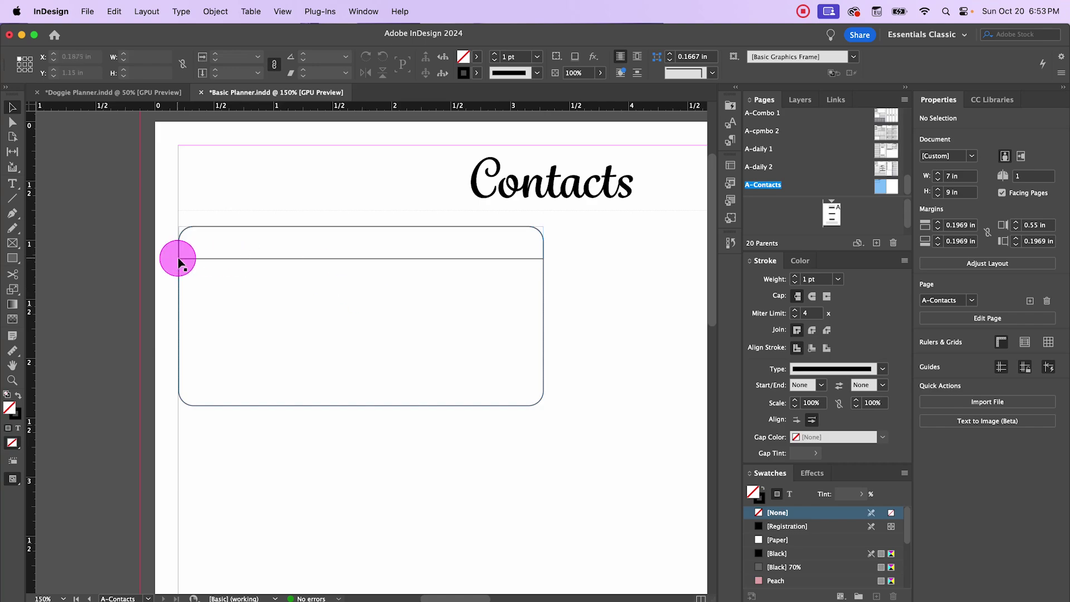
Step: Fill the header box with the Purple swatch at a 37% tint
scroll(198, 240, up, 1)
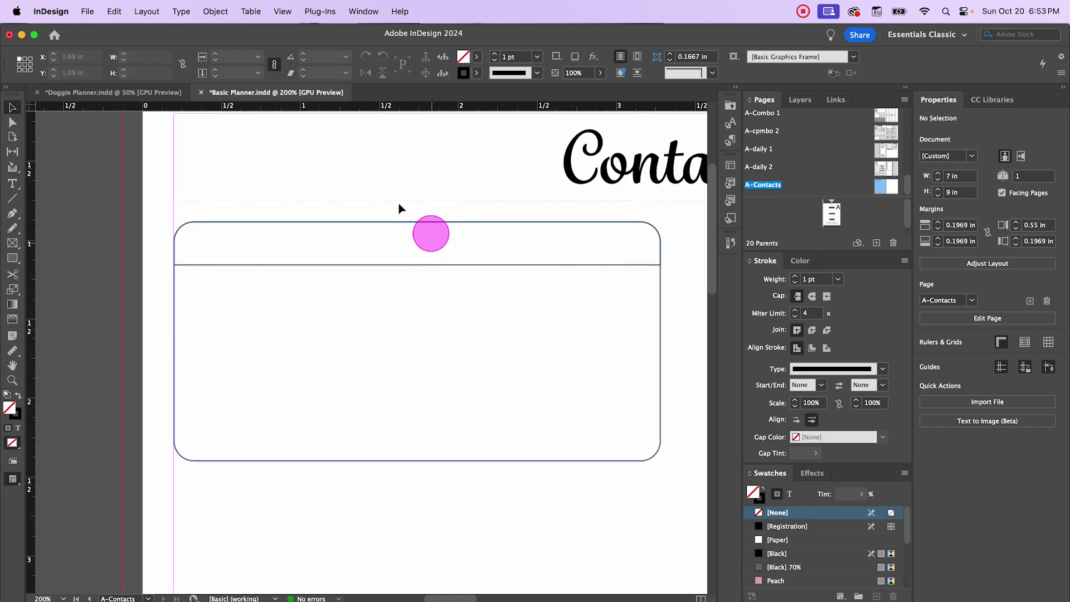
click(319, 265)
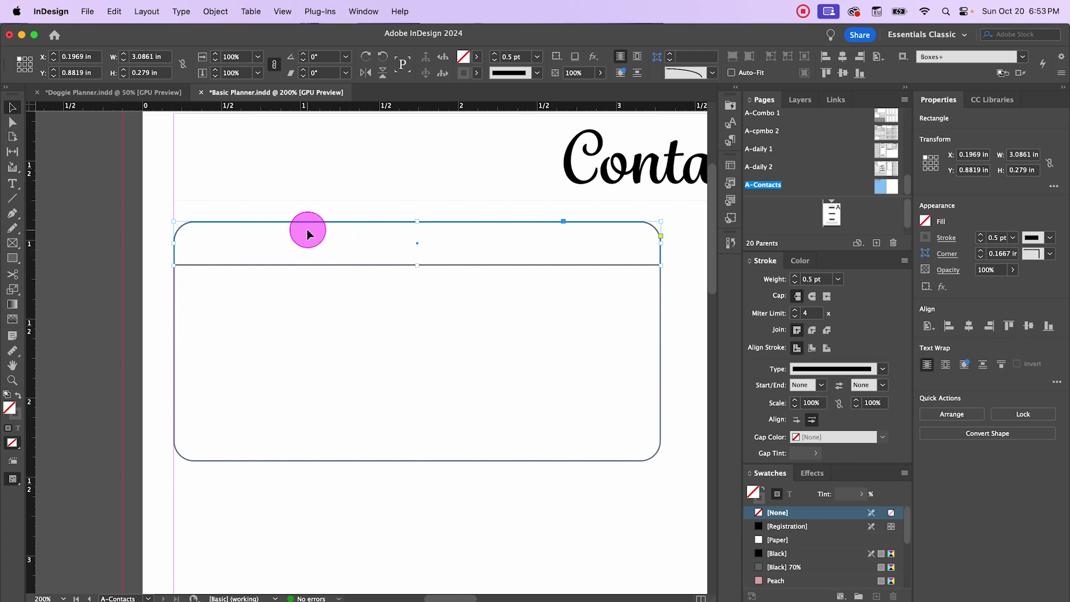
click(476, 56)
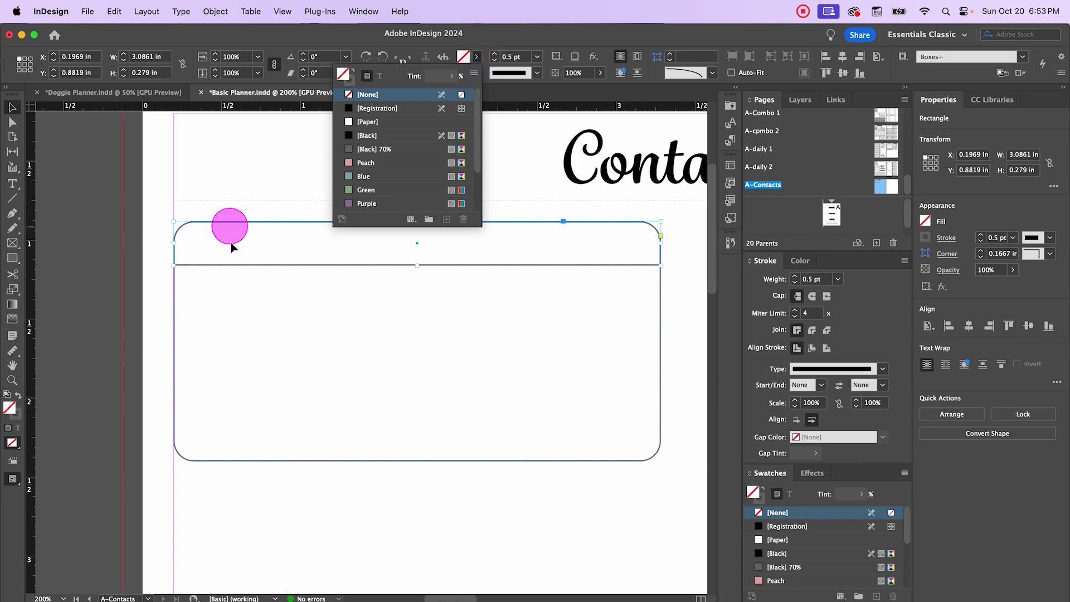
click(360, 213)
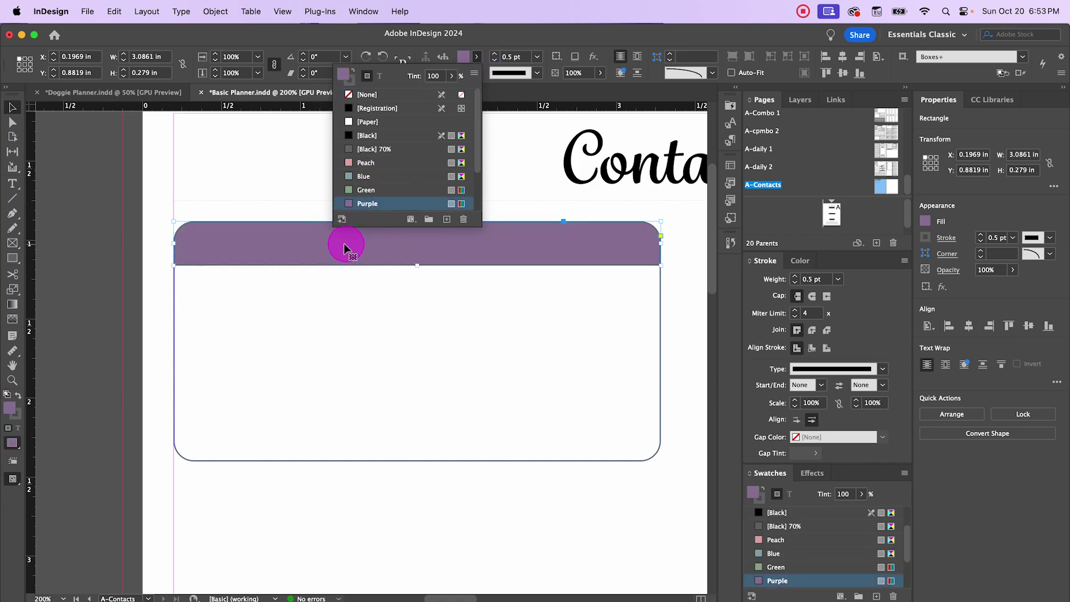
click(484, 46)
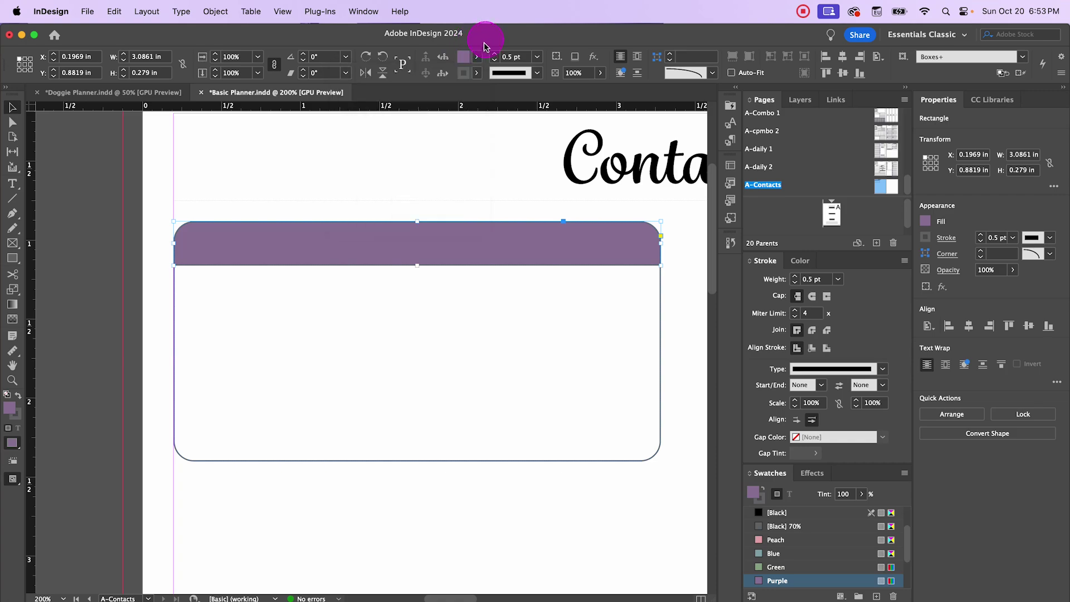
click(477, 57)
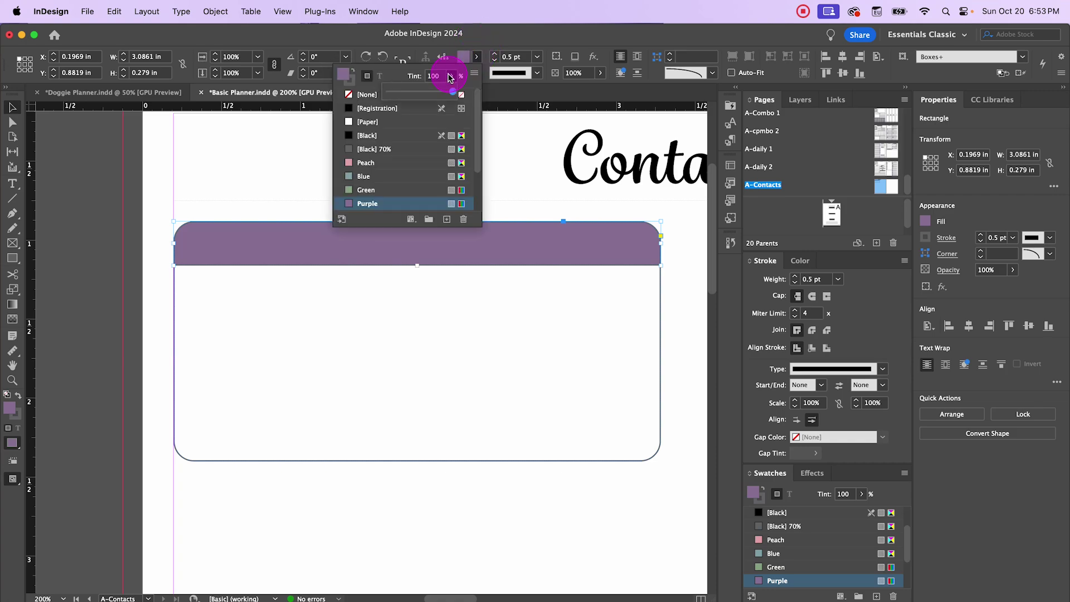
drag(450, 78, 410, 95)
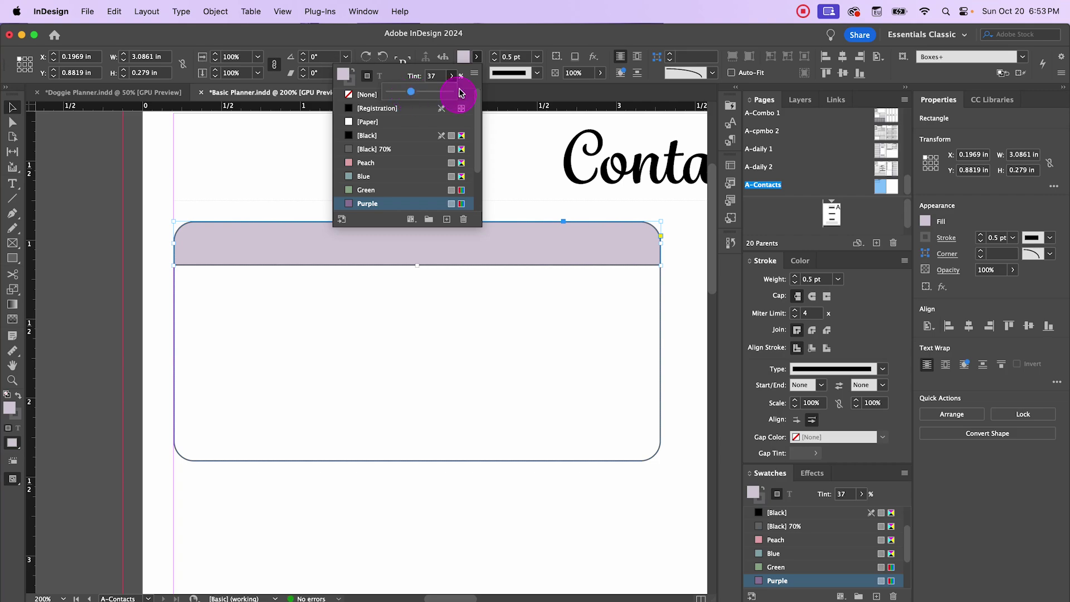
click(95, 154)
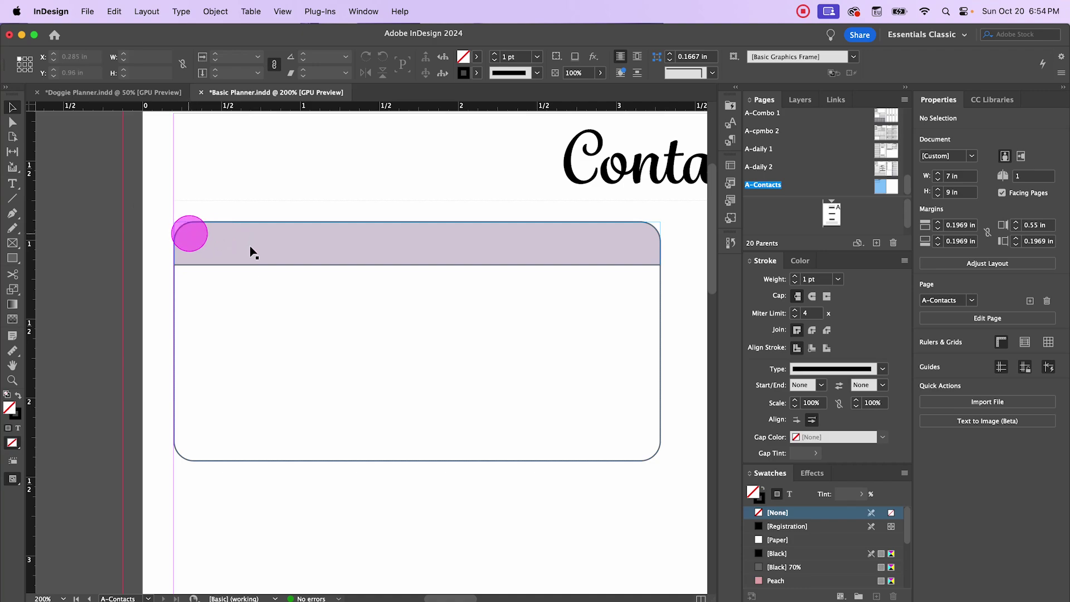
Step: Add a small text frame at the left end of the purple header box containing the label "Name"
click(12, 183)
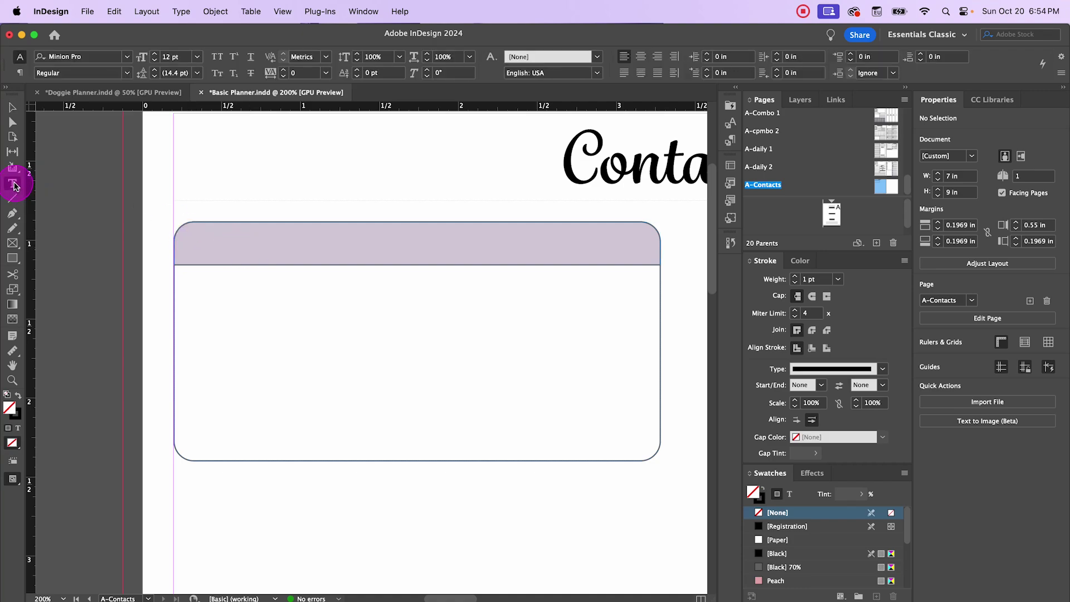
drag(183, 231, 291, 265)
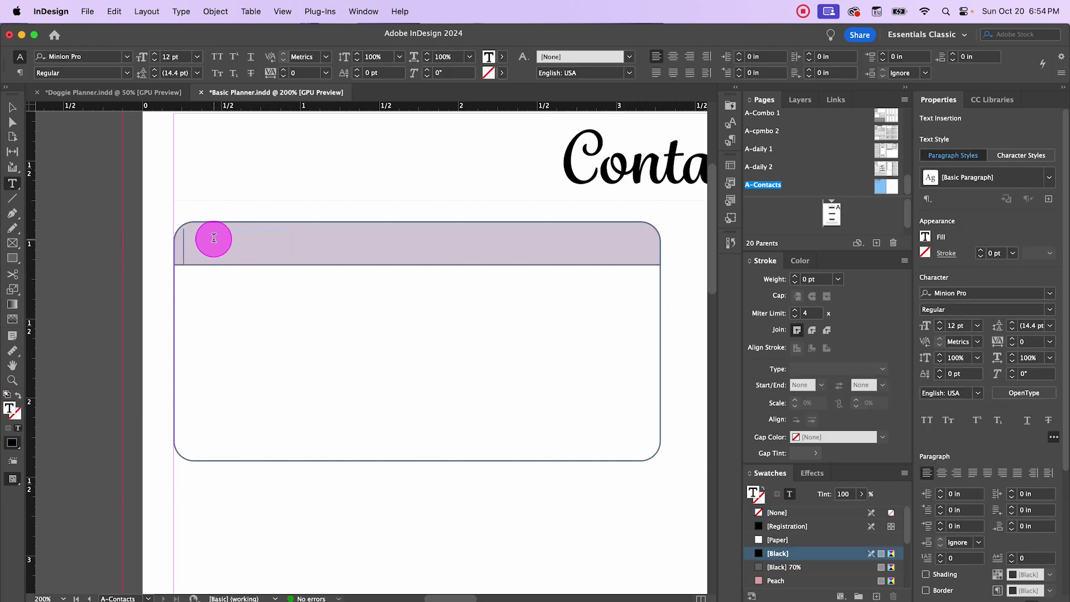
text(Name)
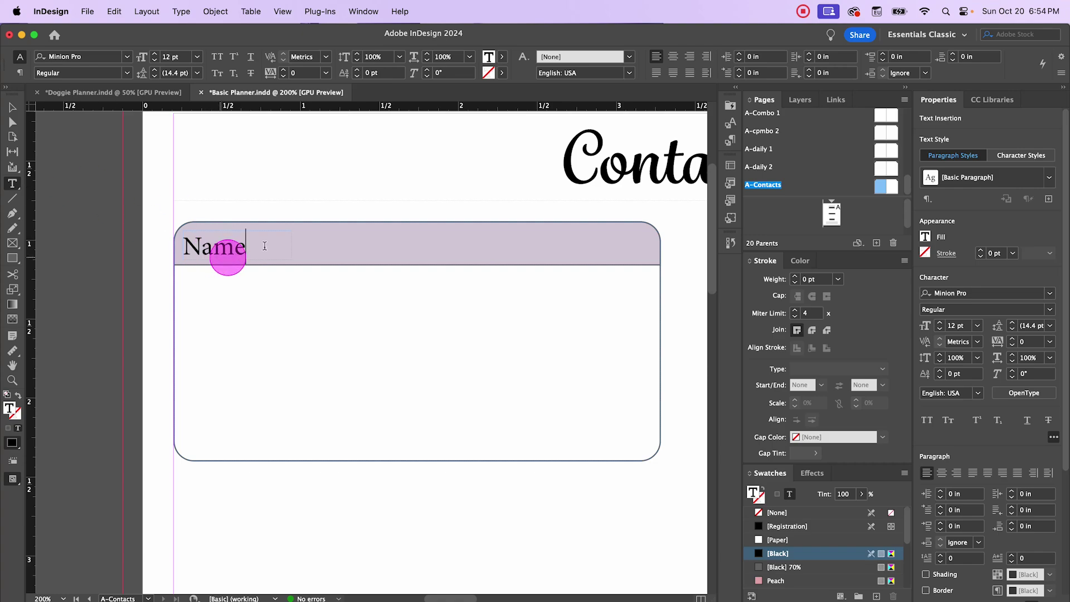
Step: Apply the Section Headers paragraph style to the "Name" label in the purple header
drag(249, 246, 187, 246)
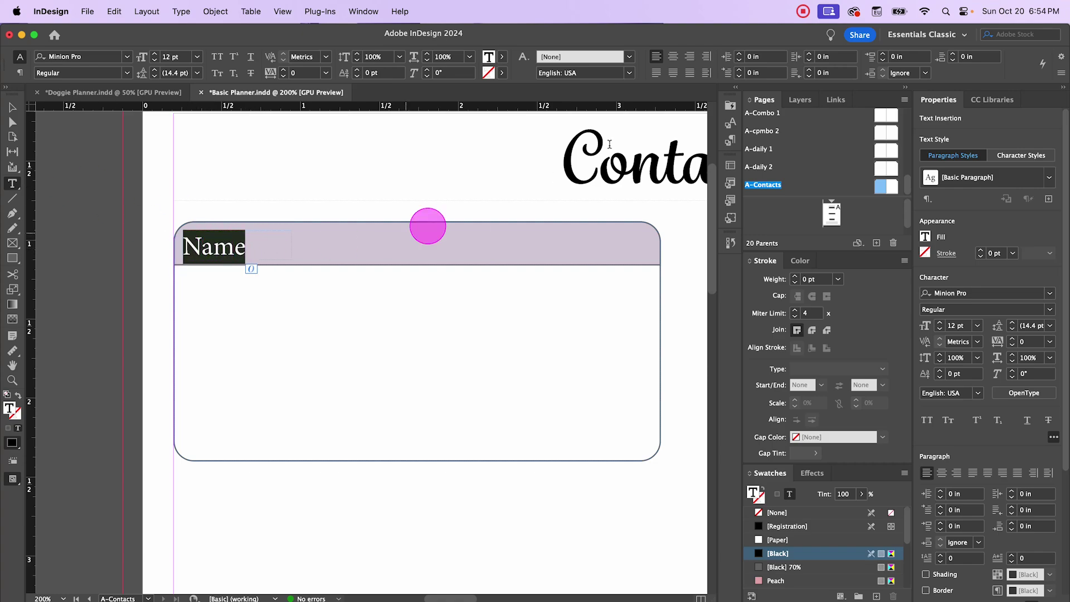
click(731, 142)
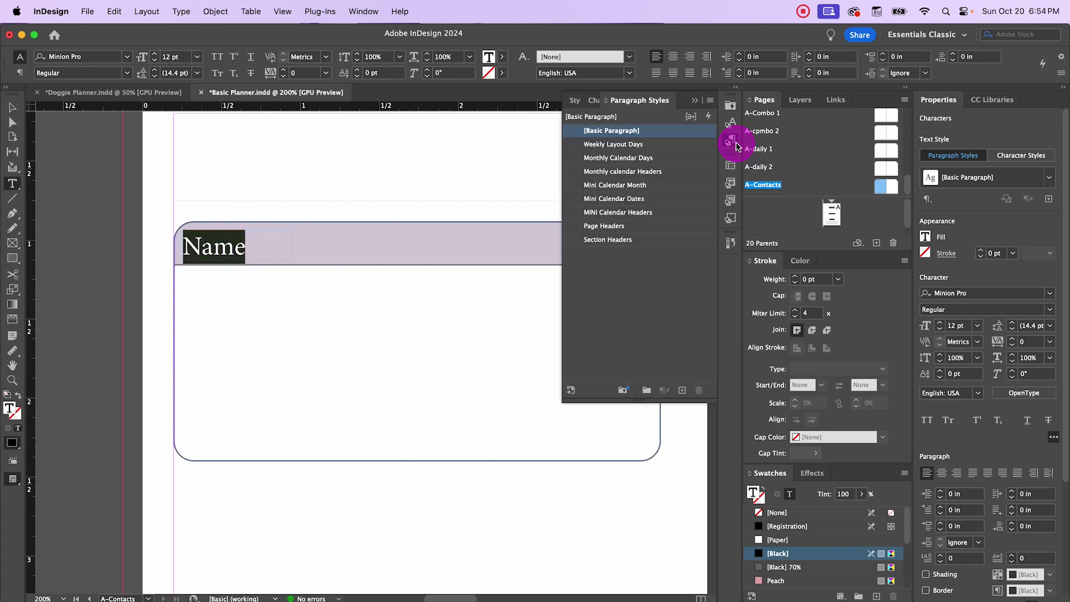
click(624, 241)
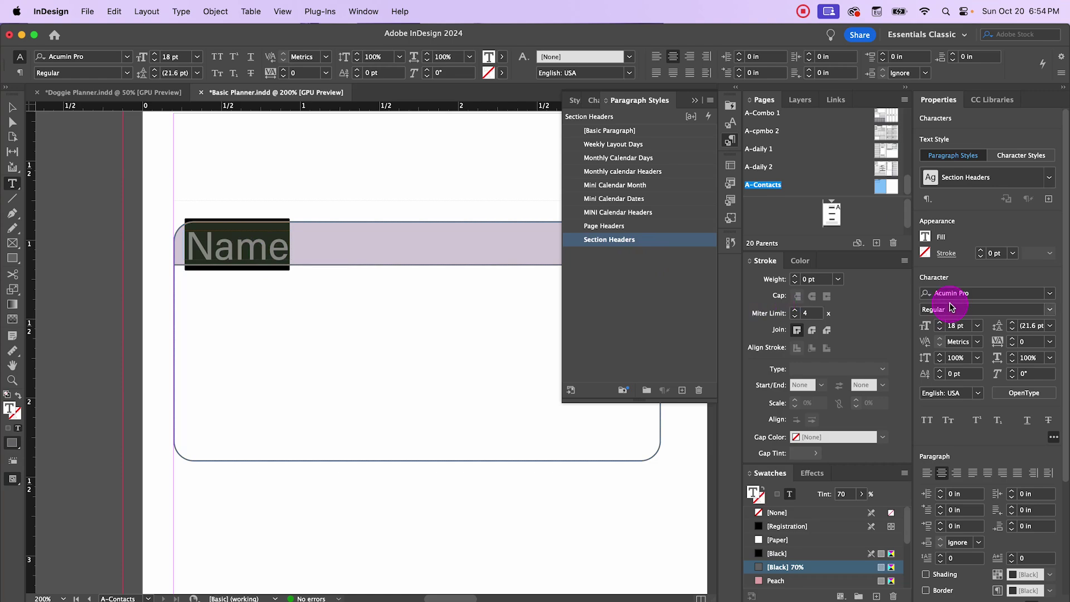
Step: Reduce the "Name" label's font size to 13 pt and left-align it
click(941, 330)
click(940, 330)
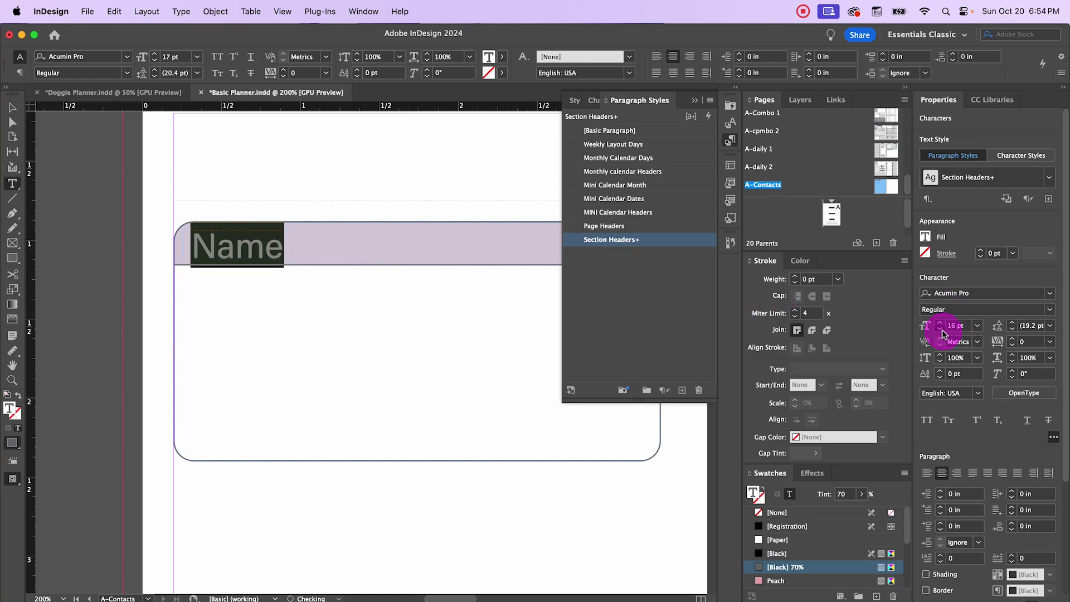
click(941, 330)
click(940, 329)
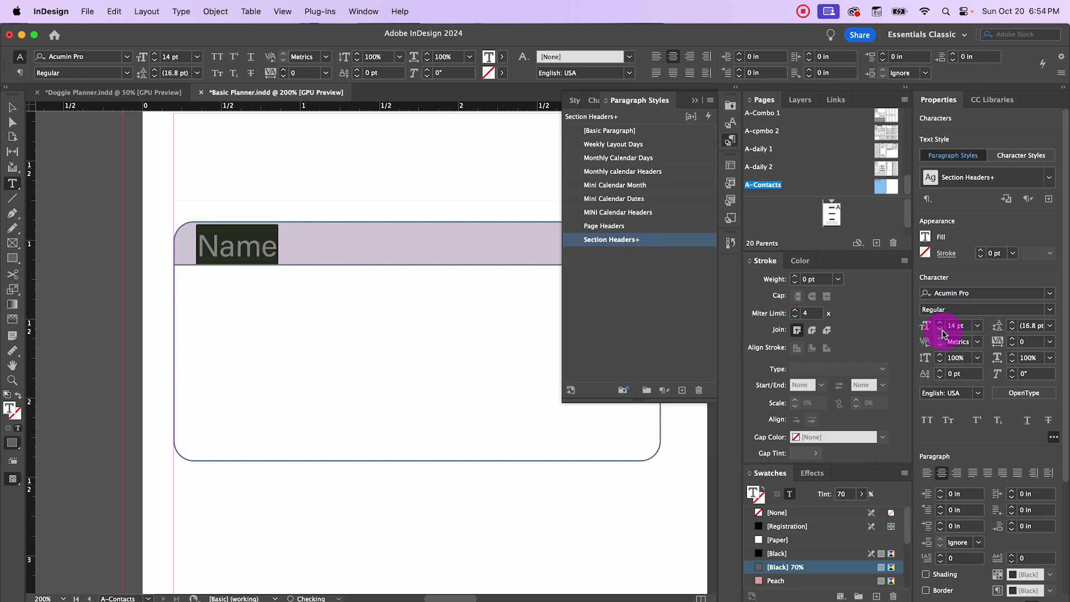
click(926, 472)
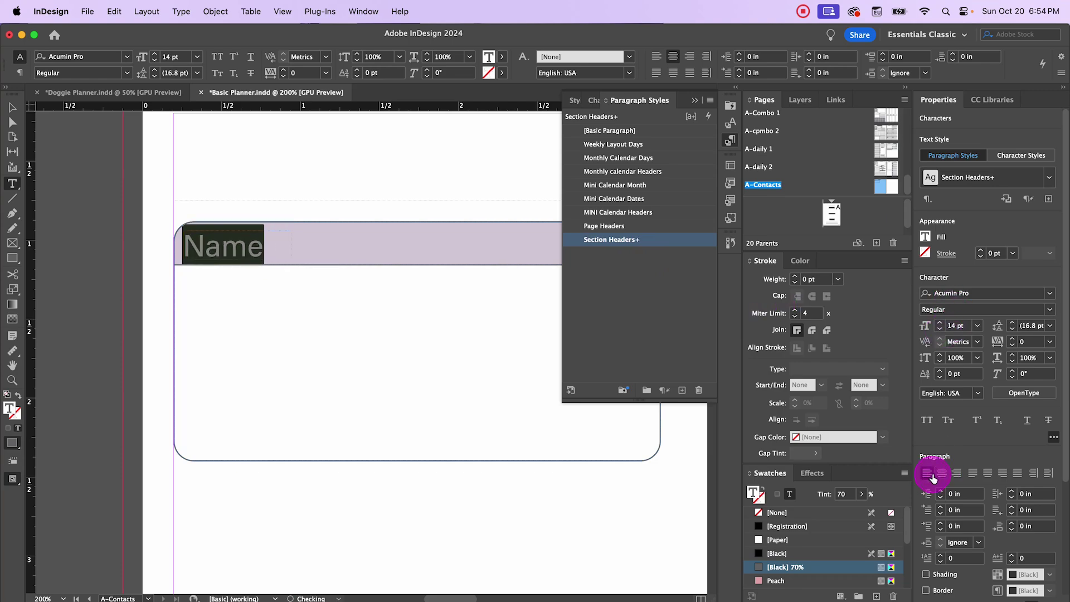
click(940, 330)
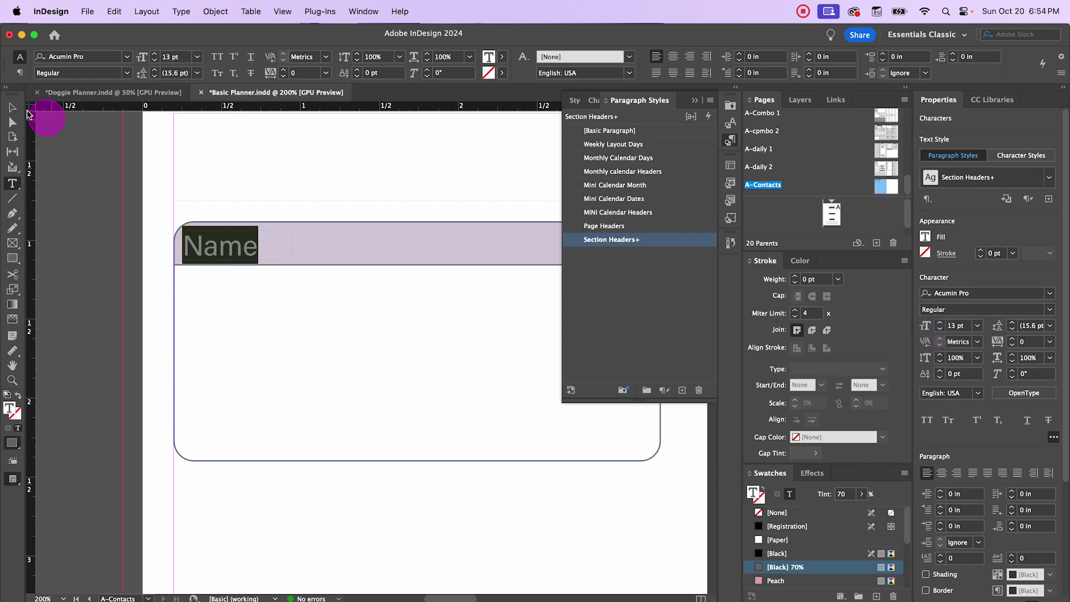
click(12, 108)
click(119, 182)
key(w)
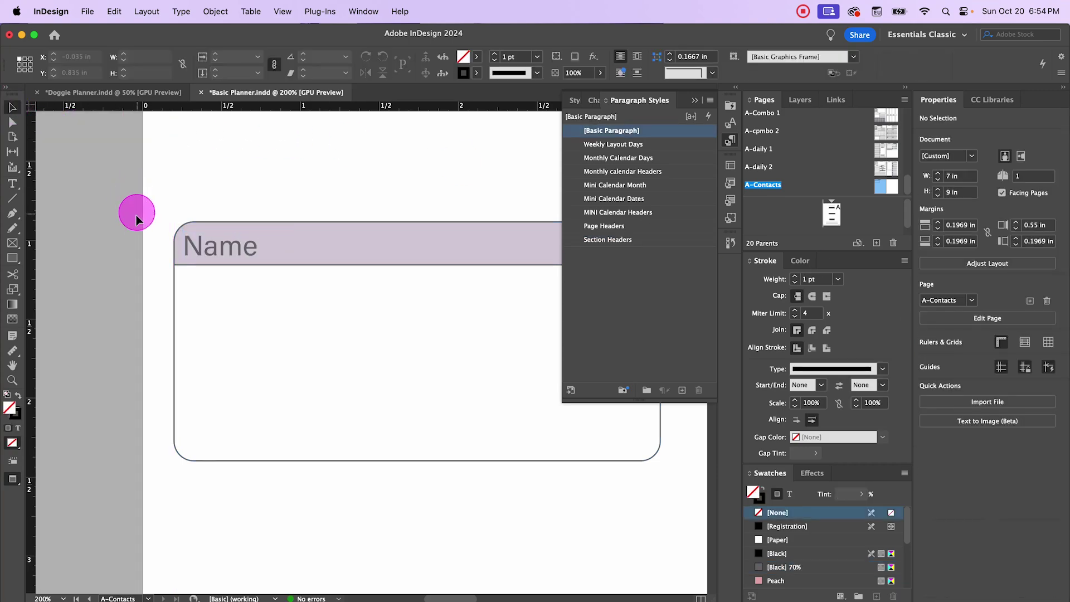
key(w)
click(219, 243)
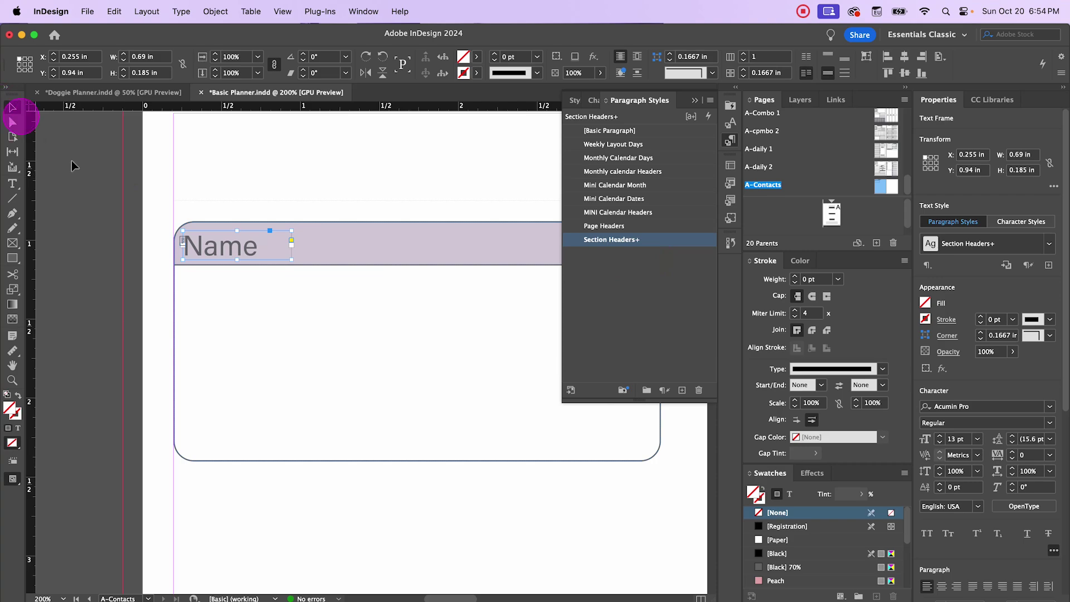
click(411, 126)
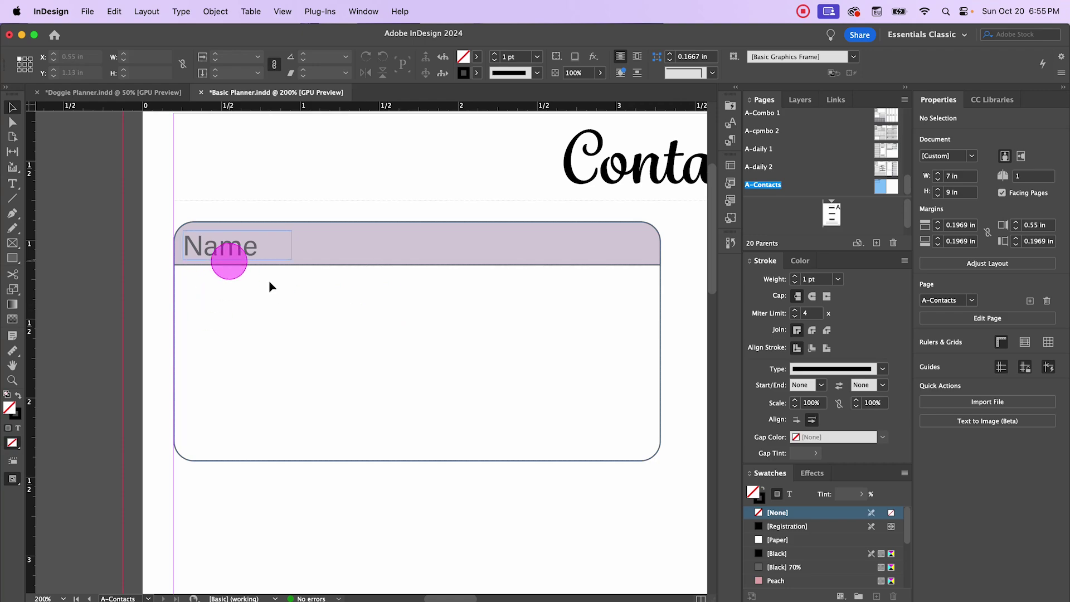
Step: Draw a text frame about 3.03 in wide and 1.2 in high filling the contact box below the header
click(13, 183)
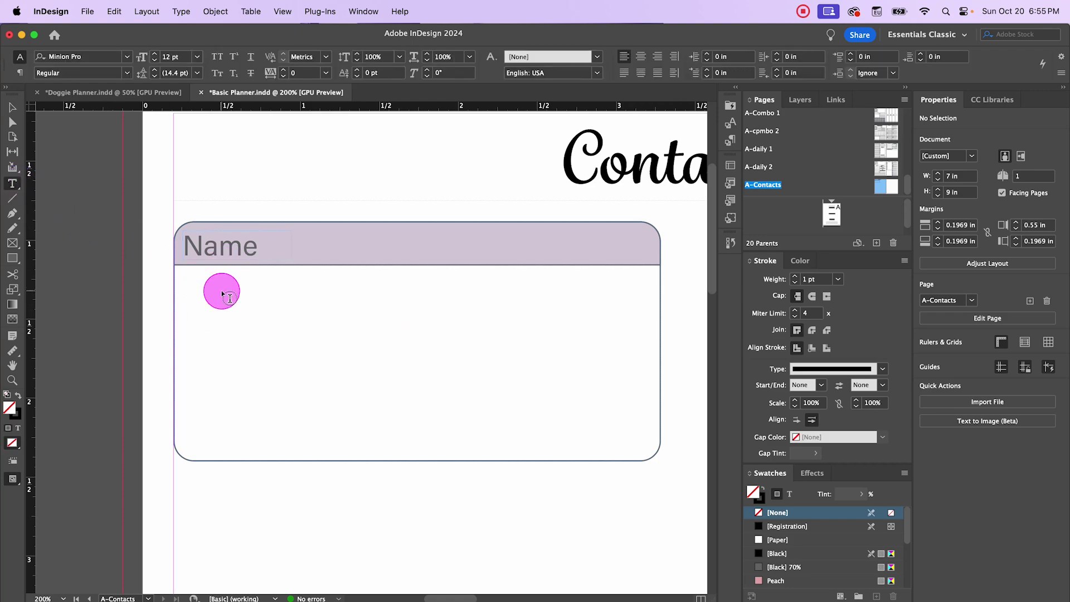
drag(178, 266, 655, 455)
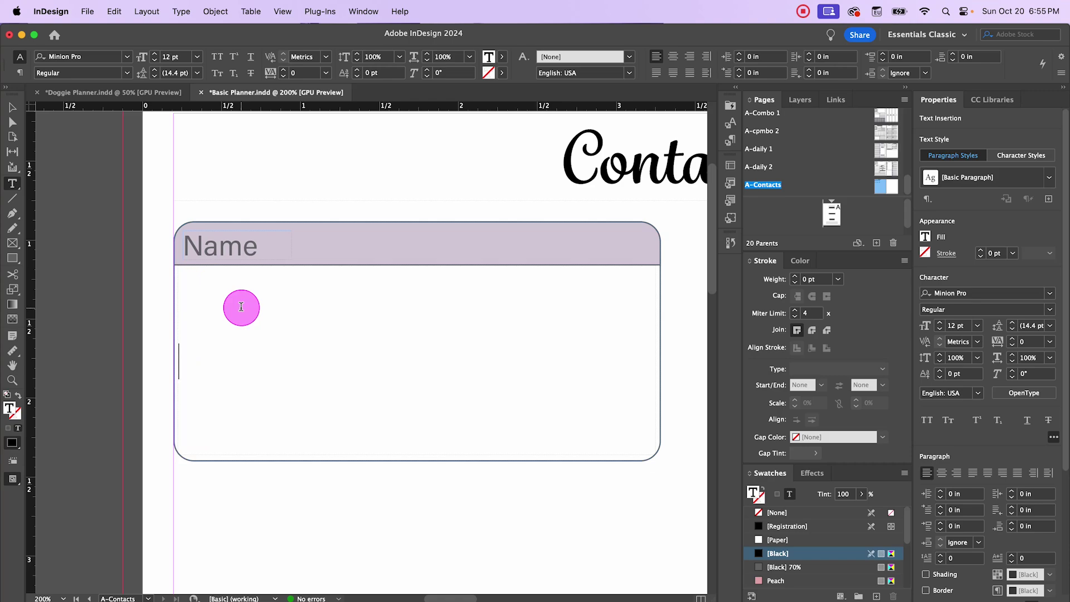
key(super+b)
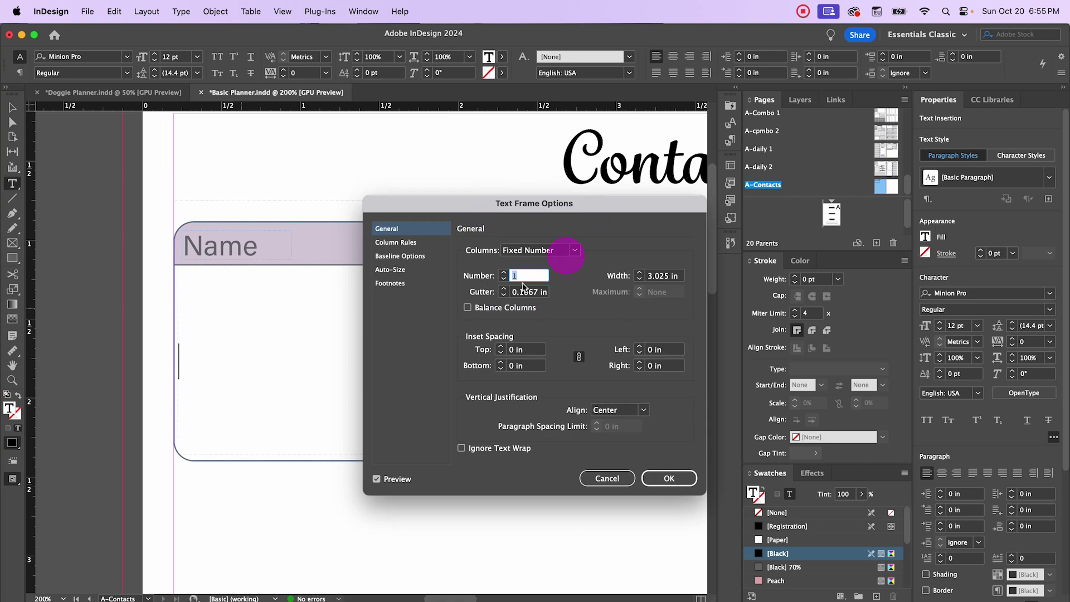
click(607, 478)
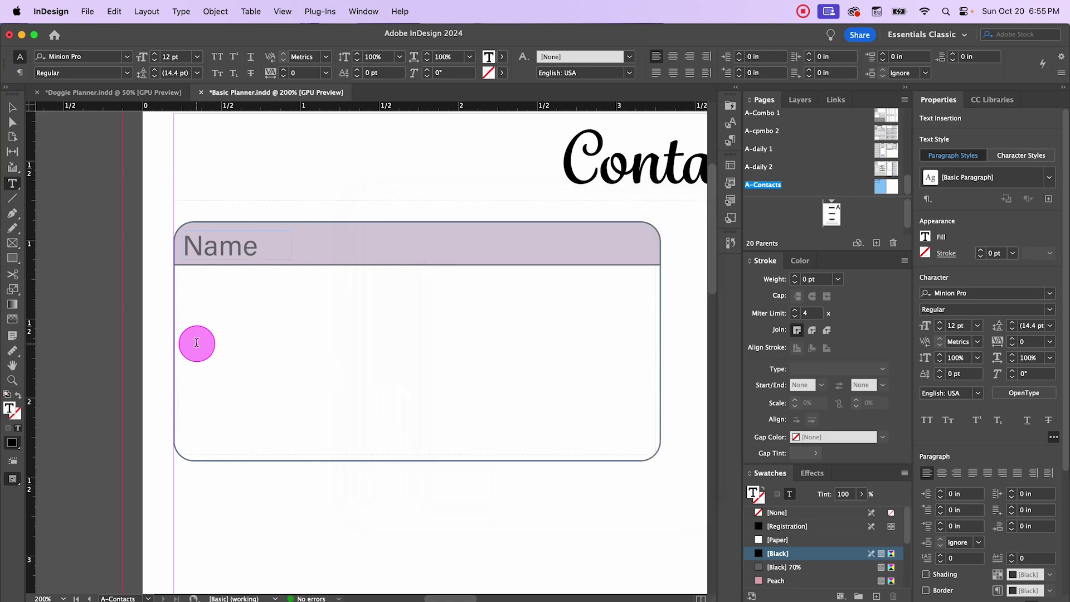
Step: Set the body text frame's vertical justification to Top and its font to Adorn Roman
right_click(196, 346)
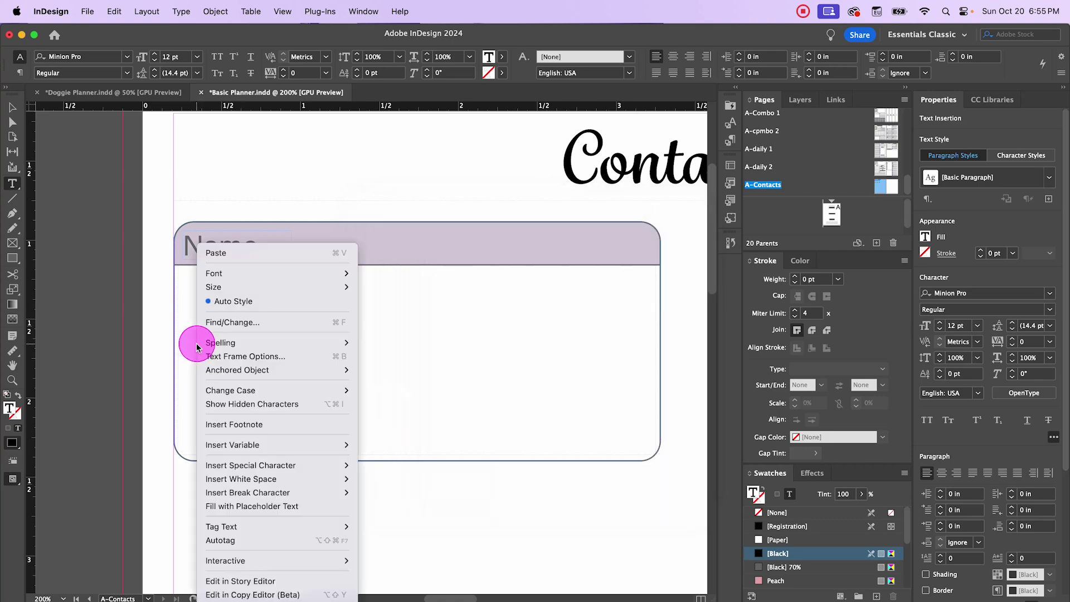
click(223, 357)
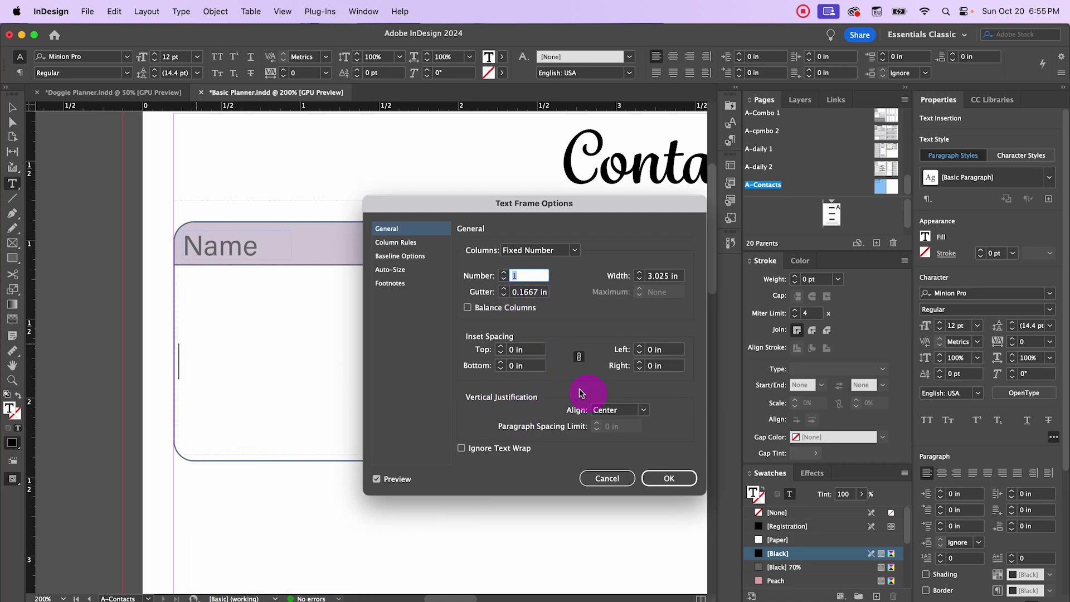
click(643, 411)
click(638, 420)
key(Return)
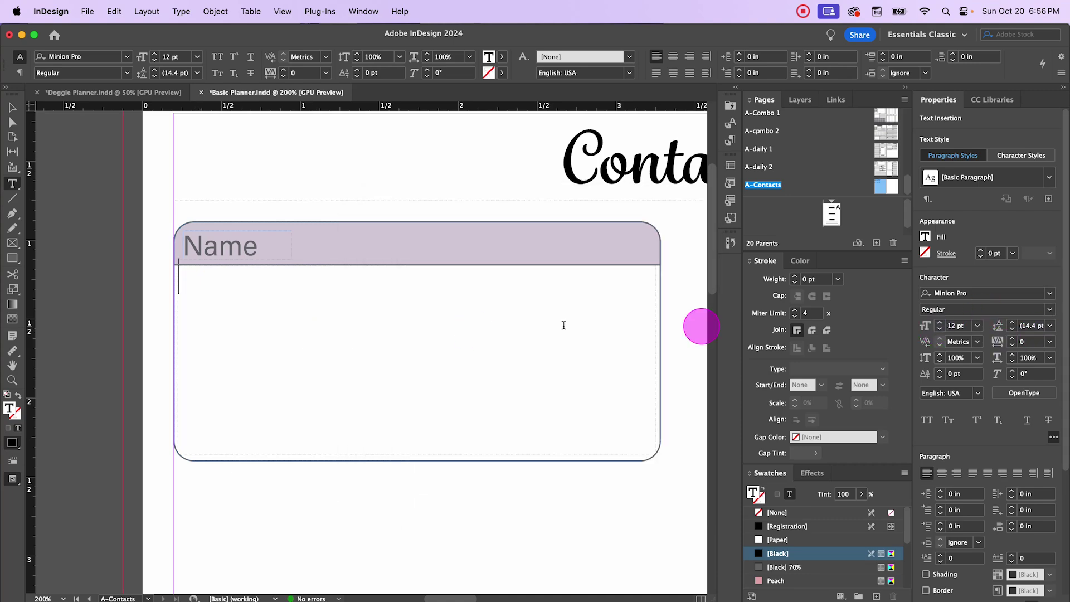
click(1050, 293)
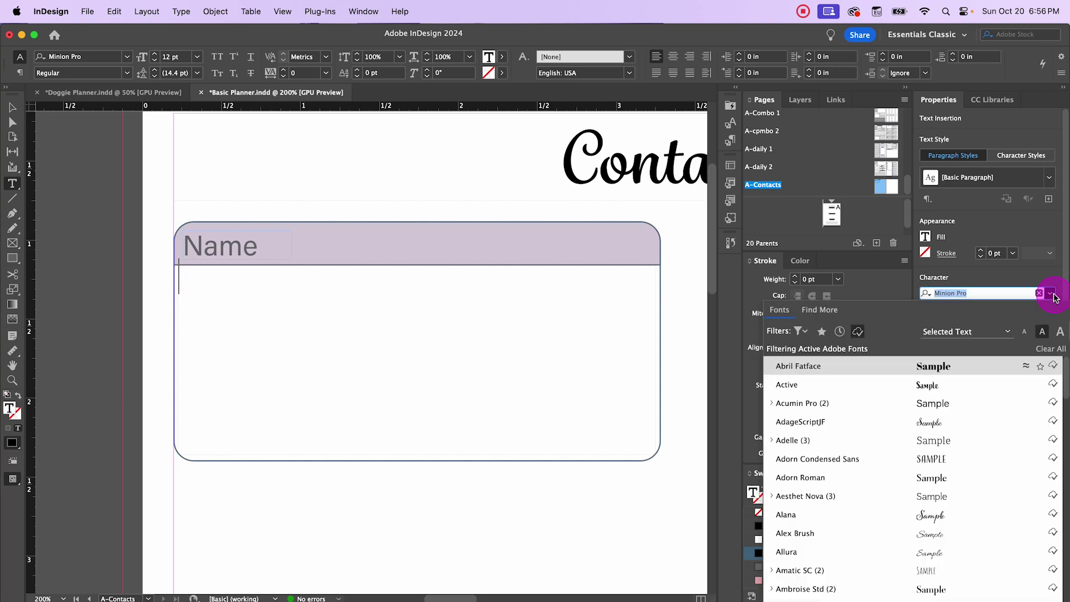
click(840, 478)
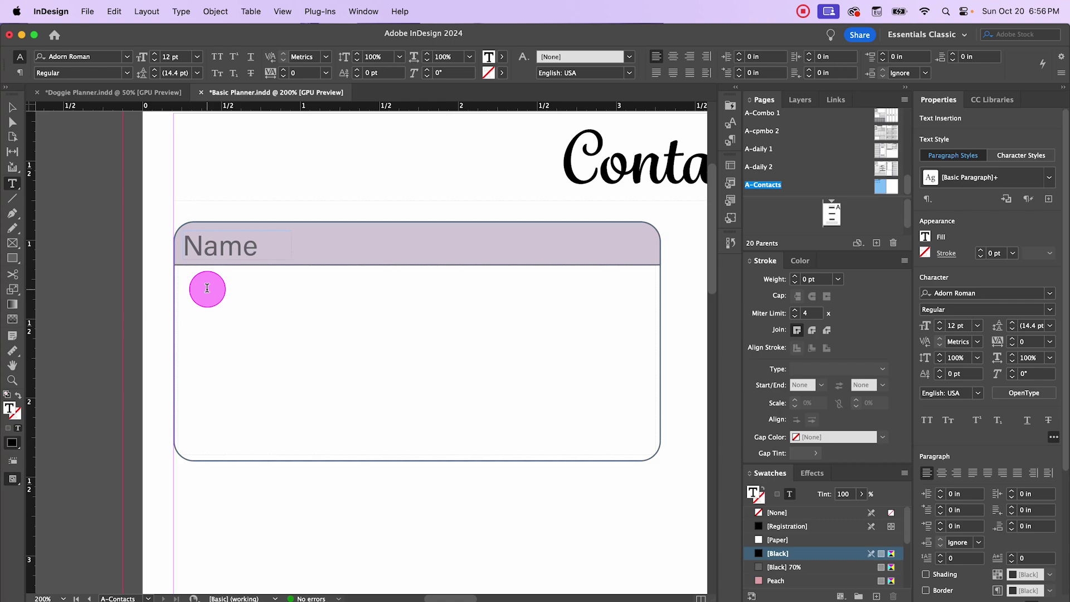
text(Address)
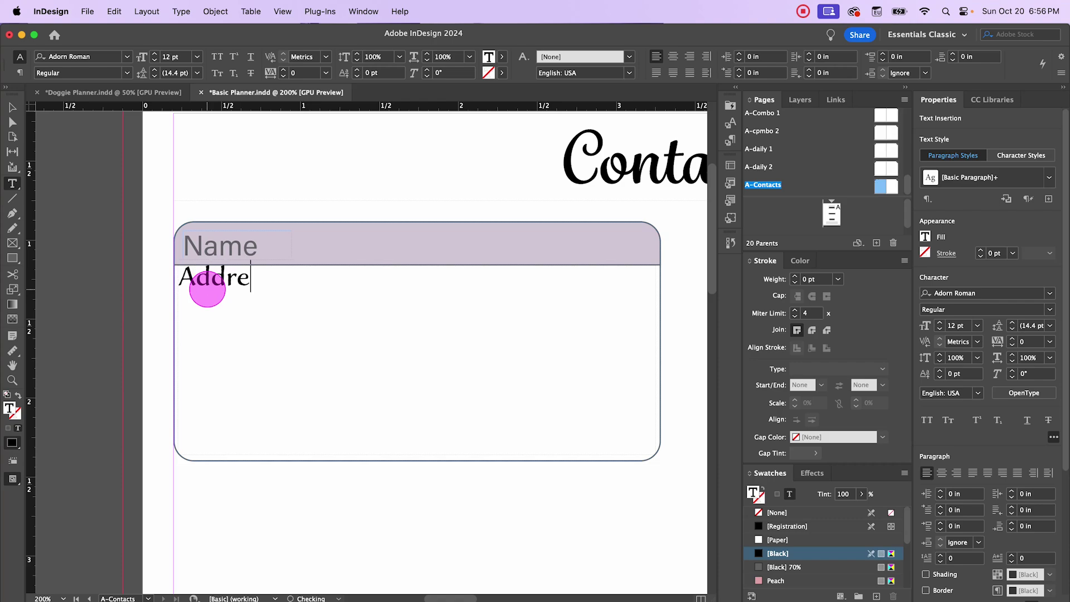
key(BackSpace)
key(BackSpace)
key(BackSpace)
key(BackSpace)
key(BackSpace)
key(BackSpace)
key(BackSpace)
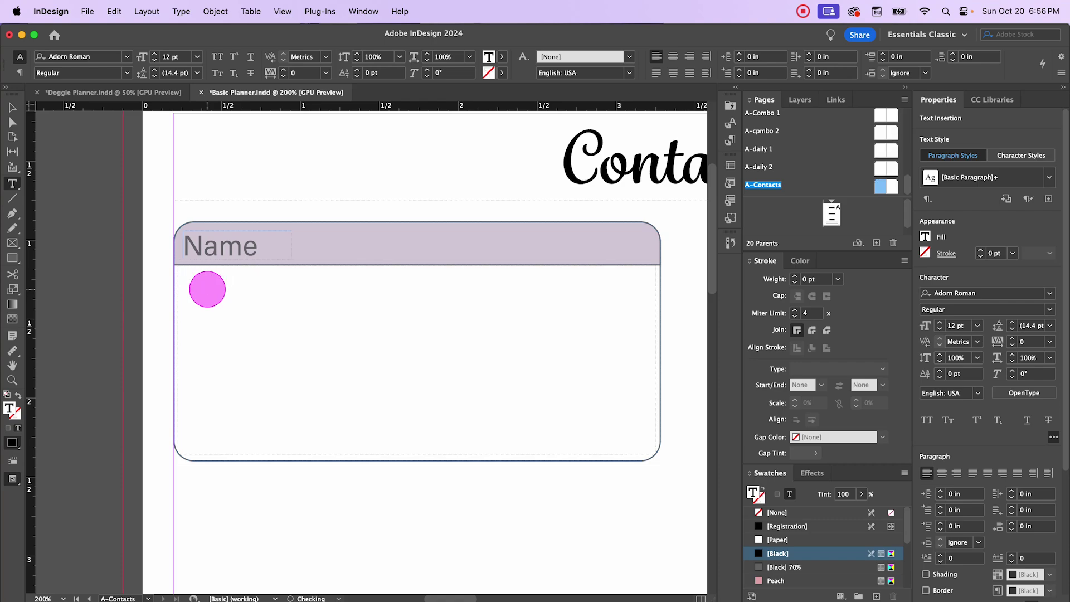
Step: Set the body text color to [Black] 70% and enter the label "Address" on the first line
click(502, 56)
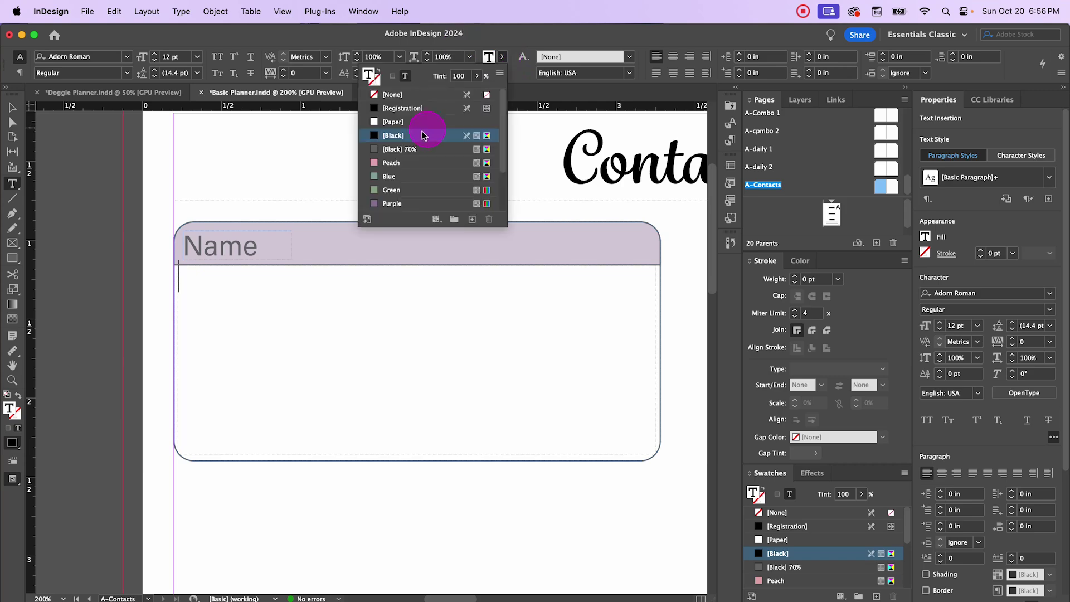
click(405, 149)
click(208, 278)
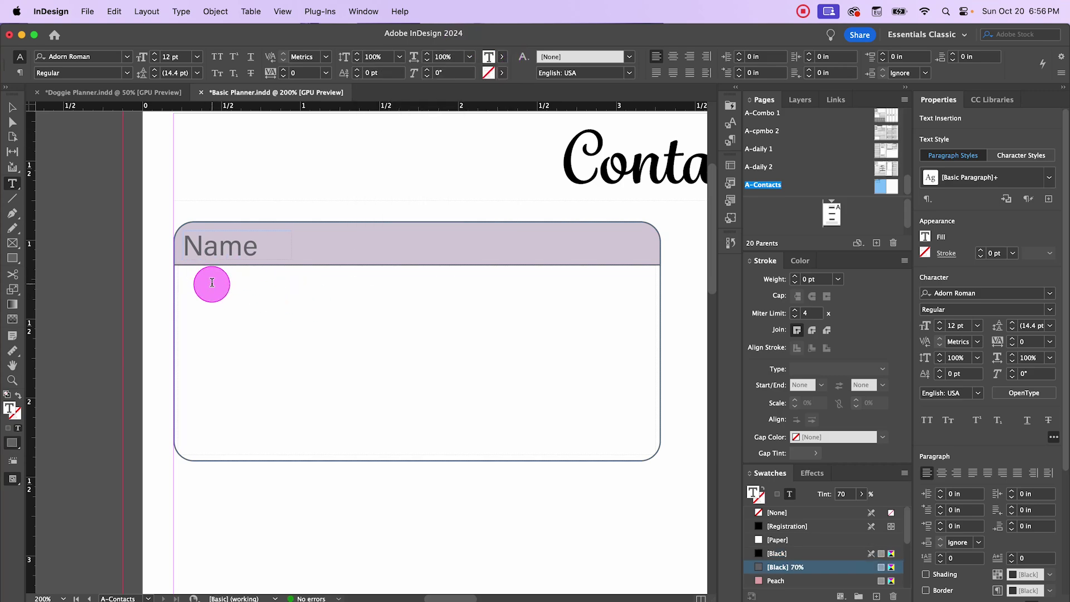
text(Ad)
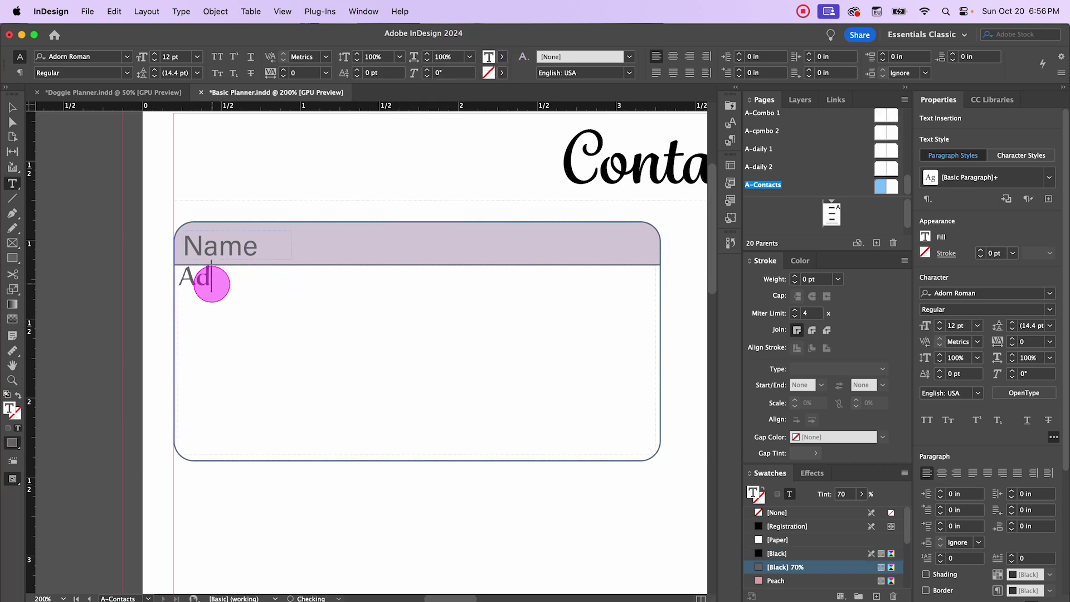
text(dress)
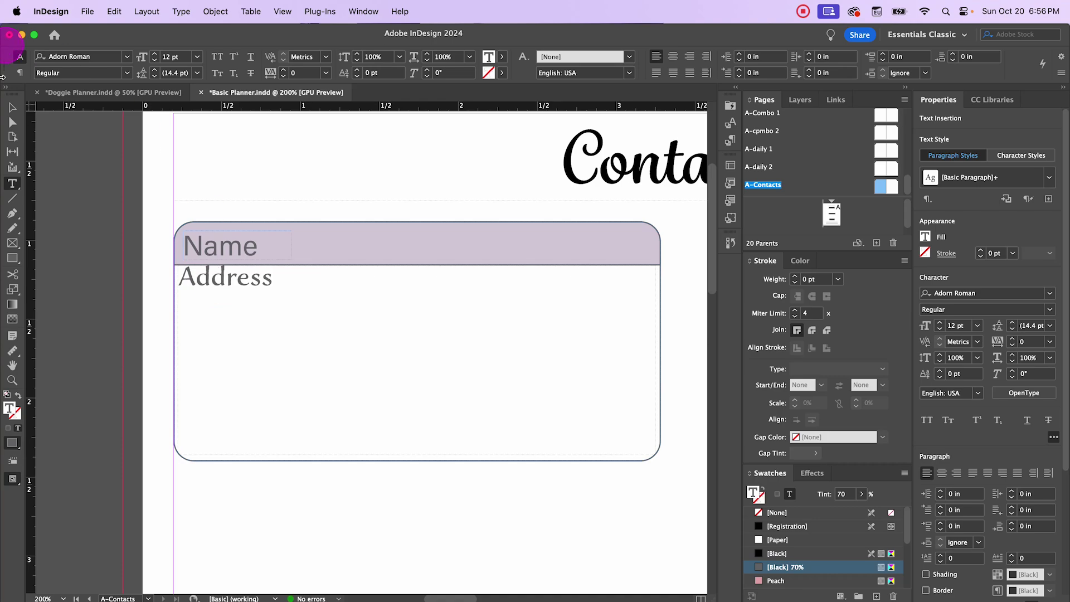
Step: Nudge the Address text frame down to a Y position of 1.2026 in, slightly below the header
click(12, 107)
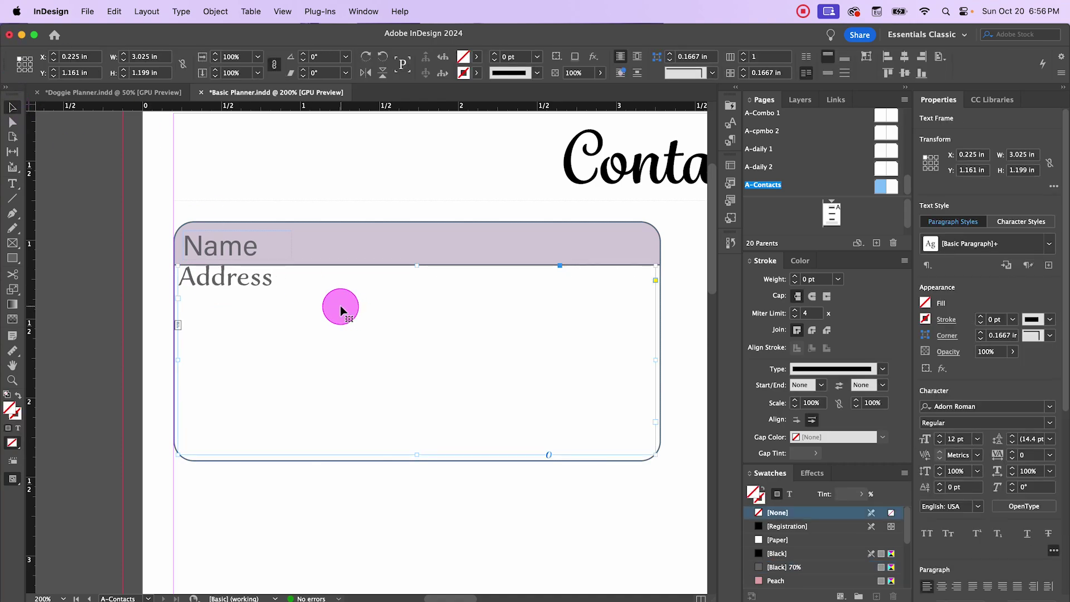
key(Down)
key(Down)
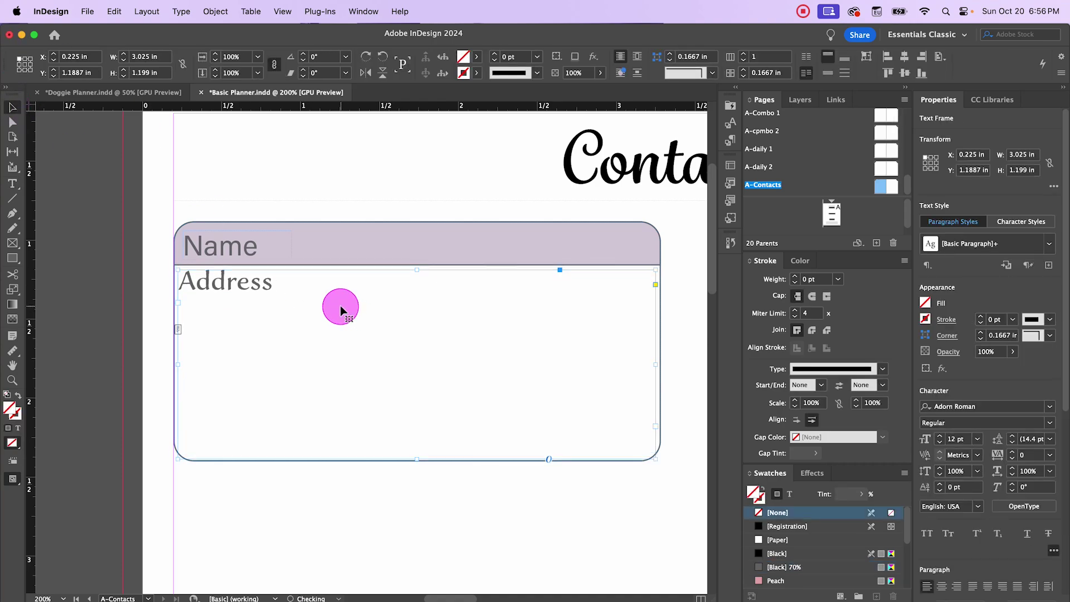
key(Down)
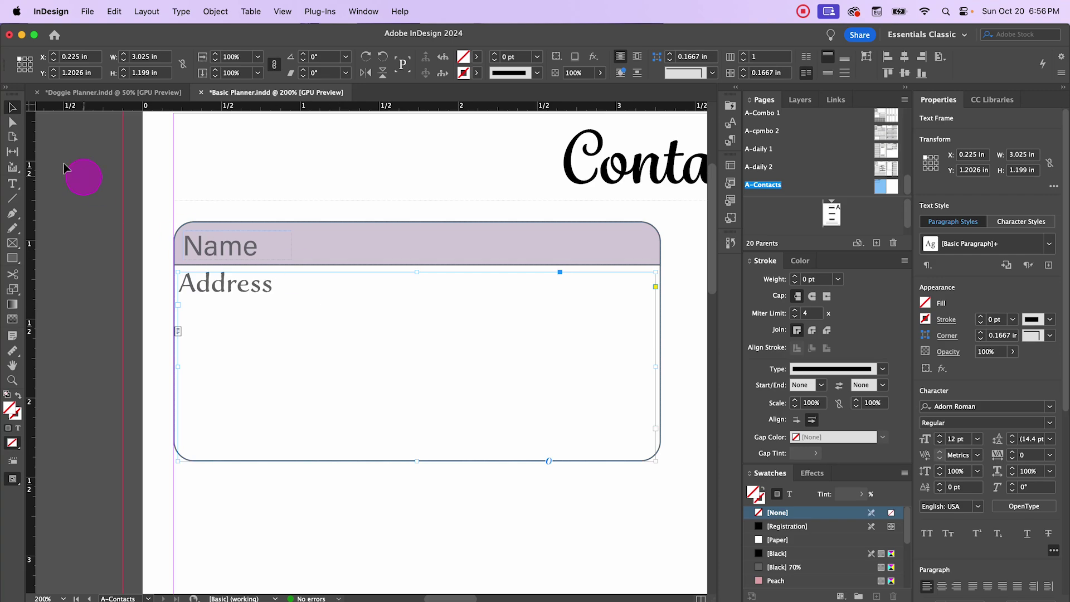
click(103, 195)
Step: Turn on underlining after the Address label with a 0.5 pt weight, 0 pt offset and [Black] 70% color
double_click(238, 287)
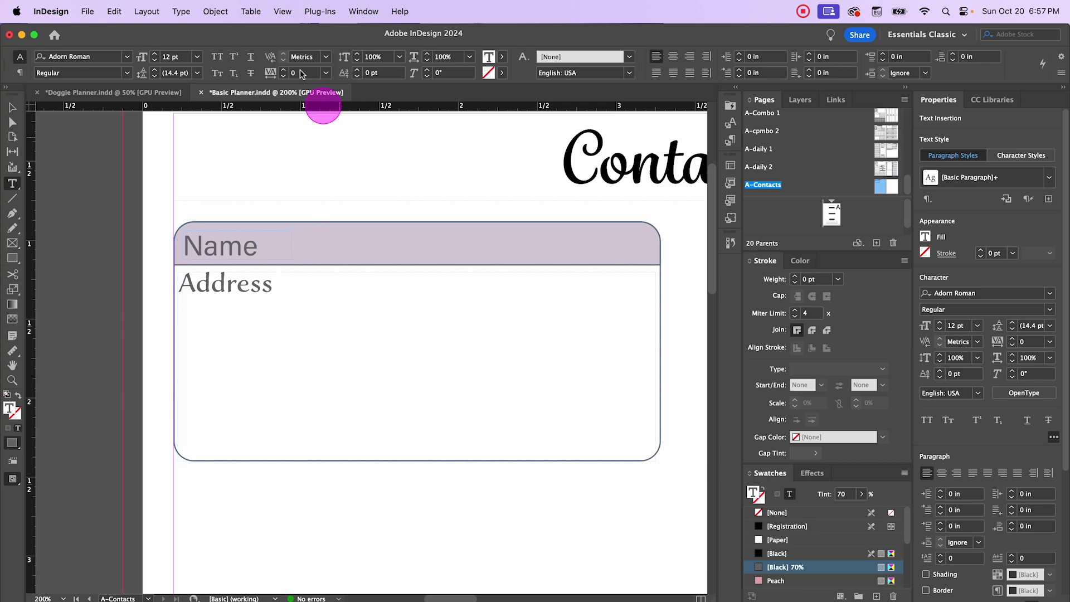
alt+click(252, 61)
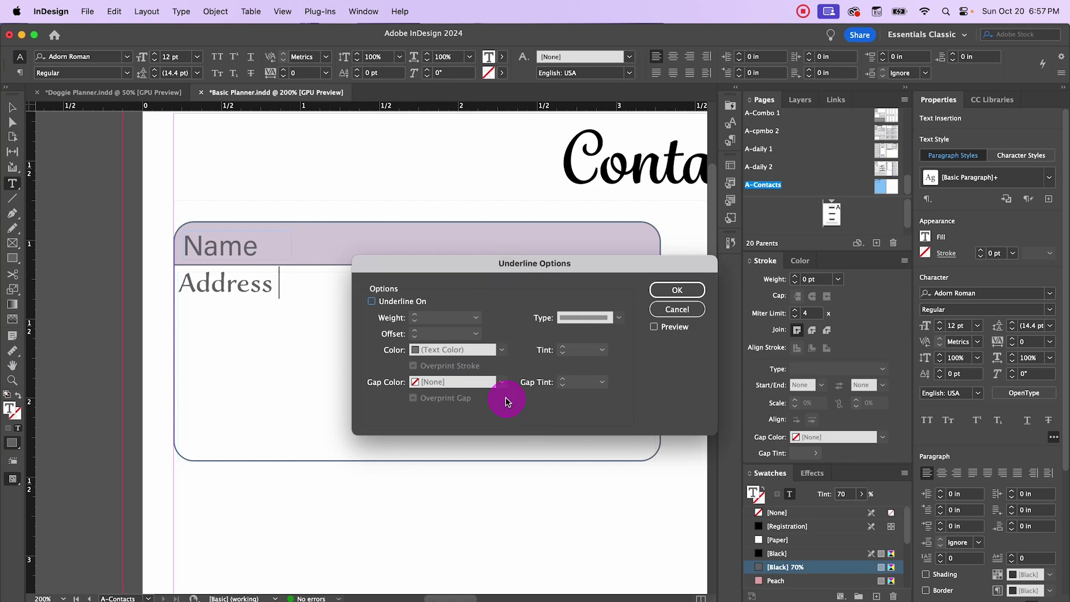
click(373, 301)
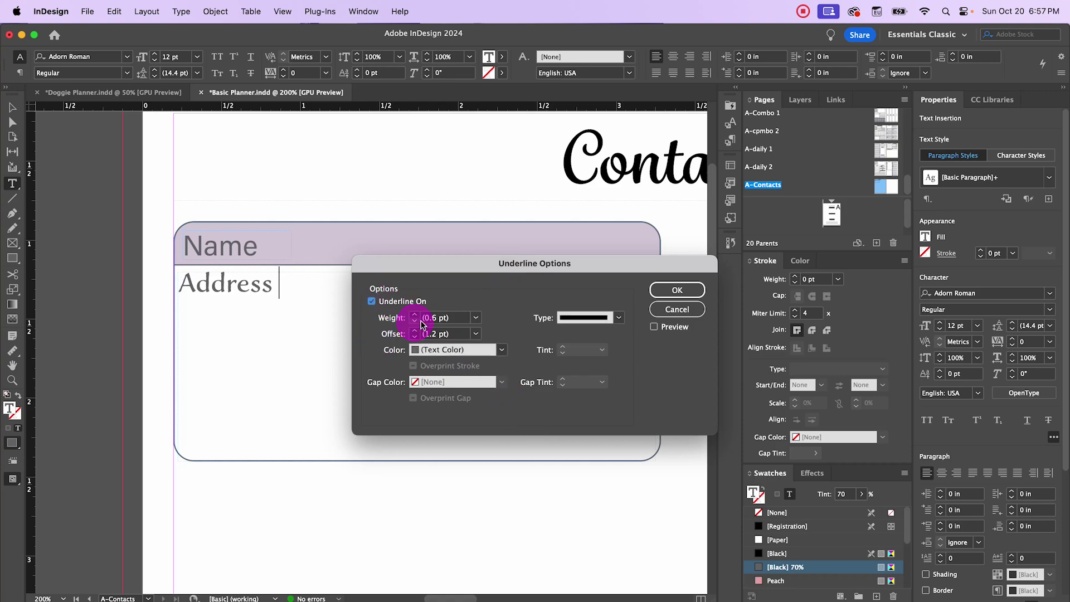
click(475, 318)
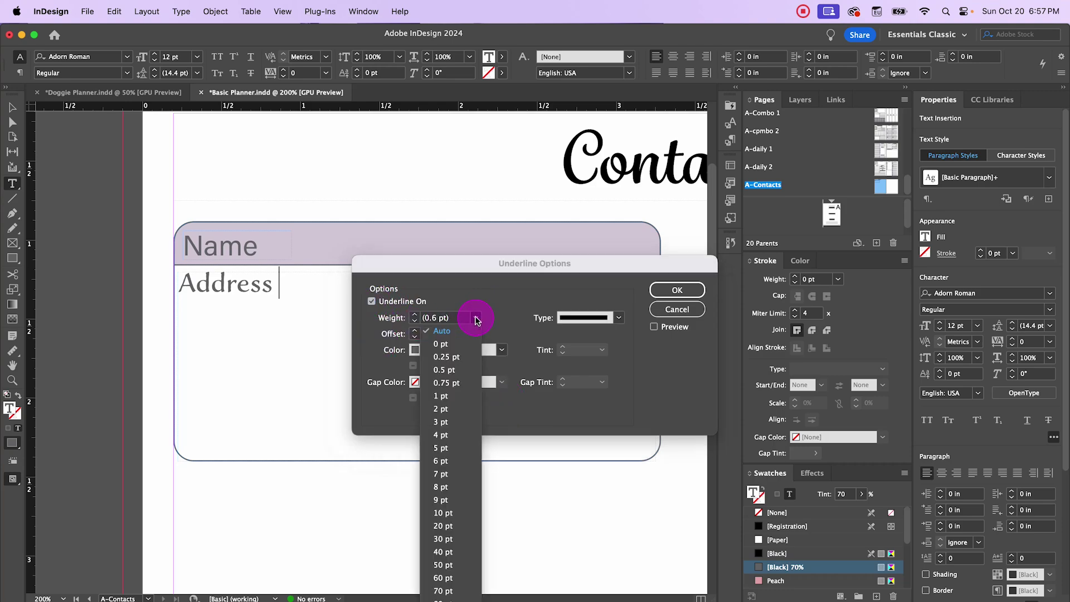
click(456, 370)
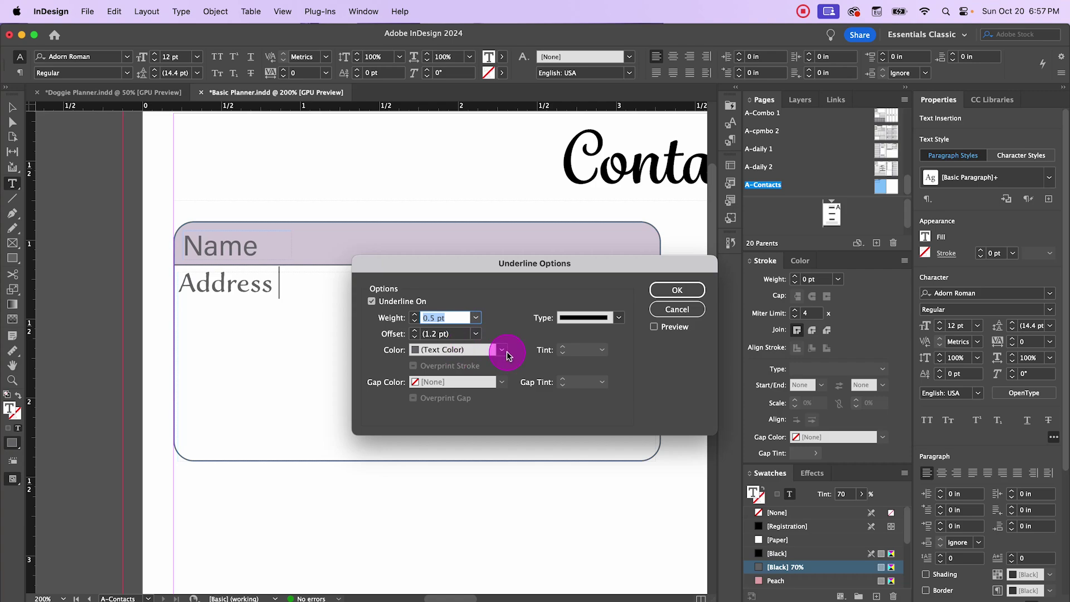
click(503, 350)
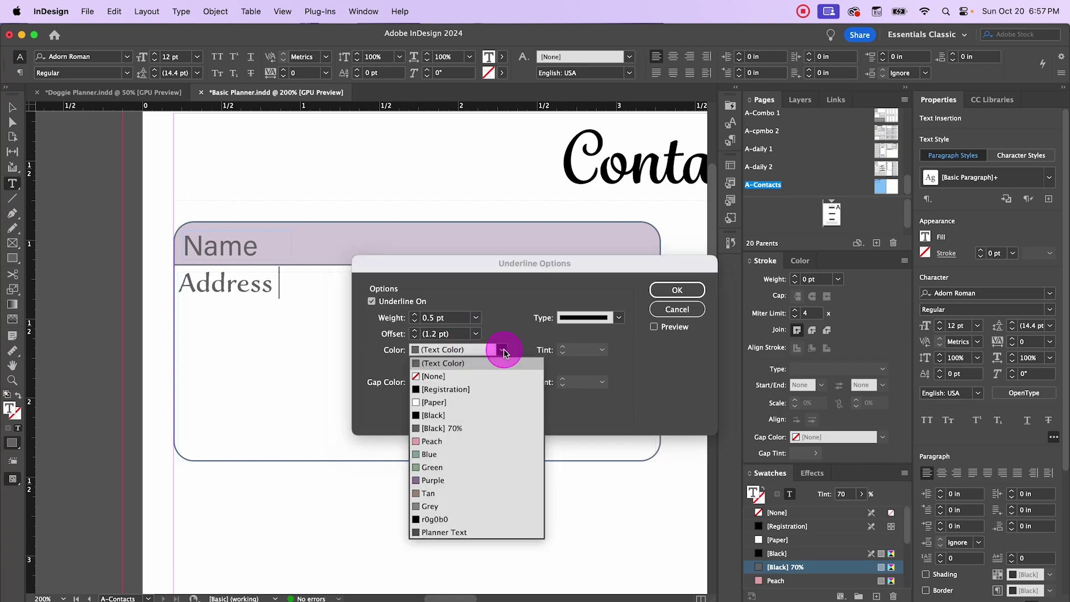
click(469, 428)
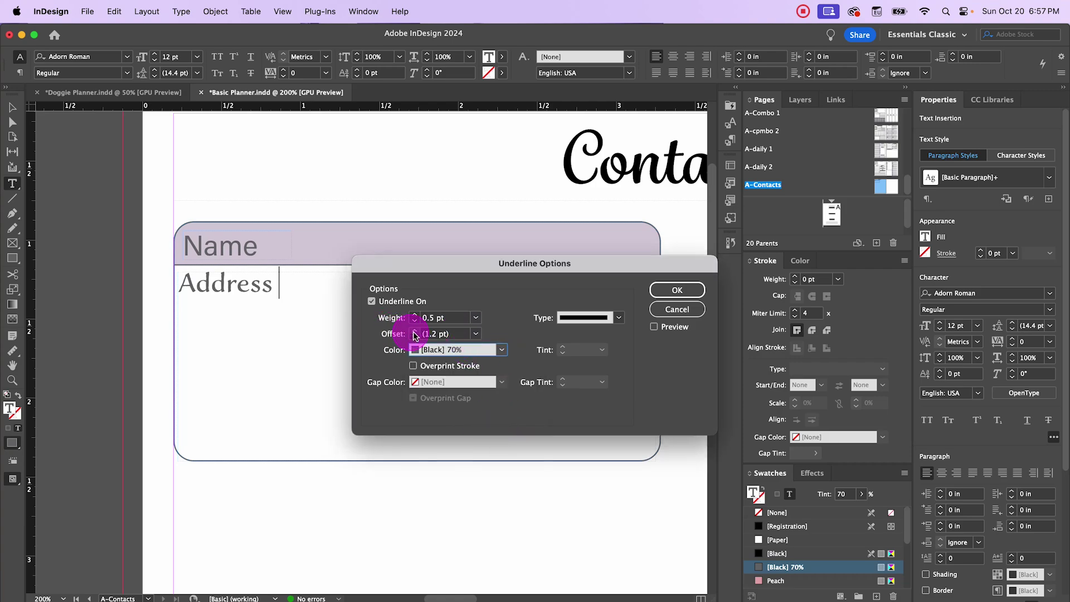
click(475, 334)
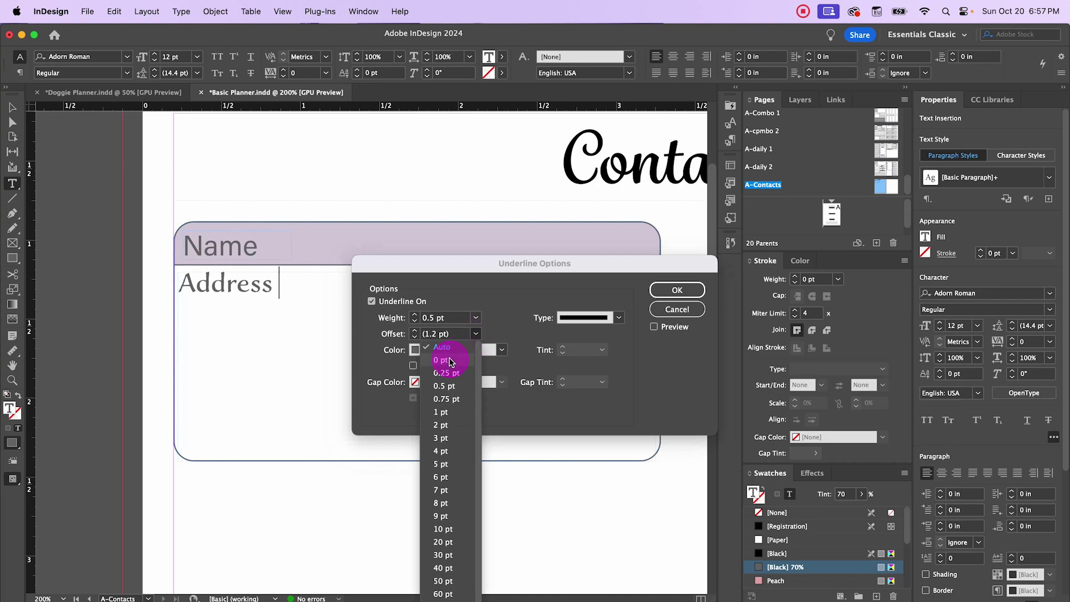
click(453, 354)
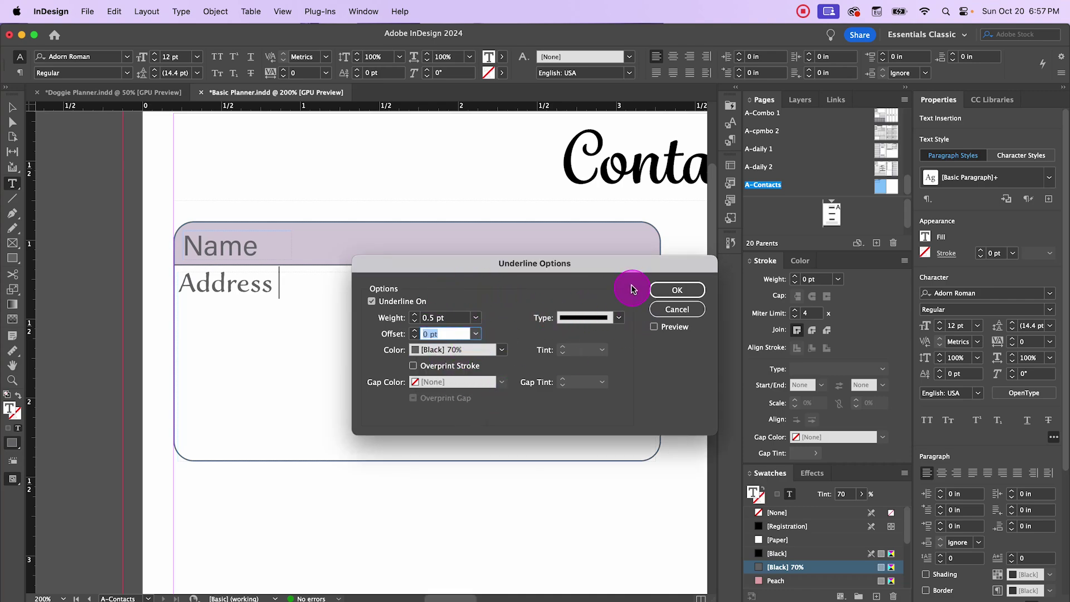
click(672, 291)
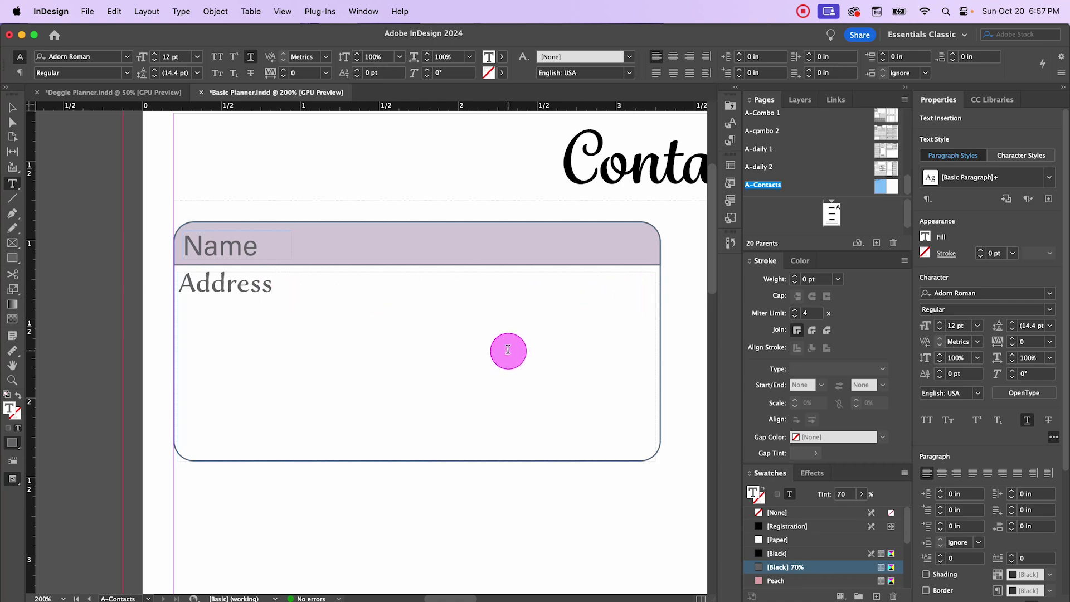
text(_)
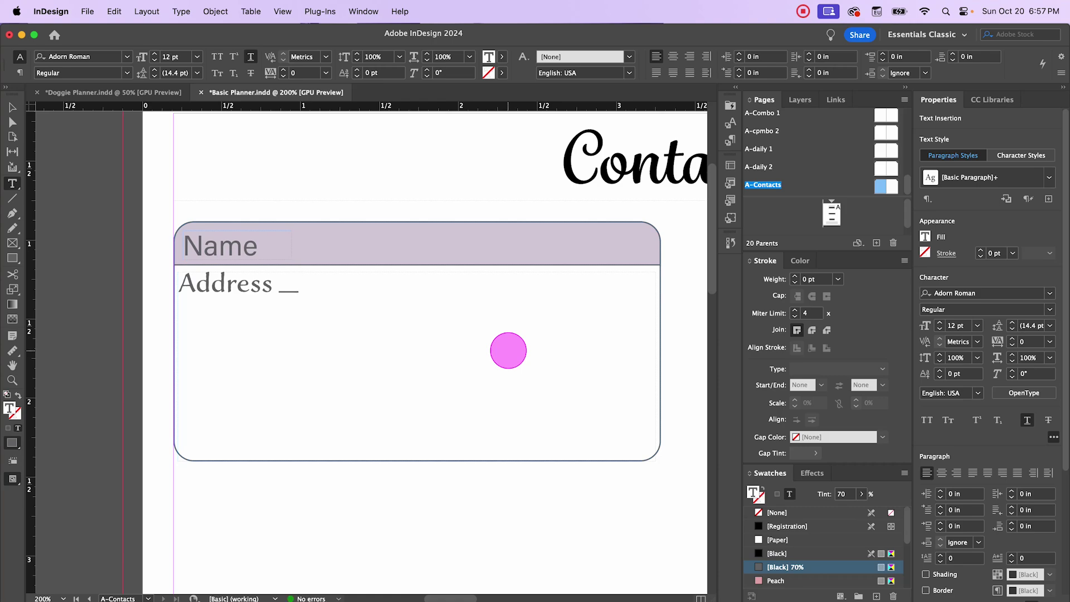
text(__)
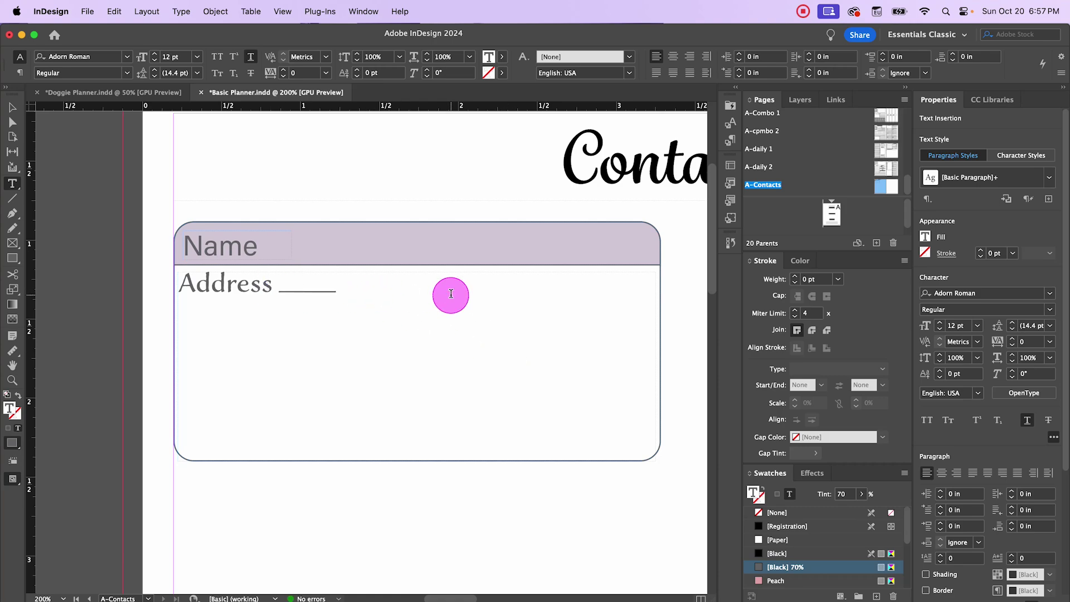
key(BackSpace)
key(BackSpace)
key(BackSpace)
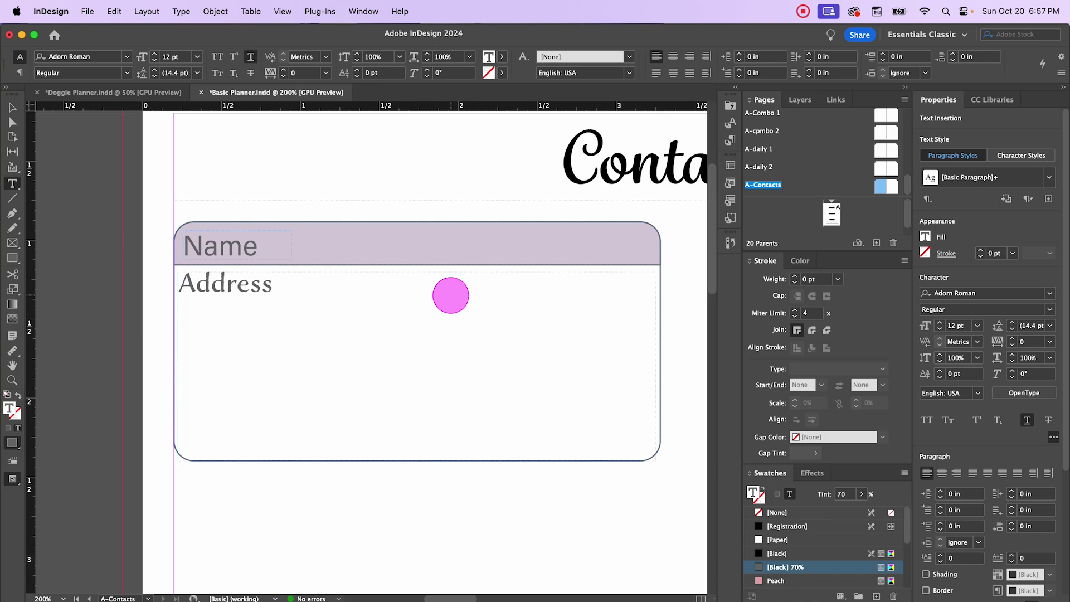
Step: Fill the rest of the Address line with an underlined right-indent tab and add a second full-width underlined line
key(shift+Tab)
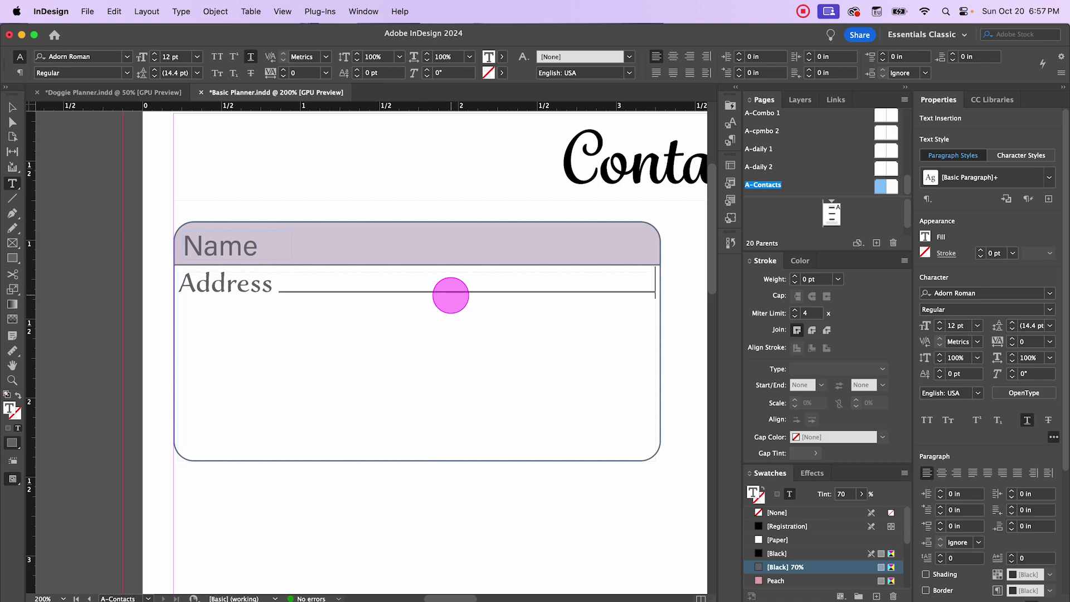
key(Return)
key(shift+Tab)
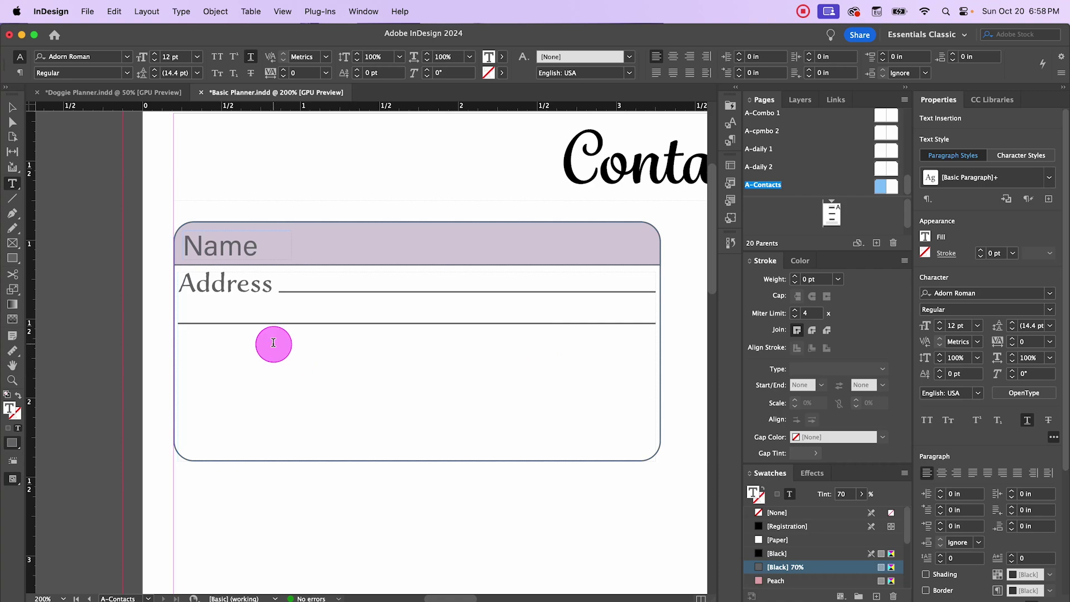
Step: Add a non-underlined "Email" label on a new line, followed by an underlined blank reaching the frame's right edge
click(252, 59)
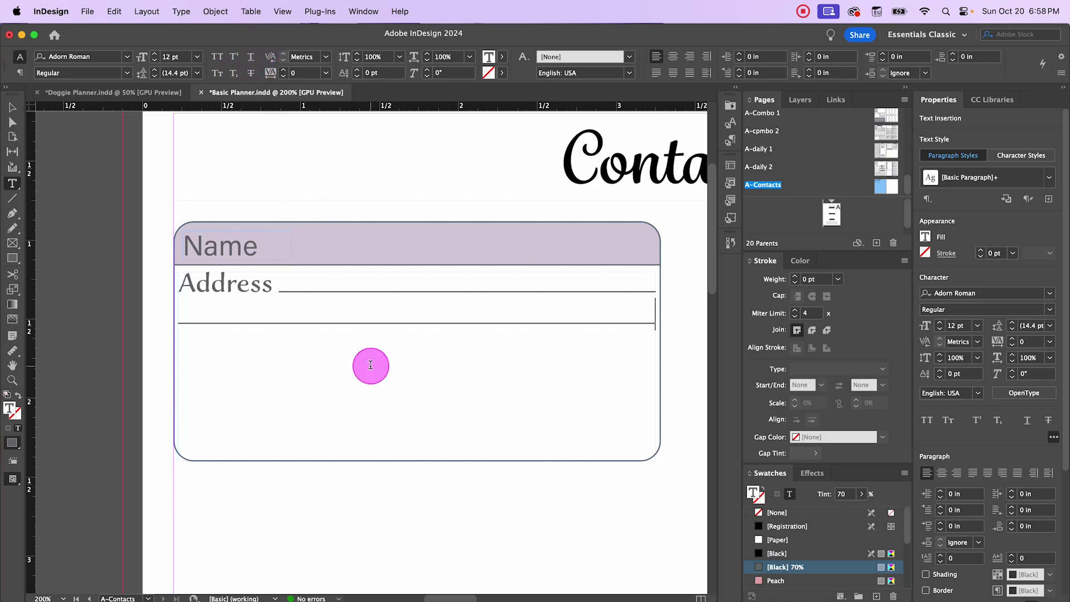
key(Return)
key(BackSpace)
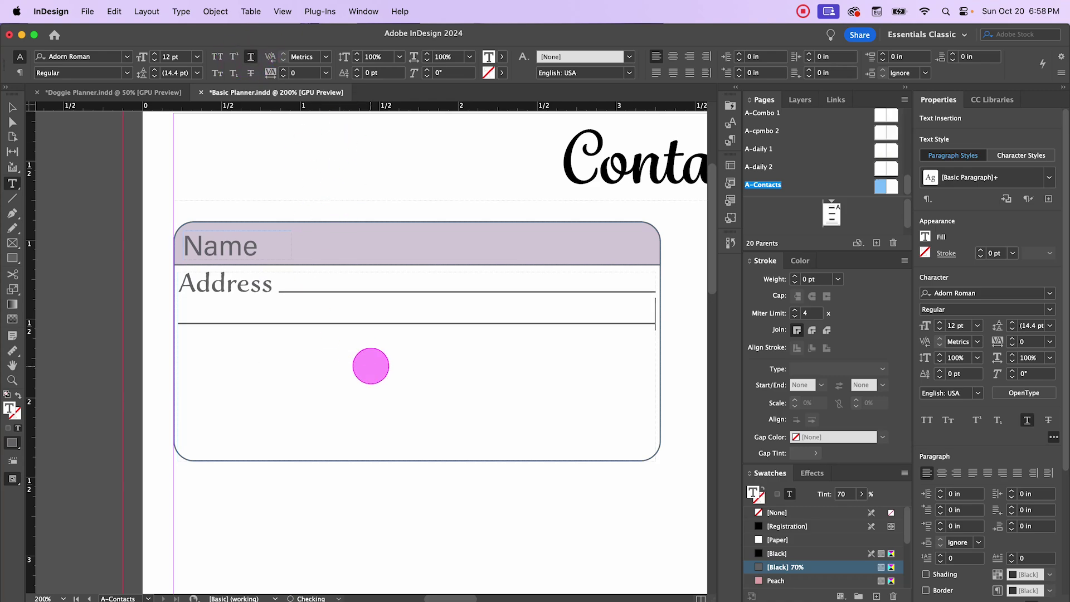
key(Return)
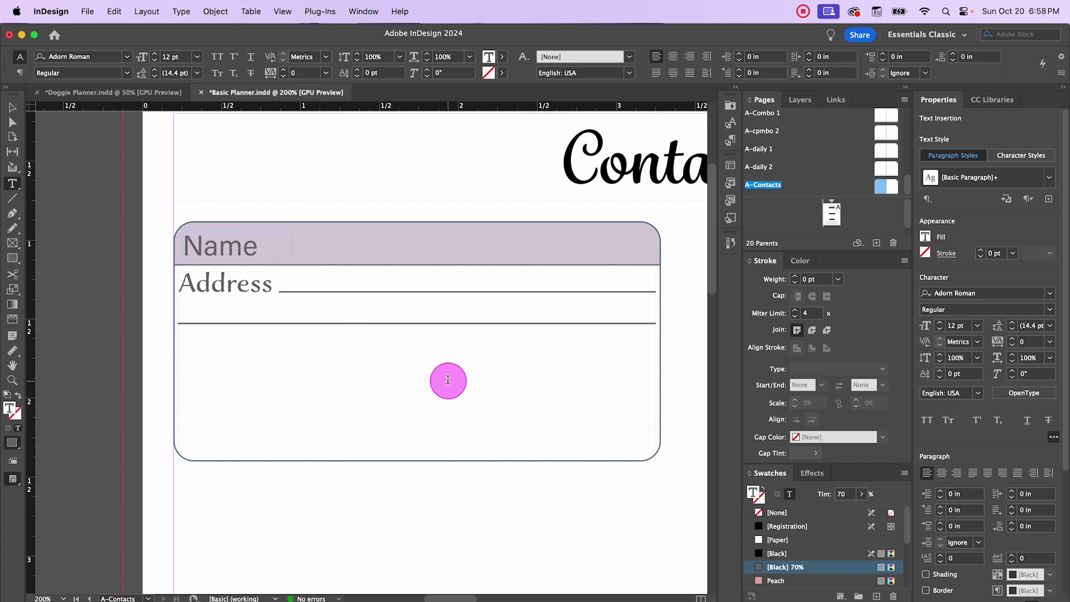
text(Email)
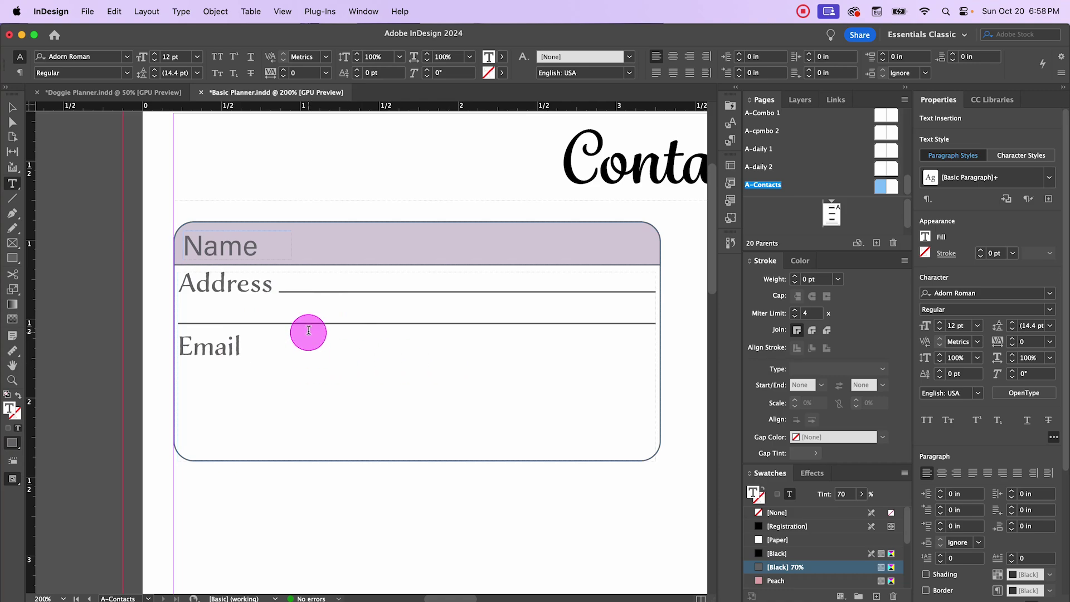
click(250, 63)
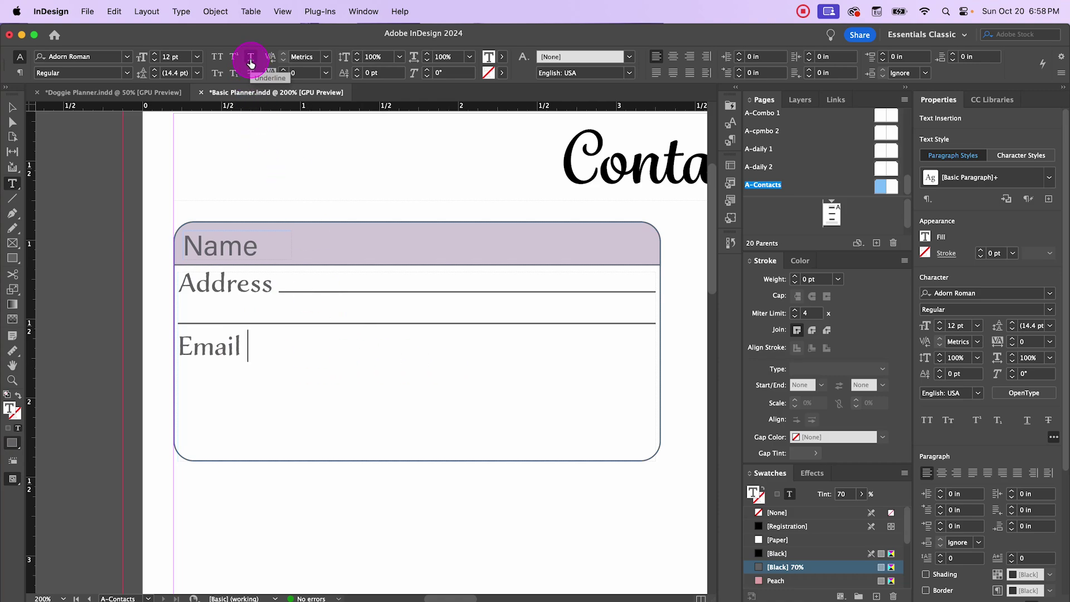
click(251, 62)
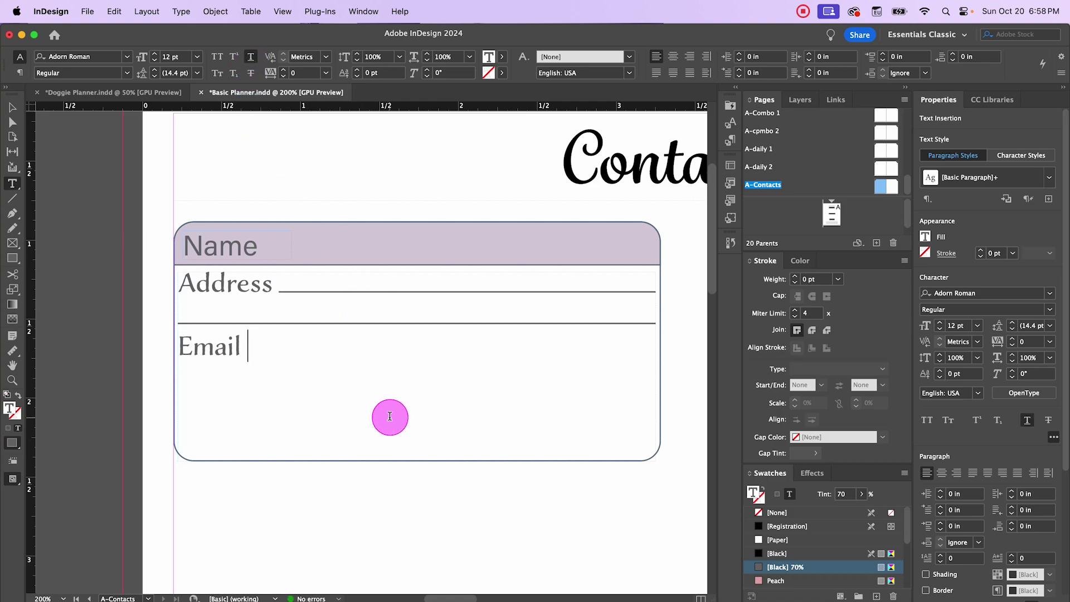
key(shift+Tab)
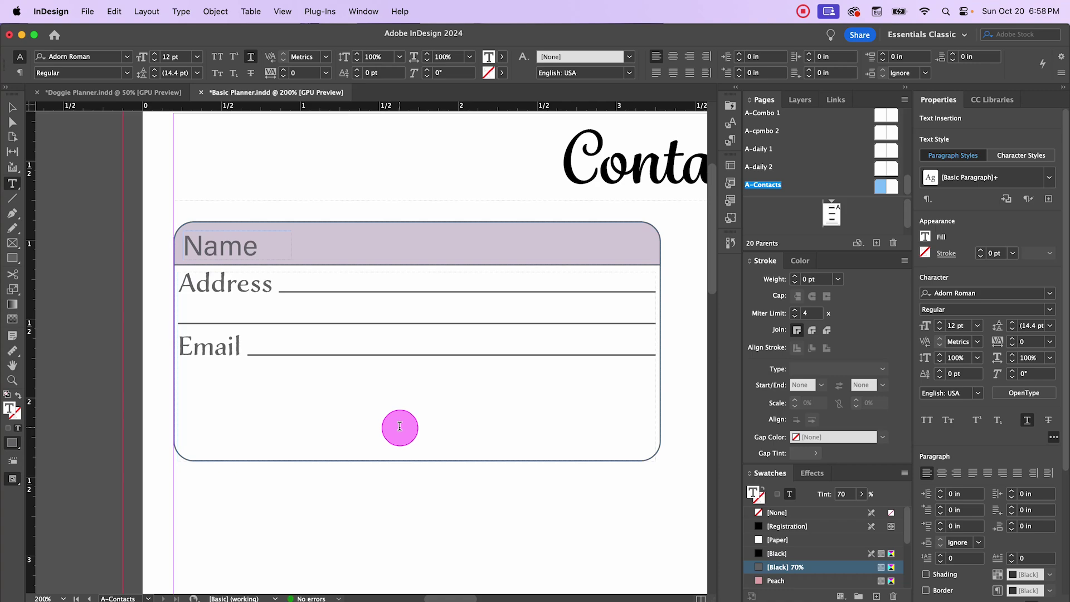
Step: Add a non-underlined "Phone" label on a new line, followed by an underlined blank about 1 in long
click(248, 57)
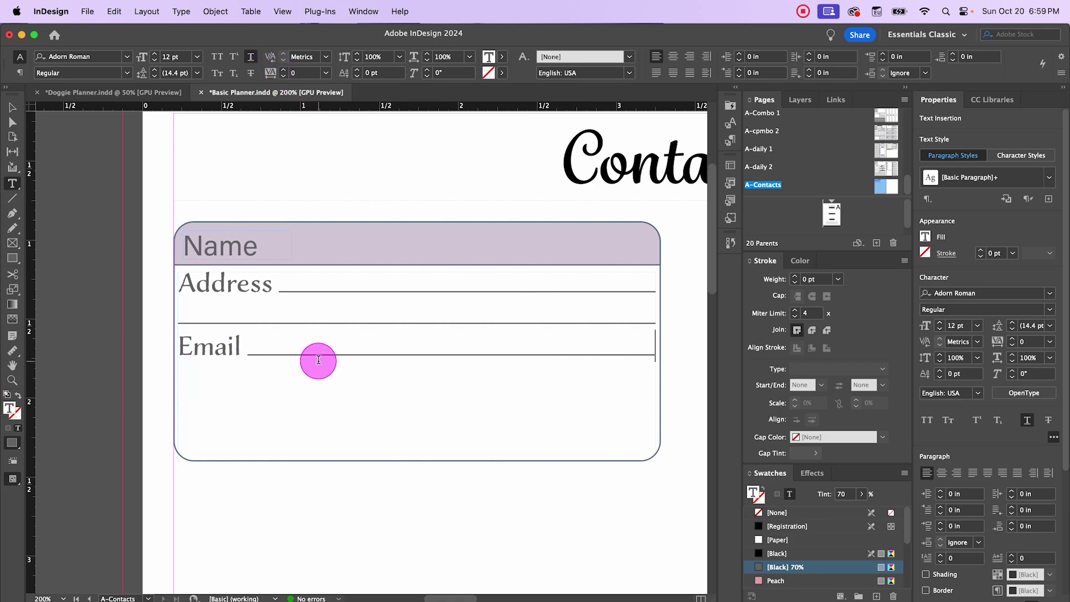
click(252, 61)
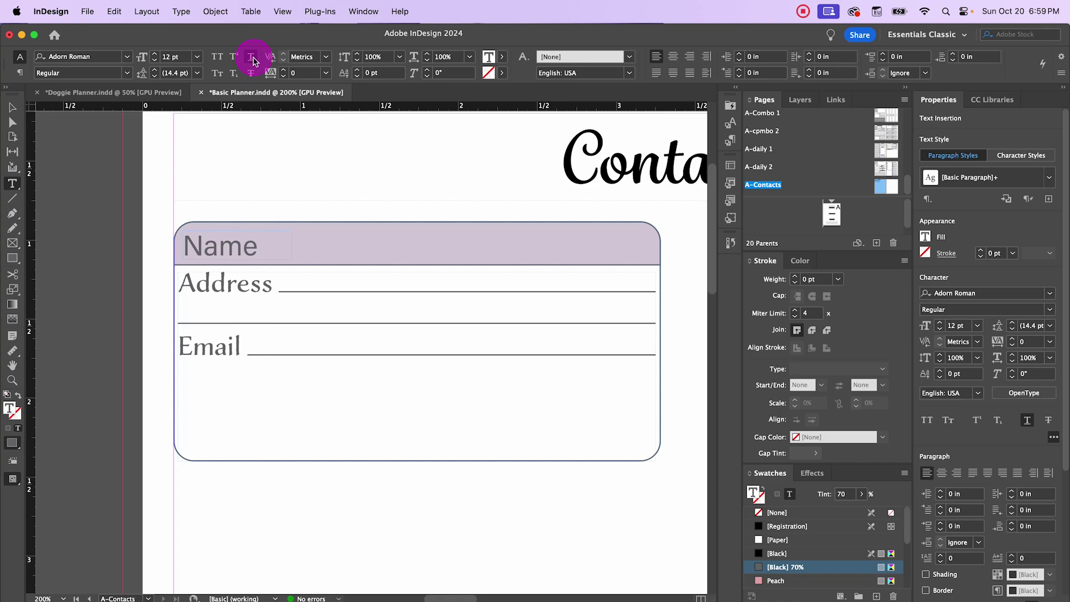
key(Return)
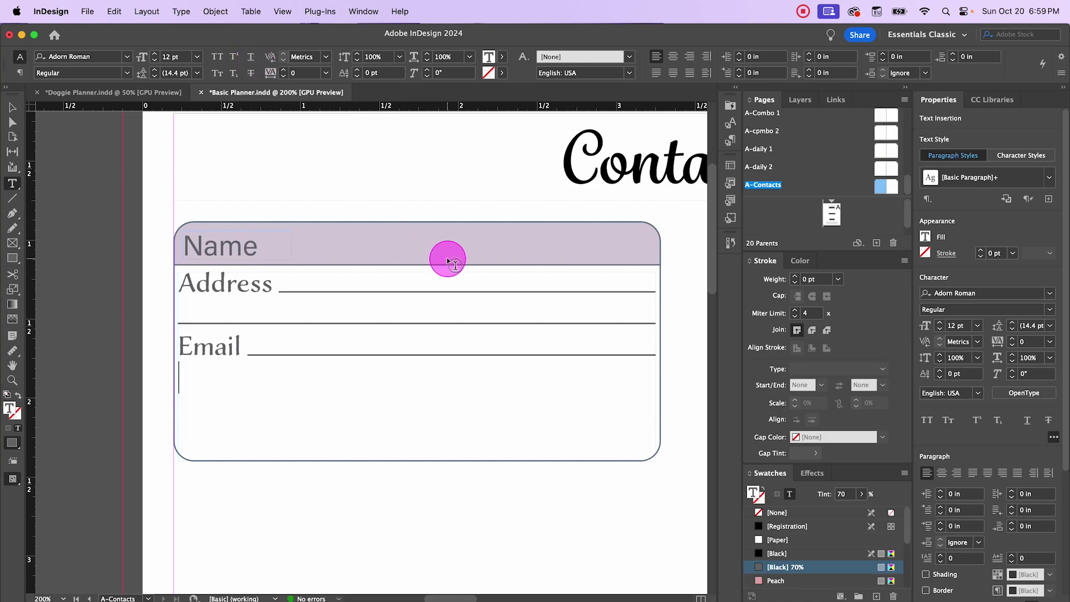
text(Phone)
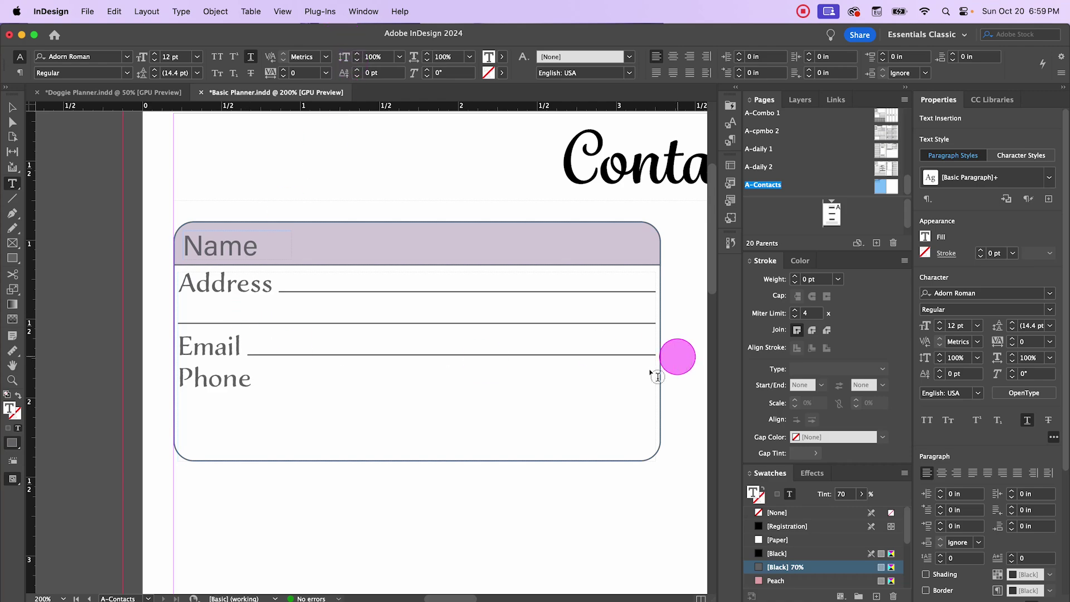
text(______)
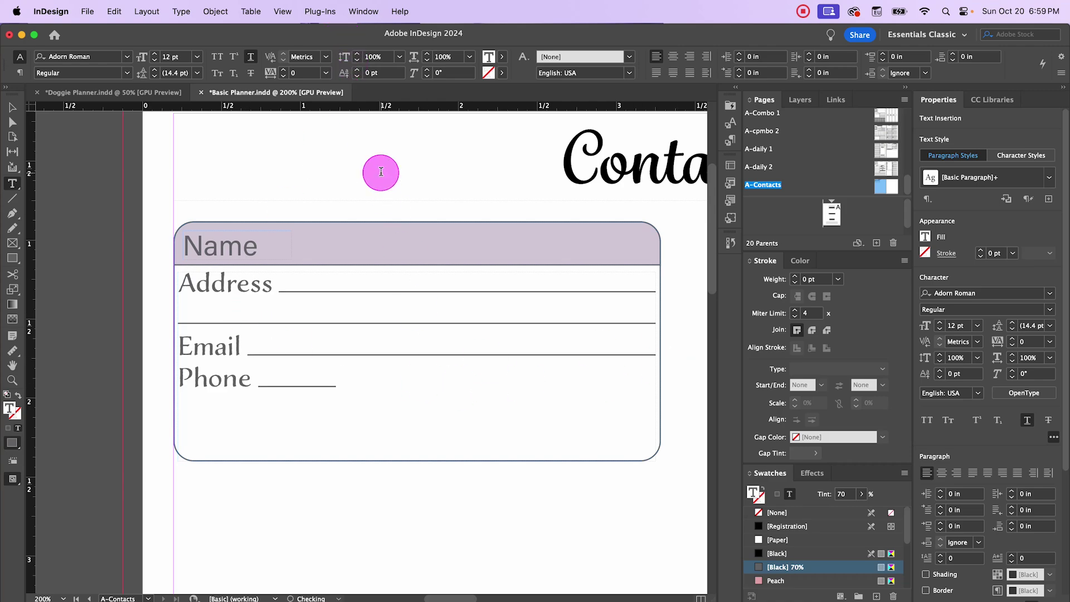
text(______)
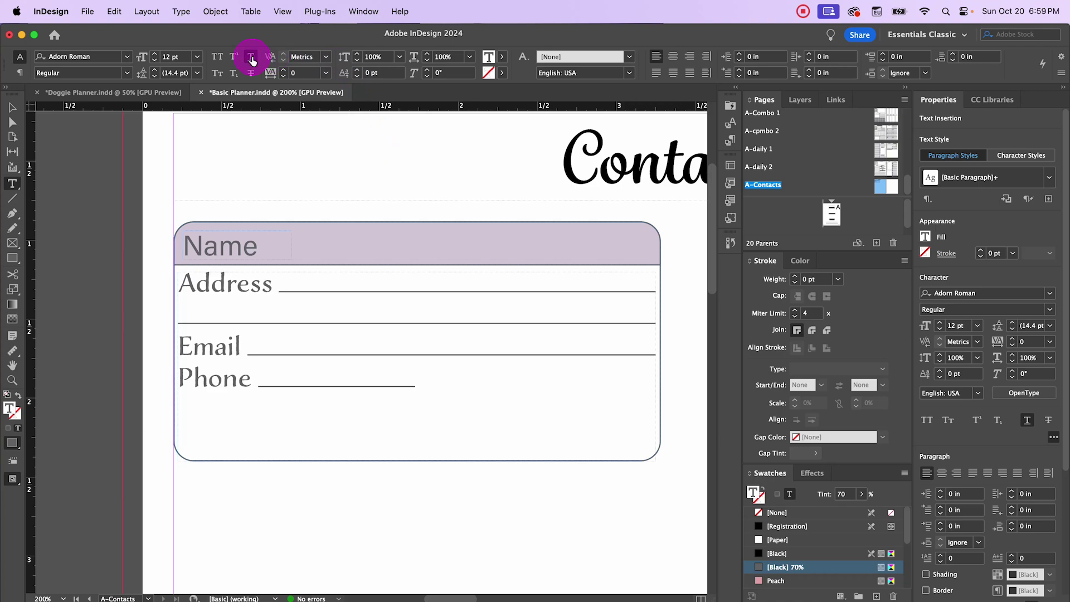
Step: Add a non-underlined "Birthday" label after the Phone blank, followed by an underlined blank reaching the frame's right edge
click(251, 61)
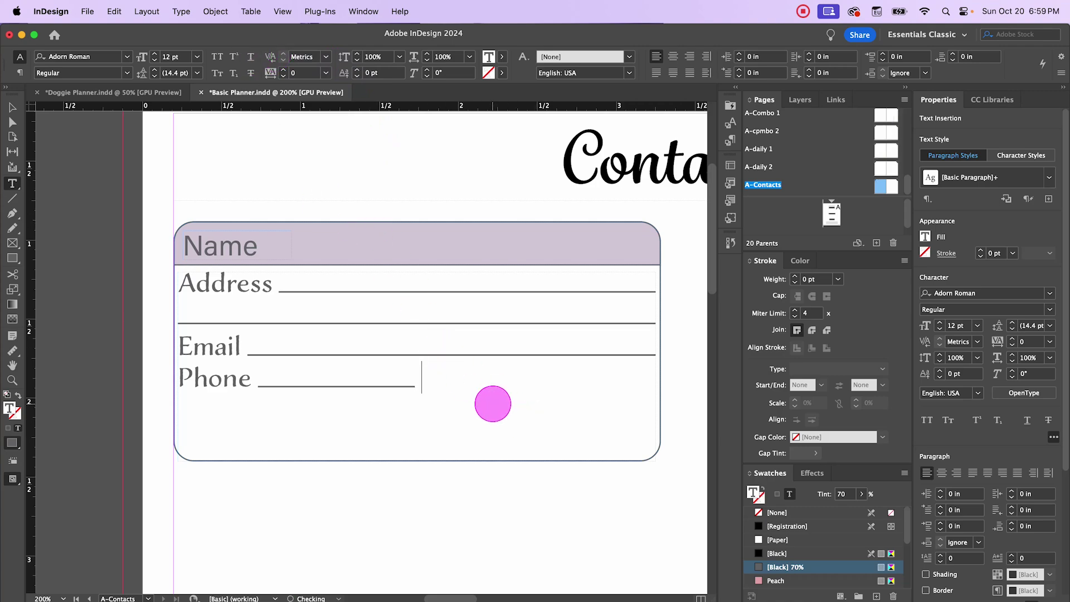
text(Bier)
key(BackSpace)
text(rthday)
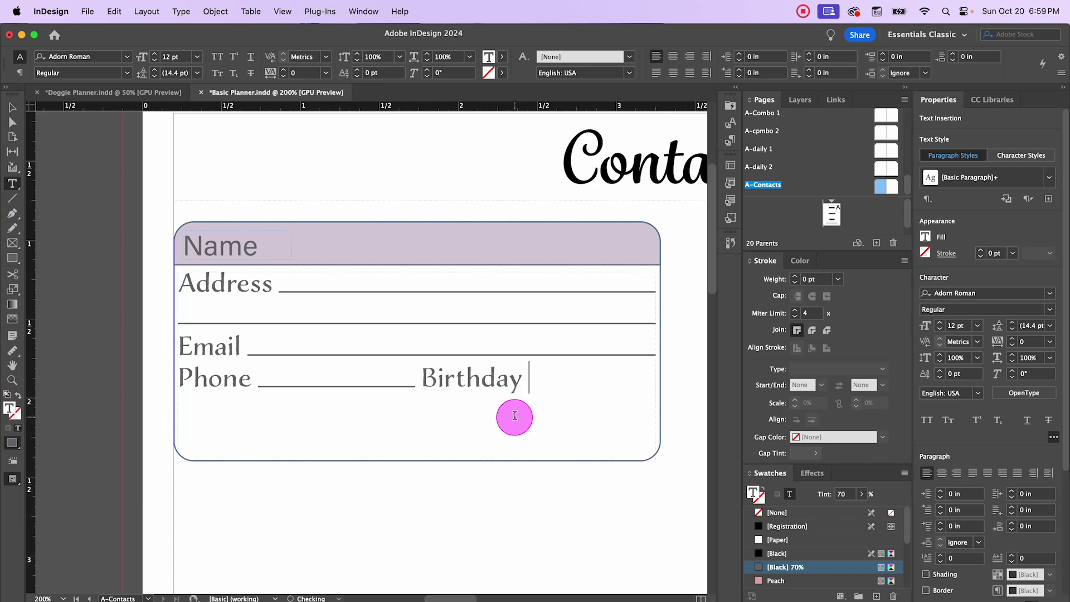
click(251, 58)
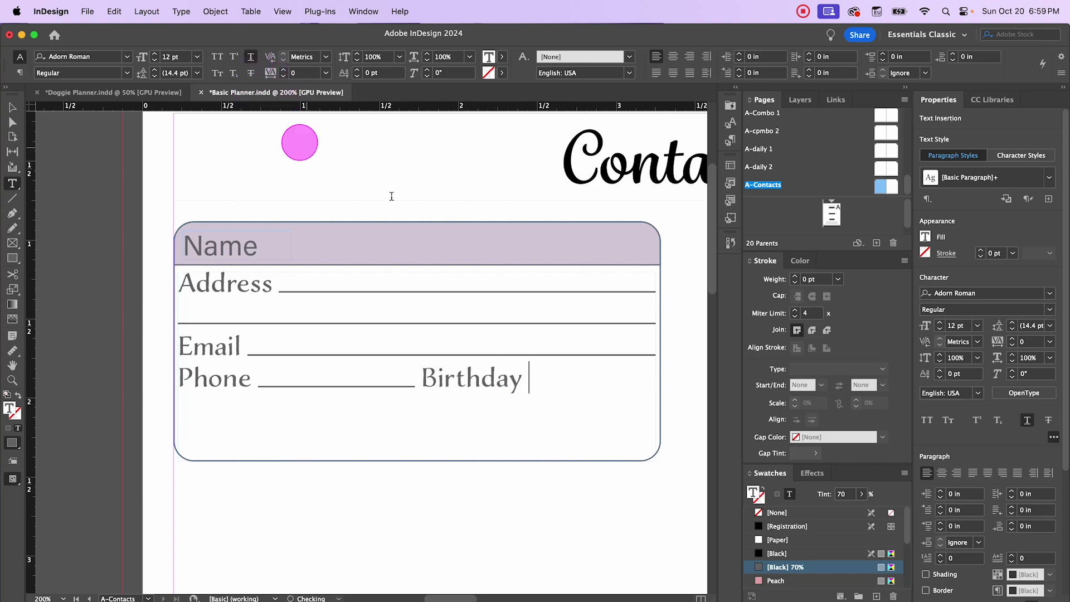
key(shift+Tab)
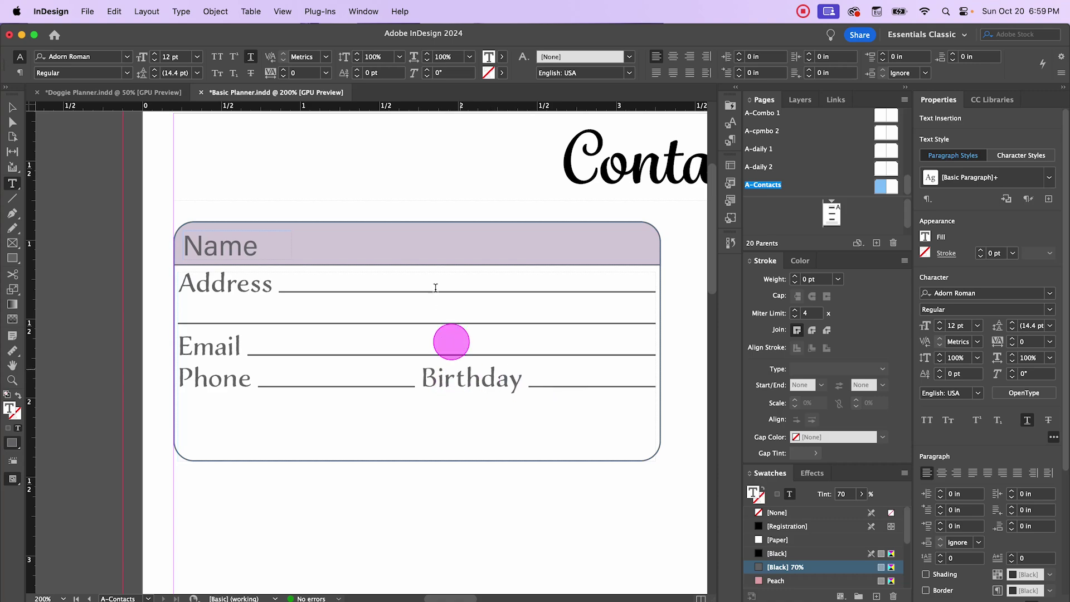
Step: Shorten the Phone blank to about 0.6 in to give the Birthday blank more room
click(417, 384)
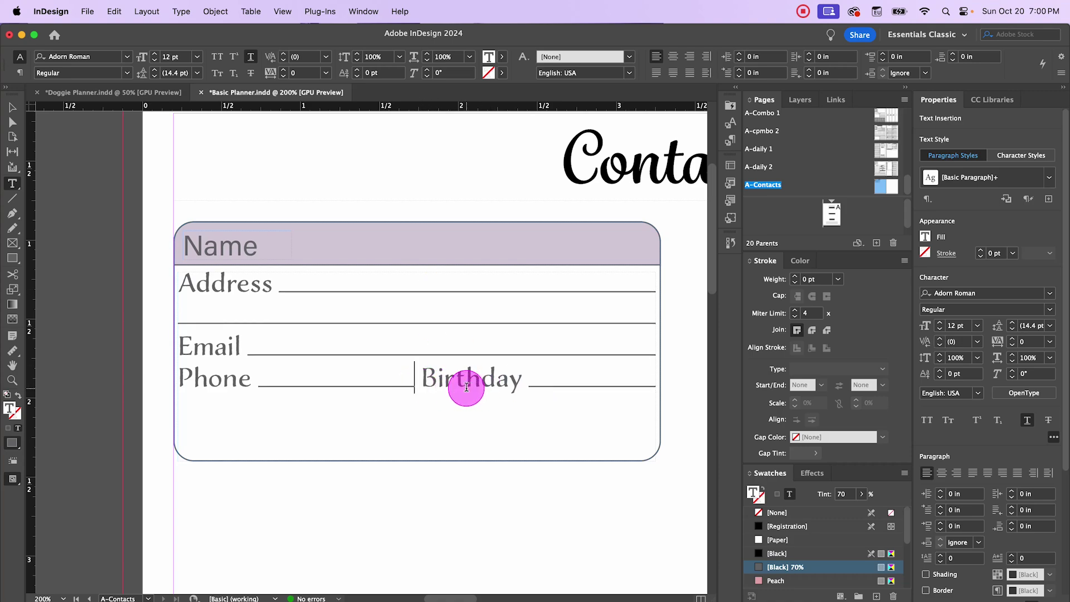
key(BackSpace)
key(BackSpace)
key(BackSpace)
key(BackSpace)
key(BackSpace)
key(BackSpace)
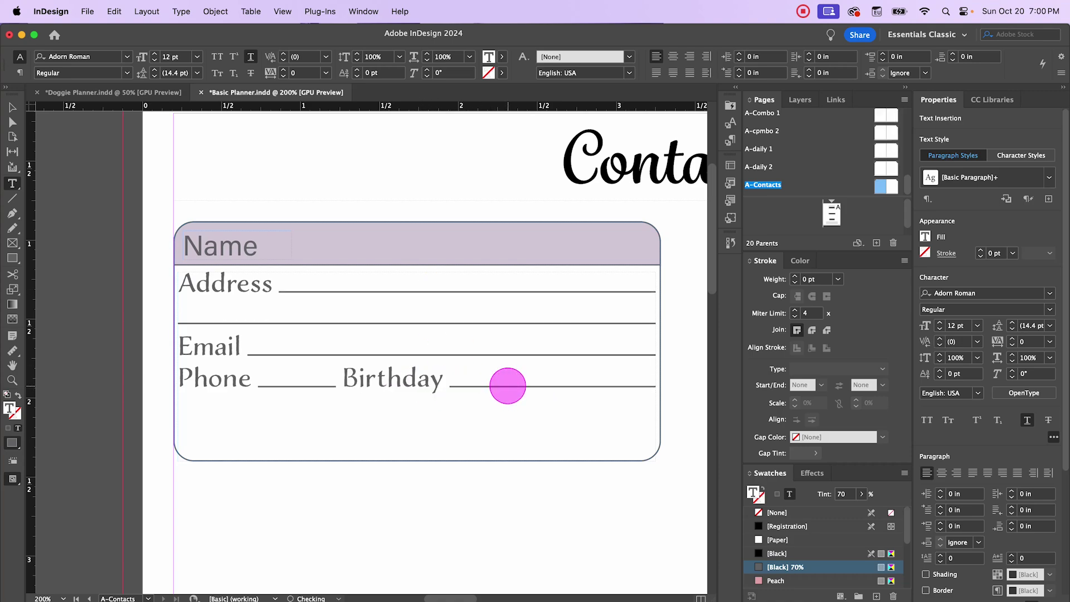
text(__)
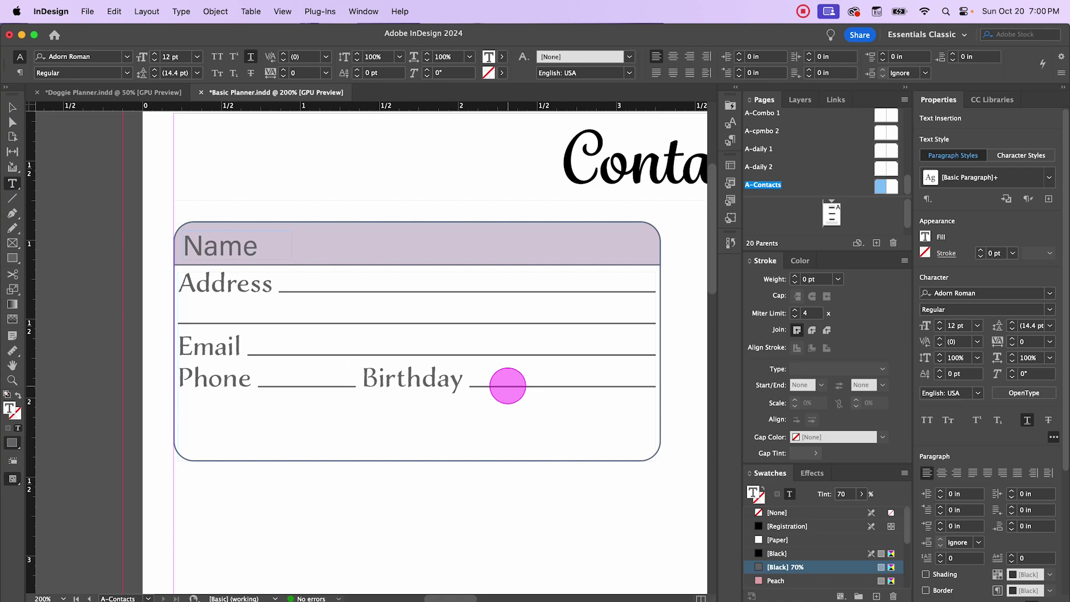
Step: Lengthen the Phone blank to about 0.85 in and add a non-underlined "Notes" label on a new line, followed by an underlined blank reaching the frame's right edge
text(__)
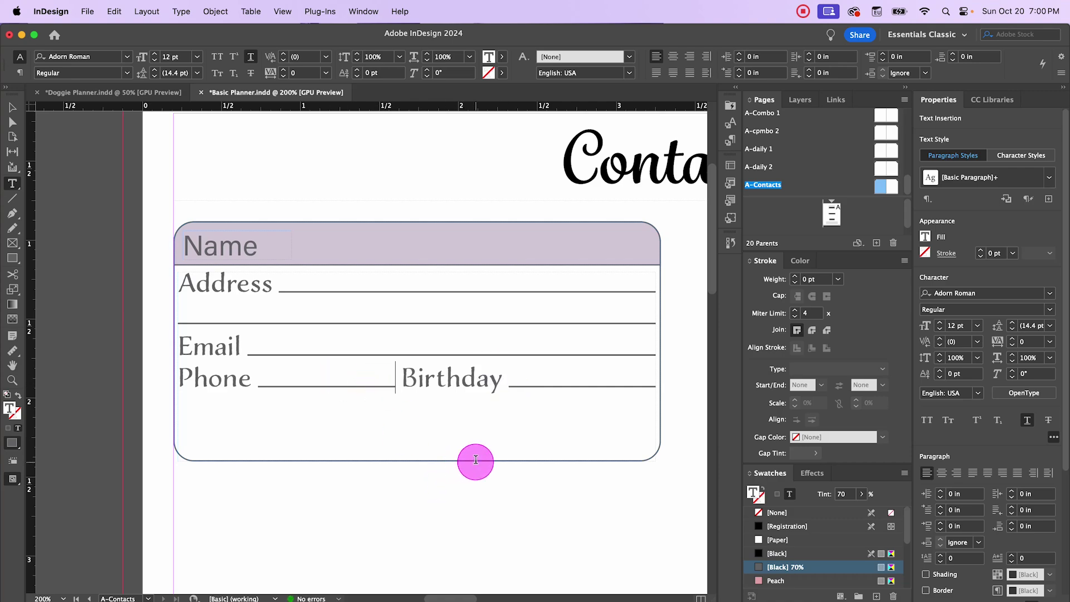
click(653, 382)
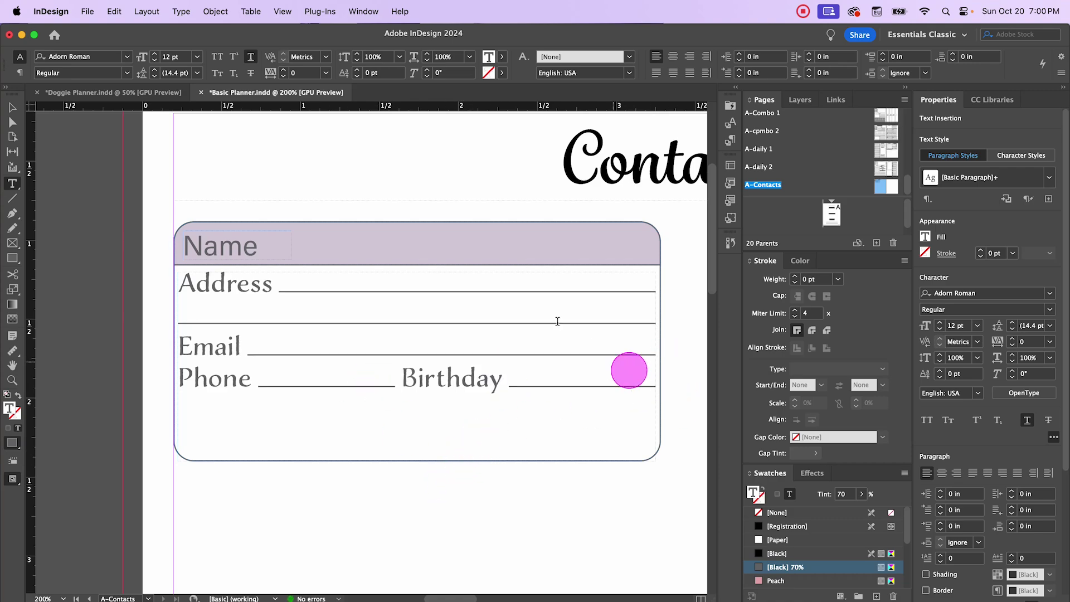
click(252, 57)
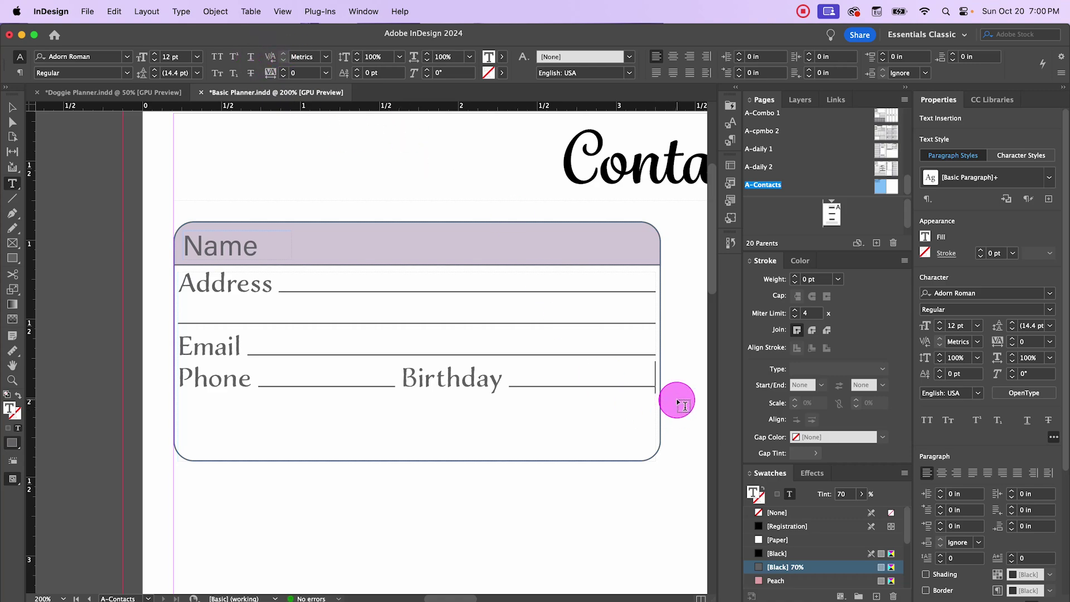
key(Return)
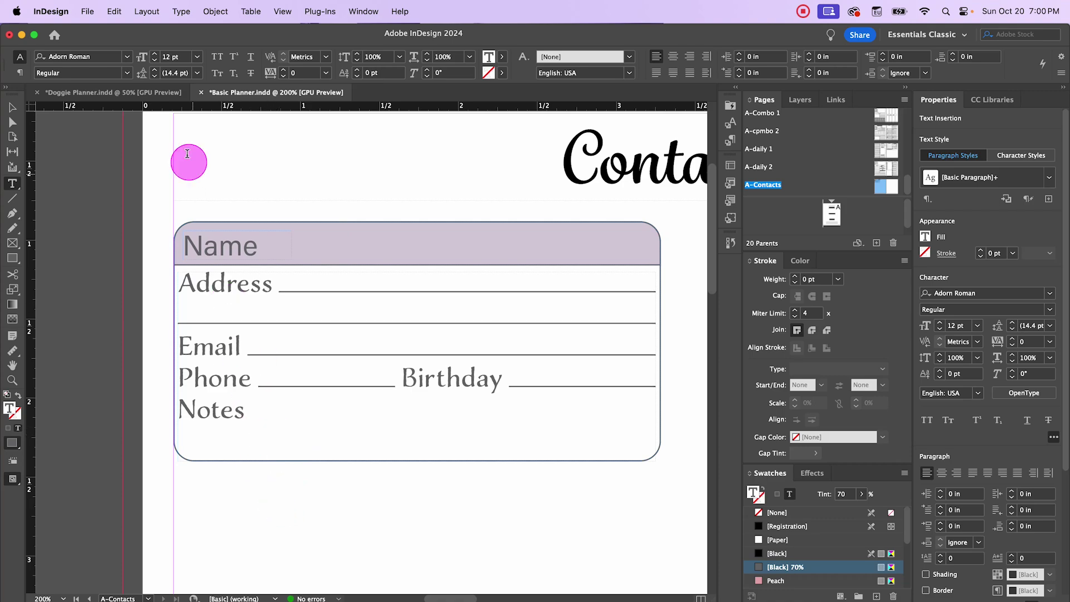
click(252, 58)
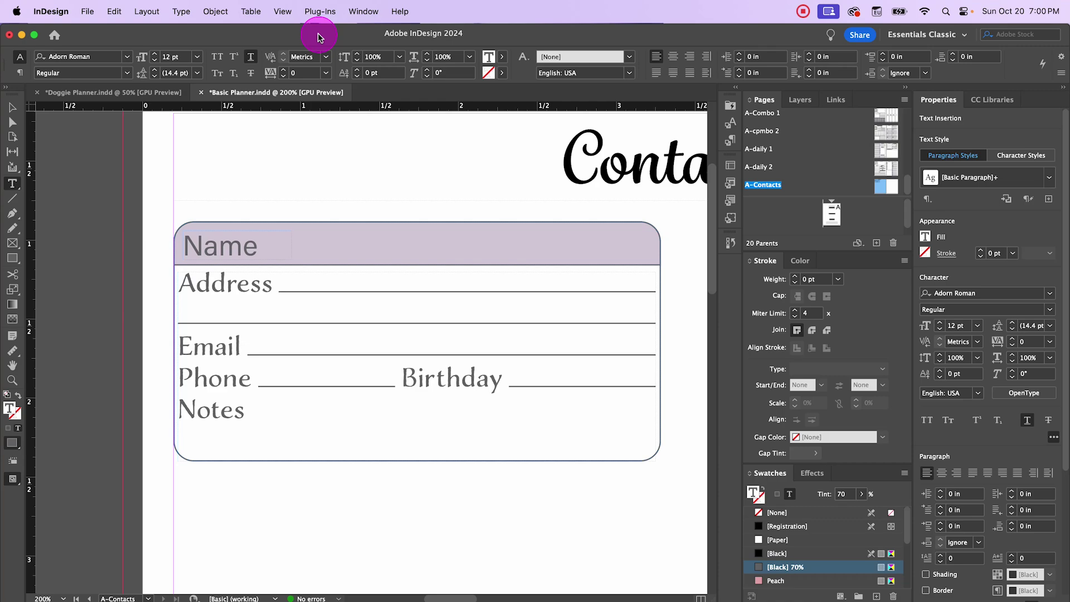
key(shift+Tab)
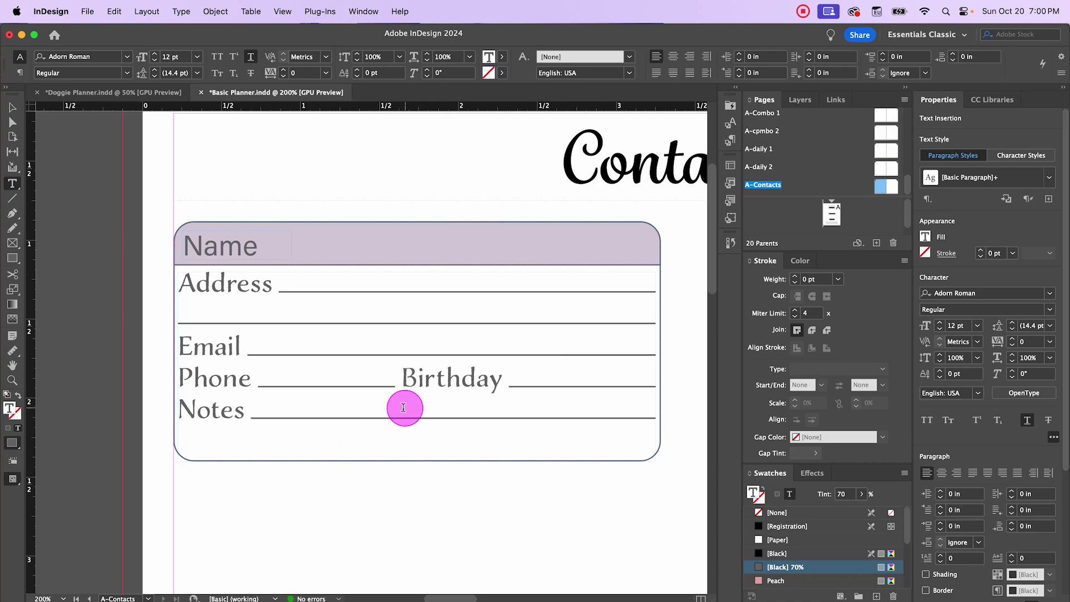
Step: Try a second underlined blank line below the Notes line
key(Return)
key(shift+Tab)
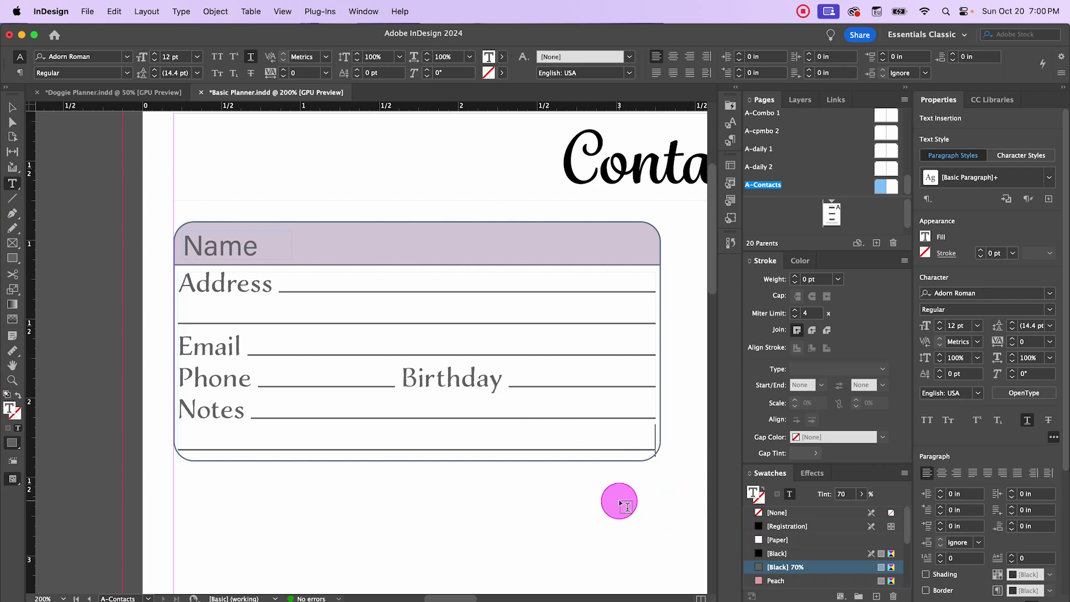
key(BackSpace)
key(BackSpace)
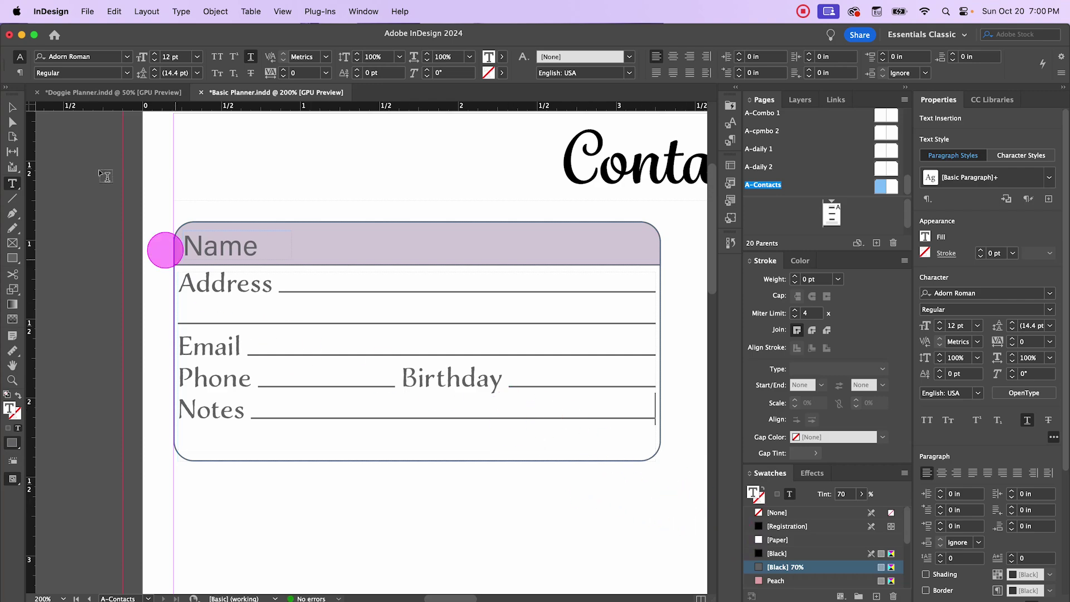
Step: Nudge the text frame holding the Address to Notes fields down to Y 1.2443 in
click(12, 107)
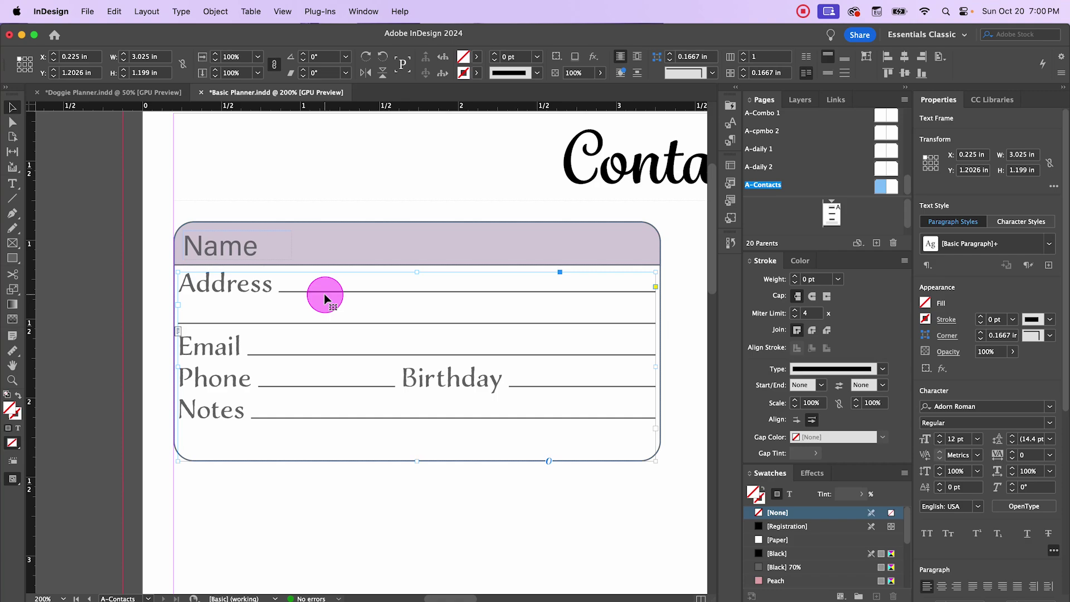
key(Down)
key(Down)
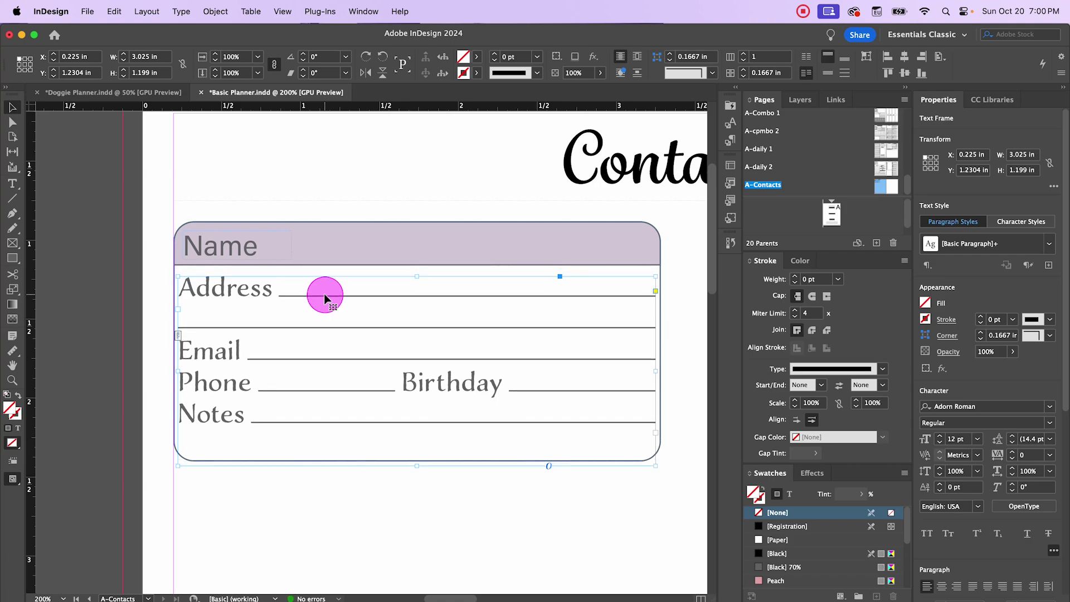
click(463, 511)
click(389, 418)
key(Down)
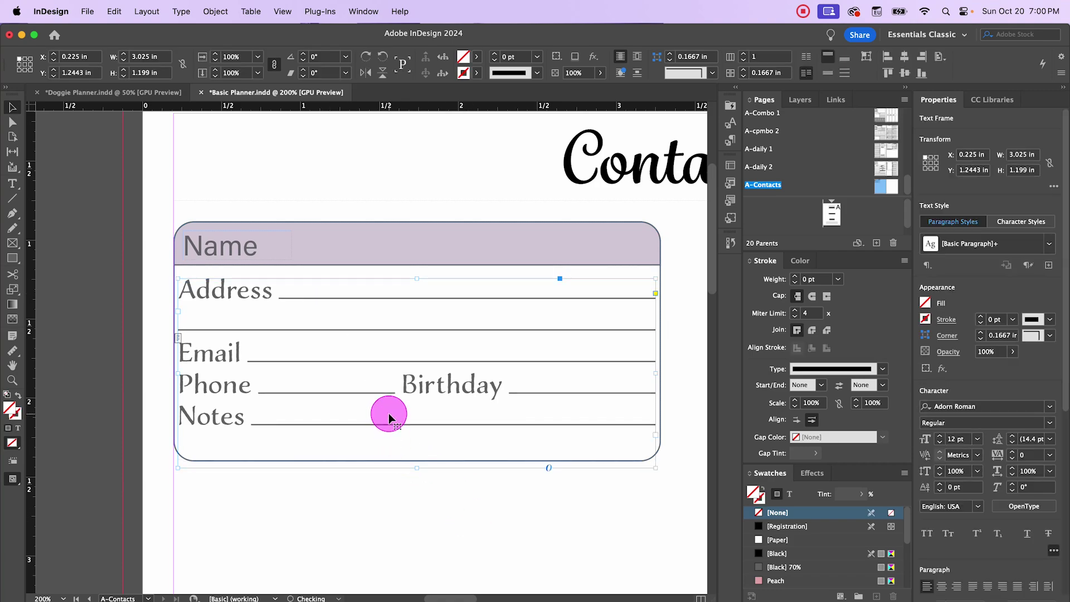
click(445, 524)
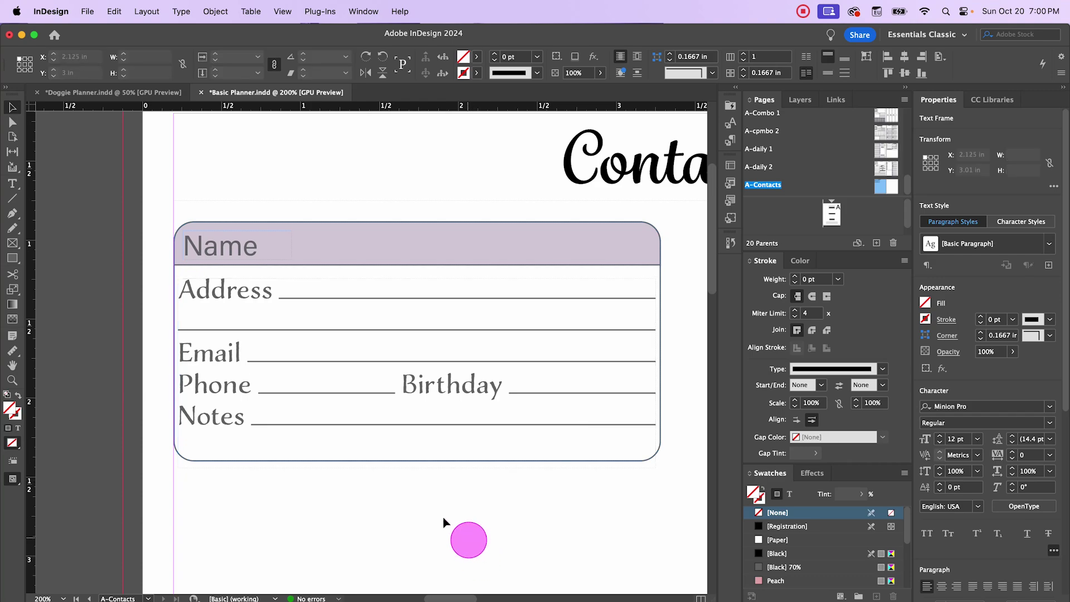
Step: Set the leading of all the Address to Notes text to 16 pt
key(super+minus)
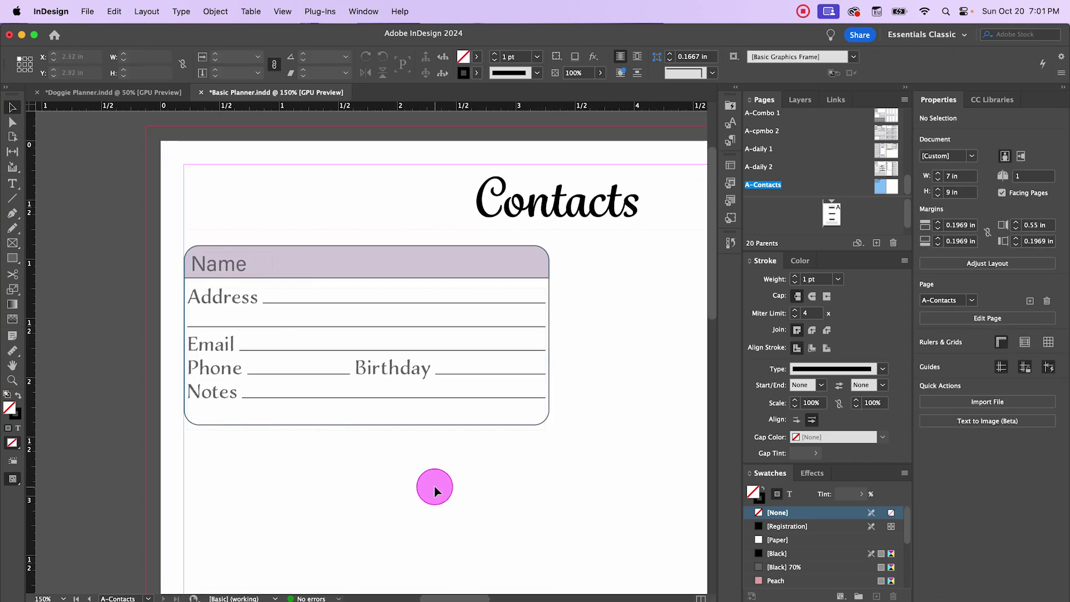
key(super+minus)
key(super+minus)
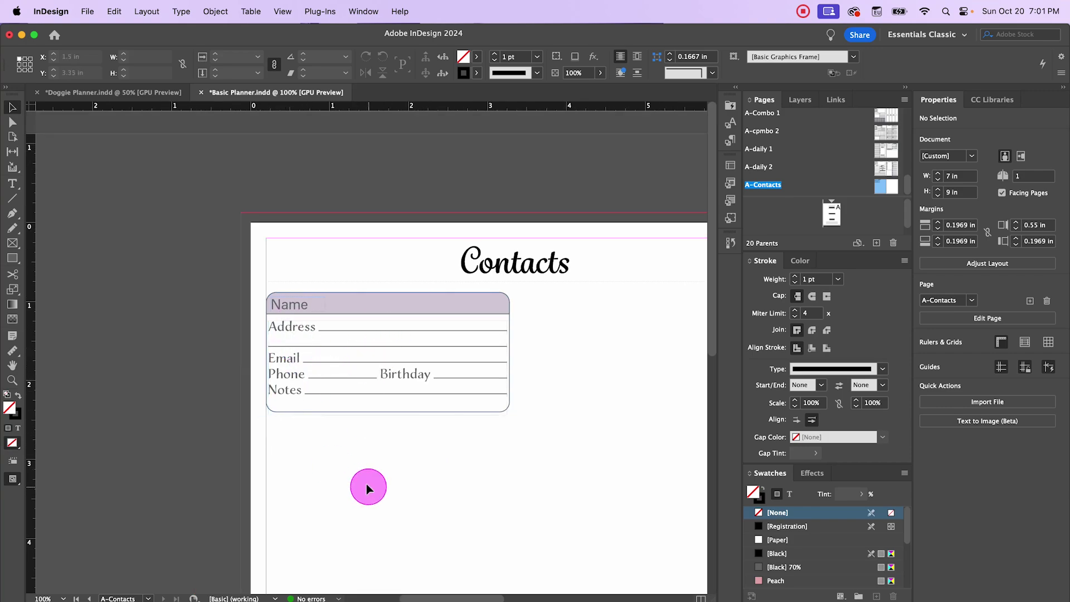
key(super+equal)
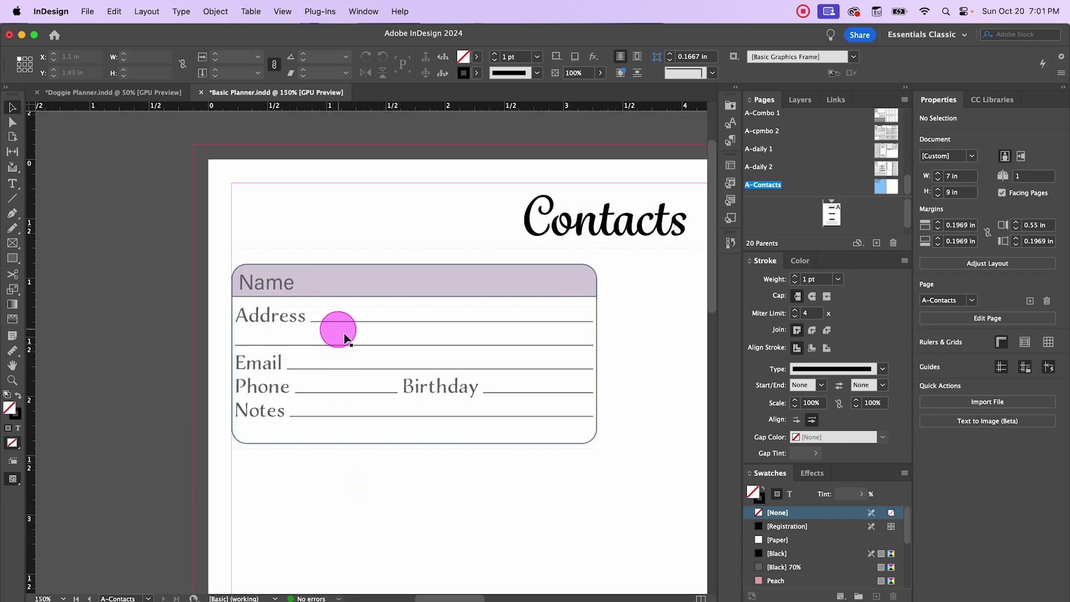
key(super+equal)
key(super+equal)
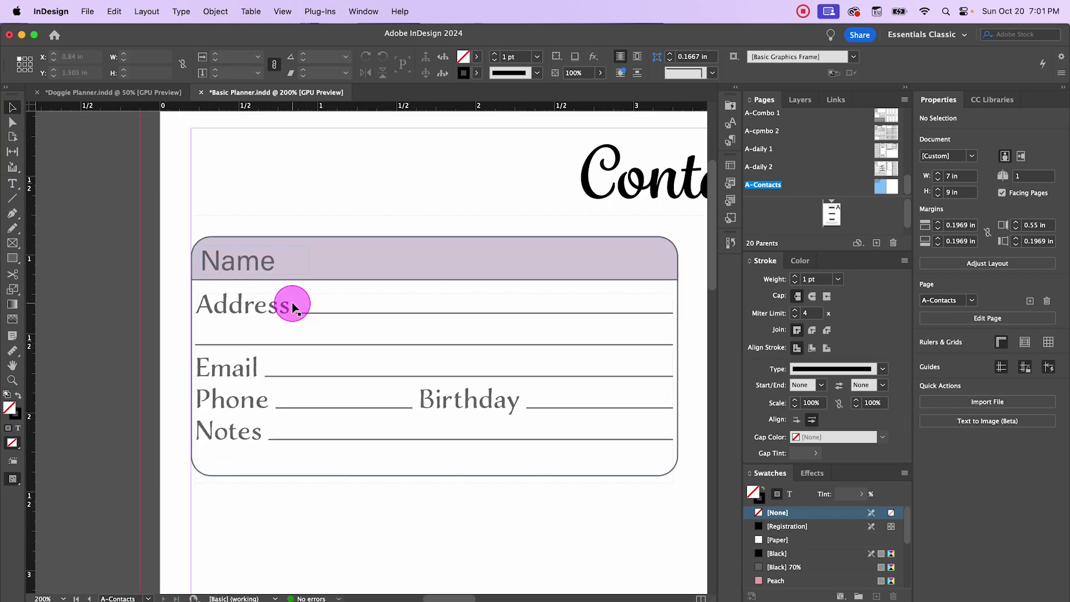
double_click(235, 307)
click(189, 299)
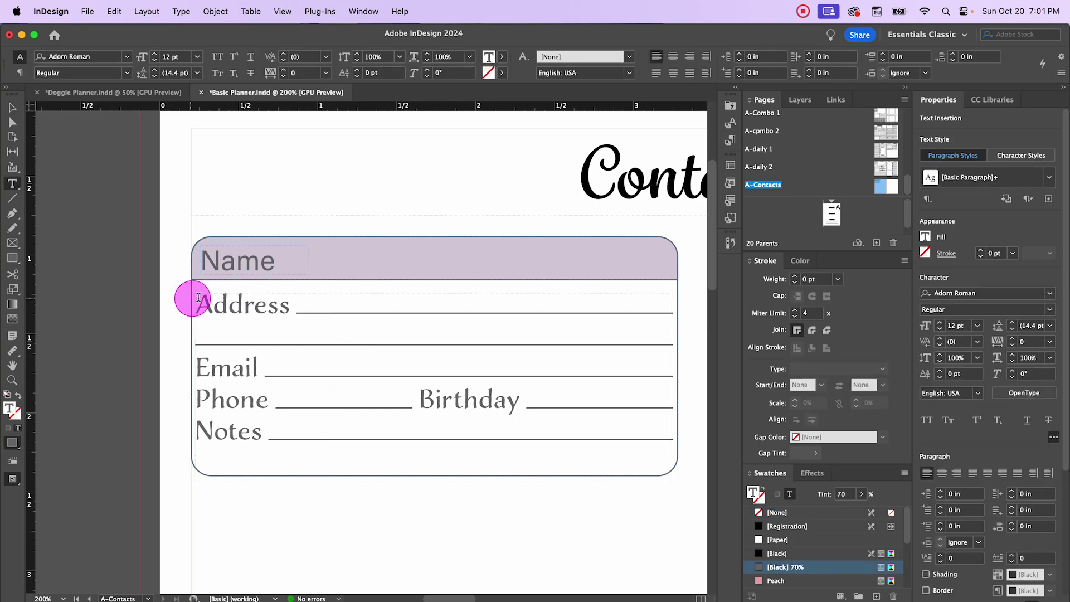
drag(198, 297, 685, 434)
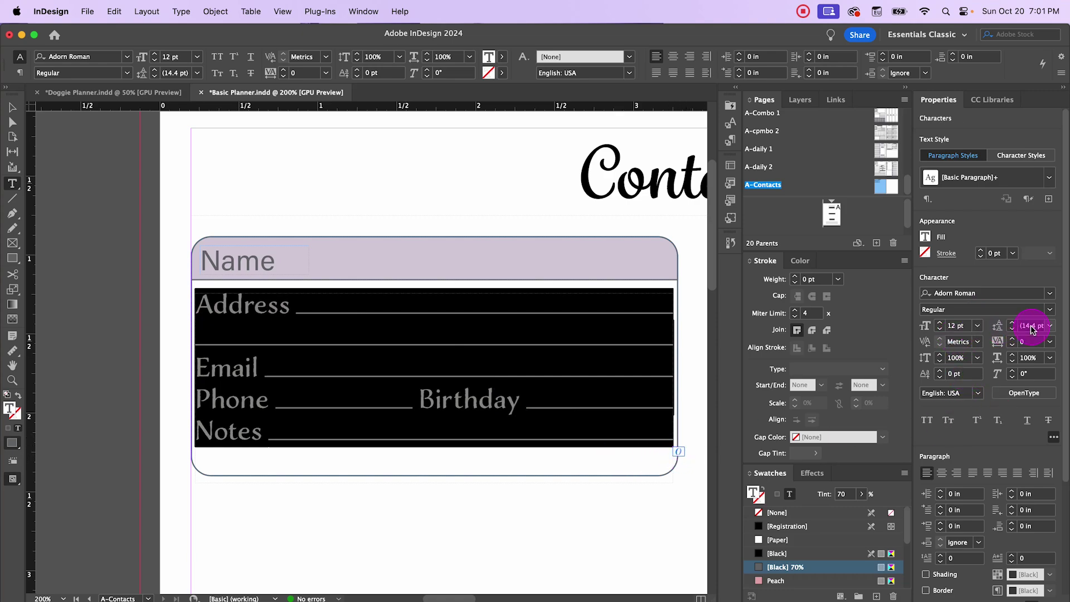
drag(1033, 329, 1043, 333)
text(16)
key(Return)
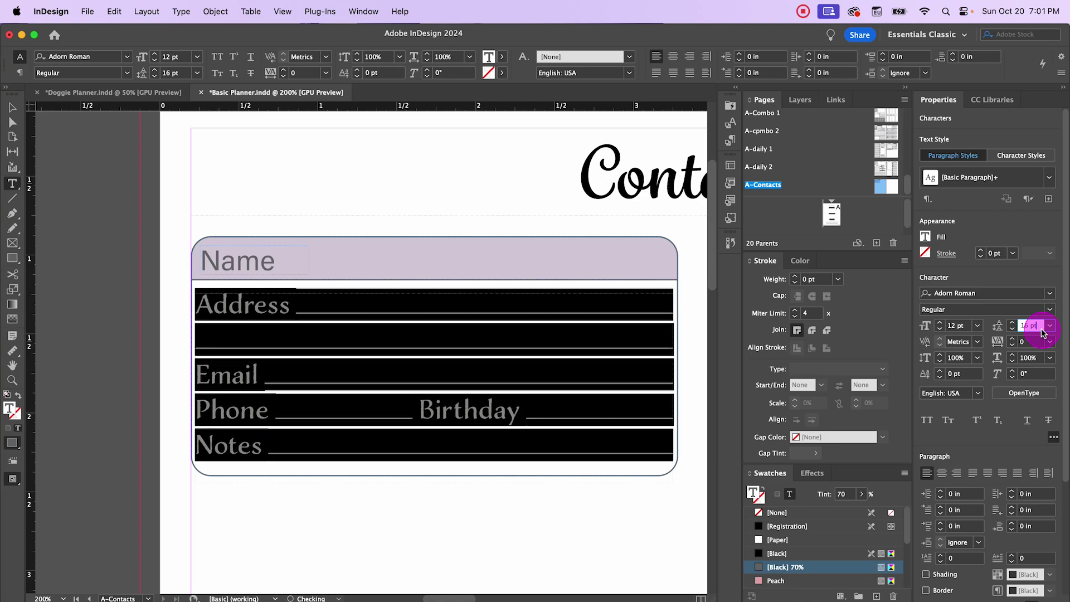
Step: Try leading of 17 pt and 18 pt on the field text, returning it to 16 pt
key(Up)
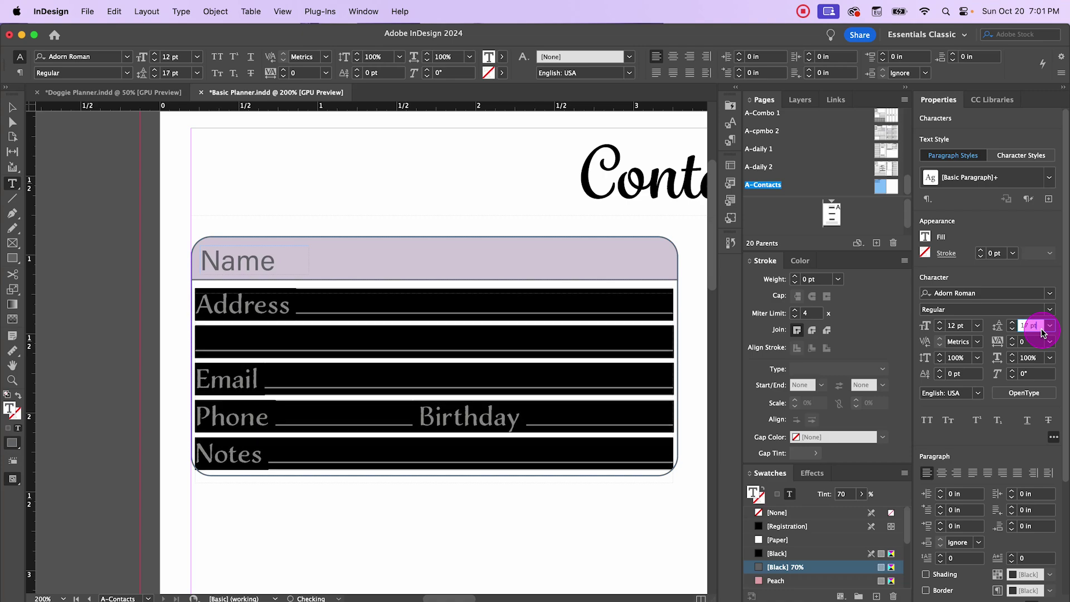
key(Up)
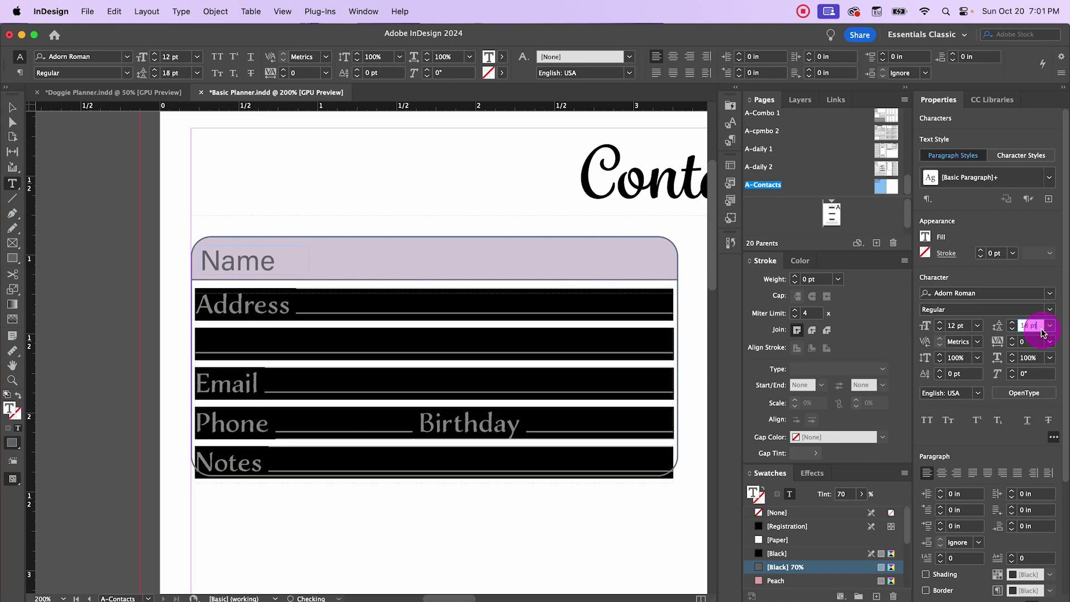
key(Down)
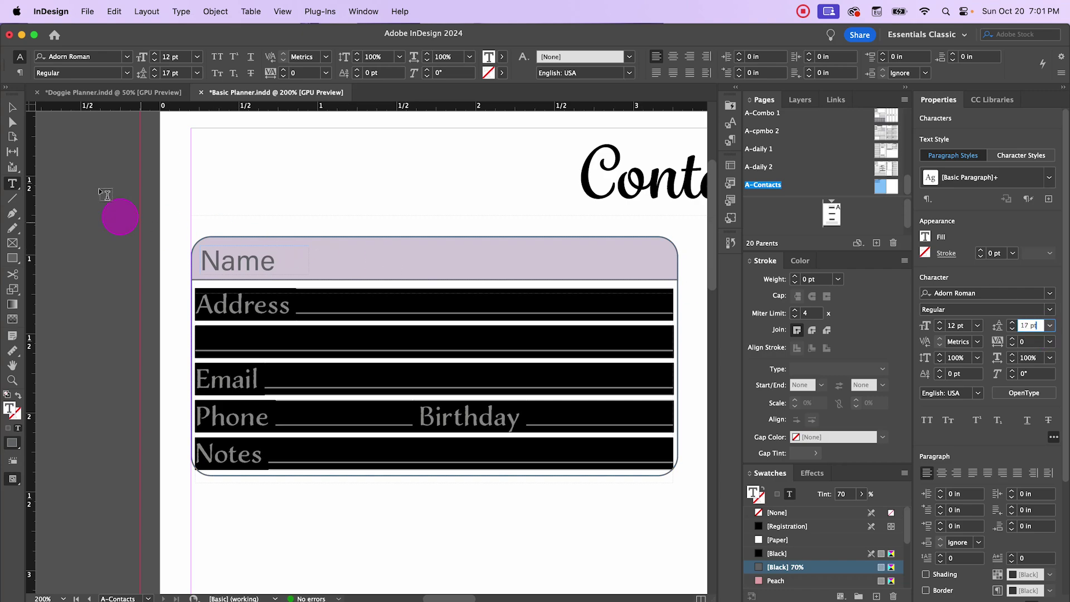
key(Down)
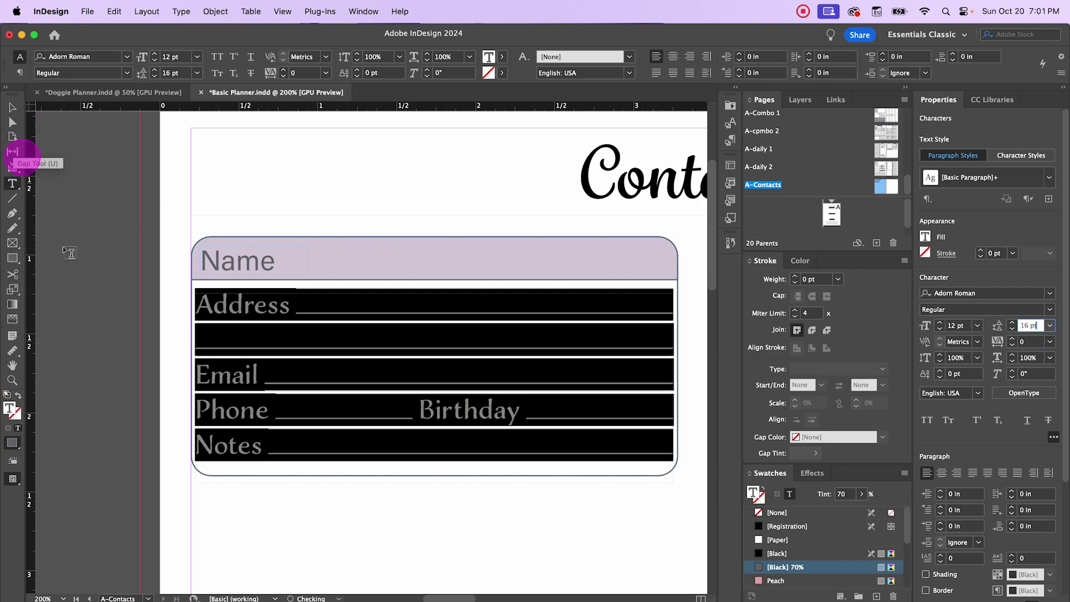
Step: Nudge the Address to Notes text frame slightly further down inside the rounded box
click(12, 107)
click(237, 403)
click(370, 527)
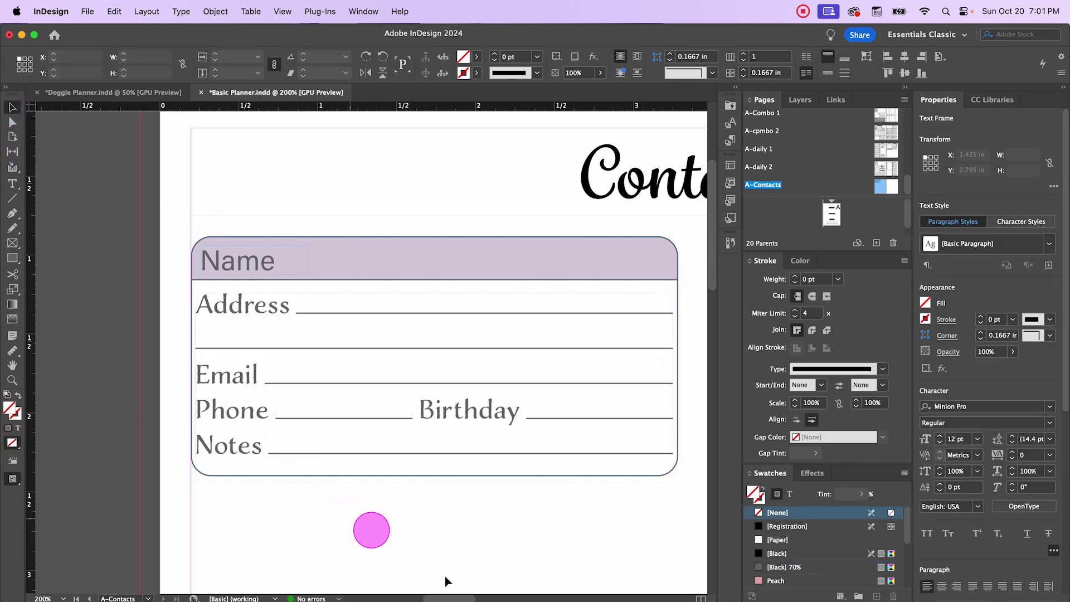
click(461, 583)
click(413, 406)
click(493, 564)
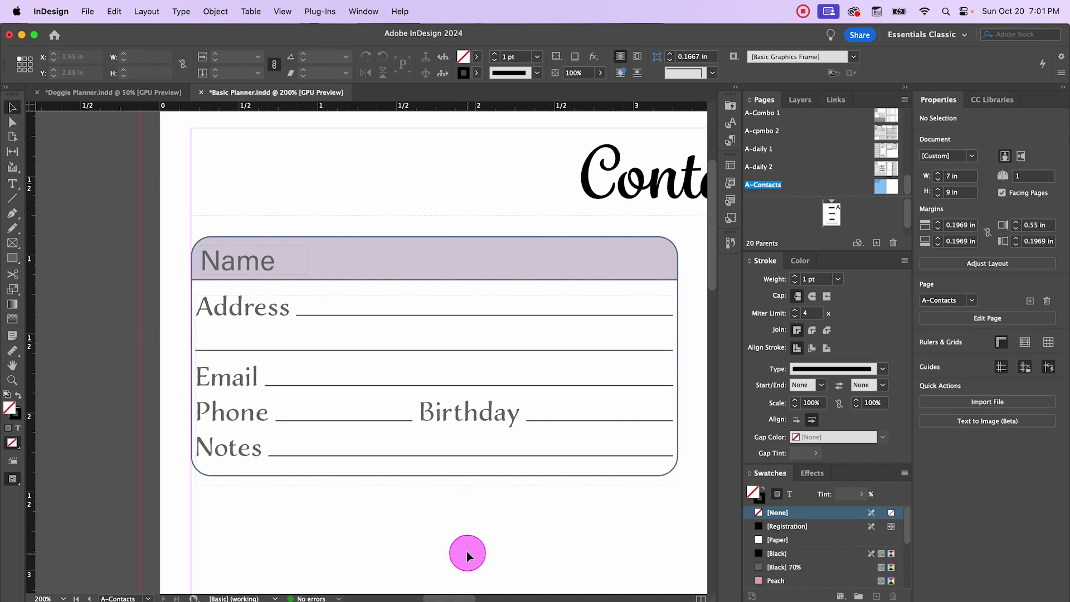
Step: Group all parts of the contact box and place a copy beside it at X 3.3639 in, ending at the right margin
scroll(467, 550, down, 2)
drag(527, 554, 350, 411)
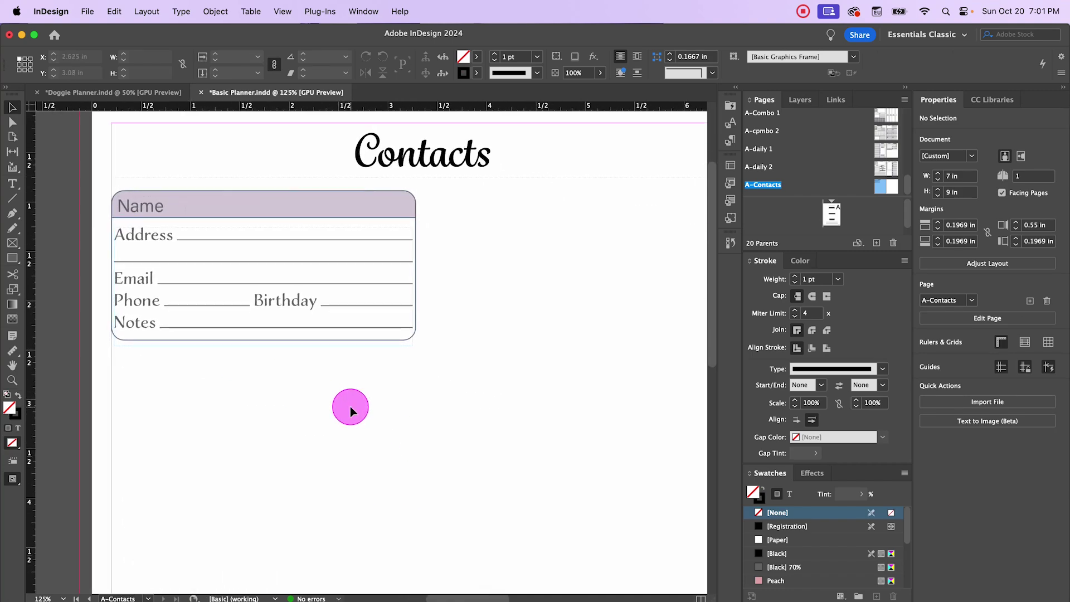
scroll(350, 407, down, 1)
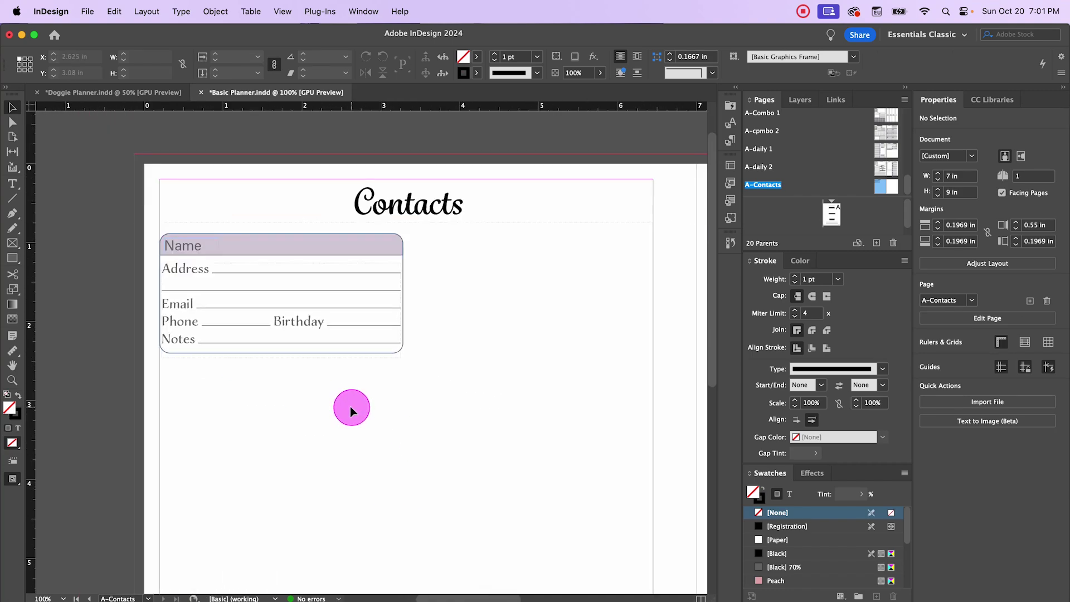
drag(148, 227, 469, 388)
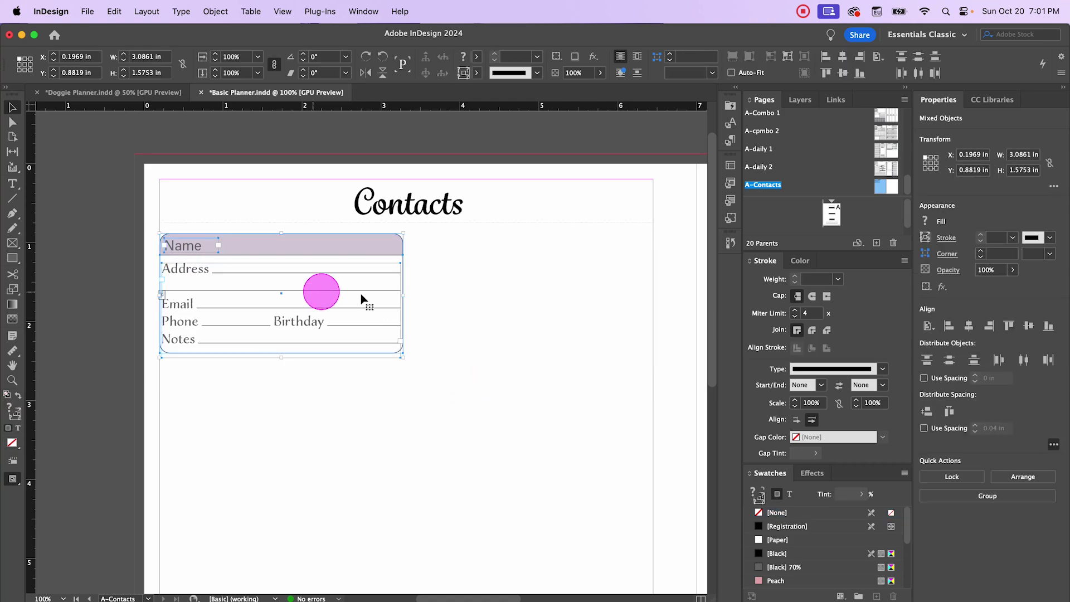
key(super+g)
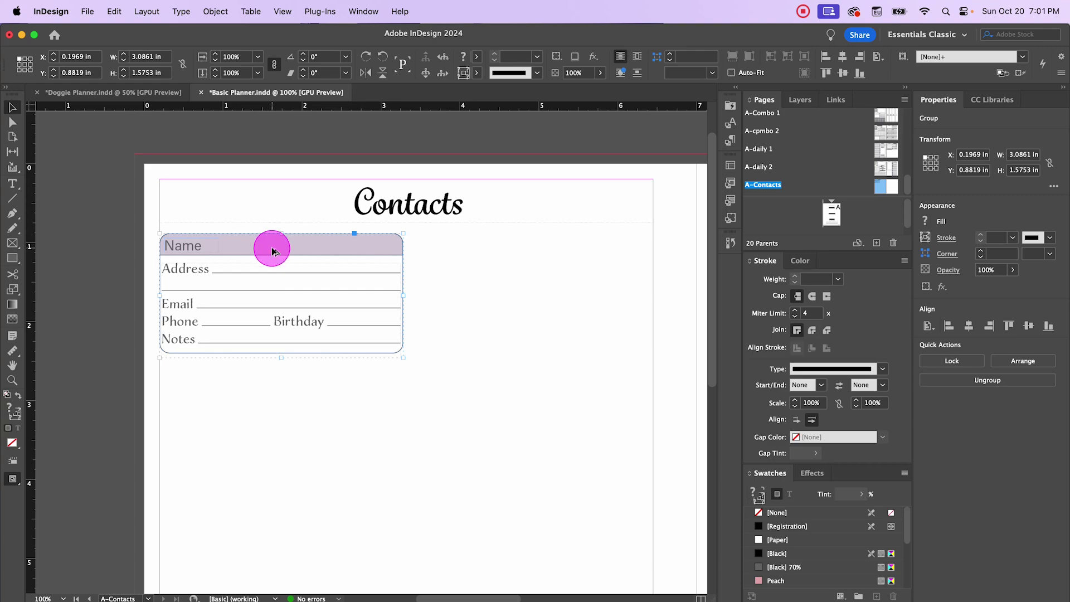
drag(273, 249, 525, 258)
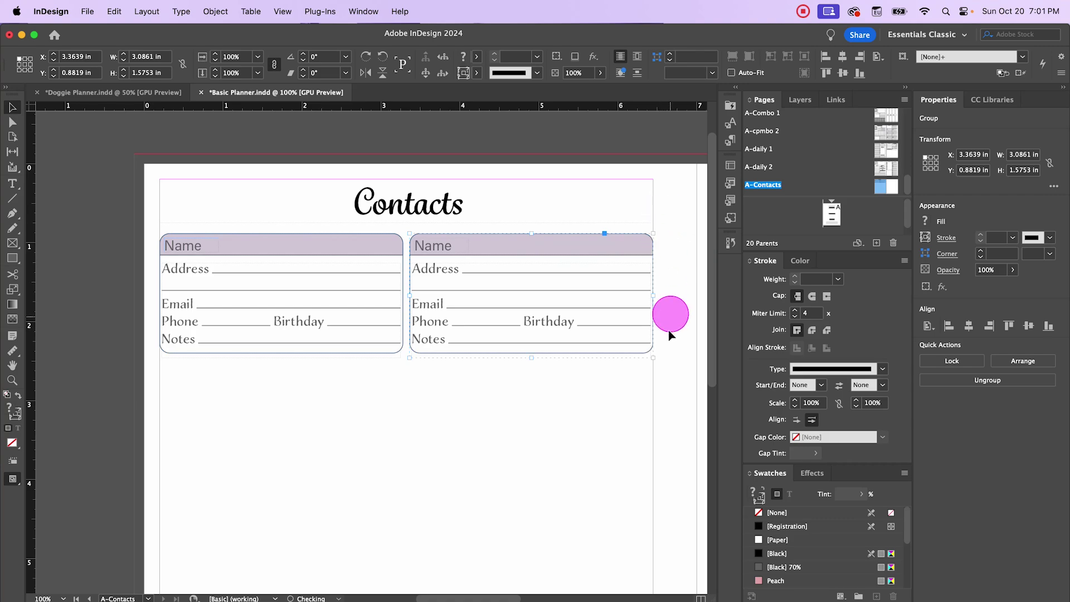
Step: Duplicate the row of two contact boxes twice down the page, placing the copies at Y 2.4961 in and Y 4.1103 in
click(519, 433)
drag(148, 229, 651, 358)
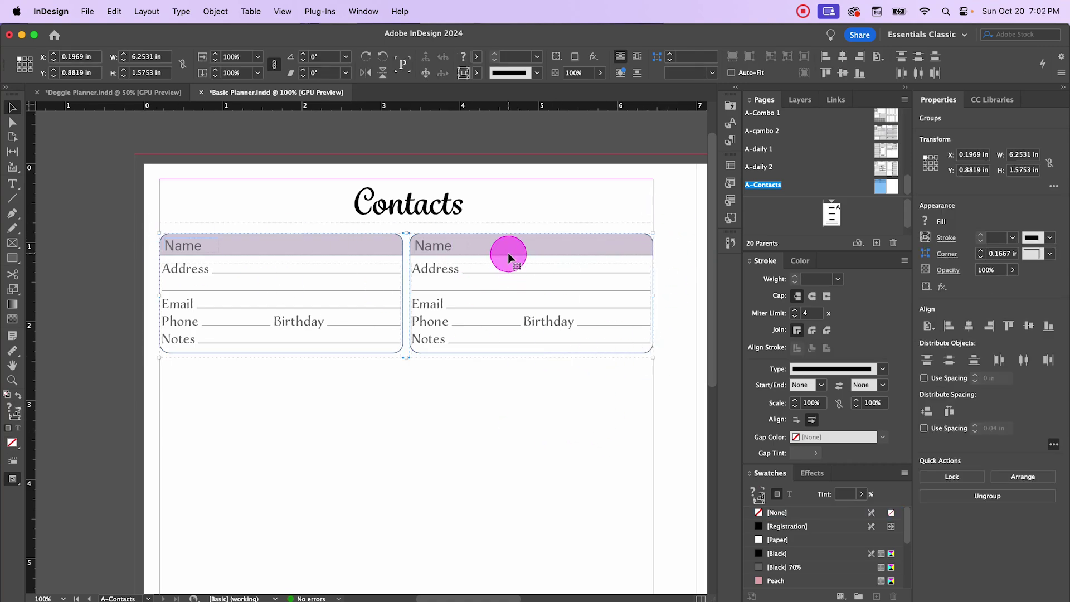
drag(508, 255, 517, 385)
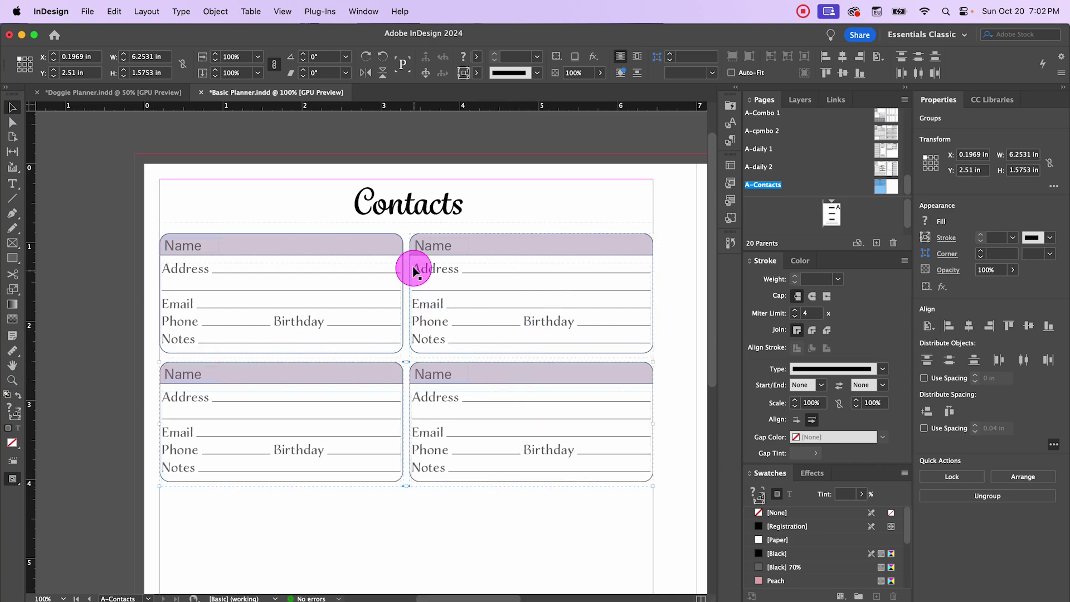
key(Up)
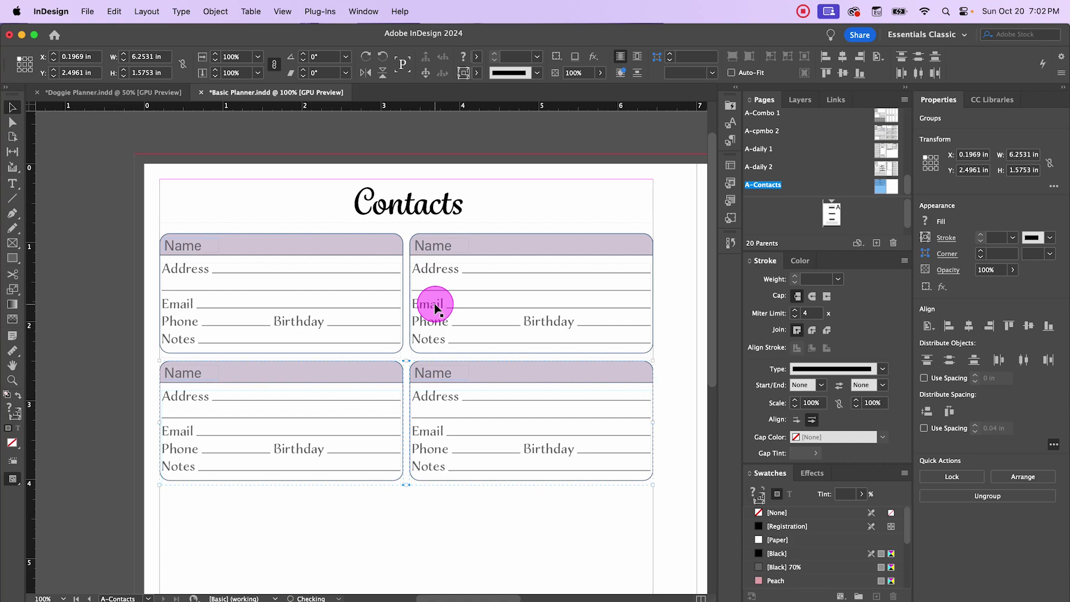
scroll(500, 277, down, 3)
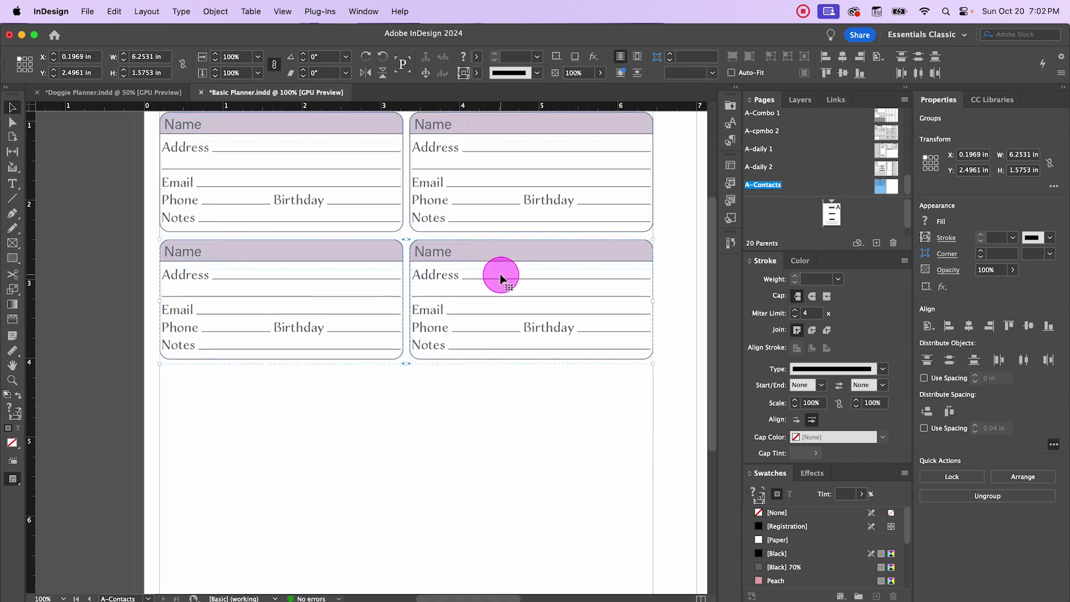
drag(501, 277, 512, 406)
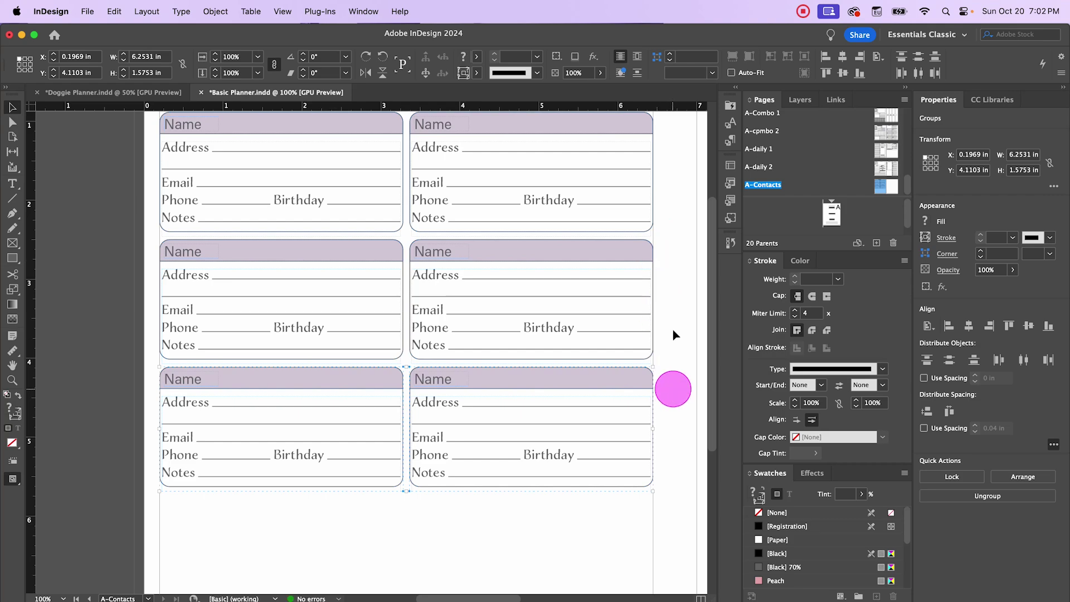
Step: Duplicate the row of two contact boxes twice more down the page, placing the copies at Y 5.7244 in and Y 7.3386 in
scroll(485, 382, down, 6)
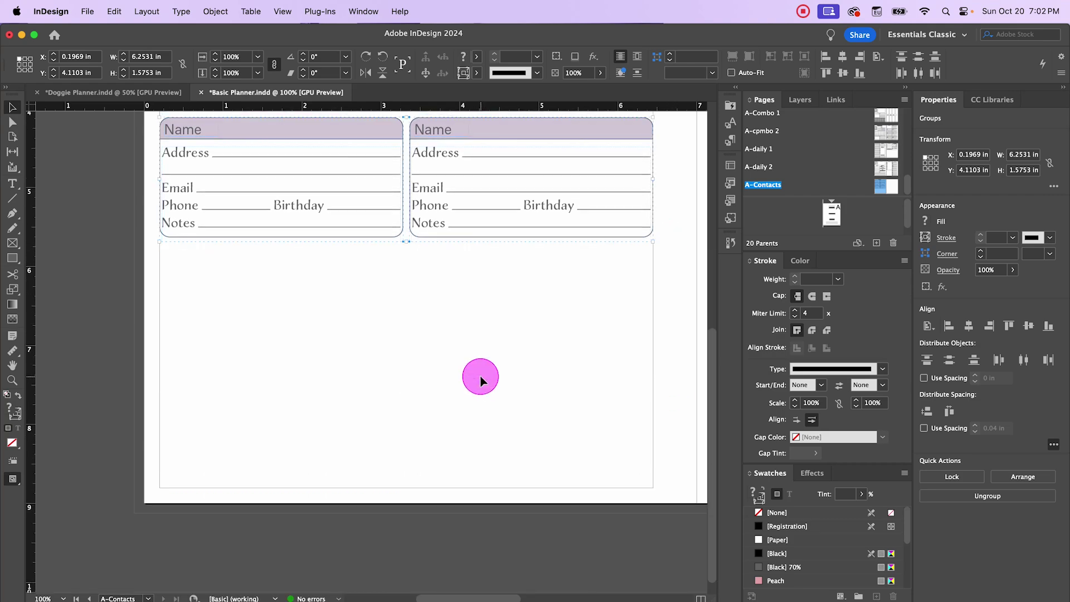
scroll(479, 369, up, 2)
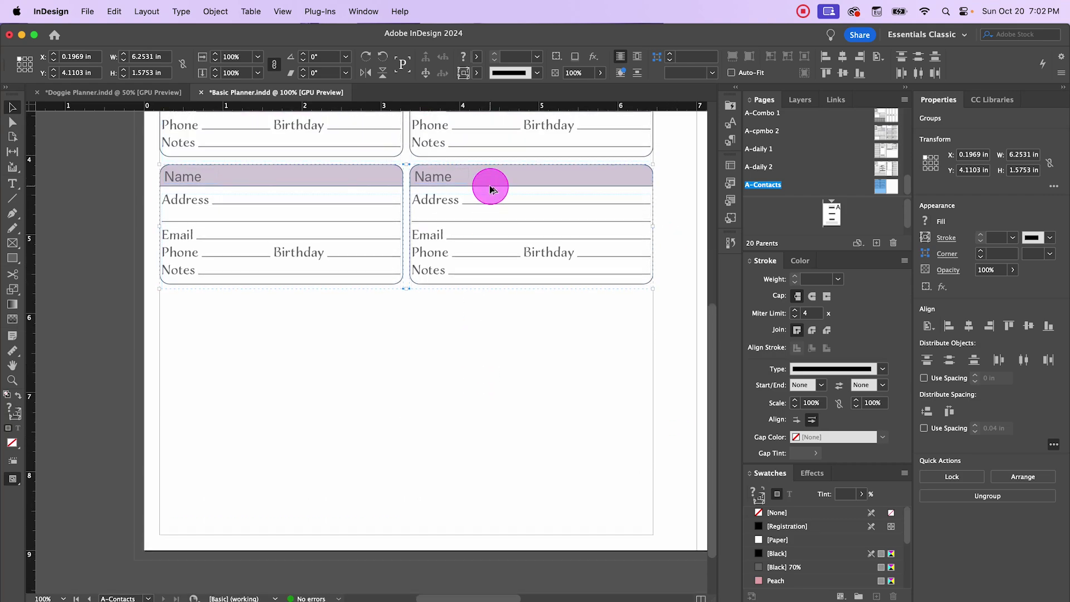
drag(490, 189, 501, 319)
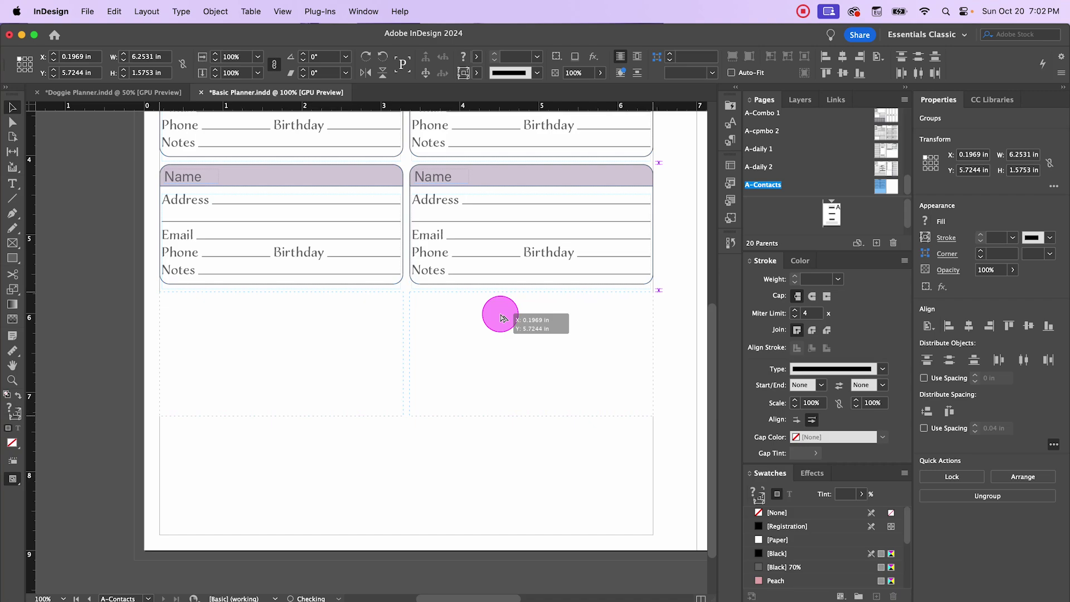
drag(501, 318, 516, 447)
Step: Distribute the five contact boxes of the left column vertically with 0.04 in spacing, using the topmost box as the key object
key(super+minus)
scroll(366, 468, up, 5)
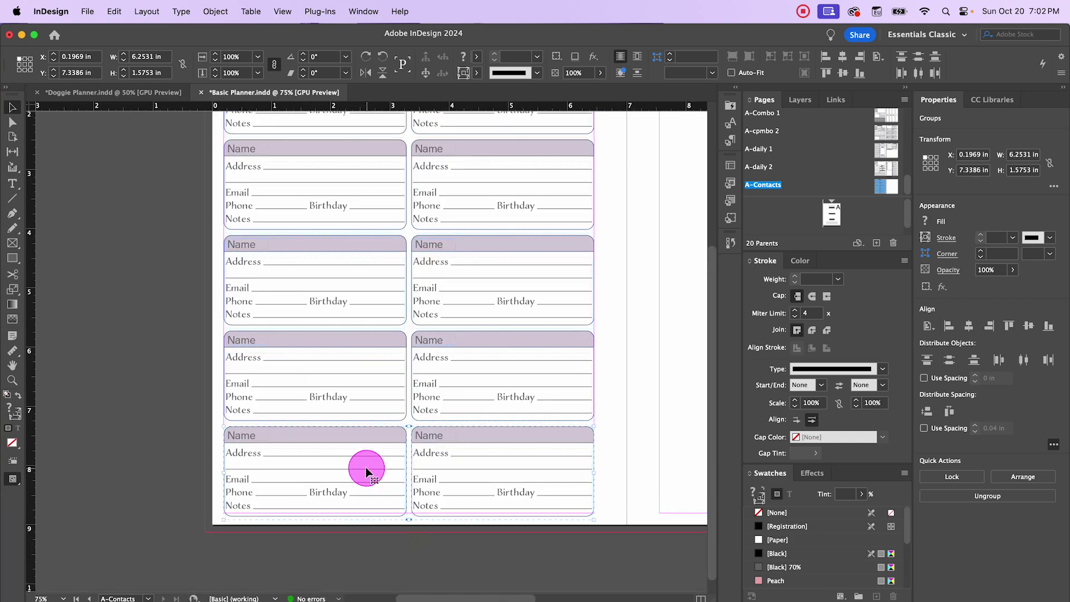
scroll(351, 407, down, 3)
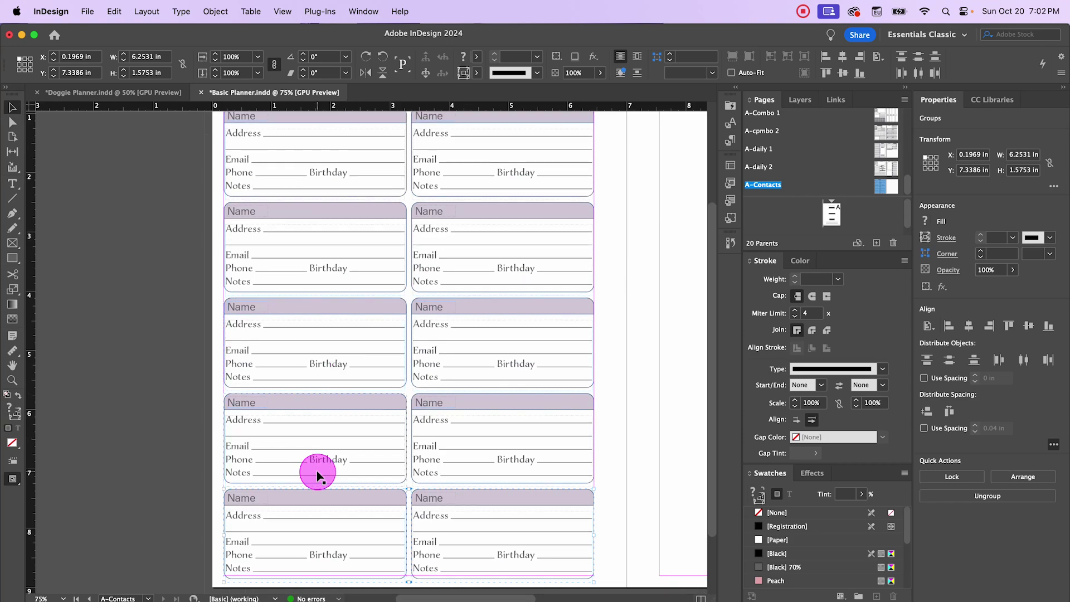
key(super+minus)
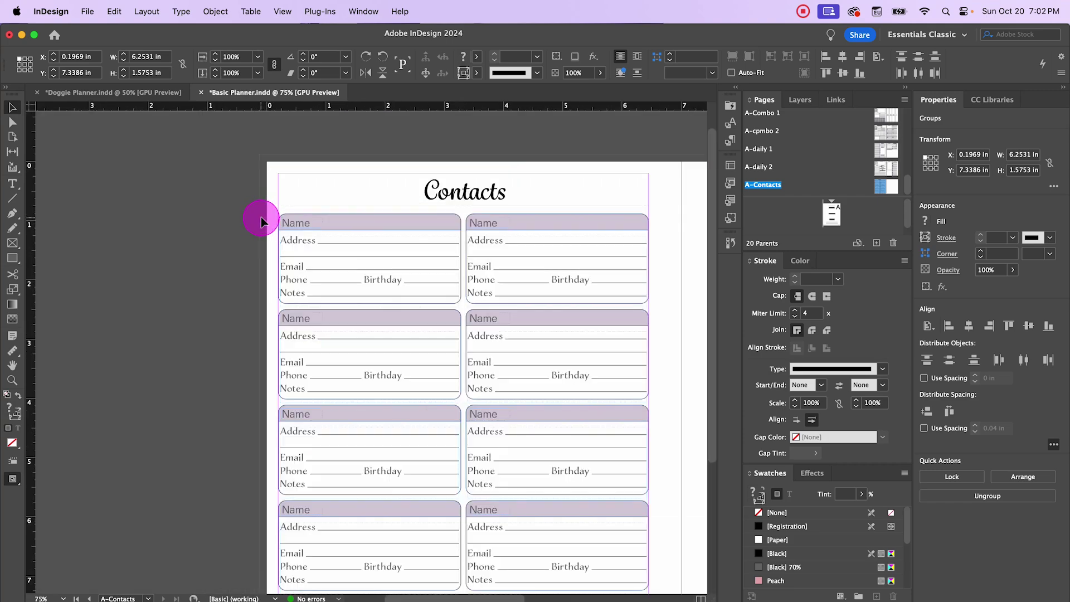
key(super+equal)
scroll(161, 167, down, 2)
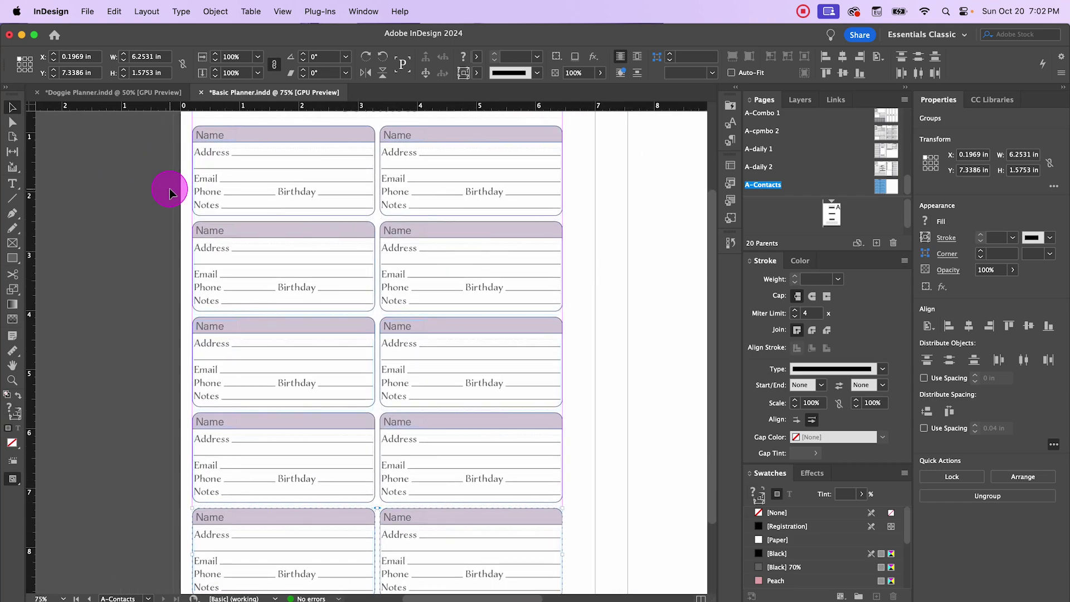
key(super+0)
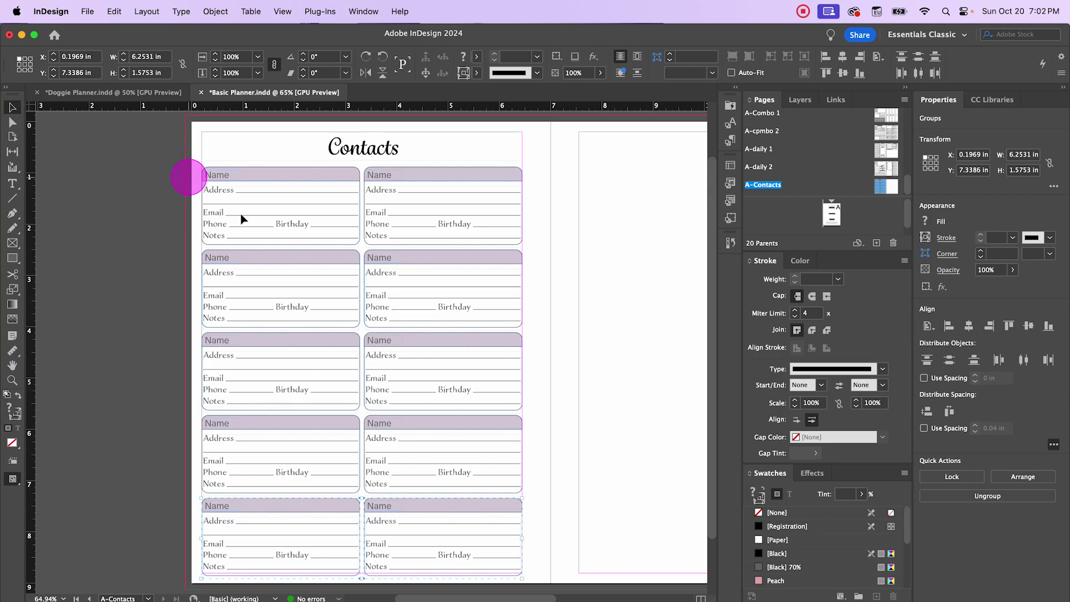
click(610, 439)
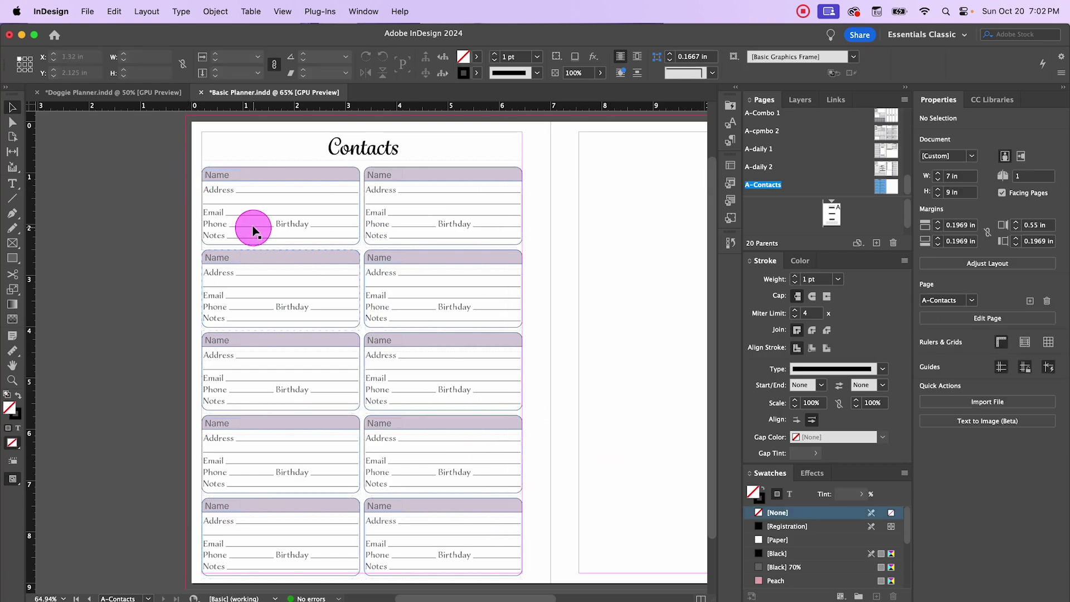
click(351, 349)
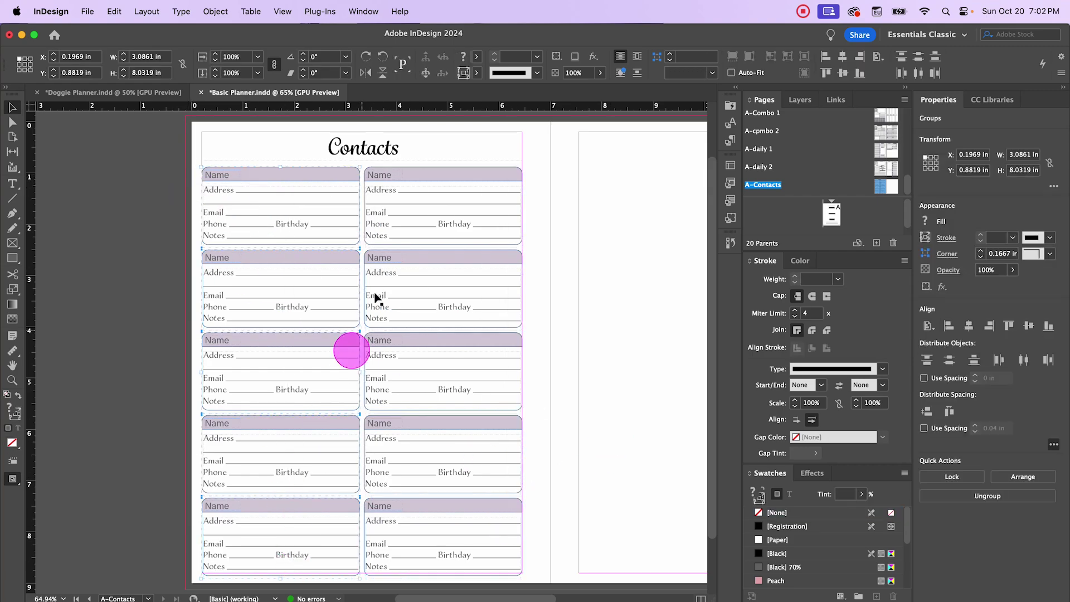
click(169, 180)
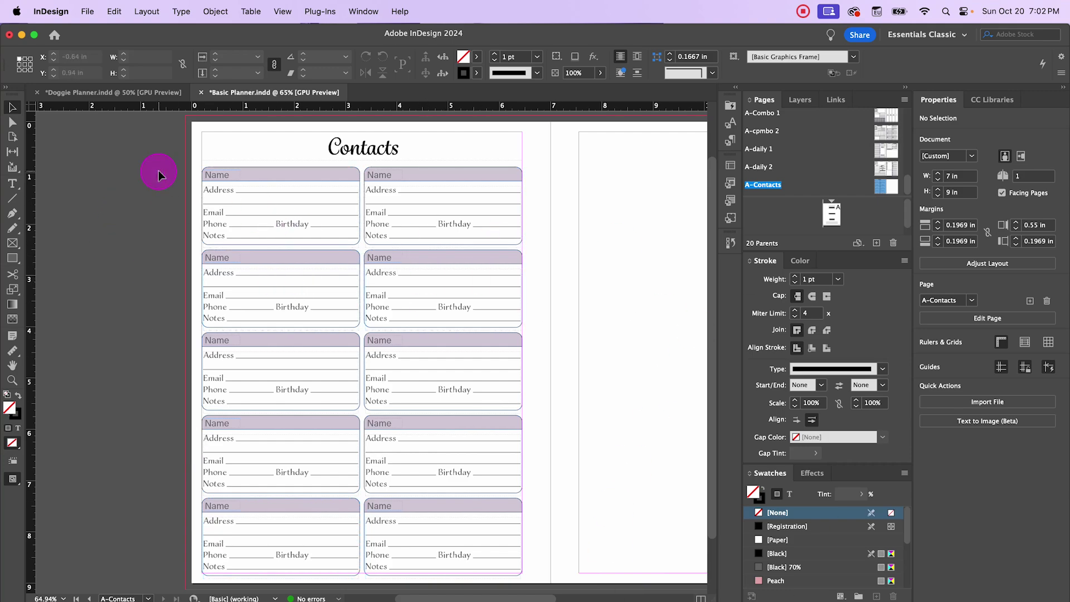
drag(170, 169, 278, 549)
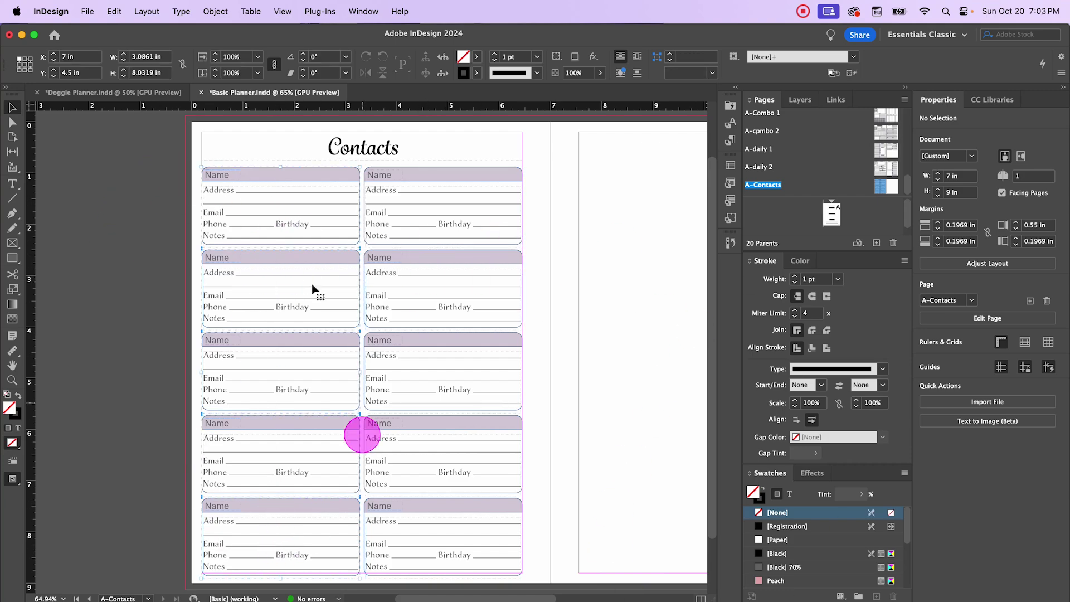
click(294, 178)
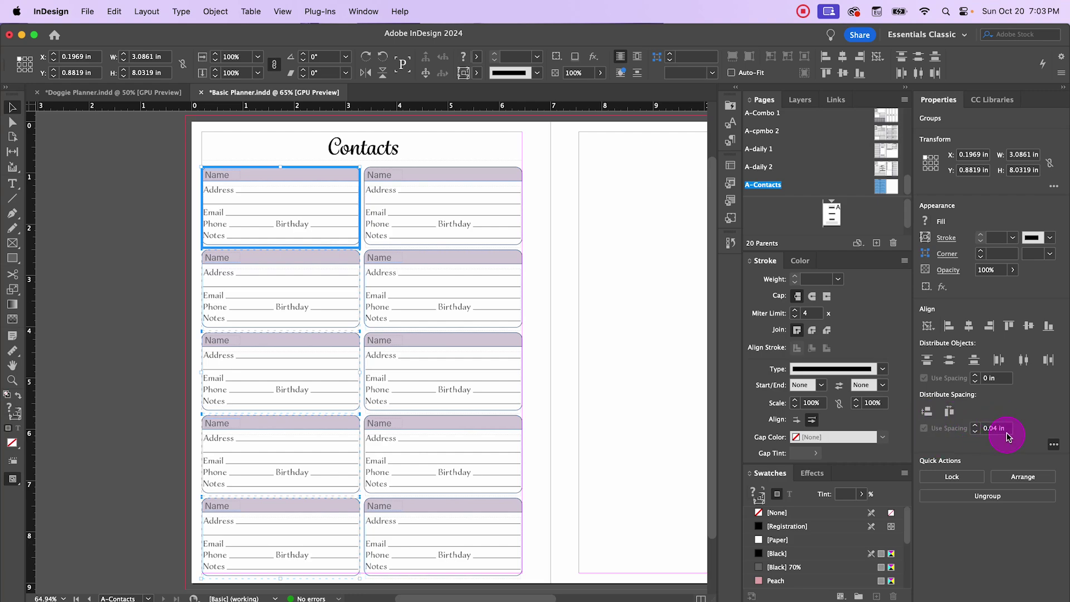
click(928, 414)
click(927, 413)
Step: Redistribute the left column of contact boxes with 0.03 in vertical spacing and move the column up to Y 0.8681 in
click(992, 429)
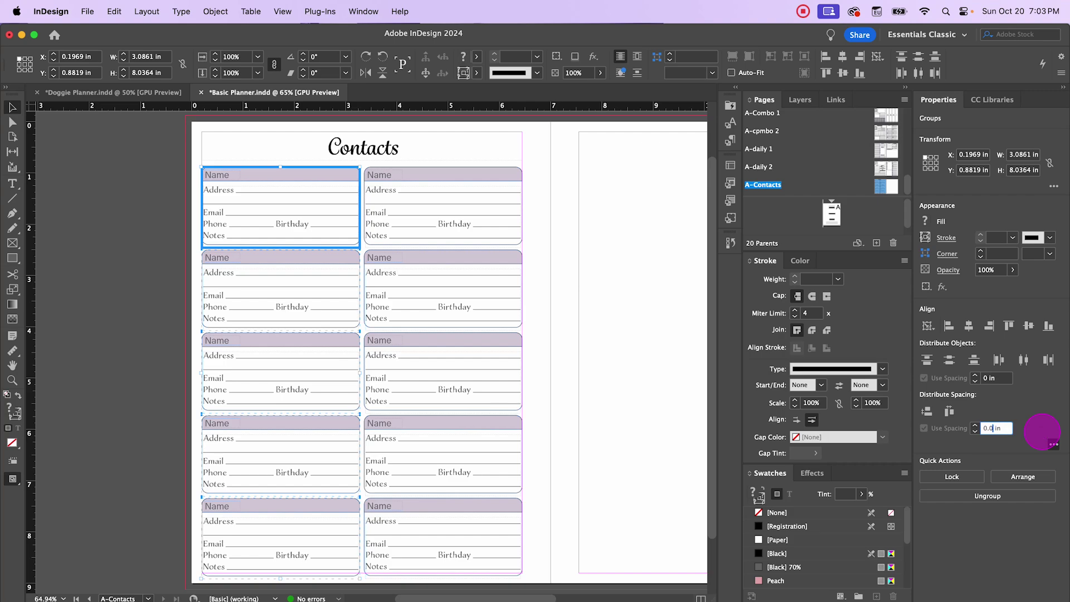
text(0.03)
click(928, 414)
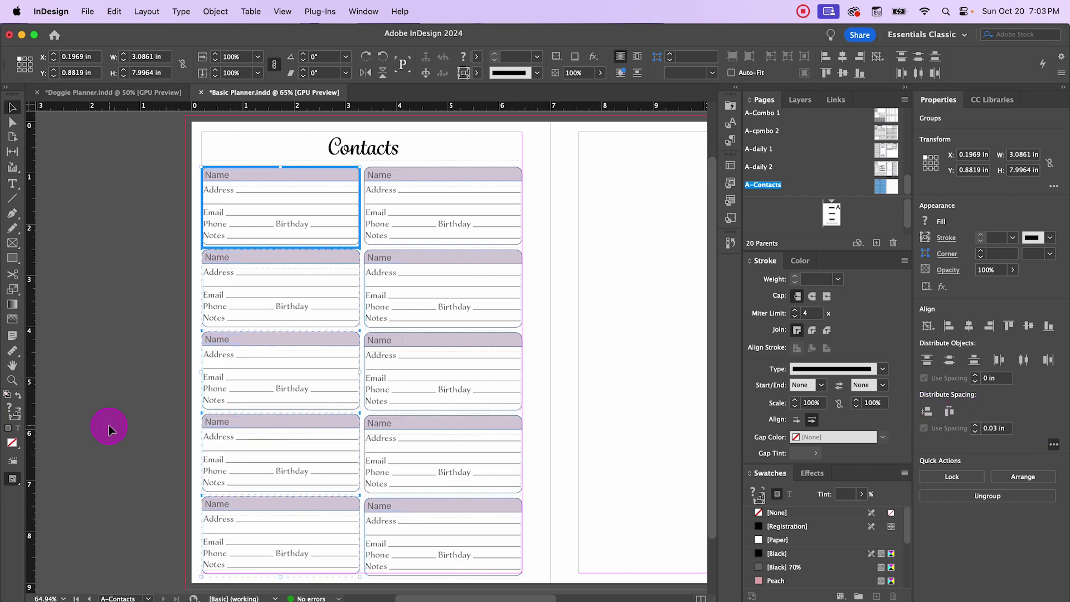
click(109, 424)
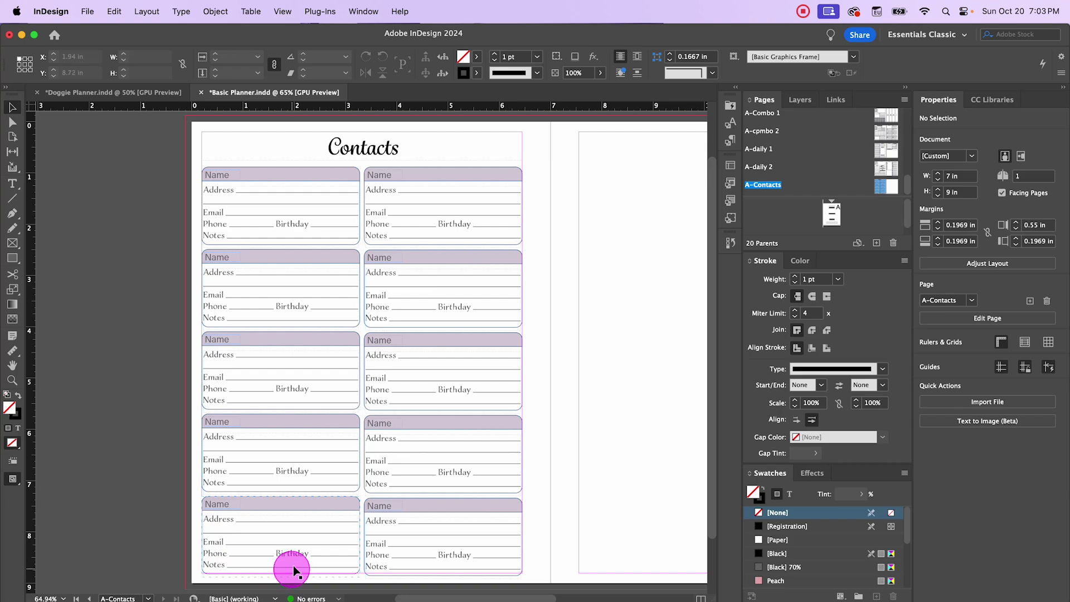
drag(193, 179, 270, 549)
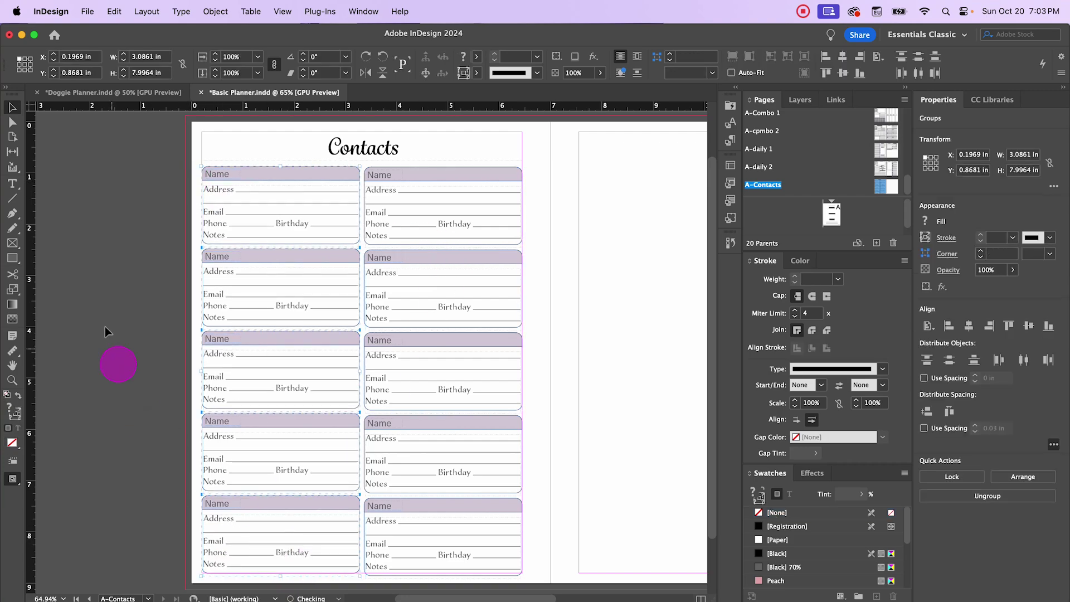
Step: Distribute the right column of contact boxes with 0.03 in spacing from its topmost box and move the column up to Y 0.8681 in
click(546, 183)
drag(546, 556, 450, 175)
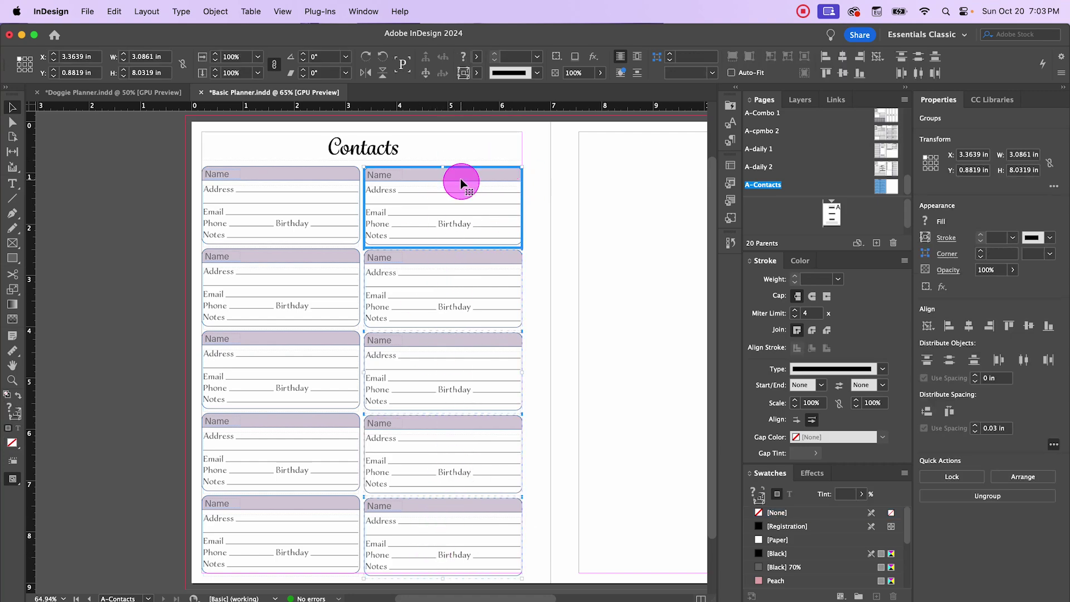
click(463, 180)
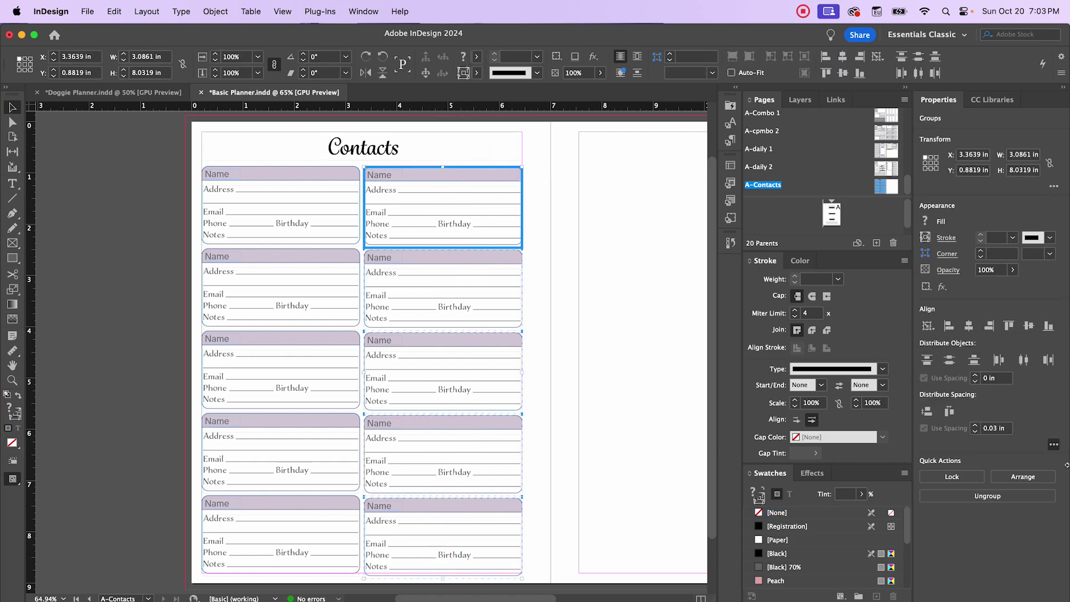
click(928, 413)
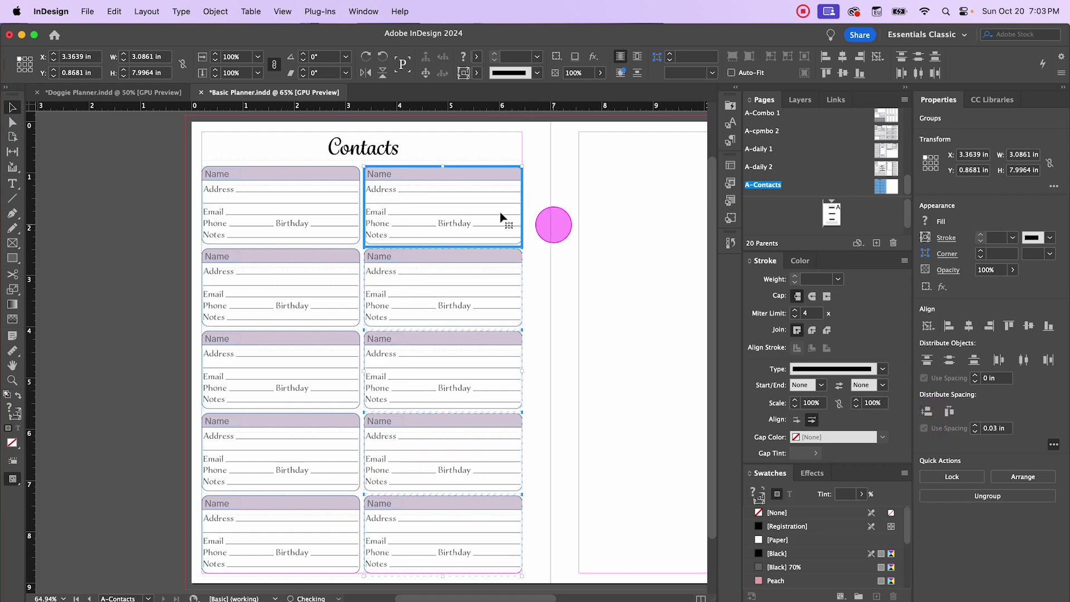
click(187, 233)
click(136, 319)
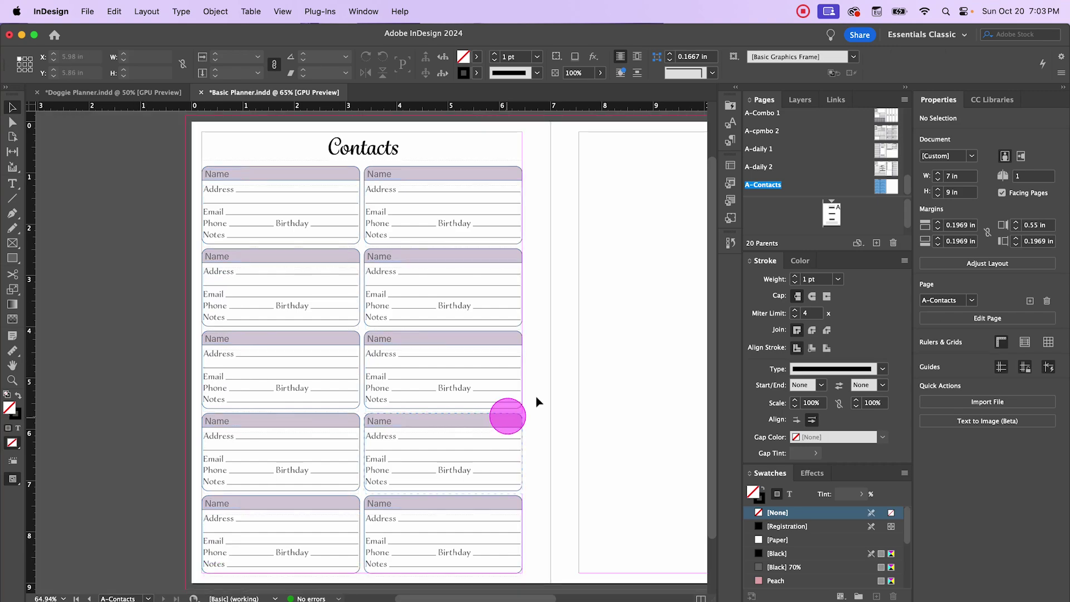
Step: Draw a 6.2531 by 1.5753 in rectangle between the right-hand page's margins at Y 0.8681 in and apply the Boxes object style
drag(583, 378, 477, 387)
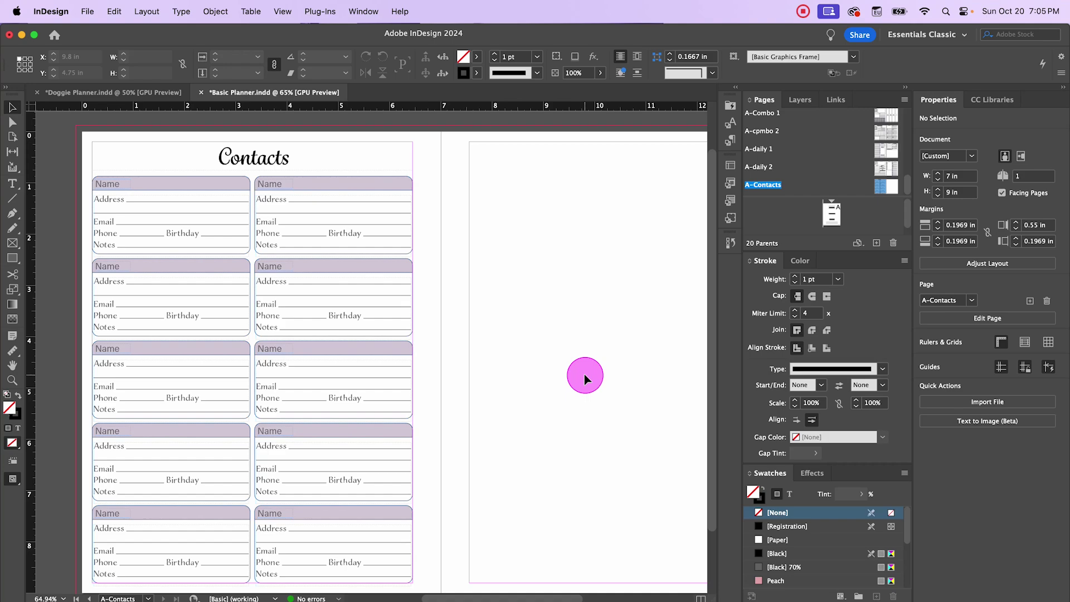
scroll(584, 373, right, 5)
click(12, 258)
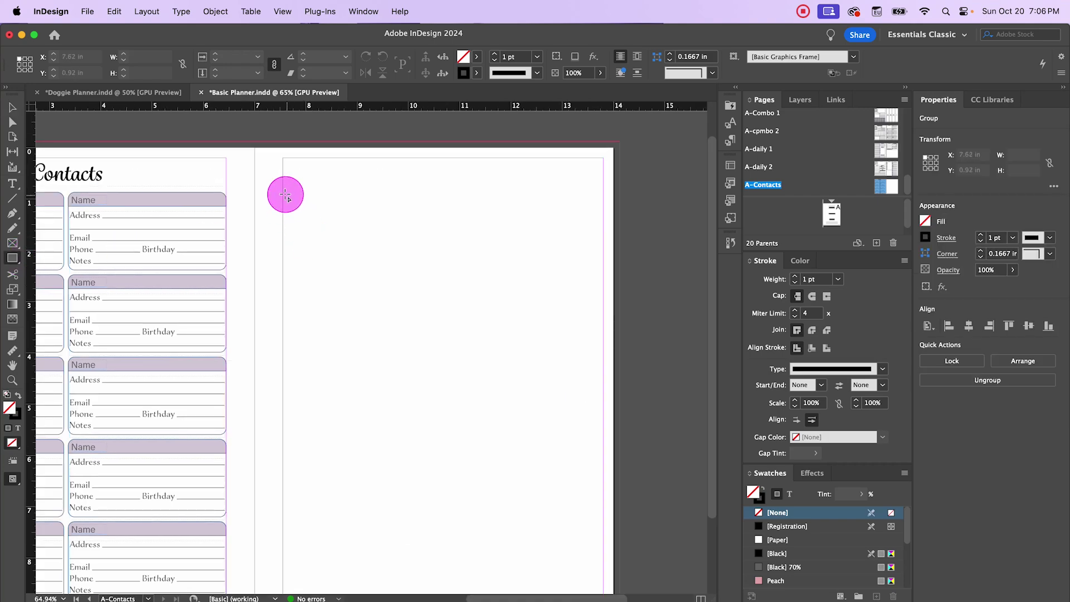
drag(284, 192, 604, 273)
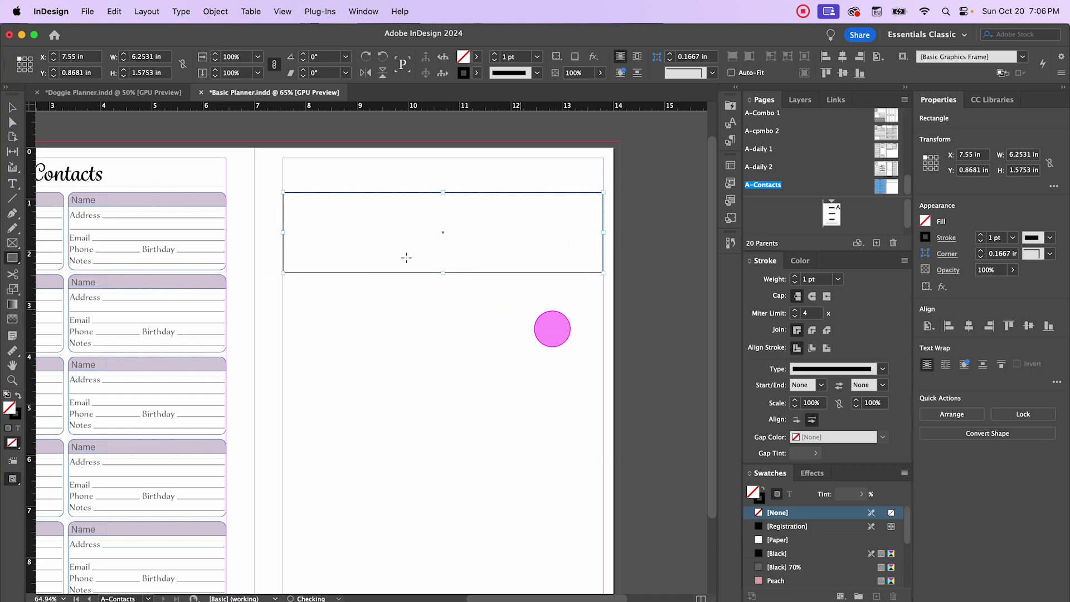
click(730, 220)
click(599, 231)
click(453, 318)
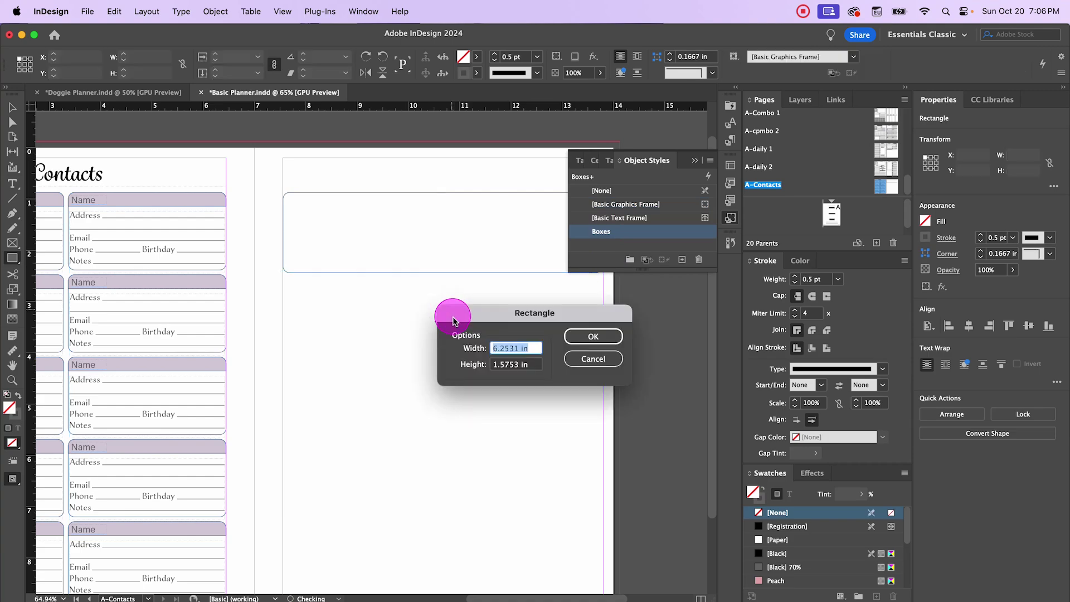
click(588, 357)
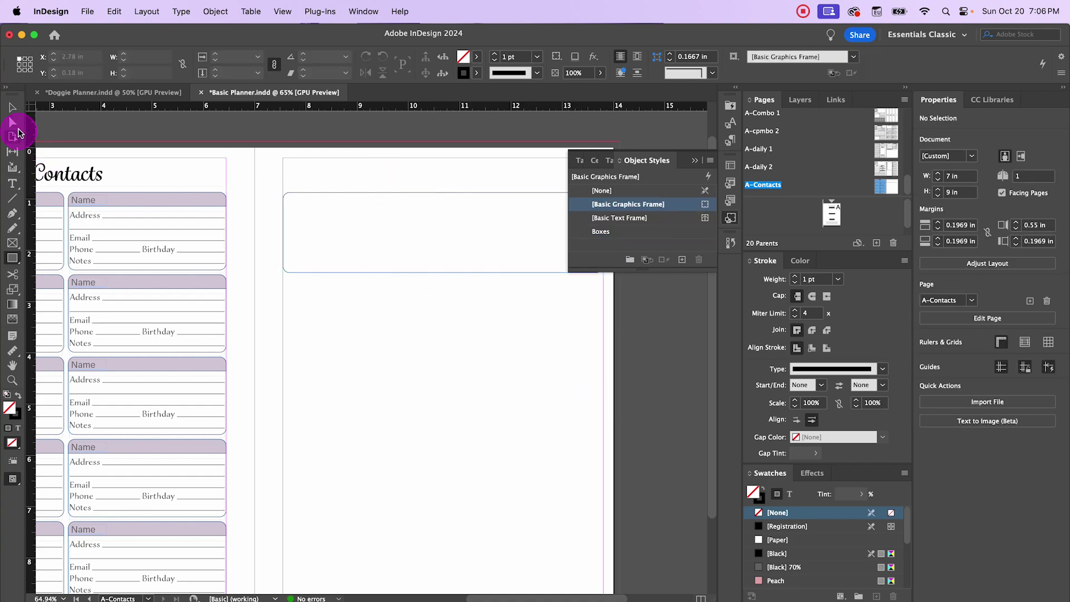
Step: Copy the Contacts heading frame onto the right-hand page, between the margins above the new rounded box
click(12, 107)
click(67, 172)
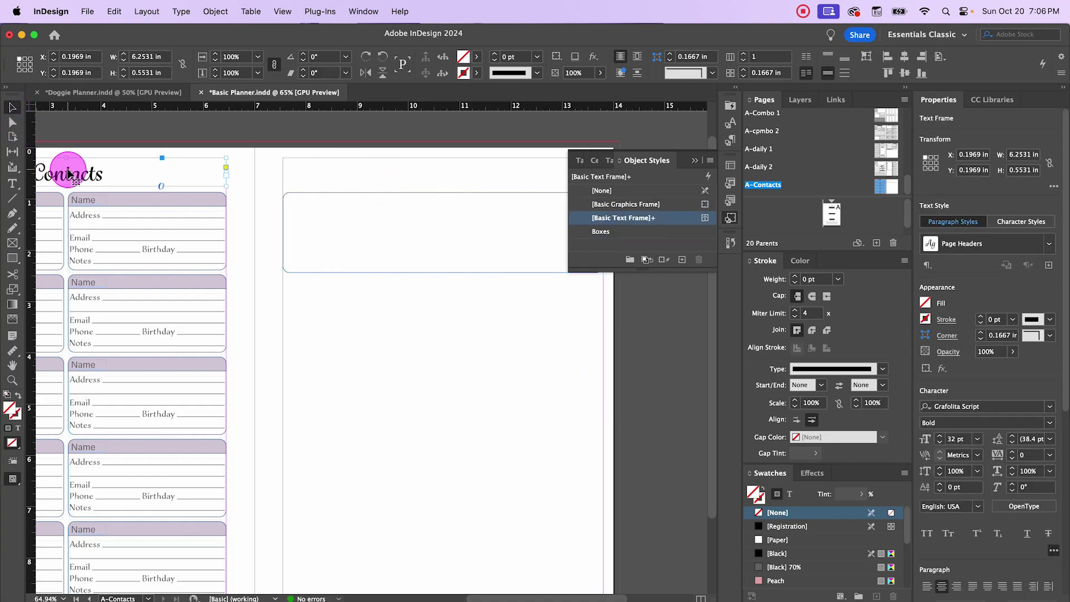
drag(68, 174, 446, 175)
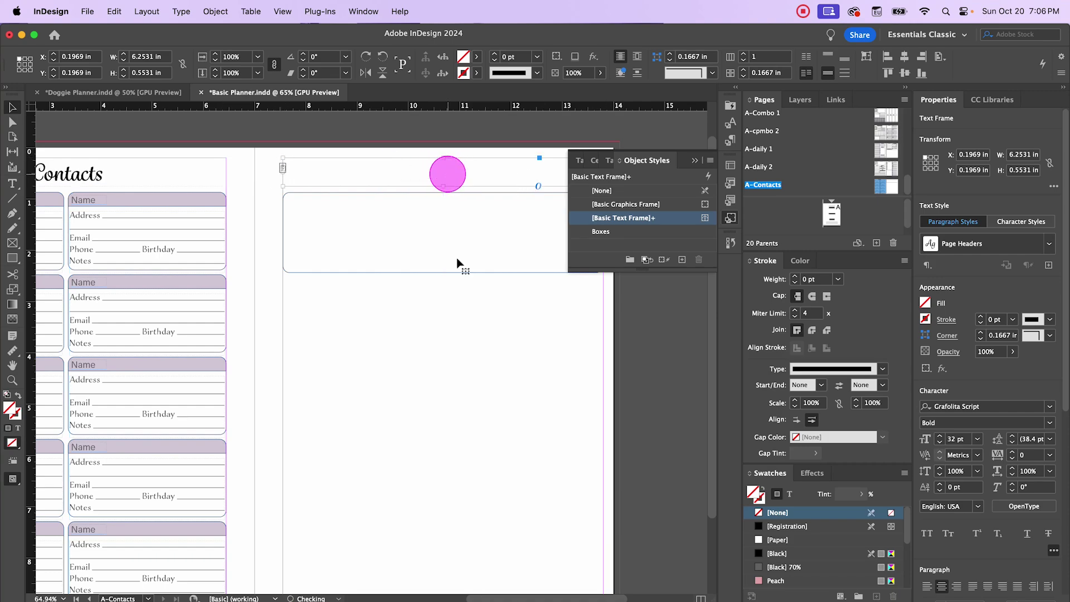
click(501, 359)
click(695, 160)
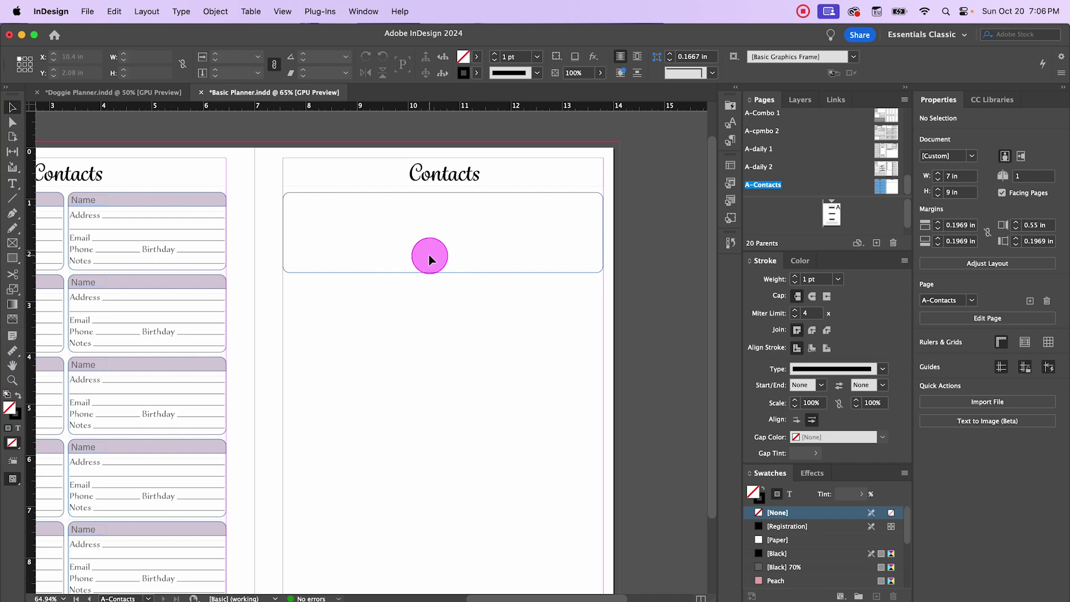
Step: Draw a text frame about 3.07 in wide inside the left half of the wide rounded box on the right-hand page
scroll(429, 255, up, 1)
scroll(390, 249, up, 1)
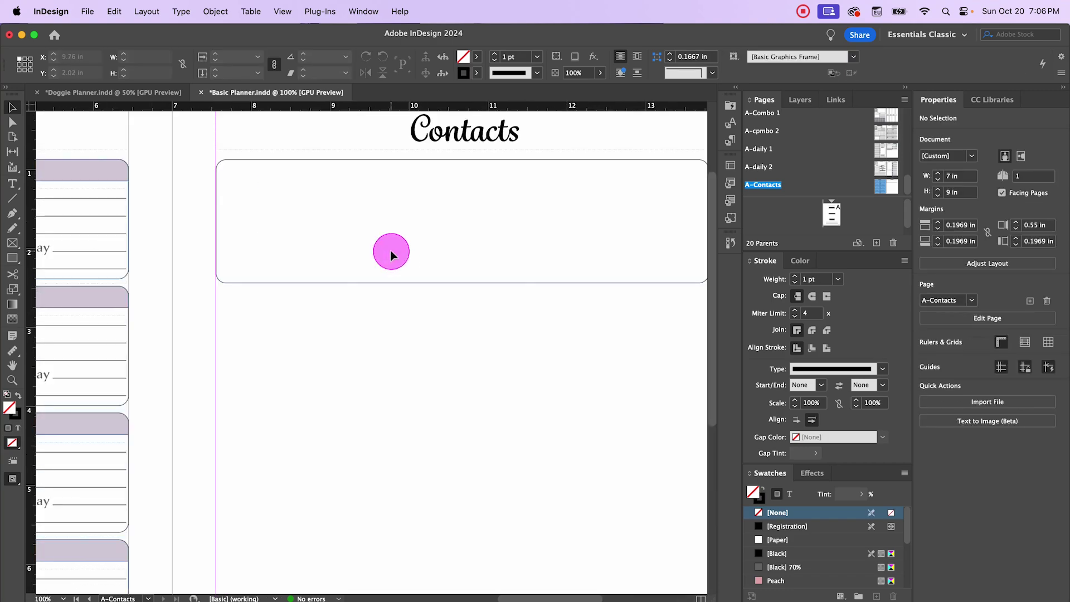
scroll(390, 340, right, 2)
scroll(390, 340, up, 2)
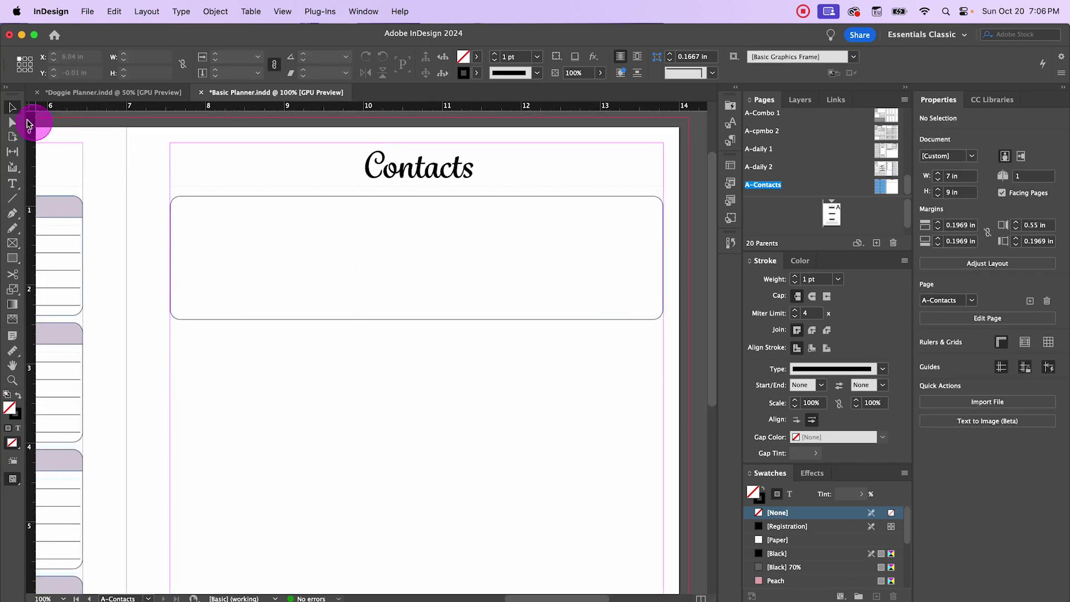
click(12, 184)
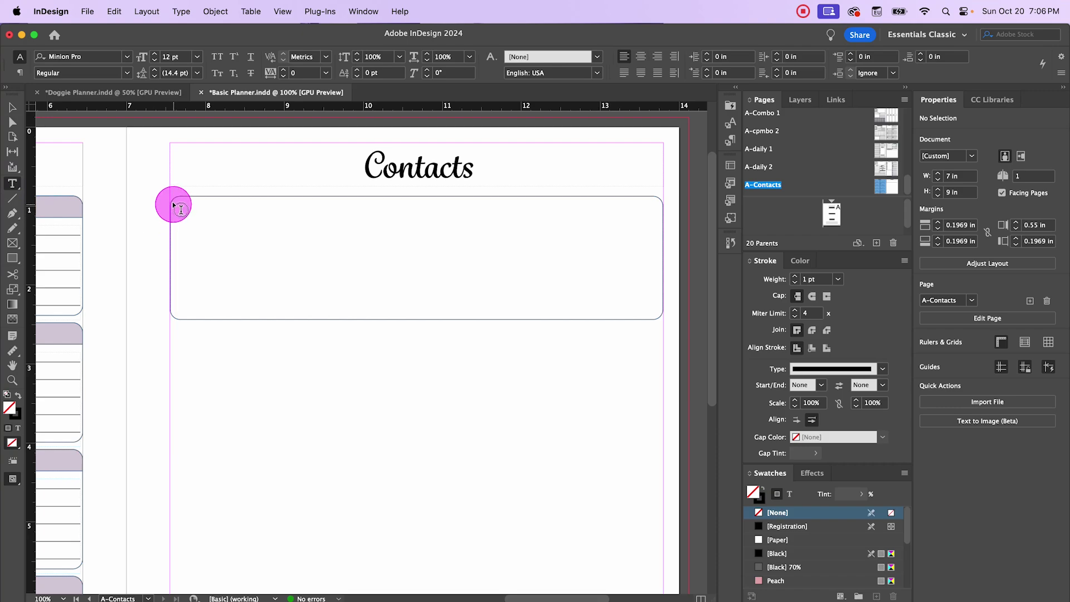
drag(174, 199, 417, 315)
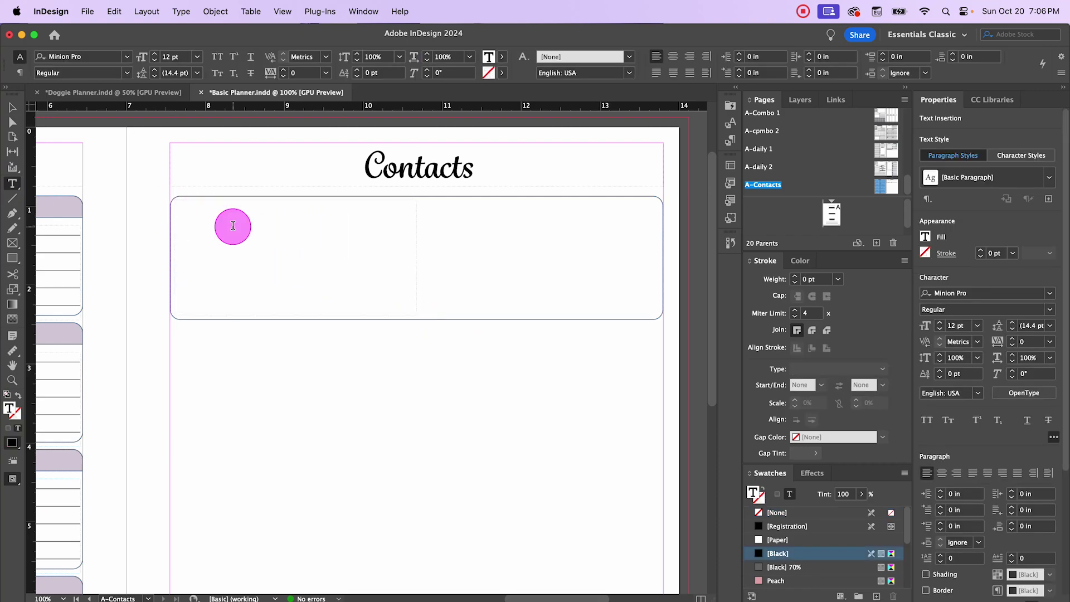
Step: Set the vertical justification of the text frame inside the wide rounded box to Top
key(super+b)
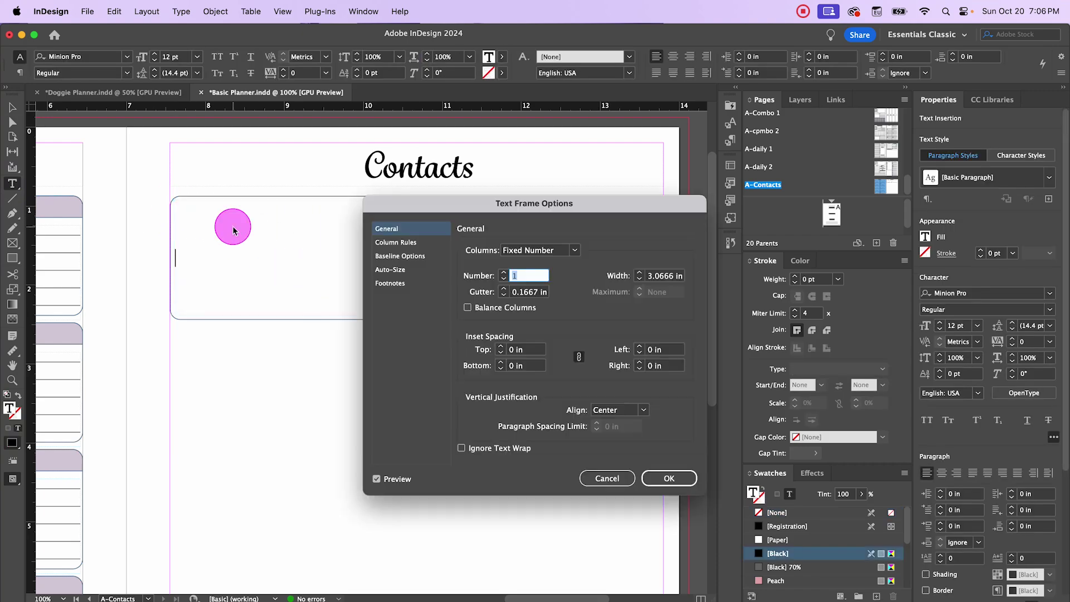
click(645, 410)
click(632, 413)
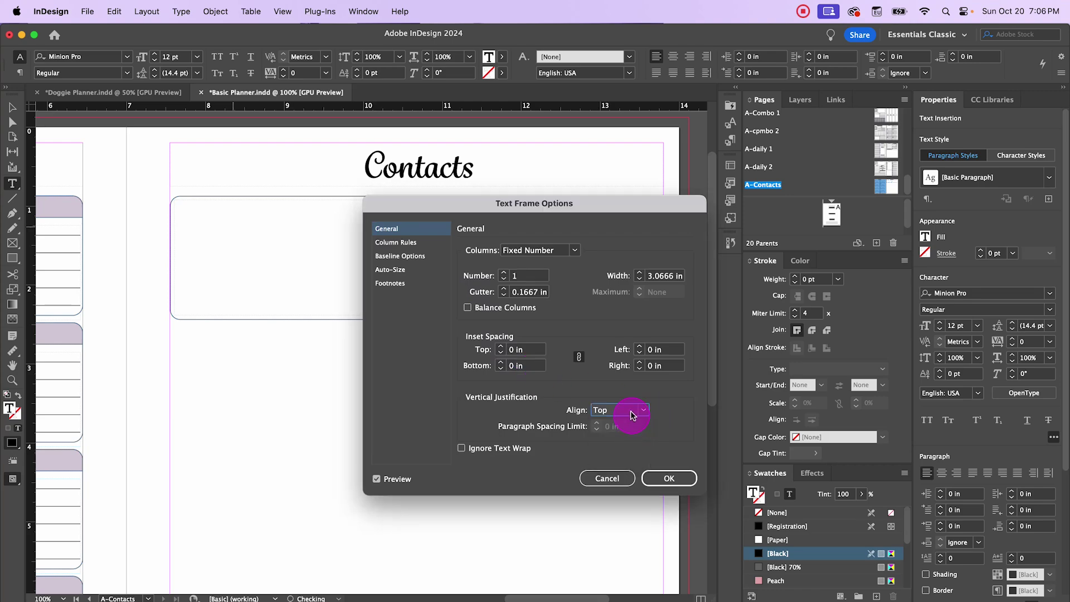
click(661, 479)
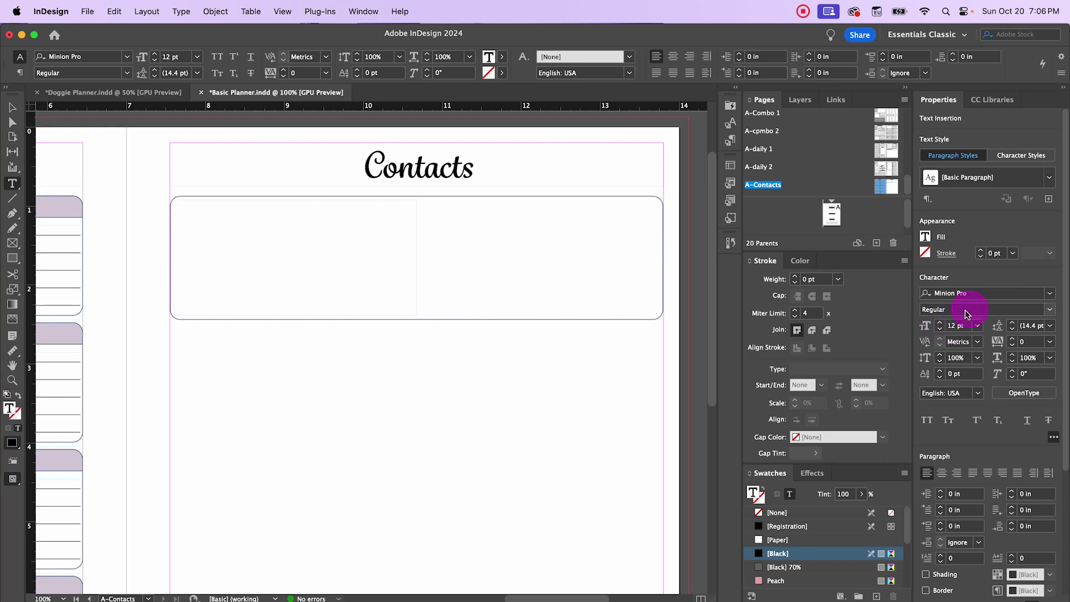
Step: Set the new text frame's font to Adorn Roman and its text color to Black 70%
click(1048, 292)
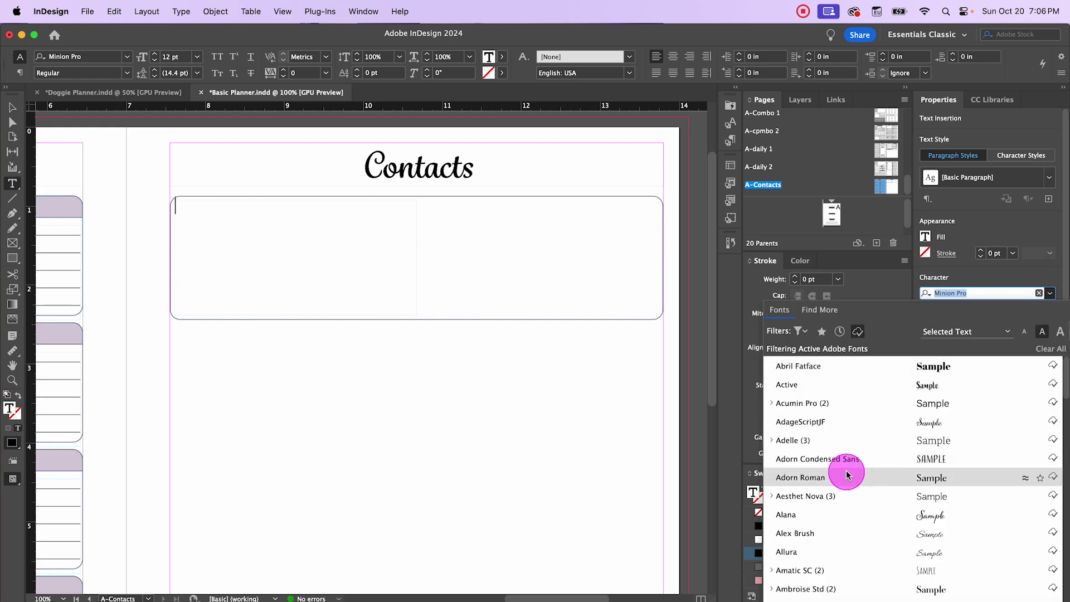
click(864, 408)
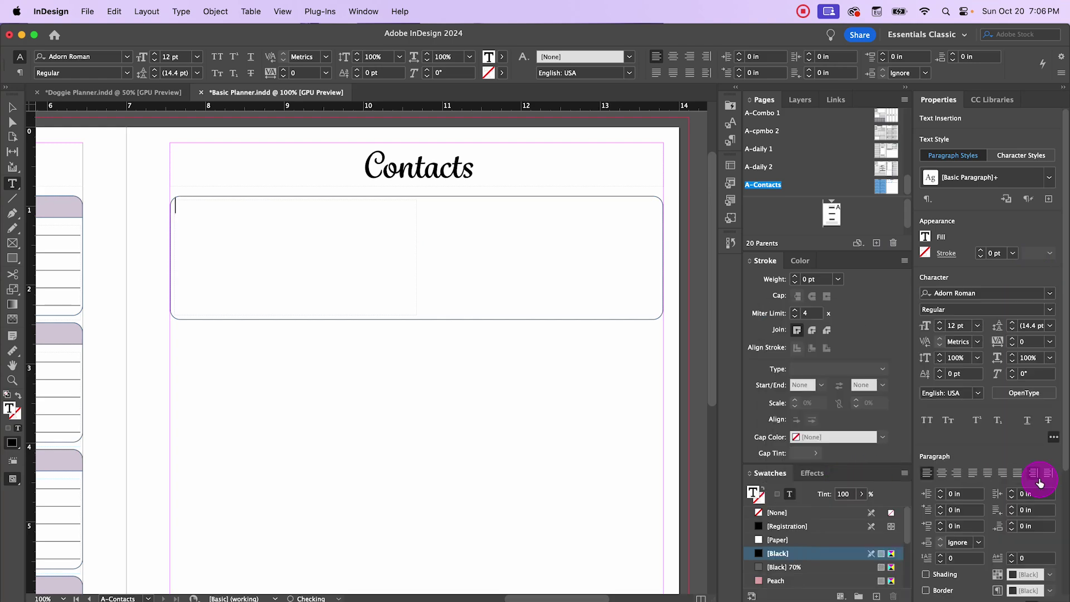
click(502, 66)
click(407, 148)
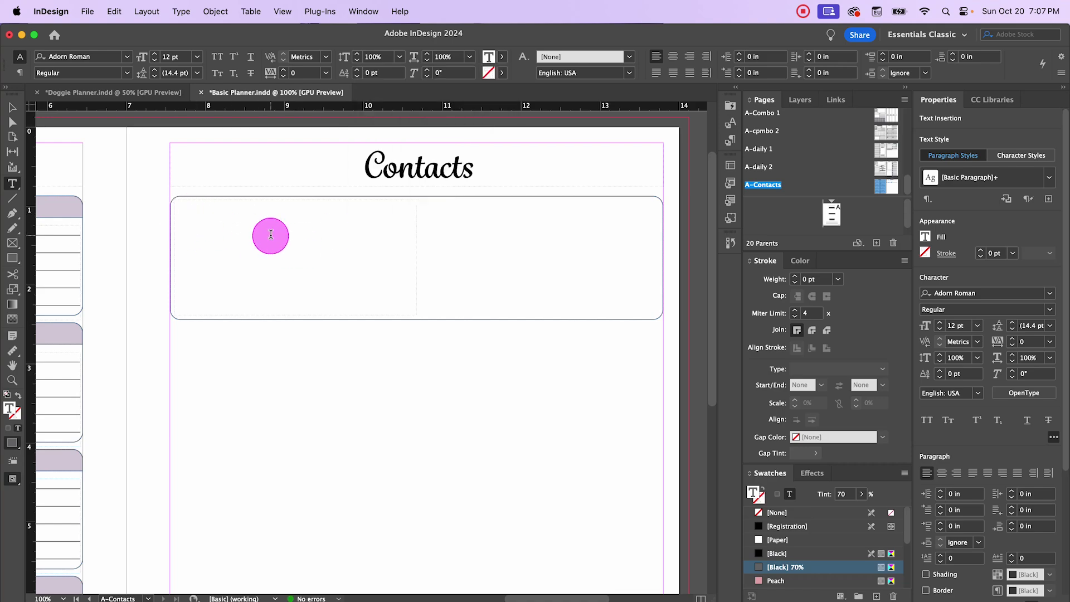
Step: Enter the label Name with an underlined blank after it, replacing the trial underlined spacing with a right indent tab to the frame's edge
text(Name)
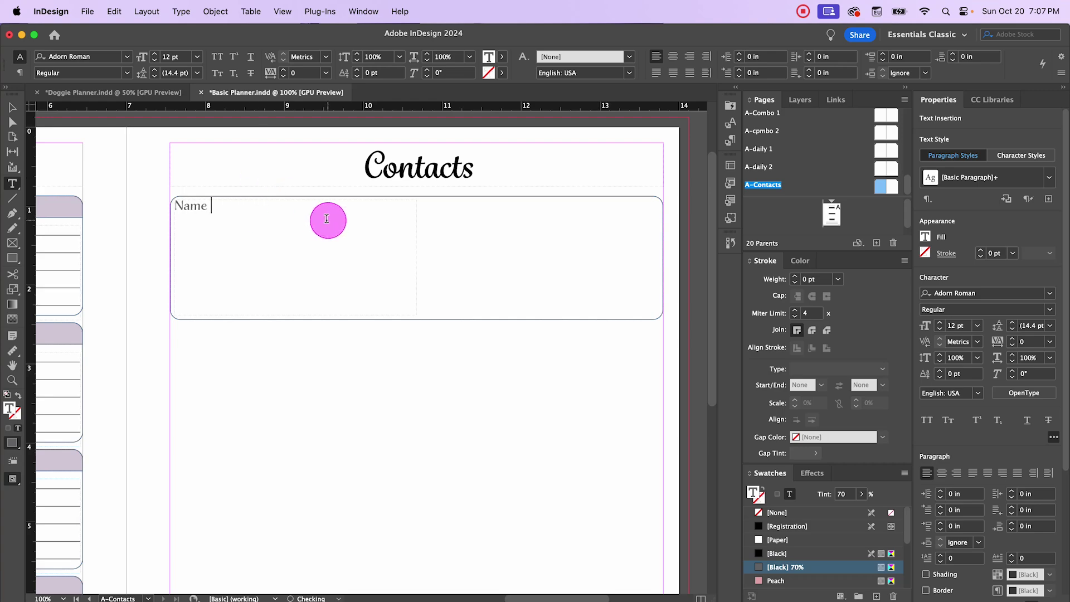
click(251, 58)
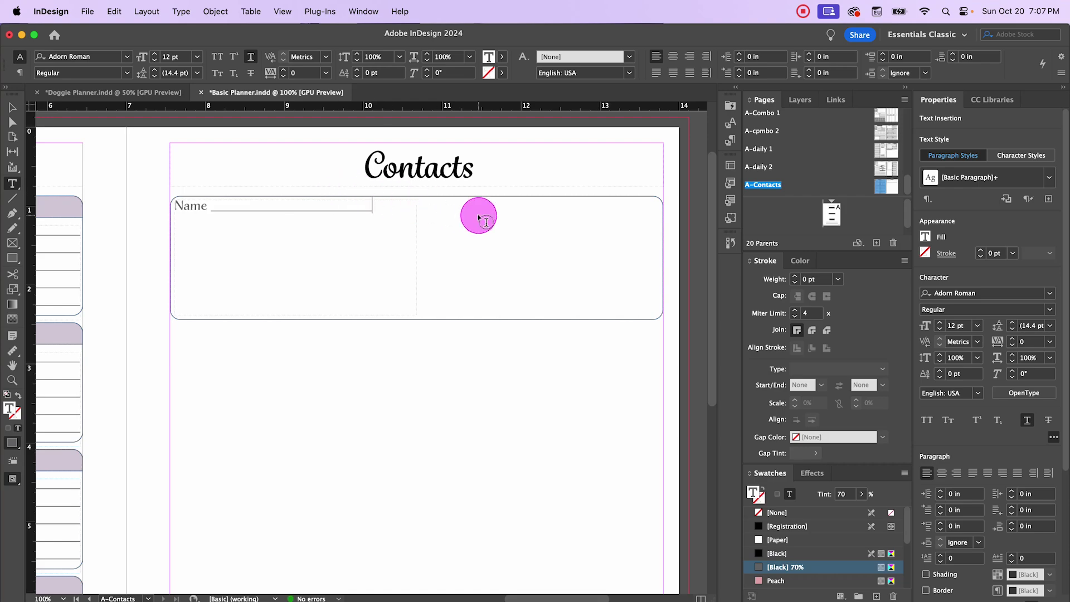
key(BackSpace)
key(BackSpace)
key(BackSpace)
key(BackSpace)
key(BackSpace)
key(BackSpace)
key(BackSpace)
key(BackSpace)
key(BackSpace)
key(BackSpace)
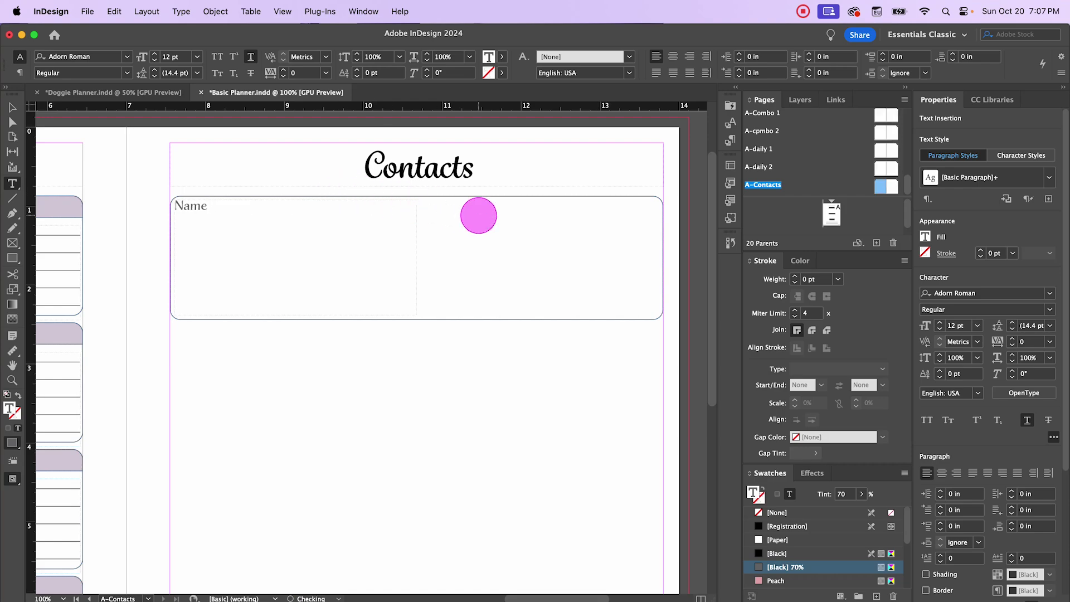
key(shift+Tab)
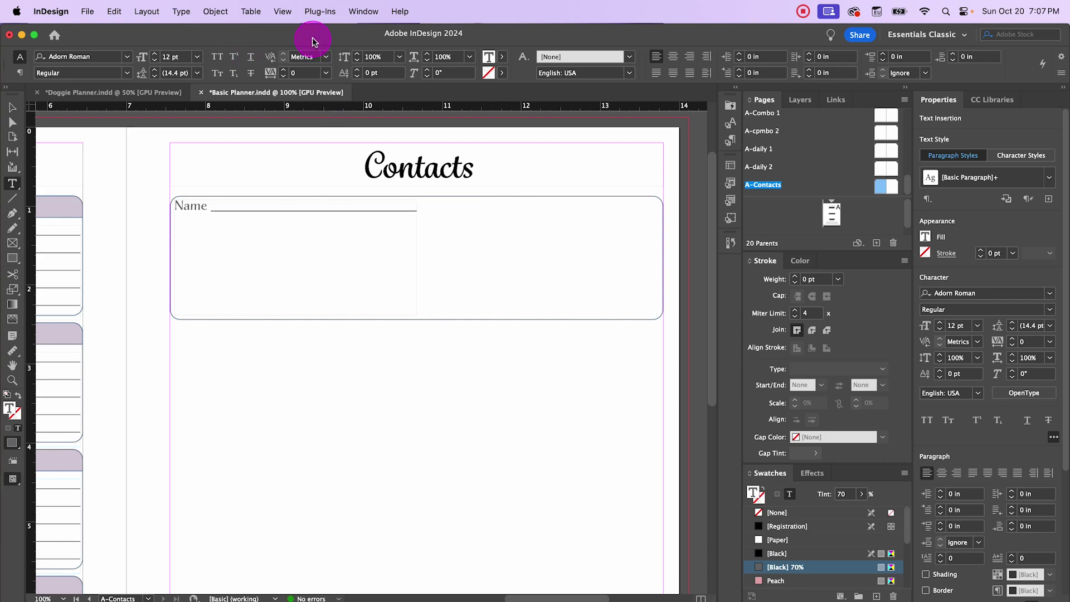
Step: Add an Address label with an underlined fill-in line below Name, plus a second full-width underlined line beneath it
key(Return)
text(Address)
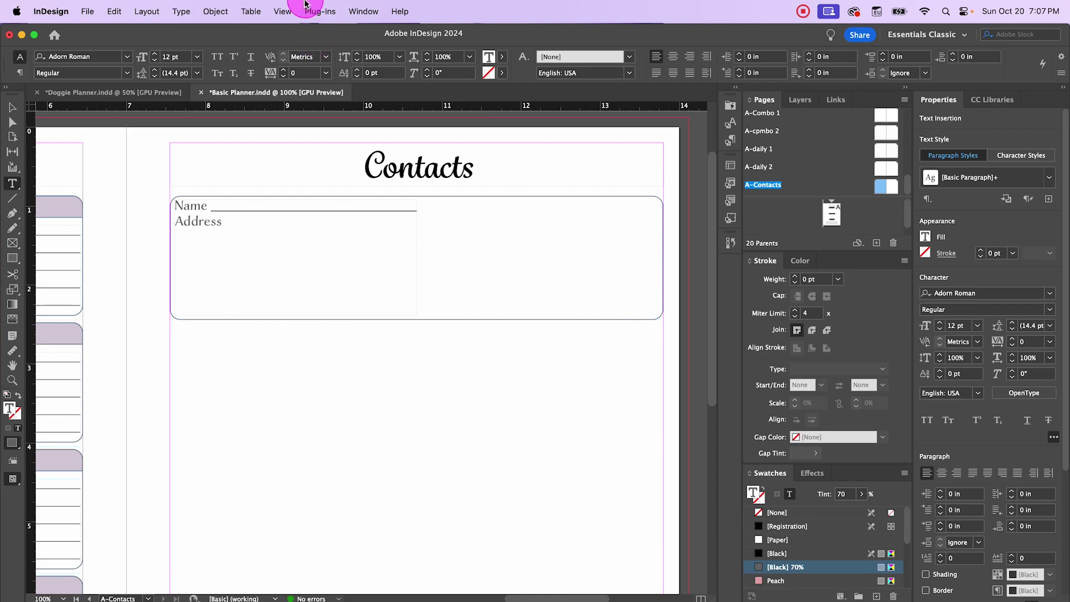
click(251, 58)
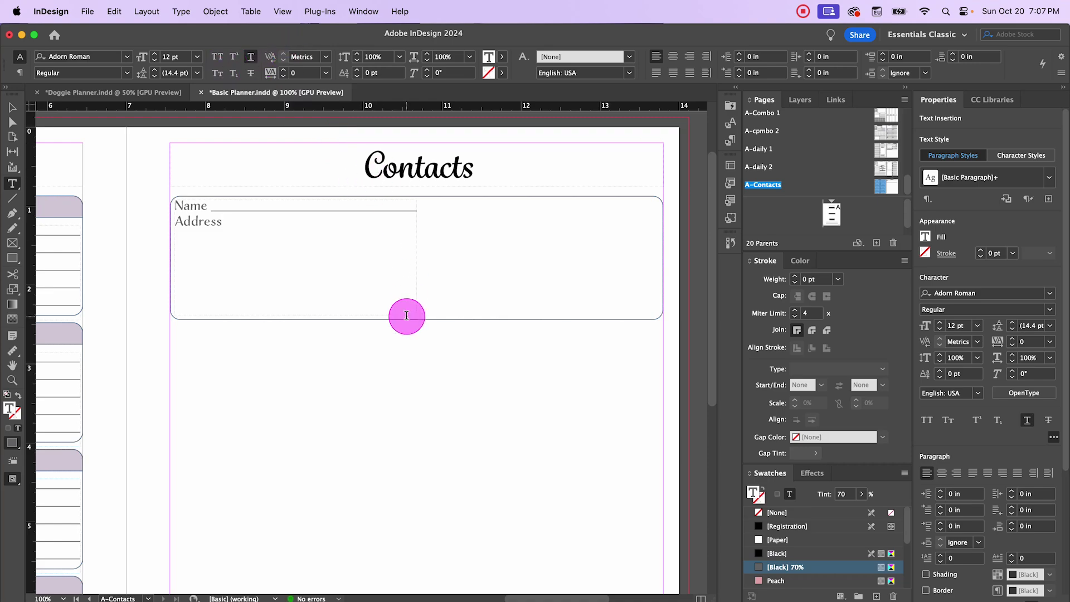
text(ddress)
key(Tab)
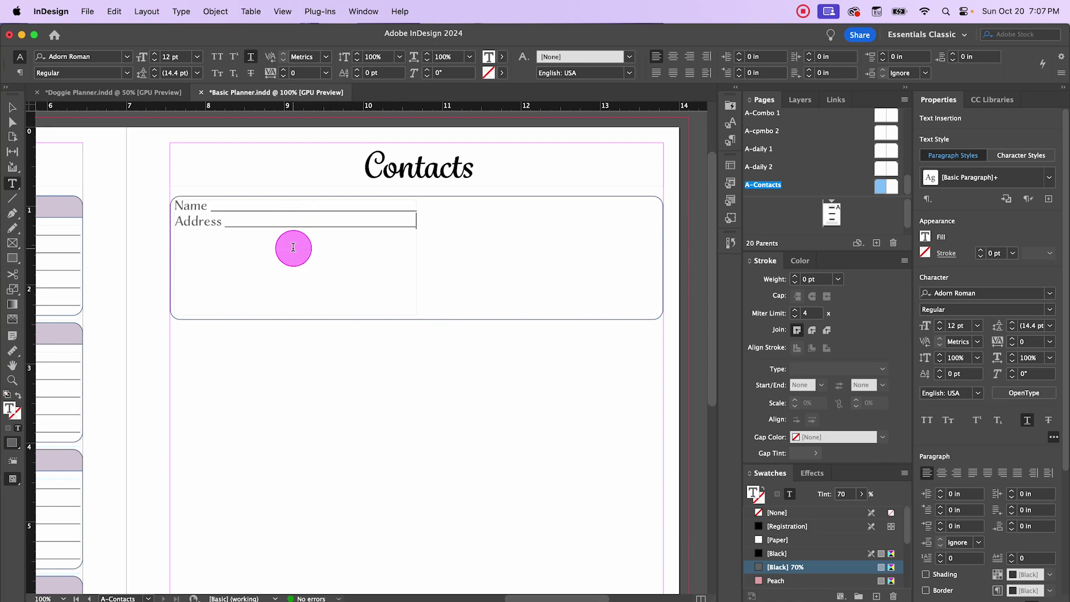
key(Return)
key(Tab)
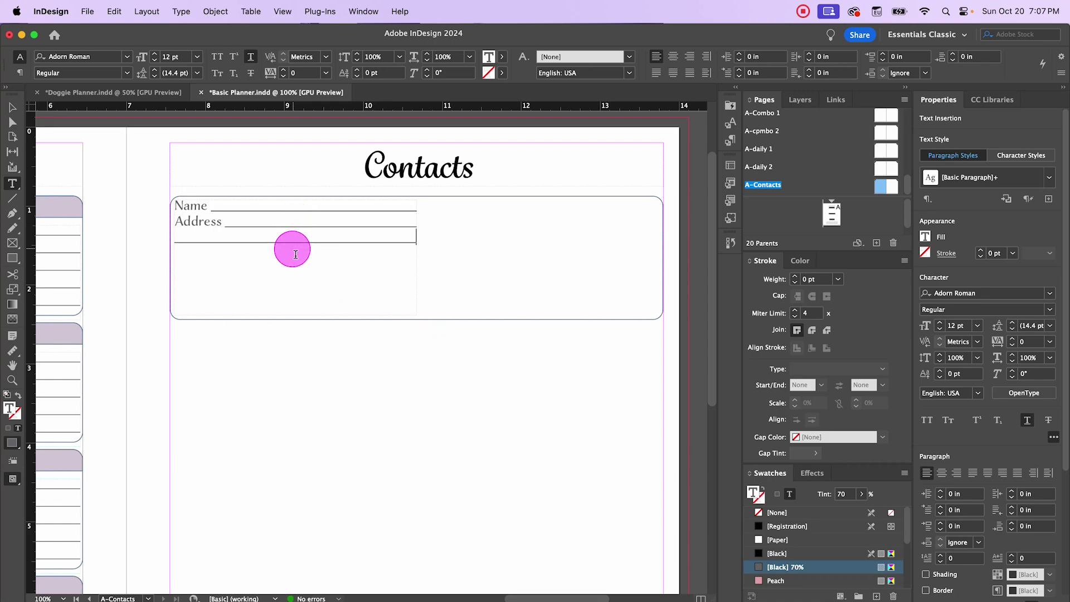
Step: Add a non-underlined "Home #" label below the address lines, followed by an underlined fill-in line
key(super+shift+u)
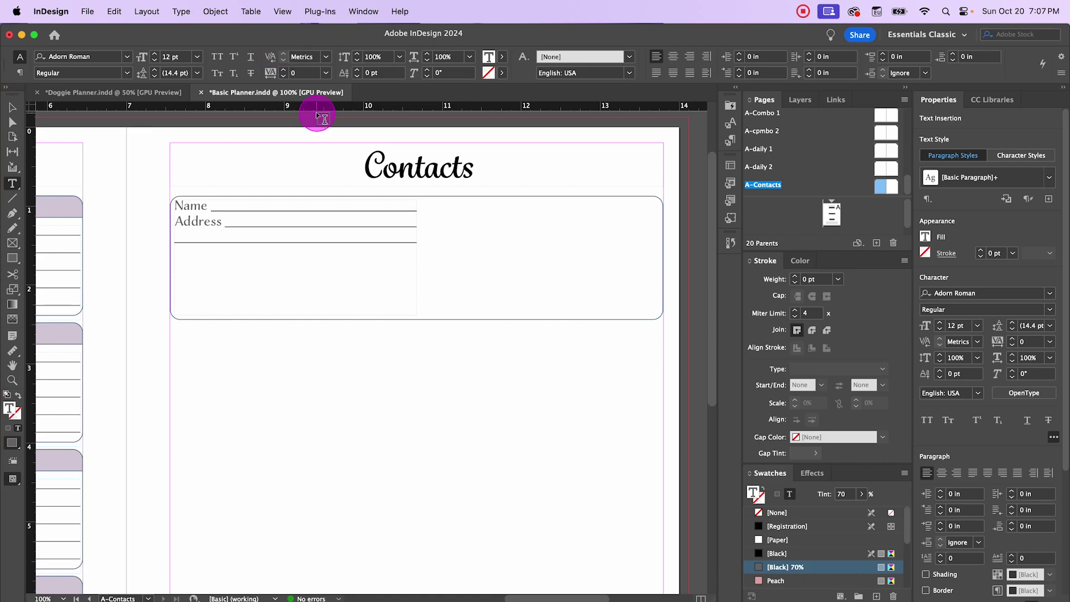
text(Home #)
click(250, 57)
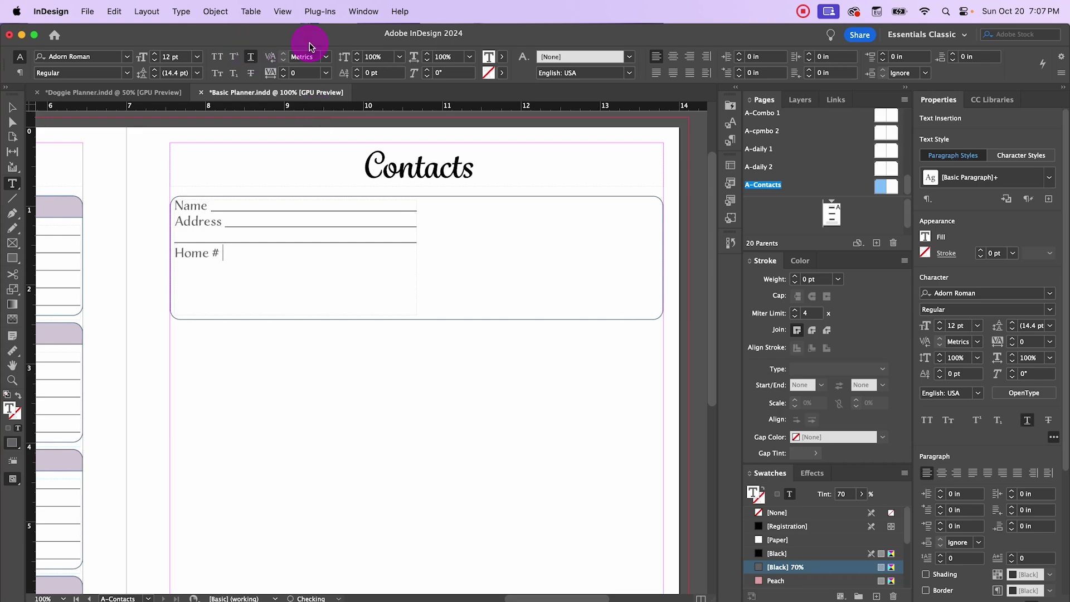
key(Tab)
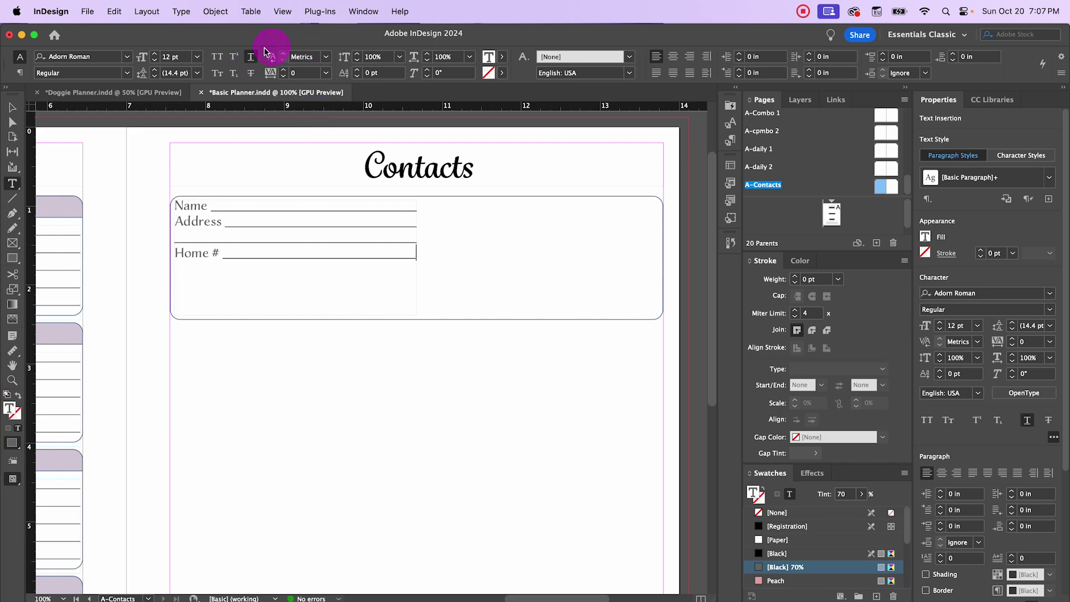
Step: Add a non-underlined "Notes" label below Home #, followed by an underlined fill-in line
click(489, 203)
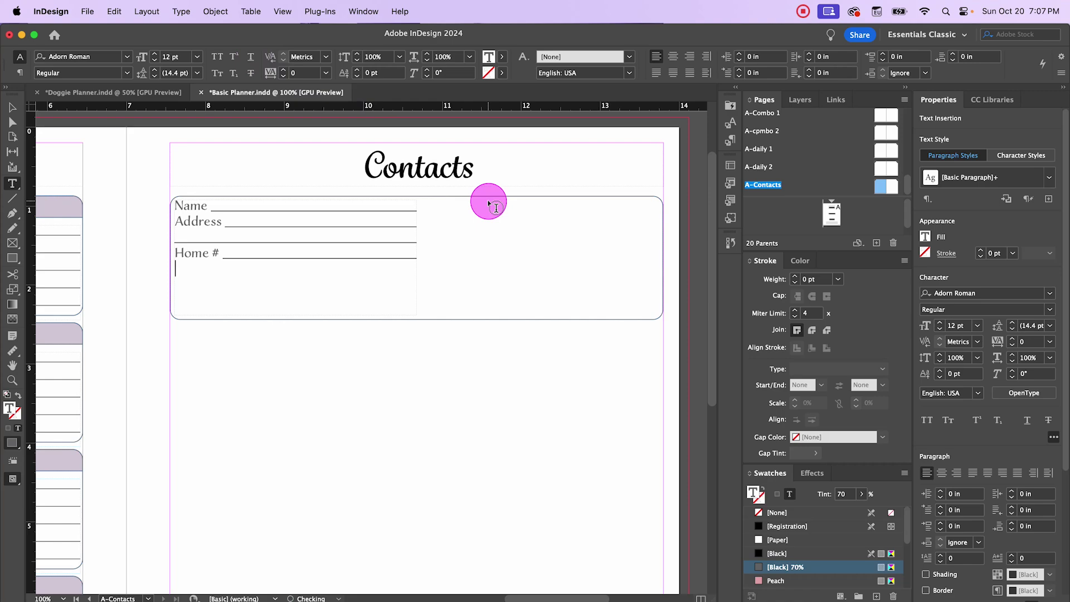
text(Notes)
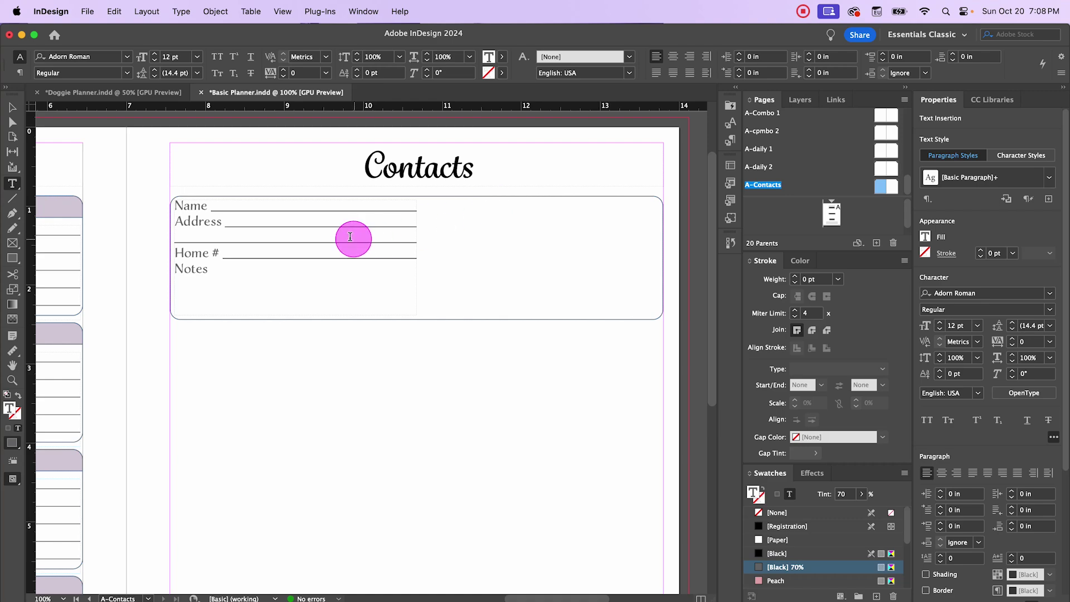
click(250, 56)
key(Tab)
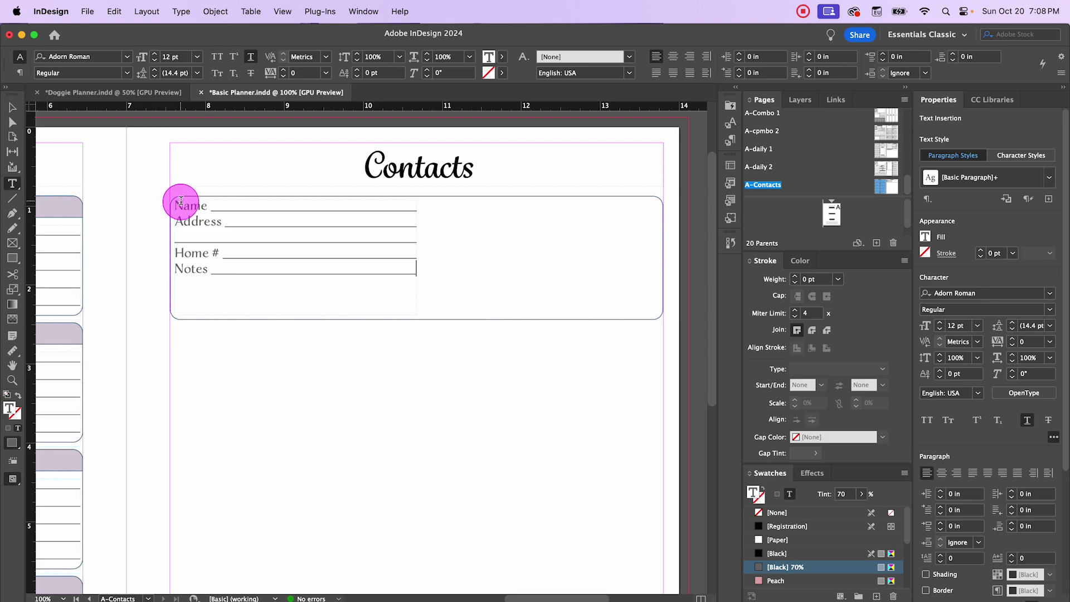
Step: Set the leading of all lines from Name through Notes to 16 pt
drag(177, 206, 327, 256)
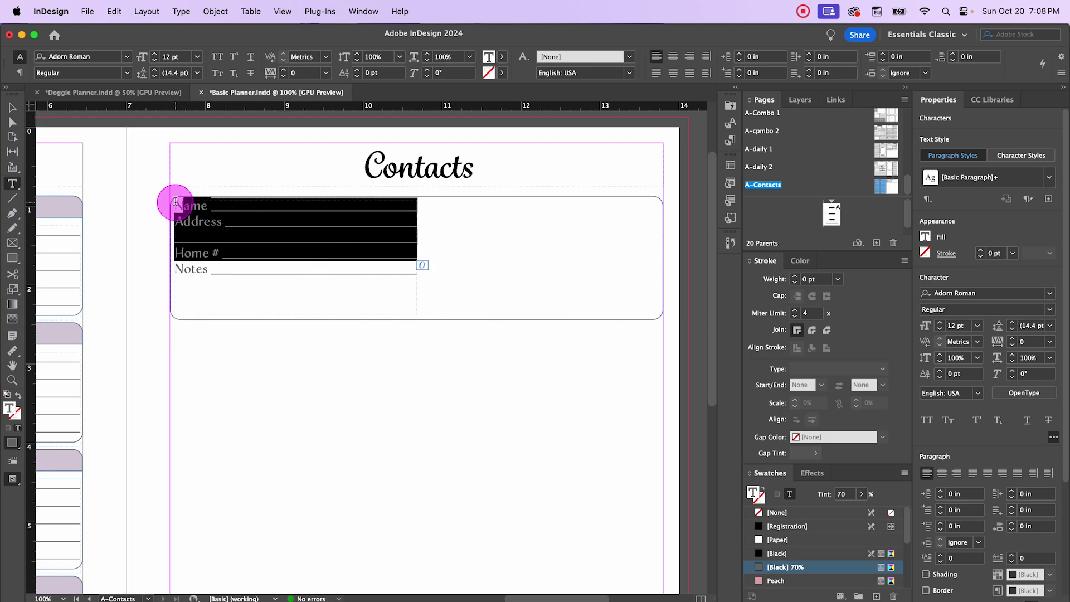
drag(172, 206, 392, 271)
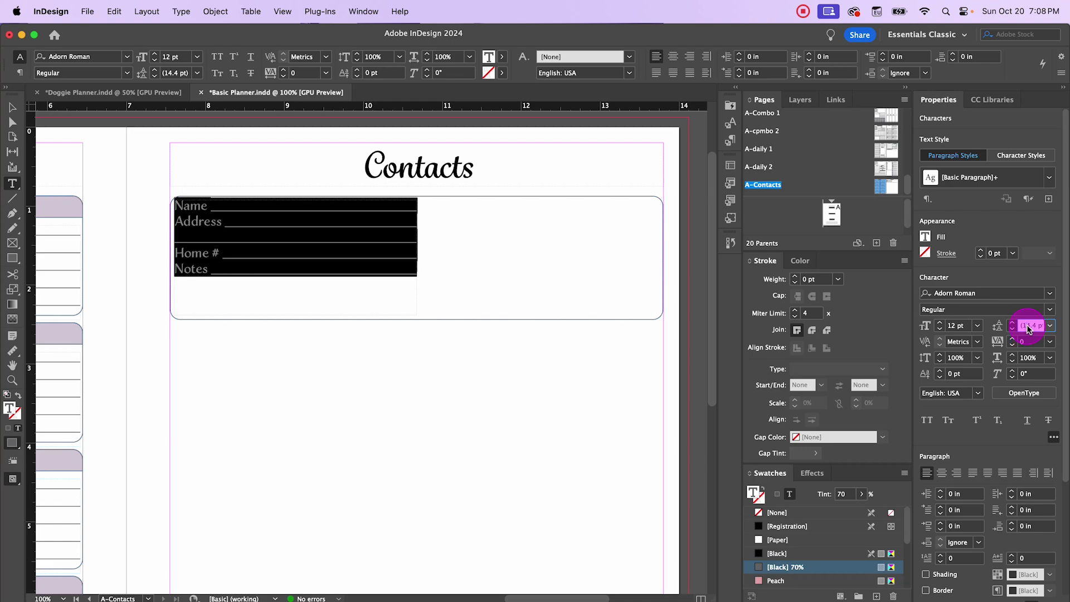
text(15)
key(Return)
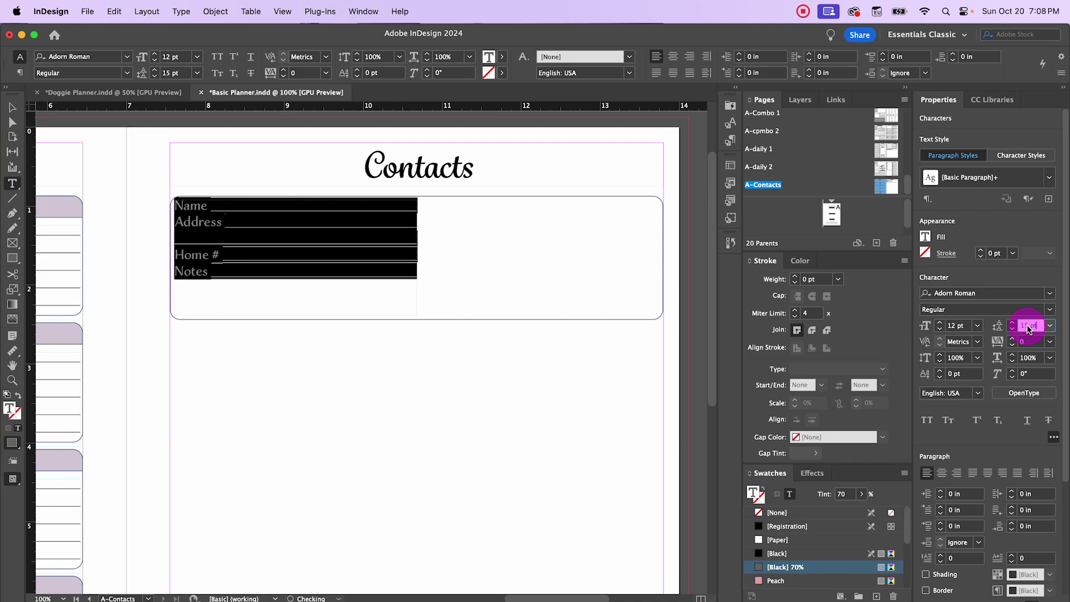
key(Up)
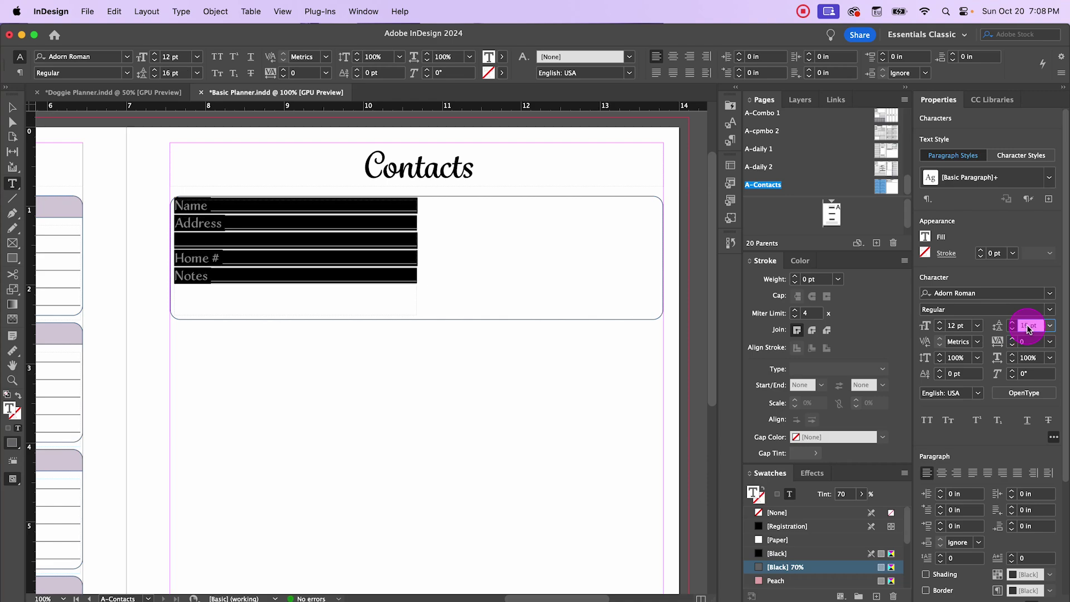
Step: Duplicate the contact text frame into the right half of the rounded box, at X 10.68 in, Y 0.92 in
click(12, 107)
click(307, 387)
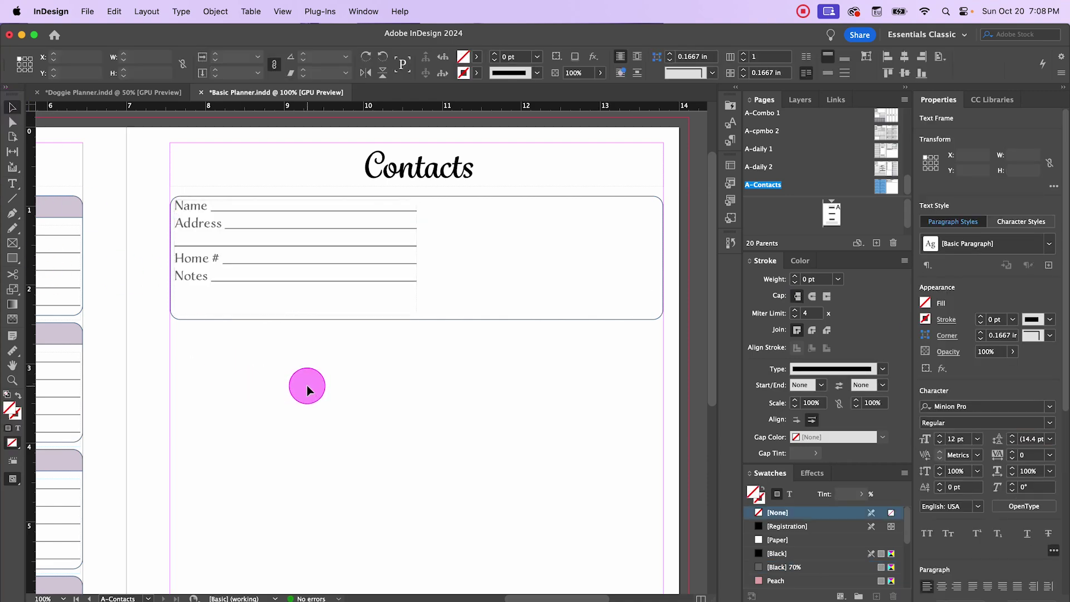
click(318, 248)
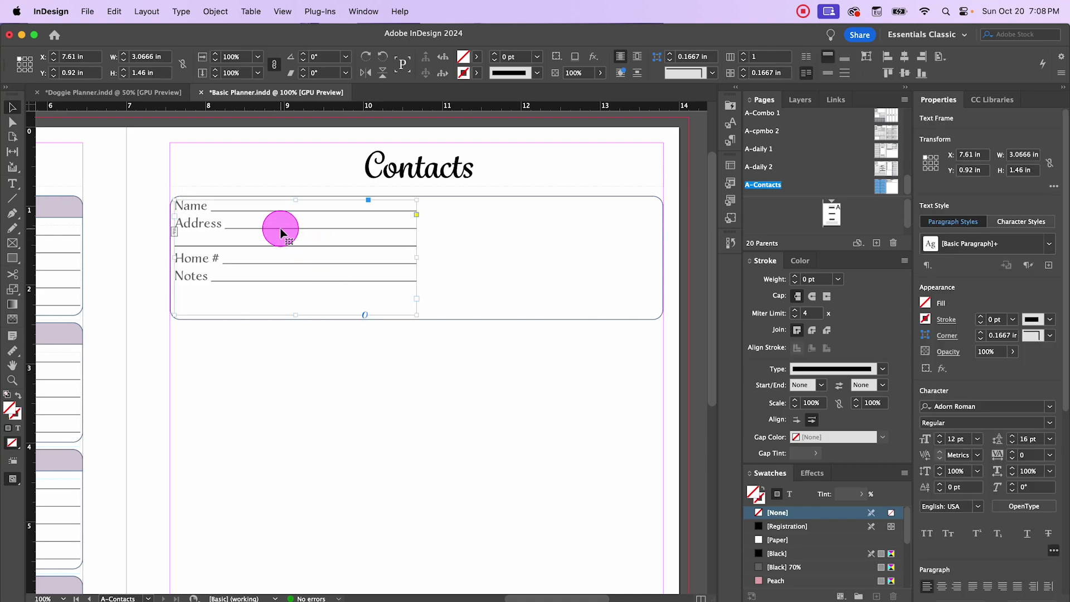
drag(281, 233, 528, 239)
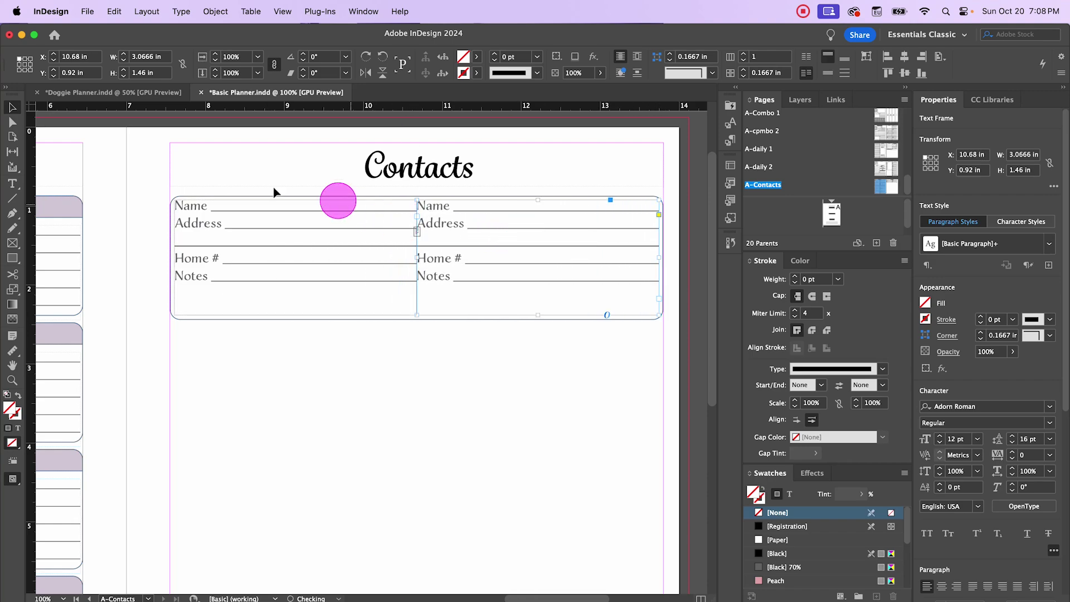
Step: Narrow the left text frame to 2.98 in wide to leave a gap between the two columns
click(363, 236)
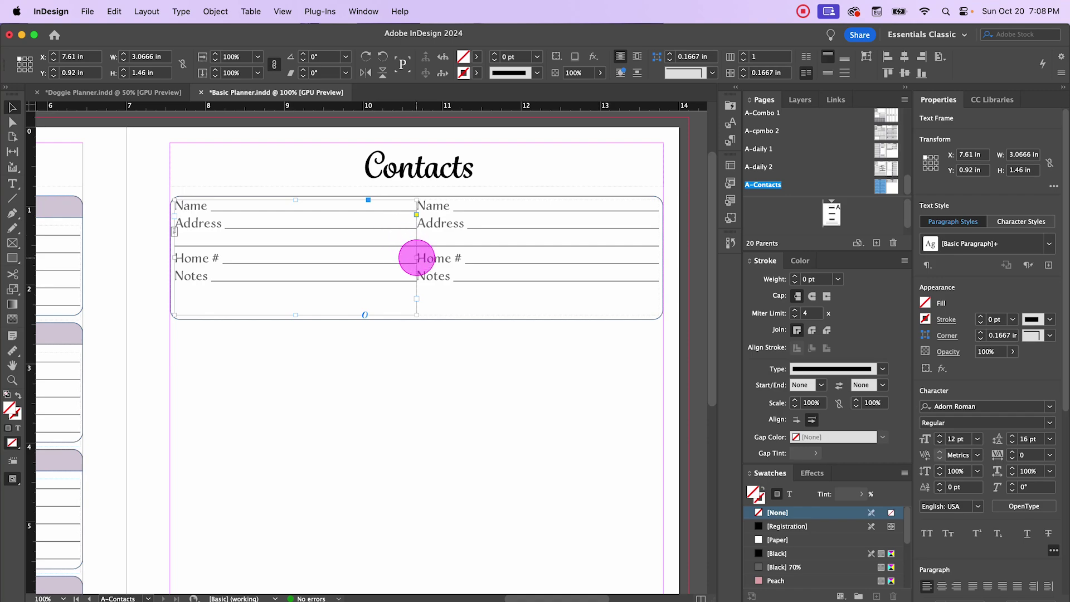
drag(416, 257, 410, 258)
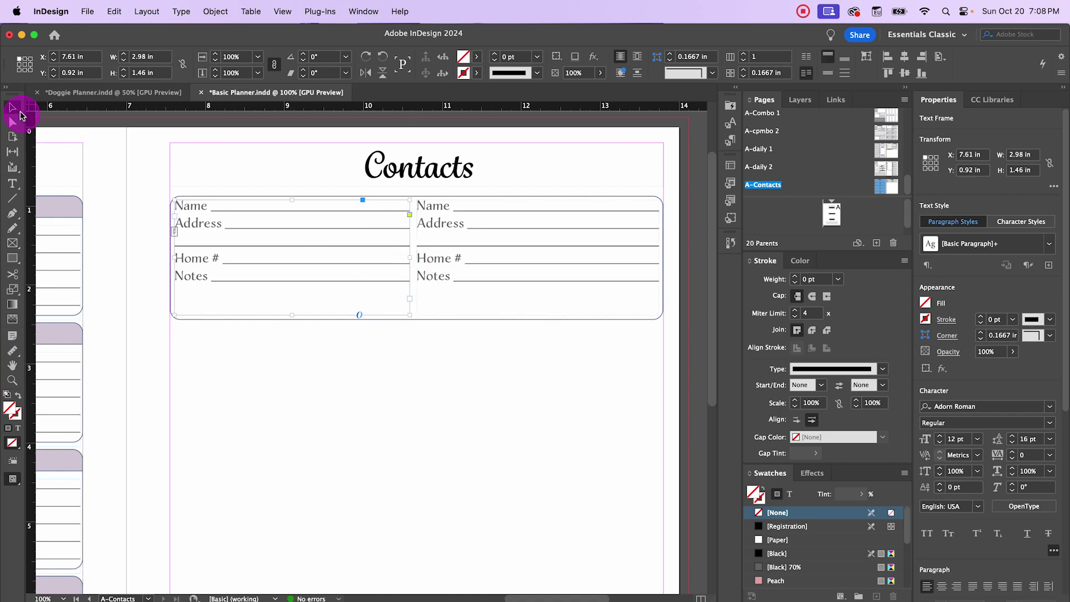
drag(327, 356, 350, 392)
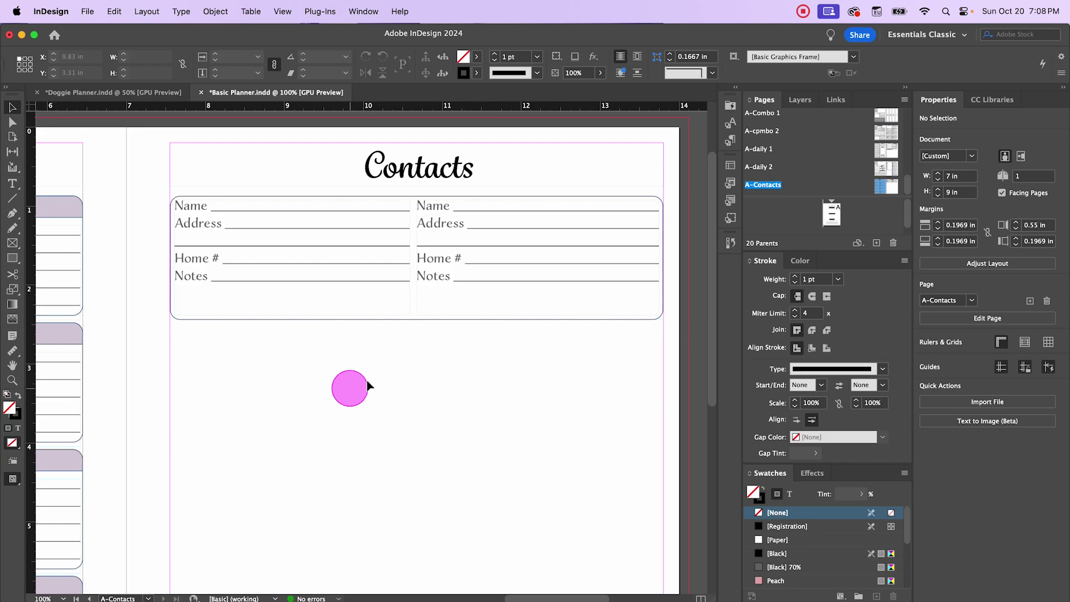
Step: Remove the Notes label from the right column, leaving only a full-width underlined line
click(434, 270)
double_click(443, 275)
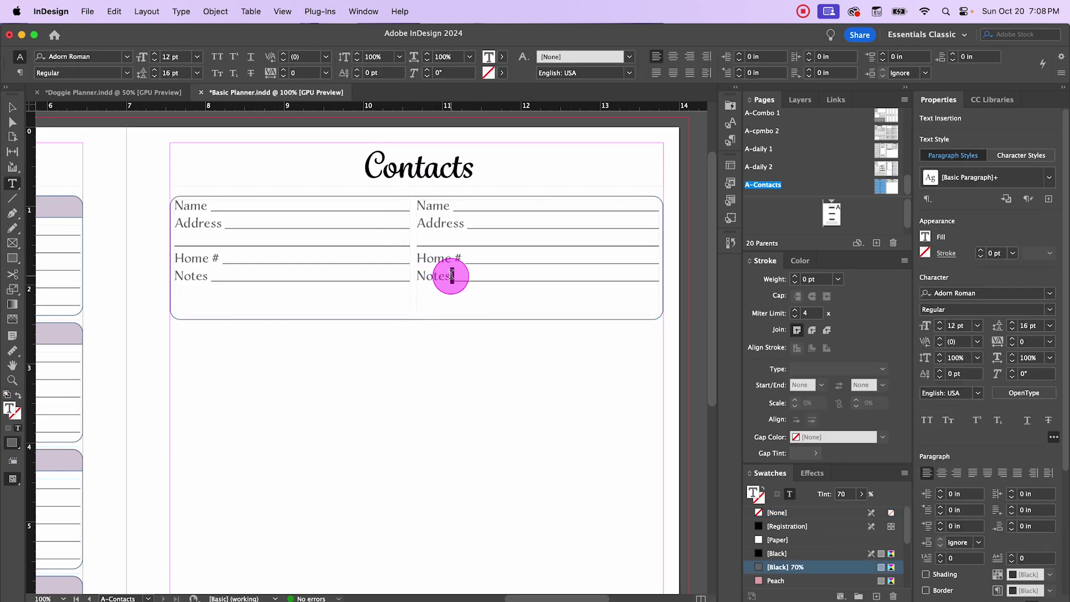
drag(447, 275, 485, 280)
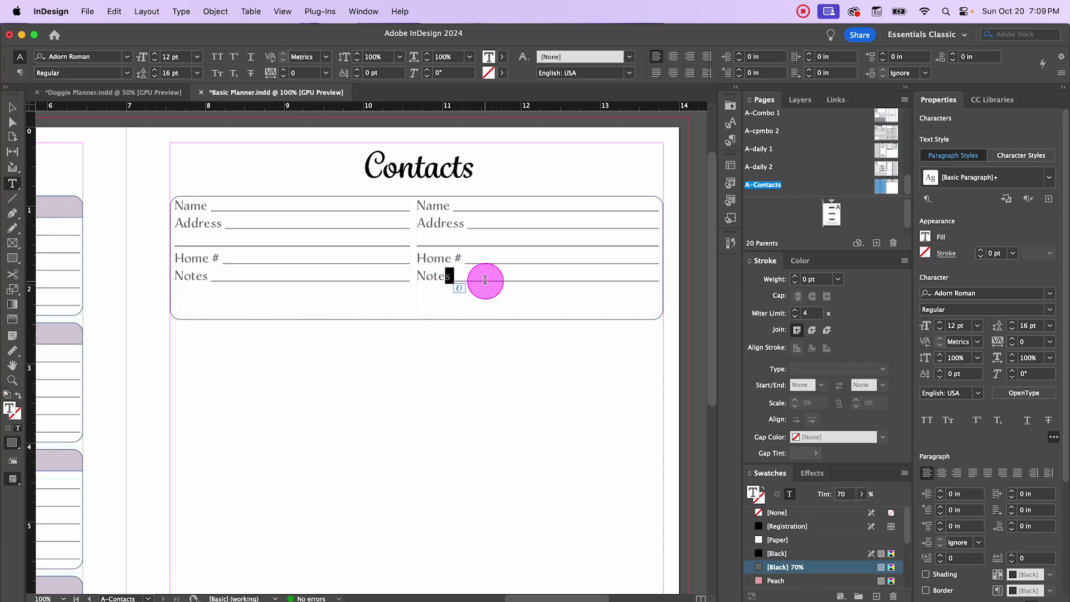
key(BackSpace)
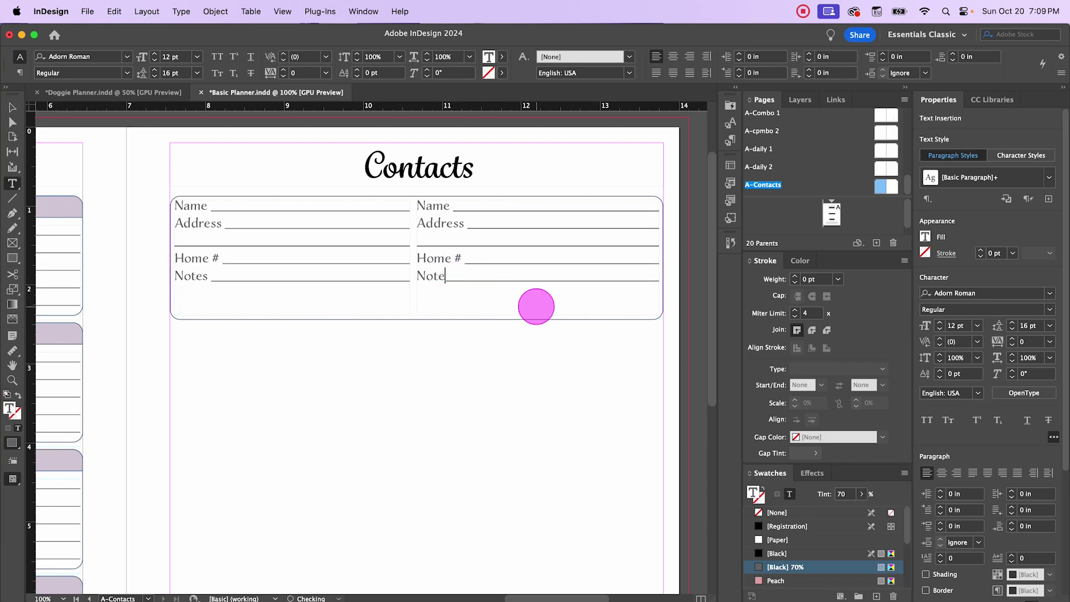
key(super+shift+u)
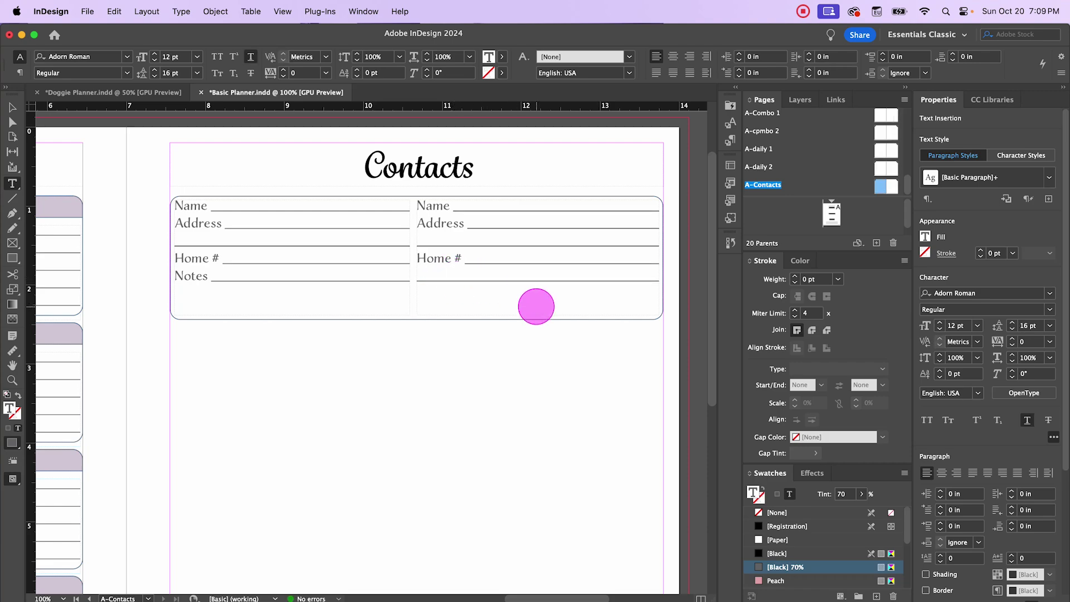
Step: Replace the Name label in the right column with "Business"
click(449, 205)
key(BackSpace)
key(BackSpace)
key(BackSpace)
key(BackSpace)
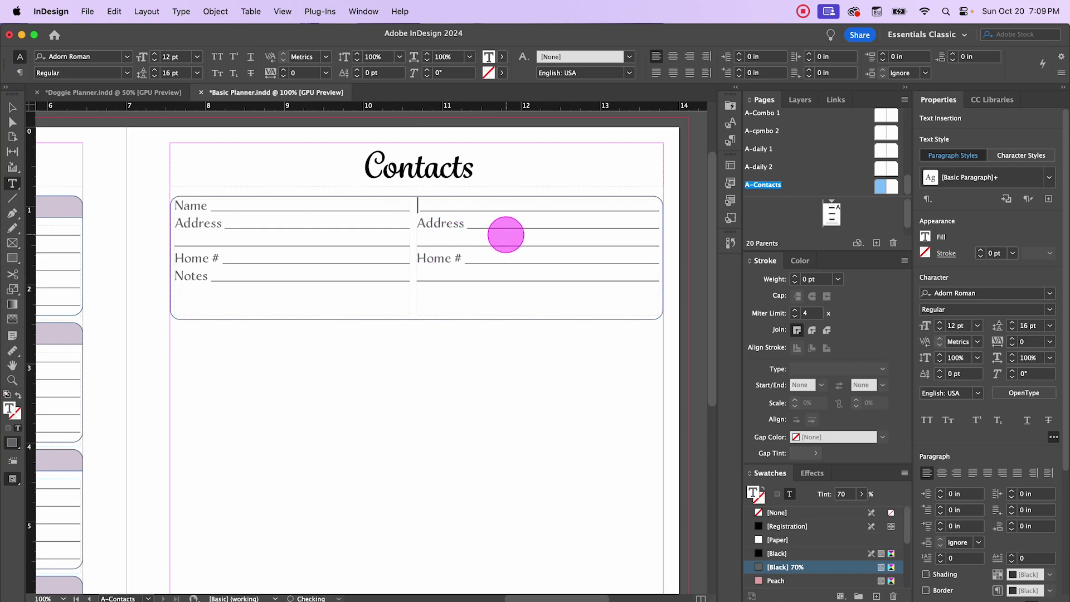
text(Business)
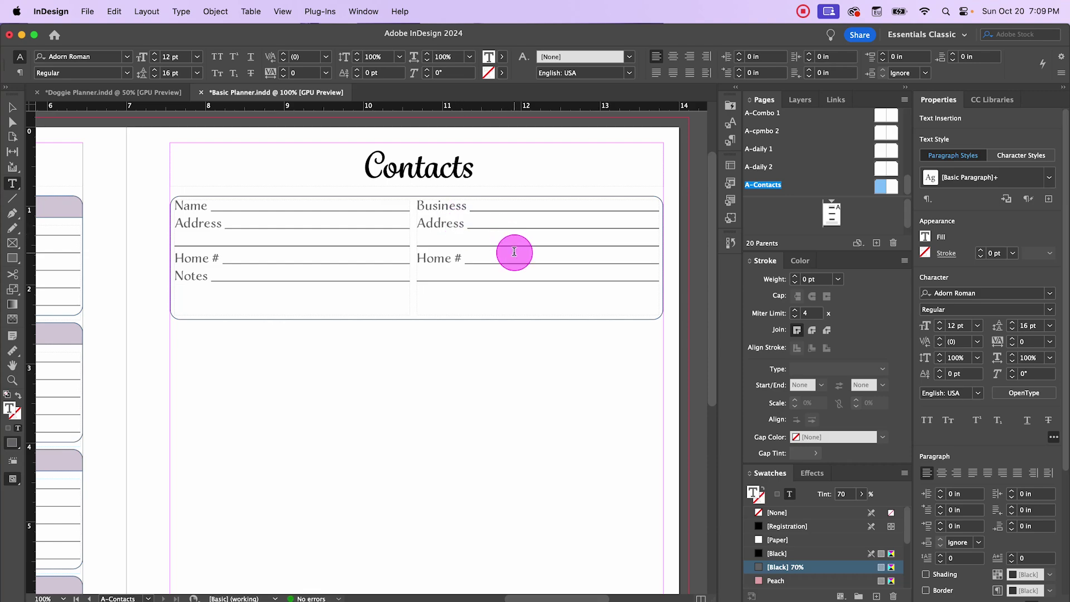
Step: Change the right column's Address label to "Email" and its Home # label to "Cell #"
key(BackSpace)
key(BackSpace)
text(Email)
click(451, 259)
key(BackSpace)
key(BackSpace)
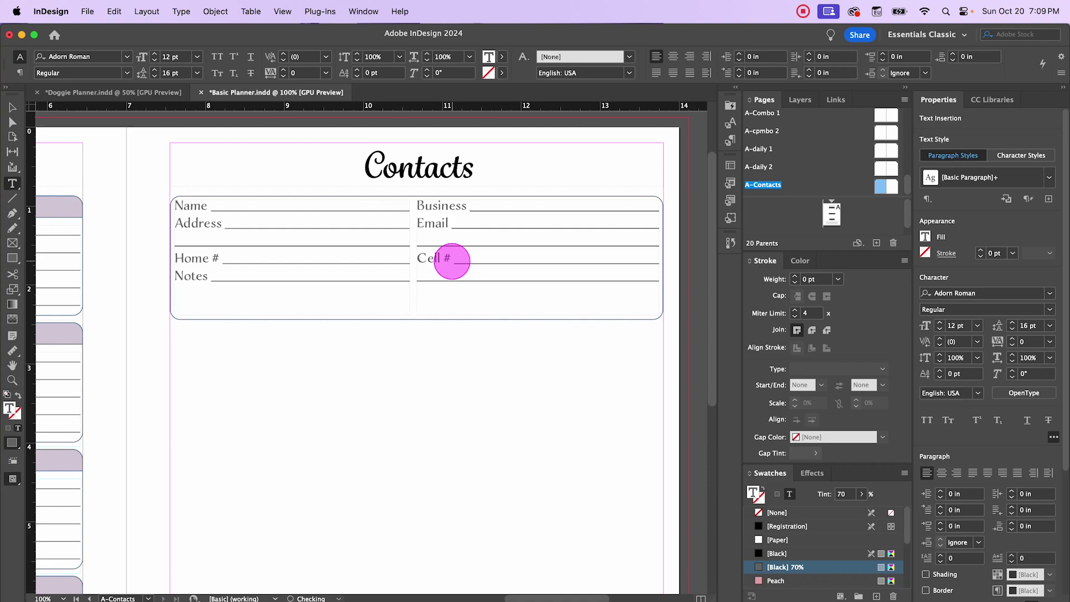
Step: Add a non-underlined "Birthday" label at the start of the blank line below Email in the right column
click(419, 246)
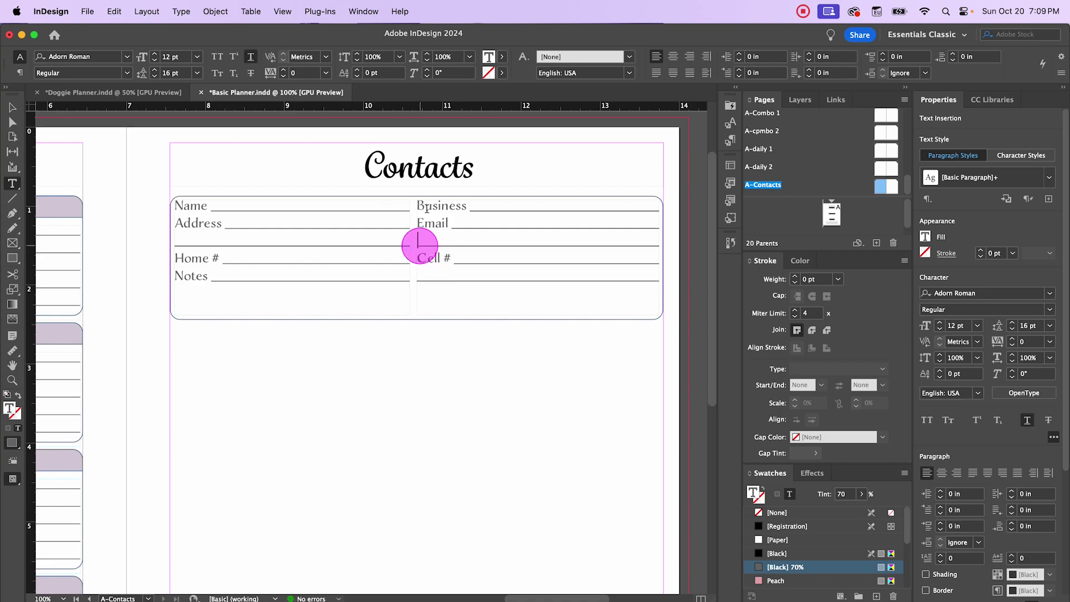
click(250, 56)
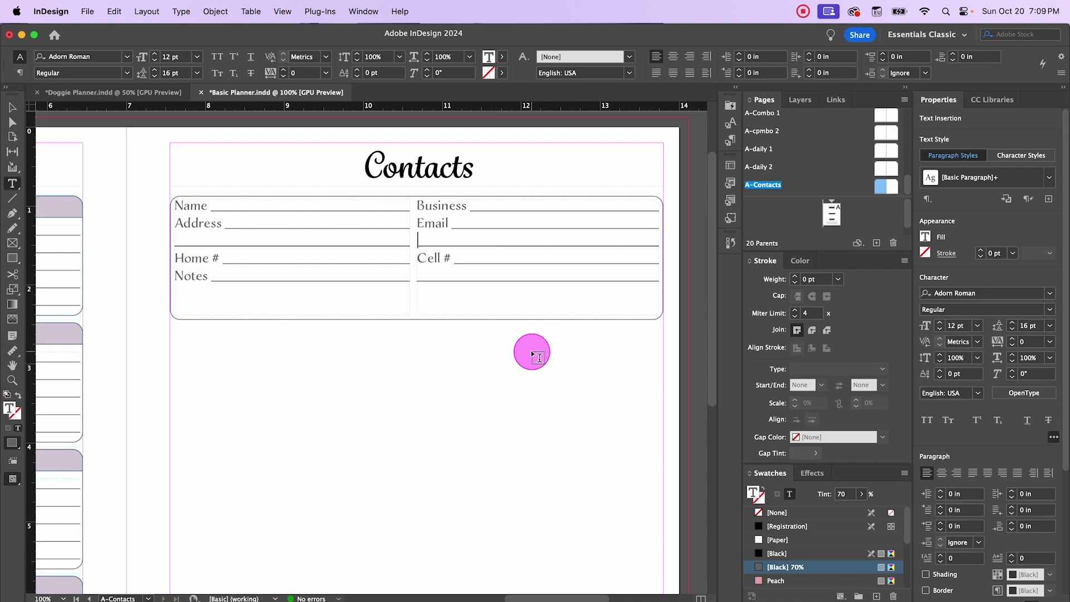
text(Birt)
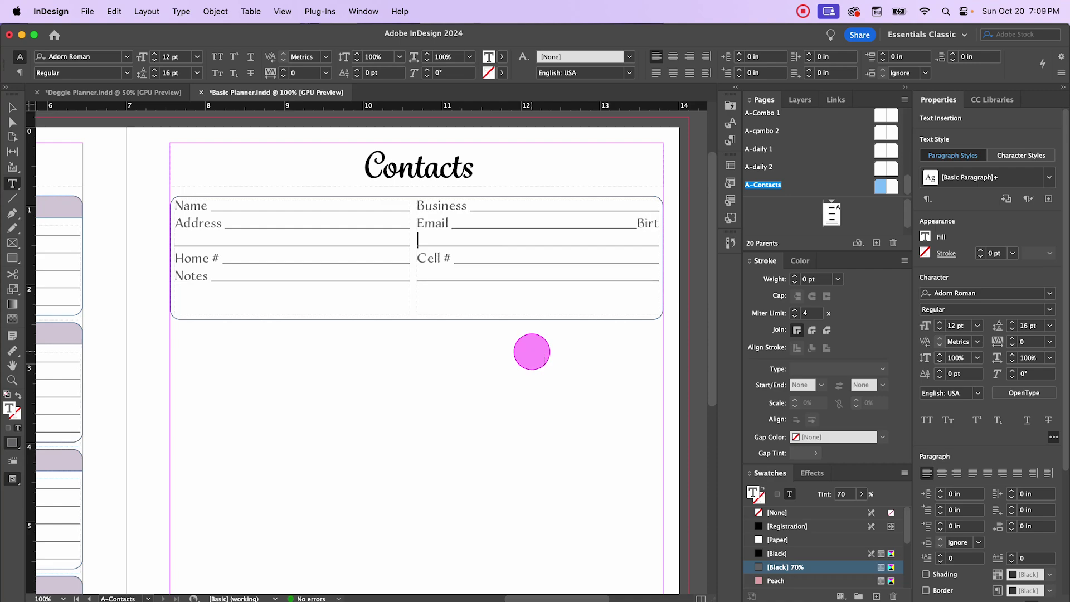
text(hday)
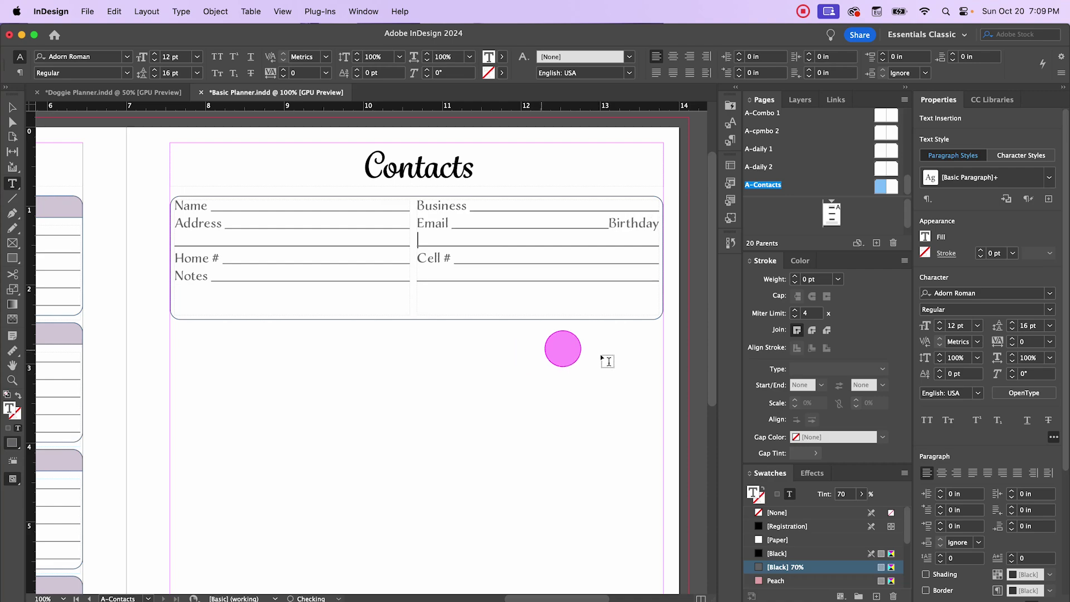
click(658, 238)
key(Return)
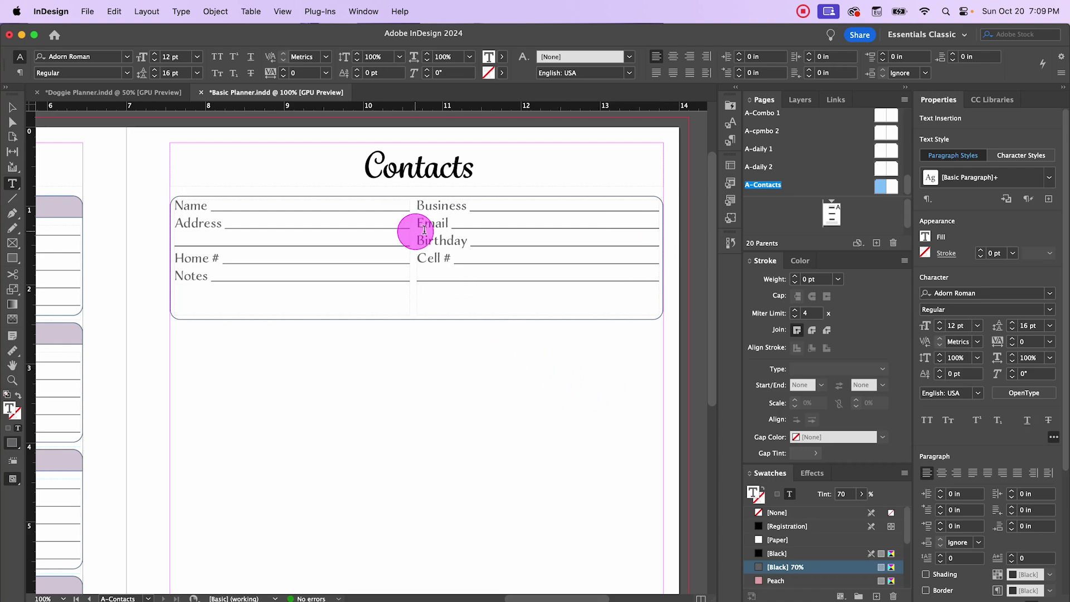
click(518, 384)
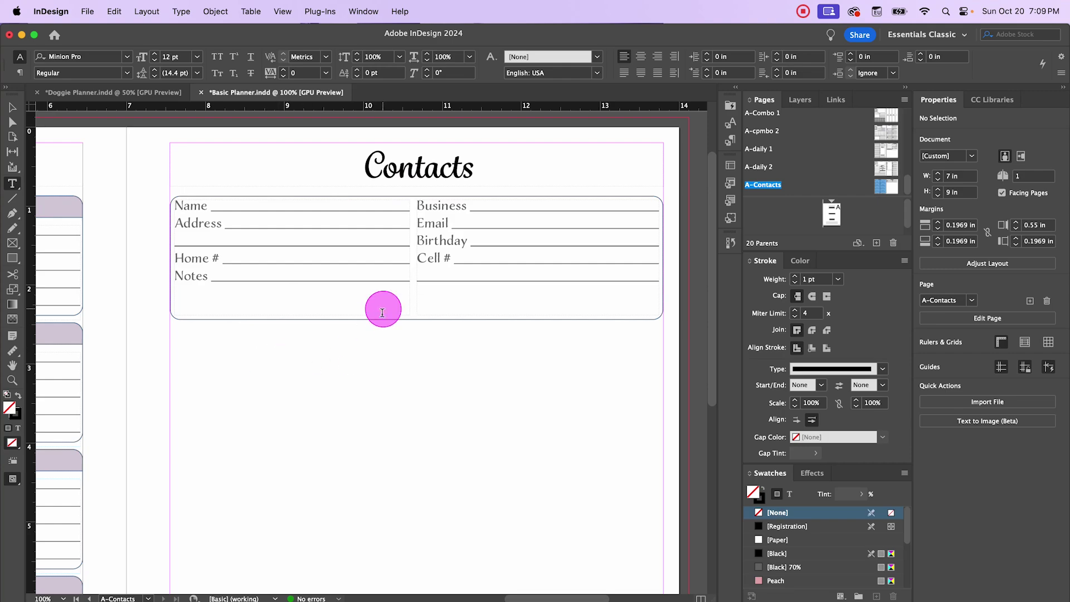
Step: Shorten the left and right column text frames to 1.1 in high, ending just below their last lines
click(339, 308)
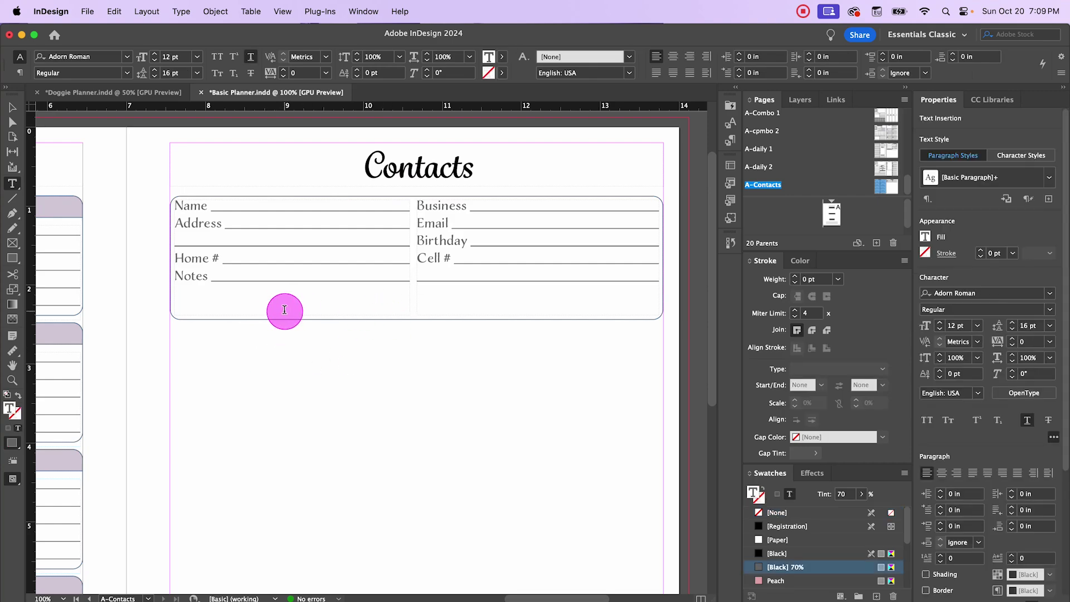
click(12, 107)
click(297, 319)
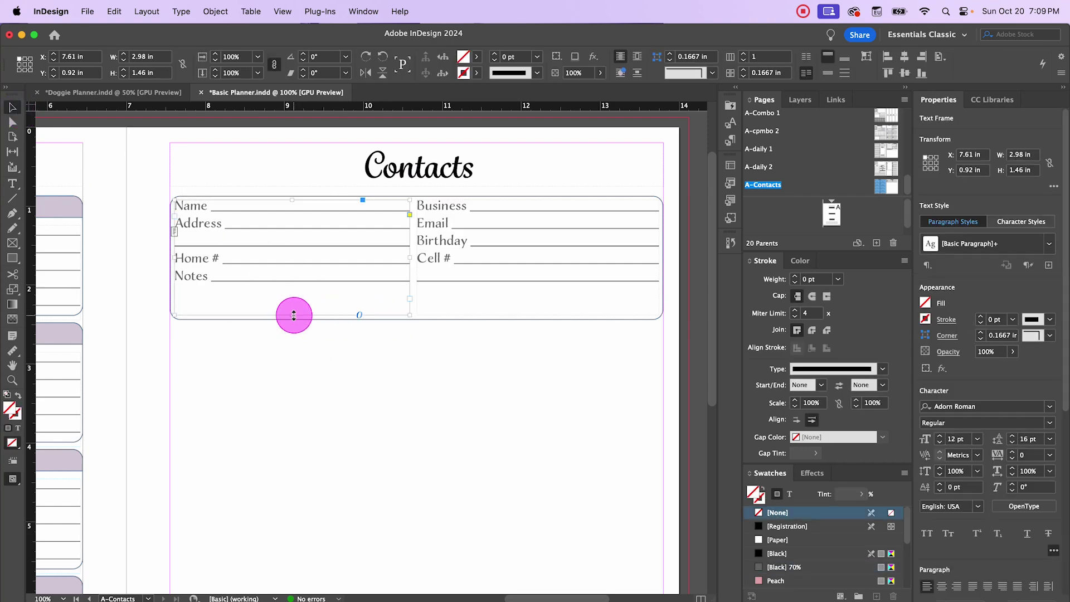
drag(296, 316, 299, 287)
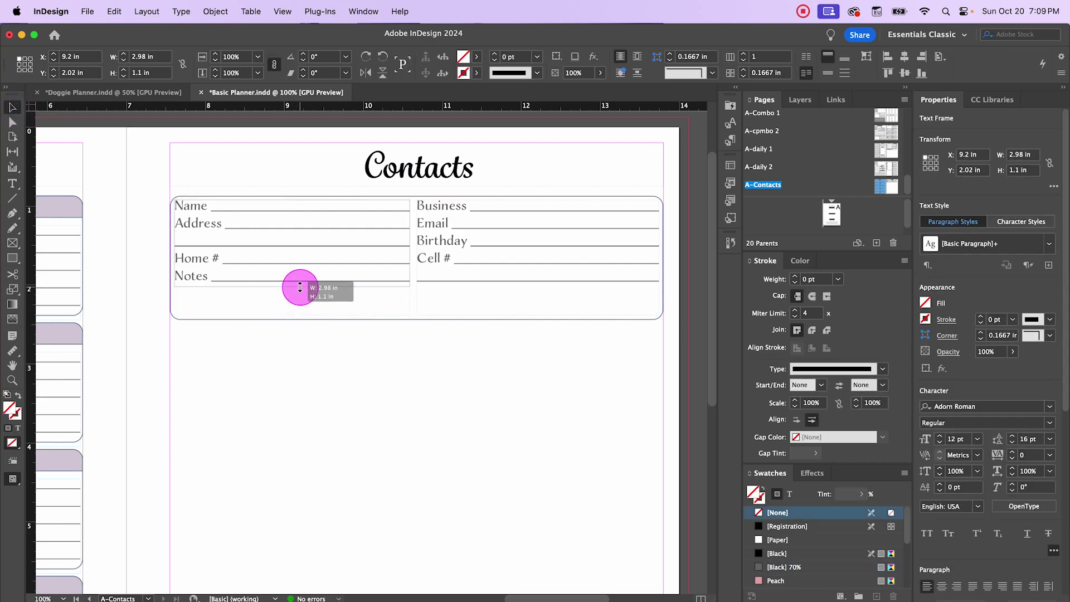
click(512, 312)
drag(541, 315, 538, 288)
key(super+z)
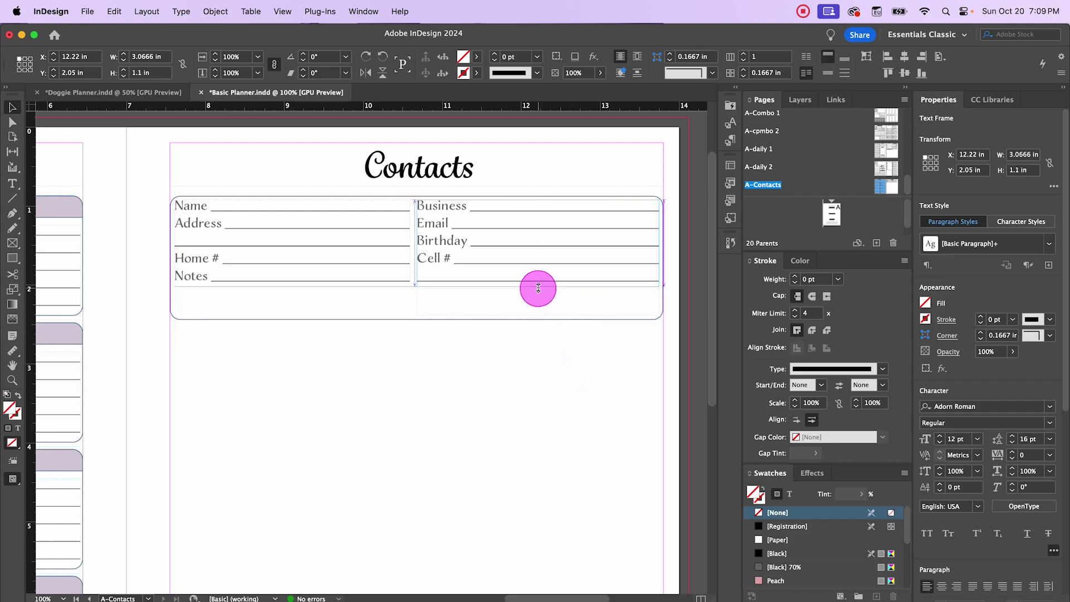
click(563, 389)
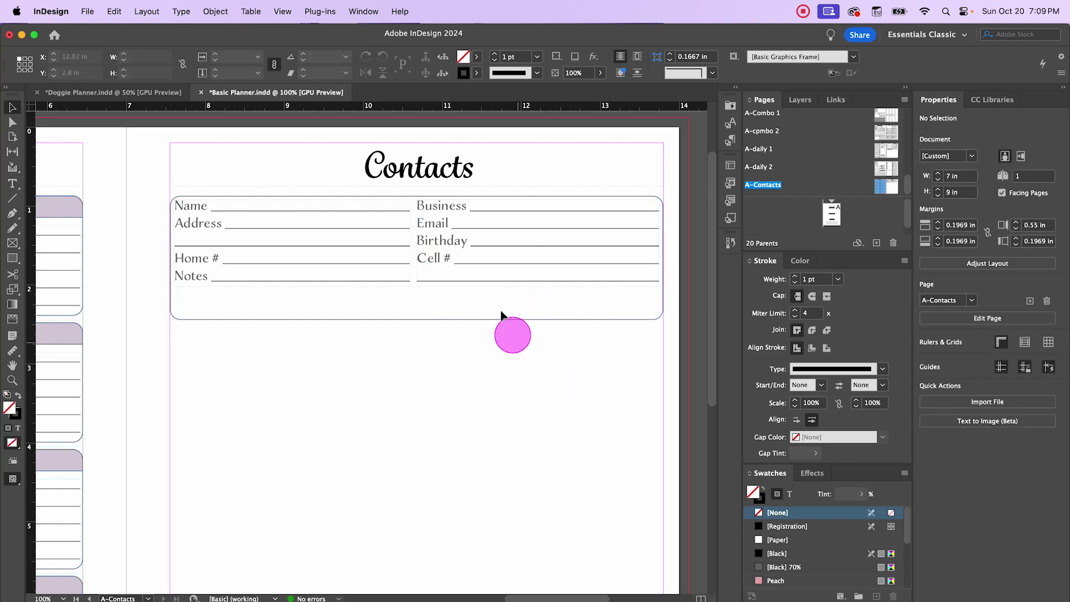
Step: Nudge both column text frames down together to Y 0.9617 in inside the rounded box
click(480, 245)
shift+click(342, 245)
key(Down)
key(Down)
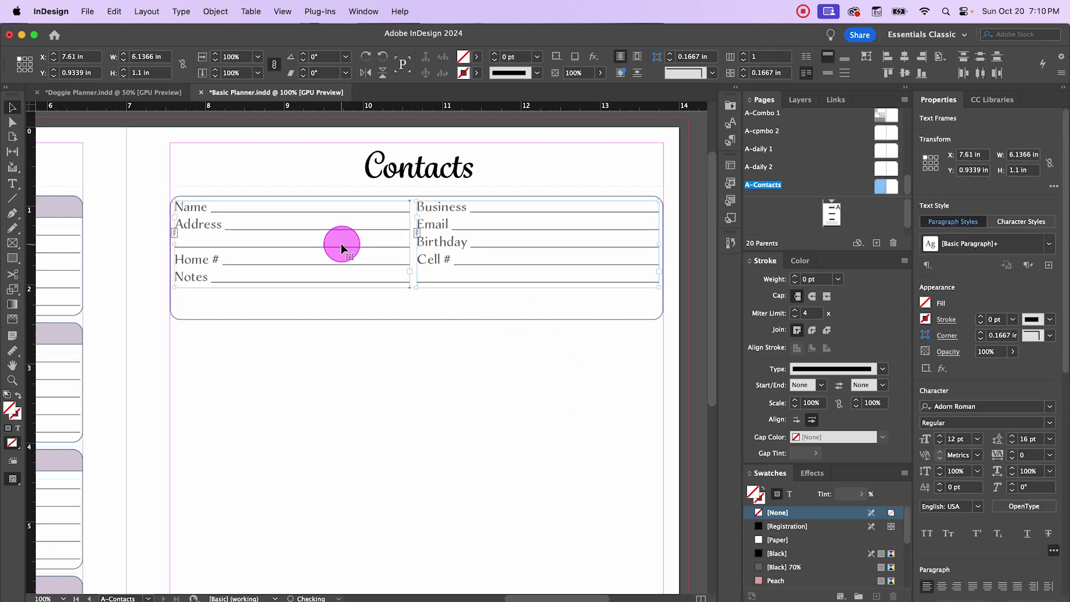
key(Down)
click(343, 367)
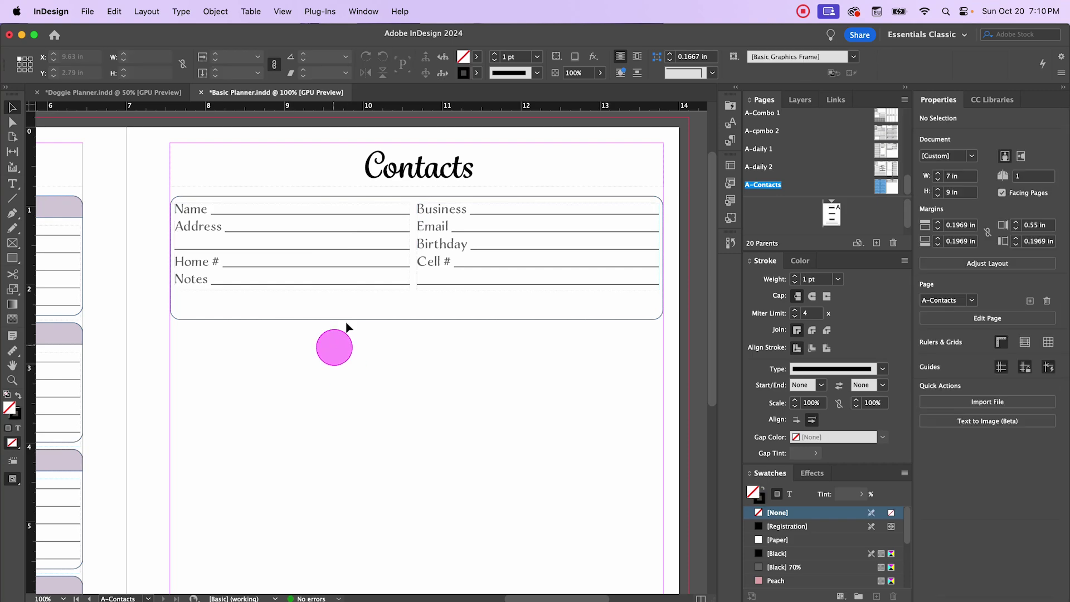
Step: Shorten the rounded box to about 1.19 in high so it ends just below the last fill-in lines
click(418, 318)
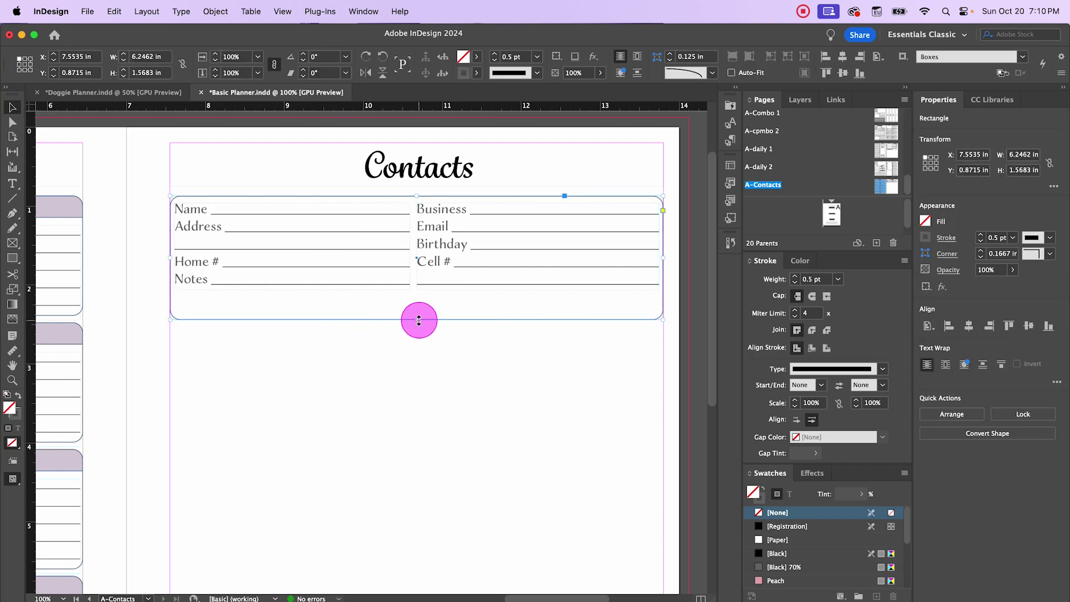
drag(419, 319, 421, 289)
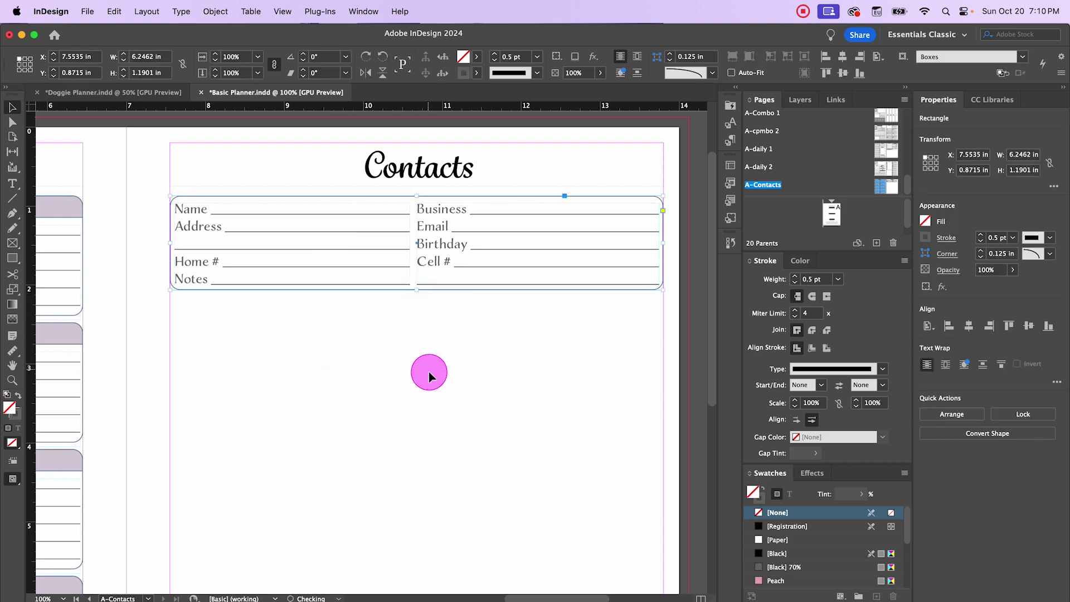
click(429, 373)
click(408, 290)
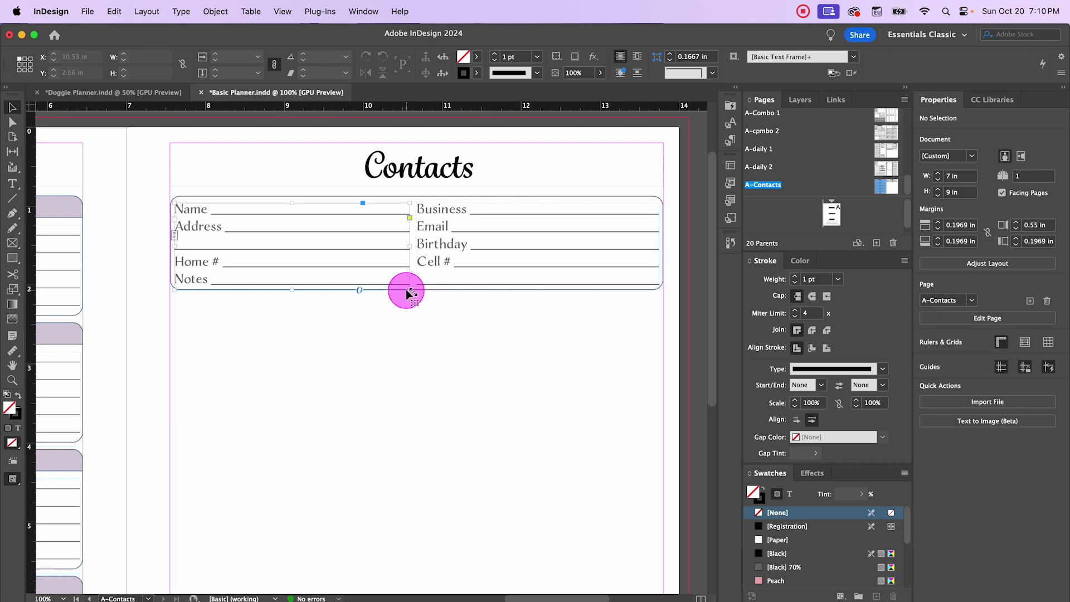
click(415, 289)
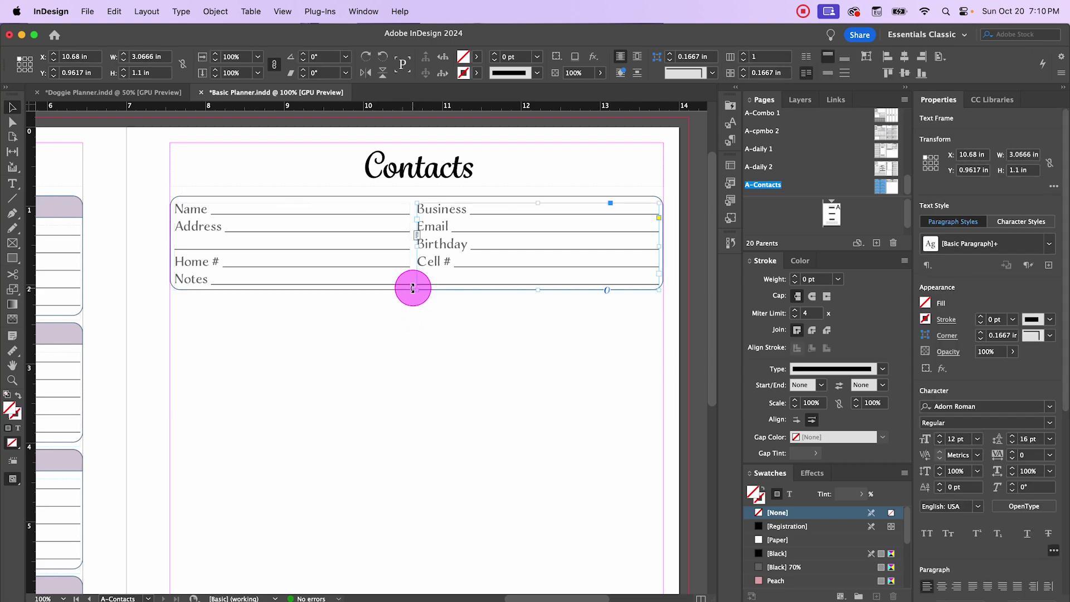
click(394, 399)
Step: Try duplicating the ungrouped entry box and its two text columns directly below the original
key(super+minus)
scroll(478, 370, left, 5)
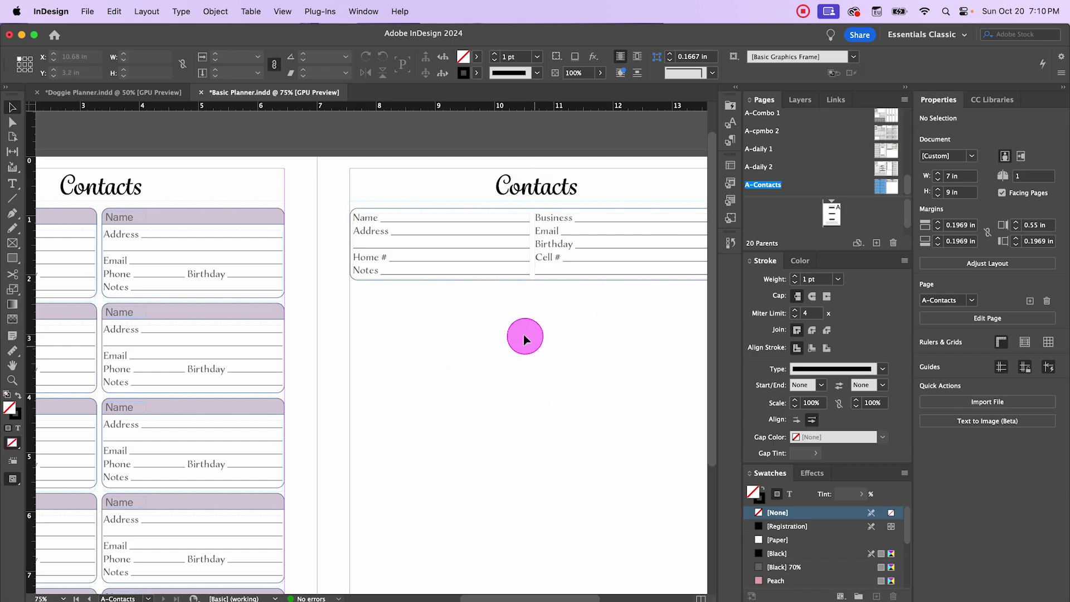
scroll(523, 334, right, 2)
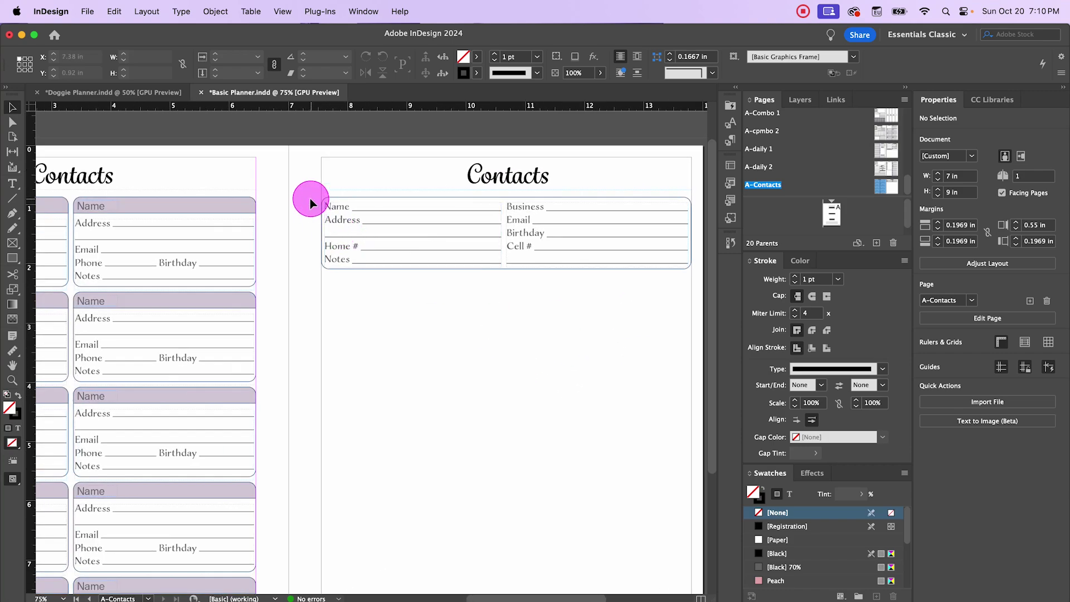
drag(306, 201, 687, 282)
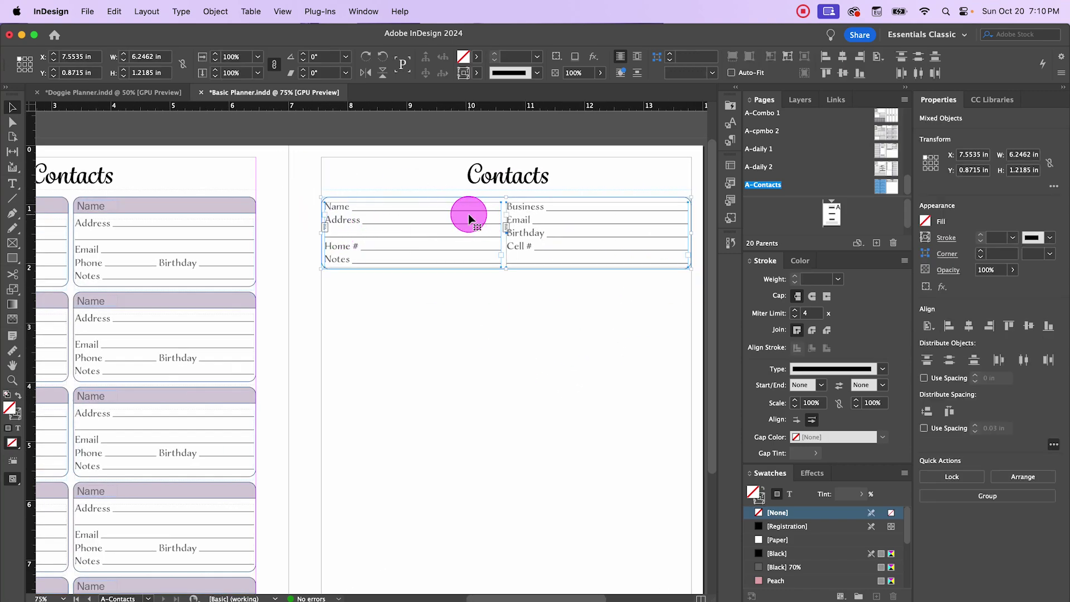
drag(468, 218, 486, 296)
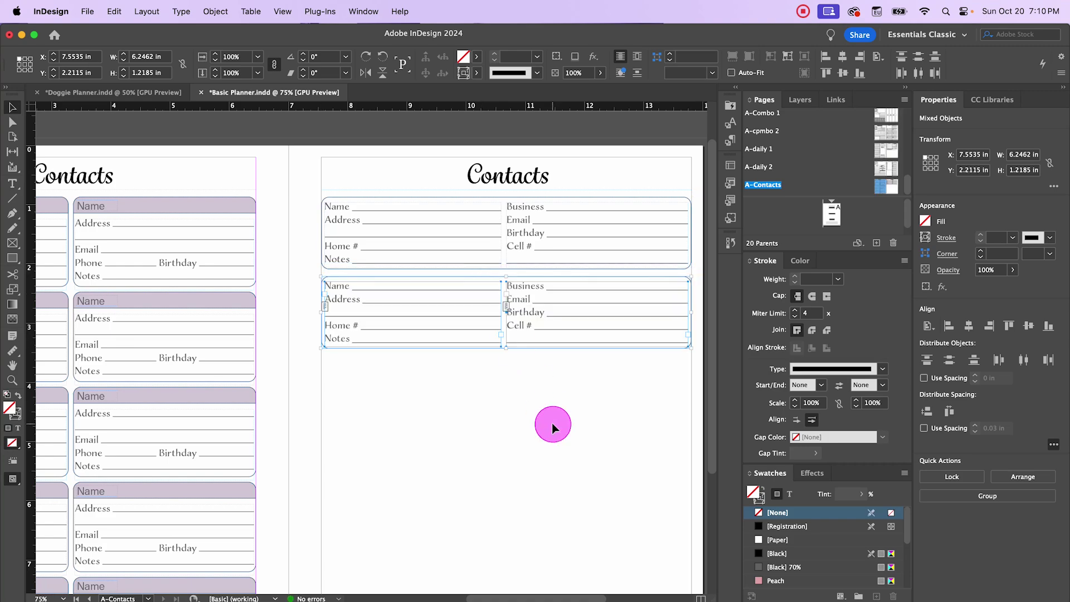
key(super+z)
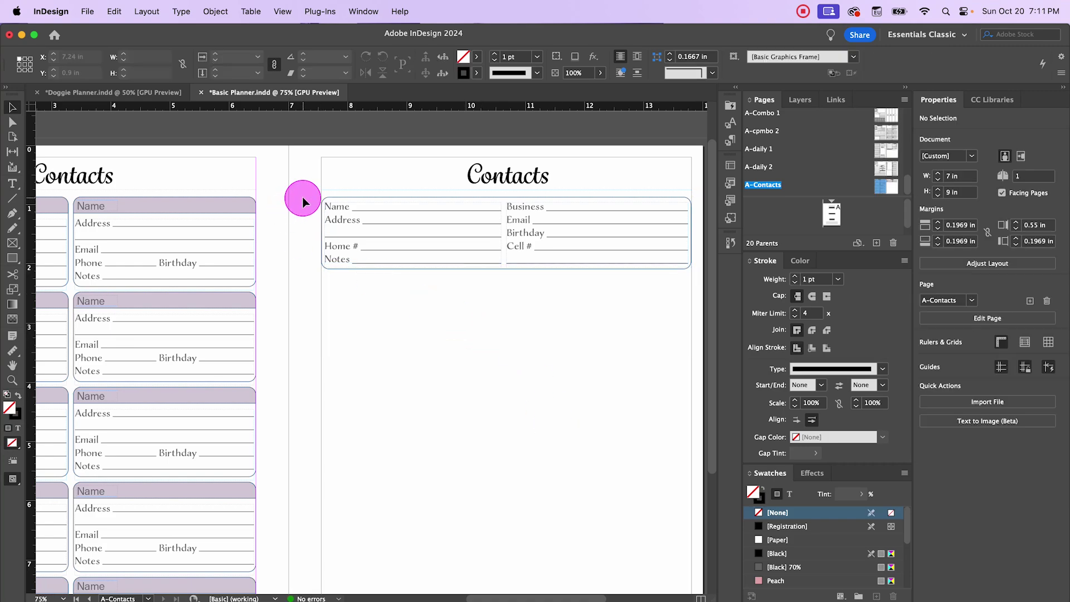
Step: Group the rounded box with its two text columns and duplicate the group directly below at Y 2.2115 in
scroll(711, 296, right, 5)
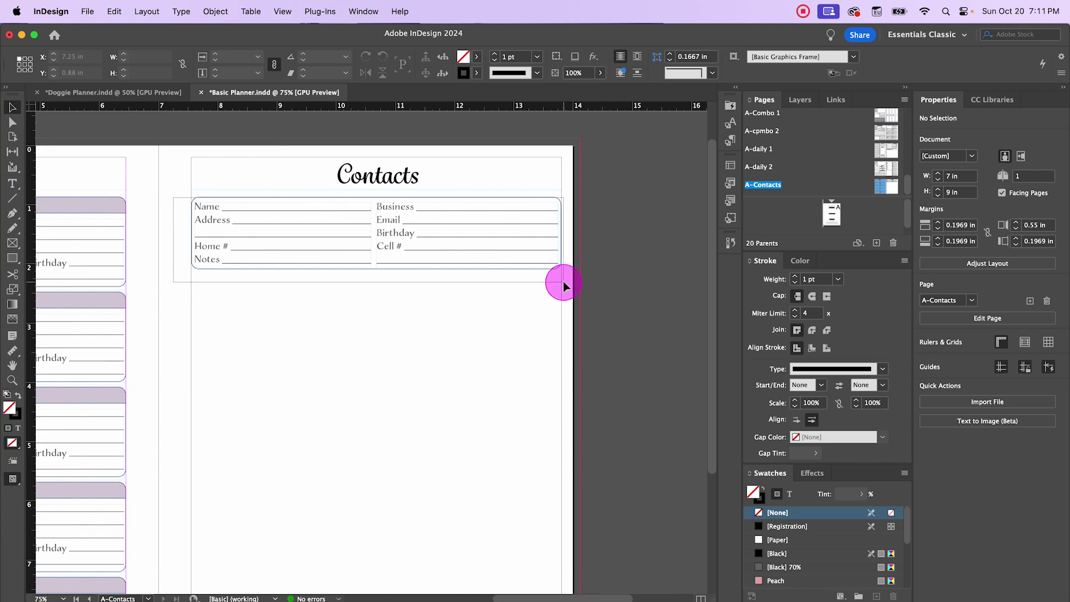
drag(567, 287, 566, 283)
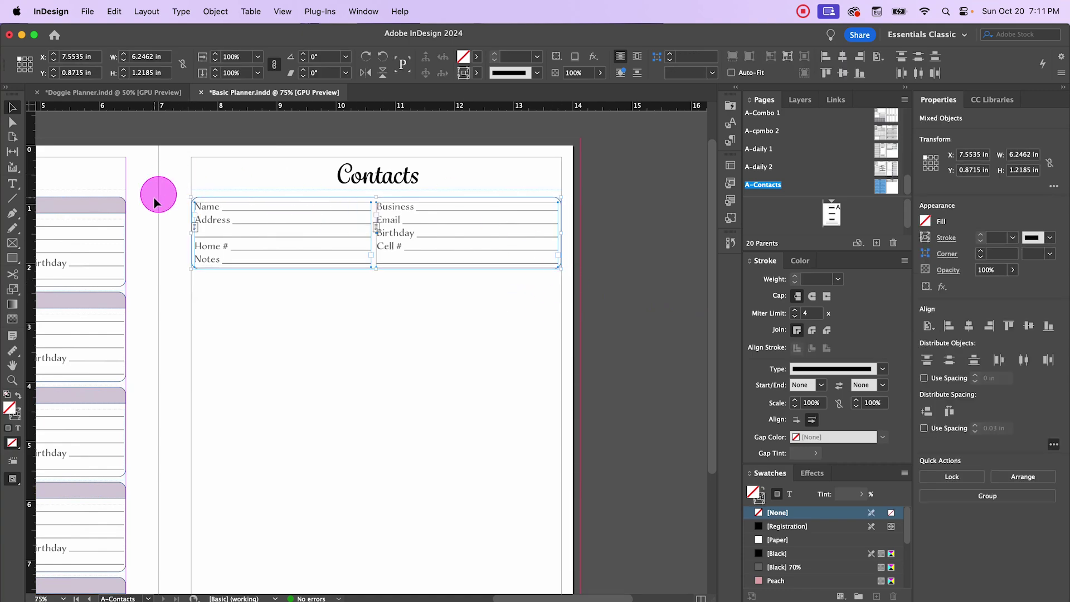
click(438, 325)
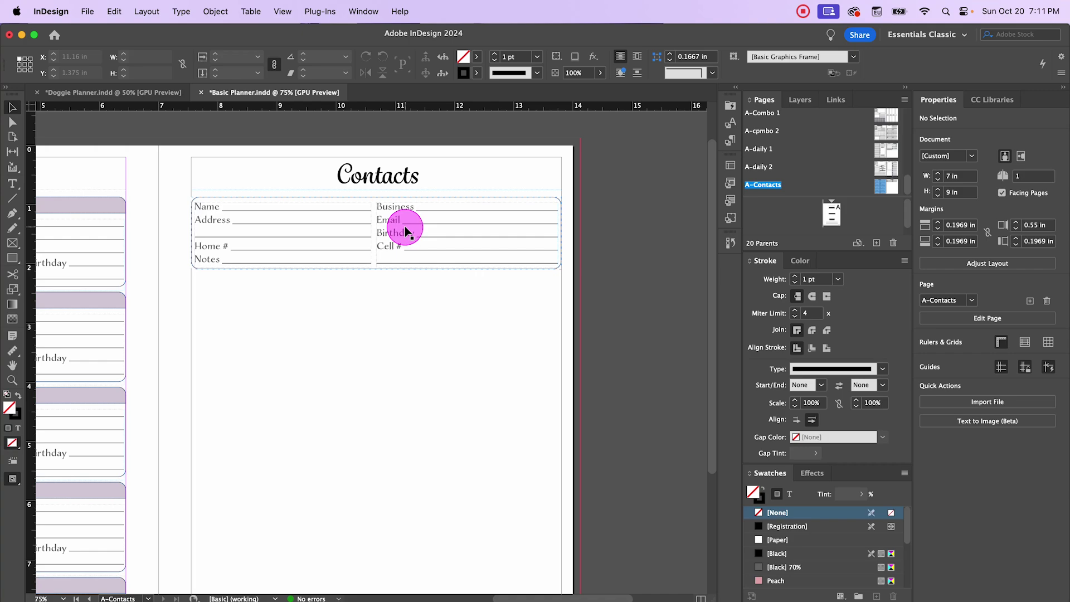
drag(405, 230, 401, 308)
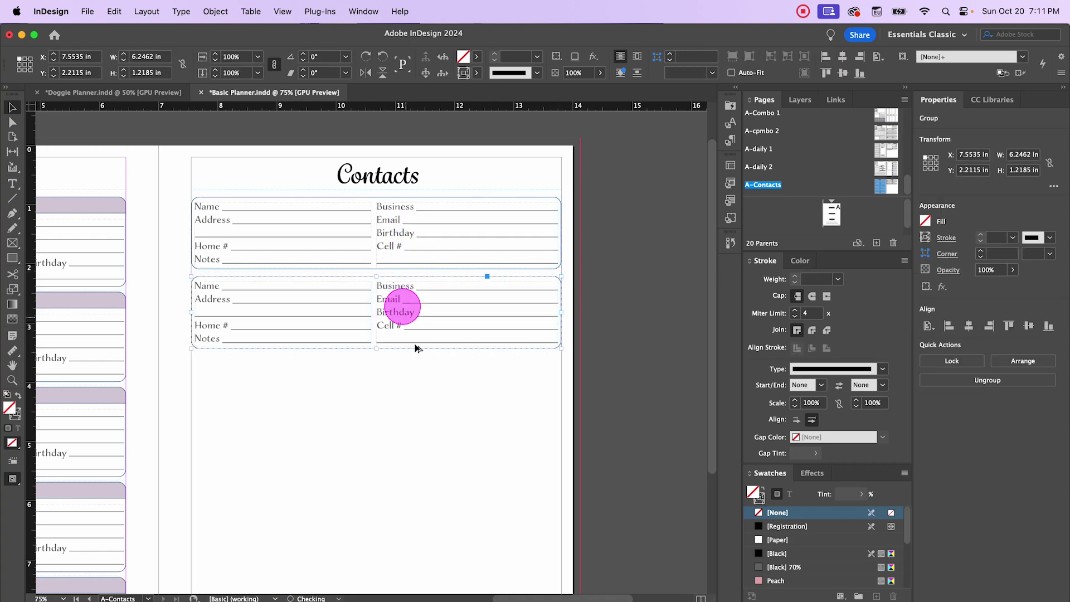
Step: Step and repeat the duplicated entry group 4 times with a 1.34 in vertical and 0 in horizontal offset
key(super+minus)
drag(366, 379, 437, 375)
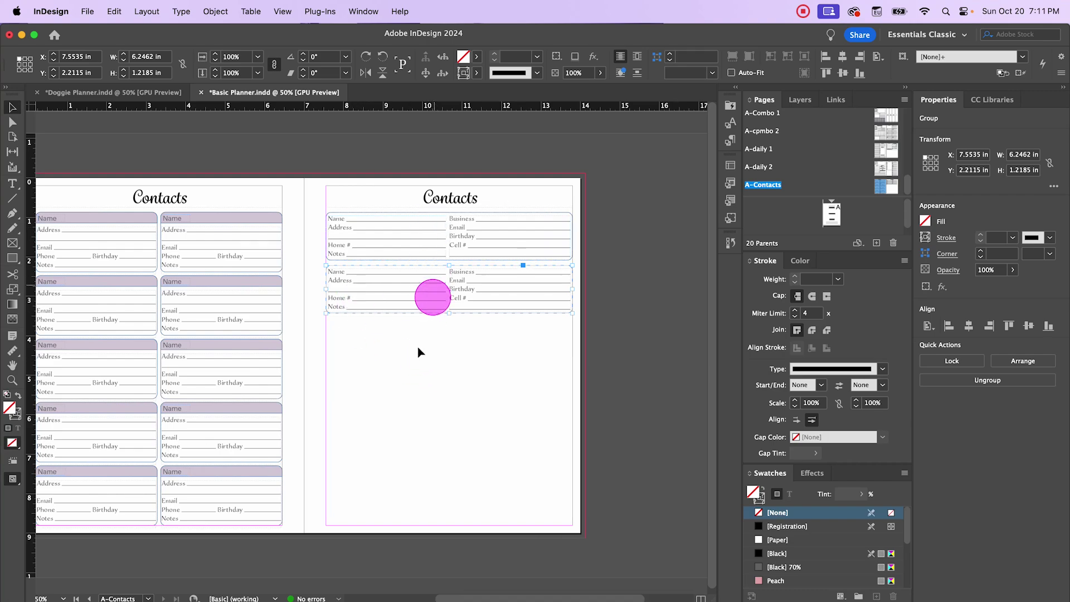
click(113, 11)
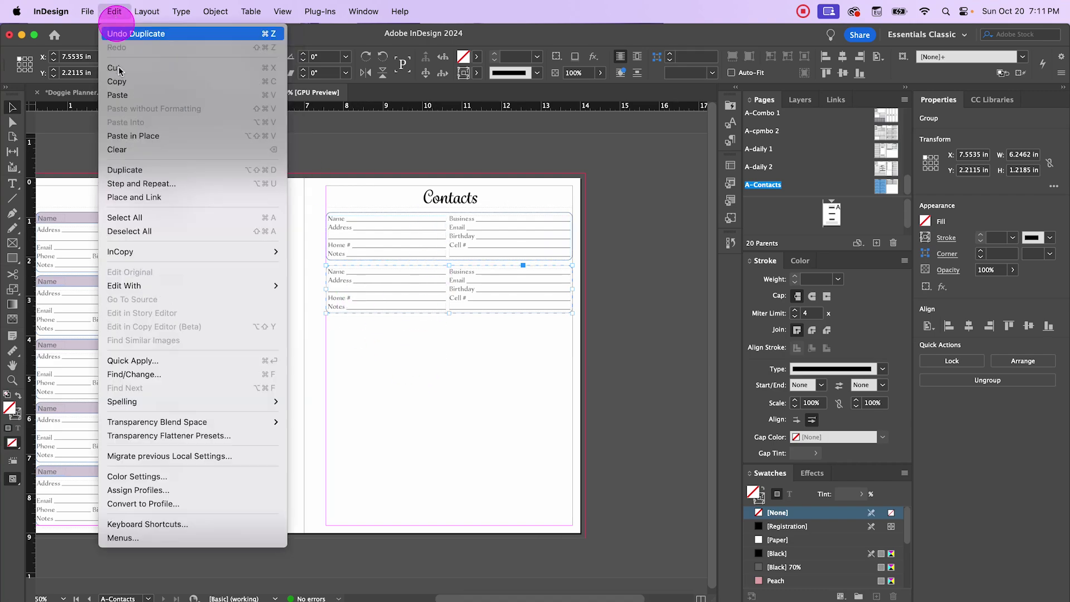
click(141, 183)
text(4)
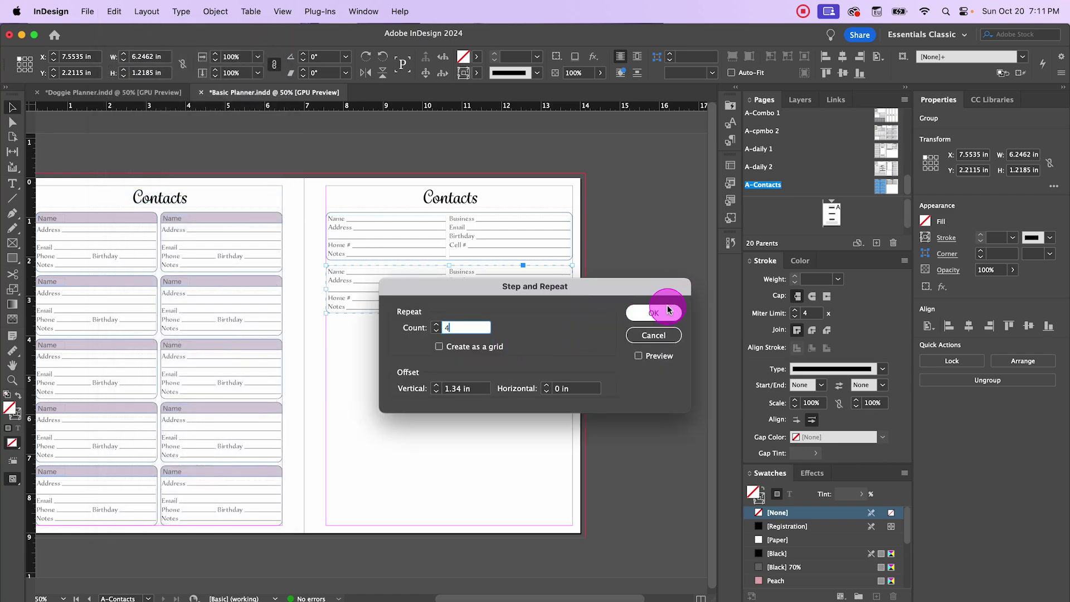
click(668, 310)
click(626, 329)
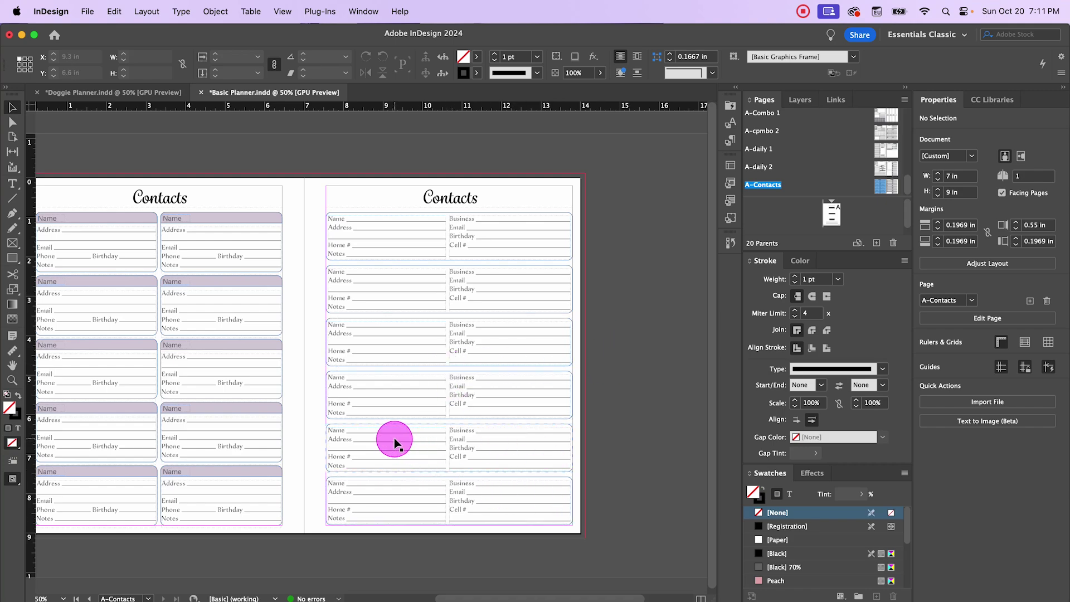
scroll(395, 443, up, 1)
scroll(390, 437, down, 1)
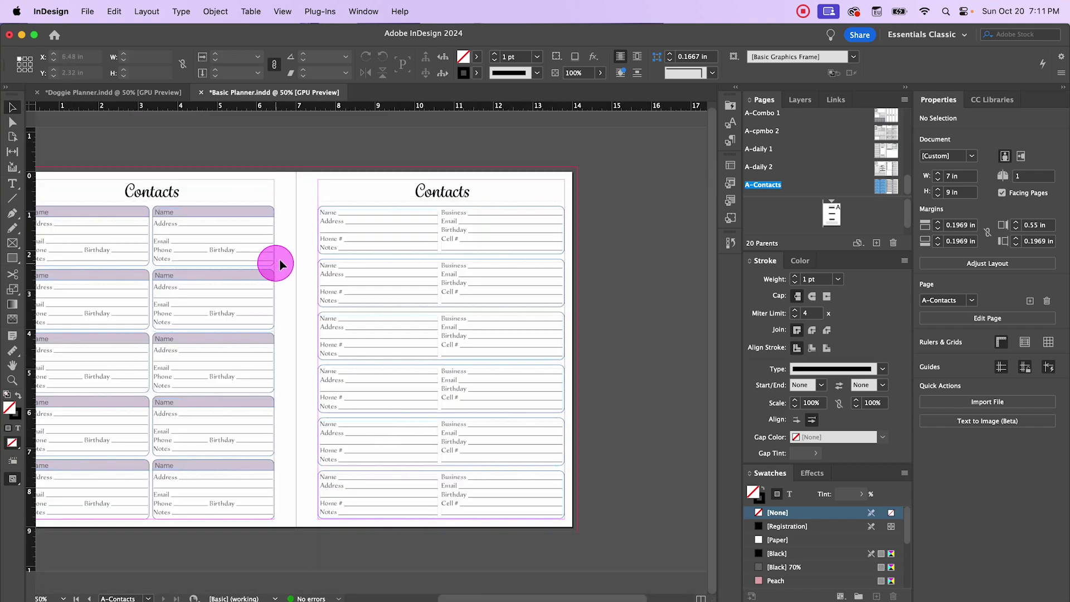
scroll(290, 262, left, 2)
scroll(607, 238, up, 1)
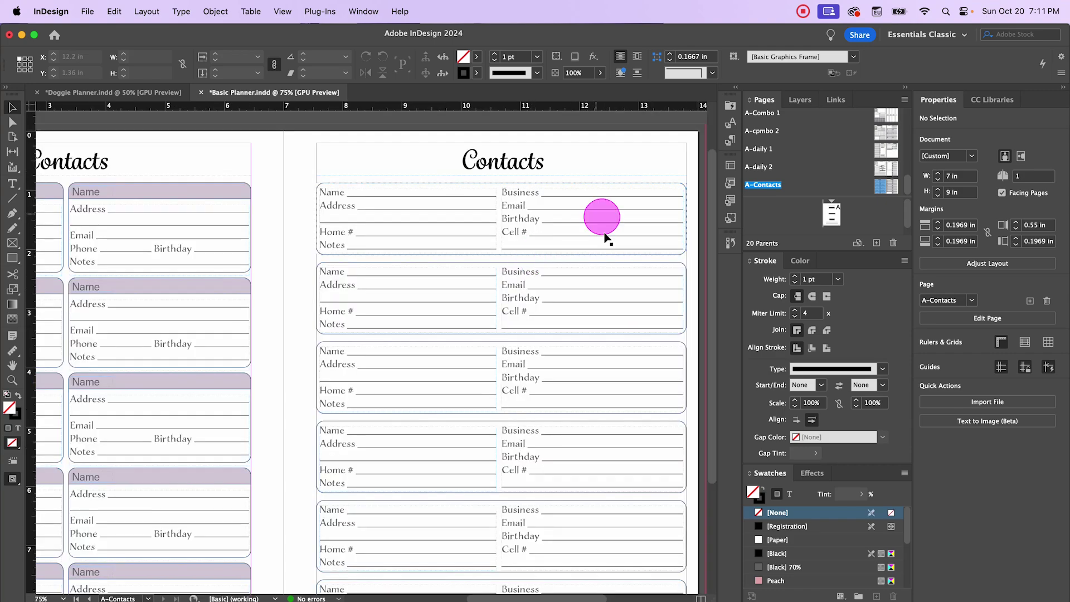
scroll(268, 279, down, 1)
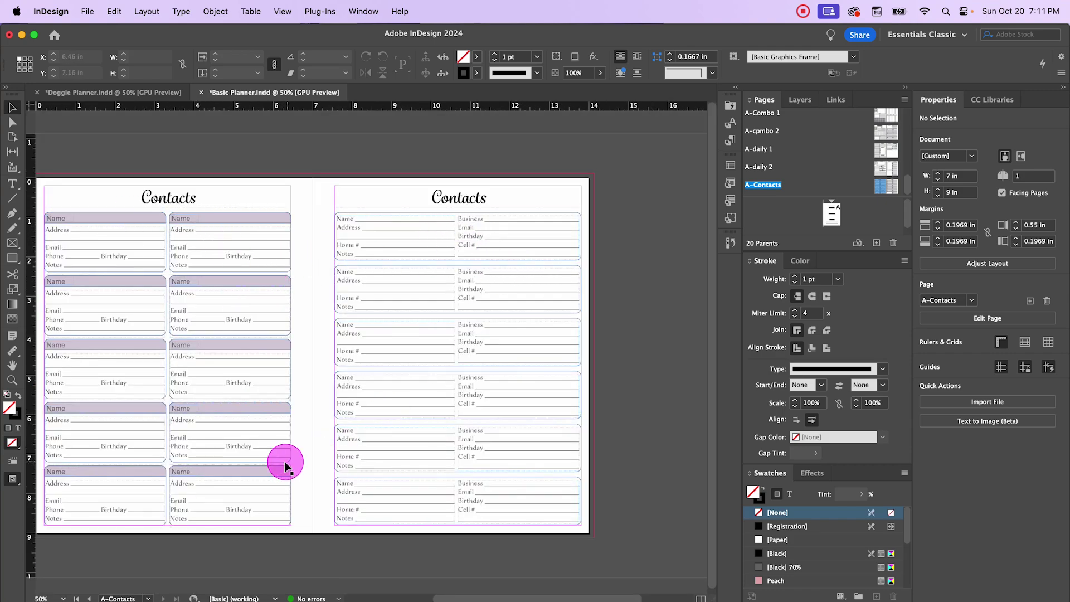
drag(310, 268, 375, 275)
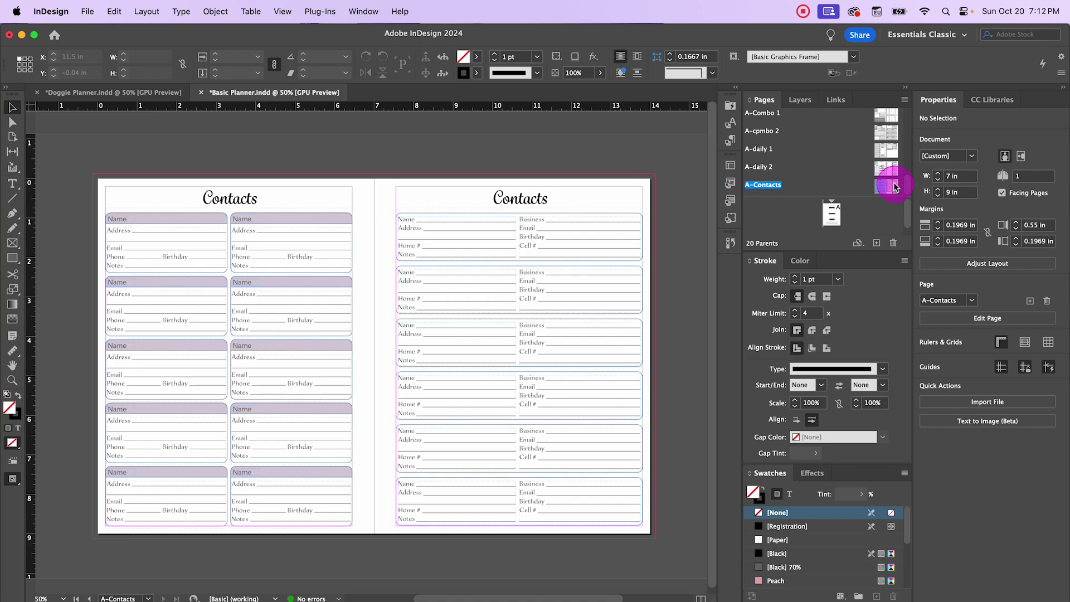
Step: Add a new parent spread with prefix A and name it "Passwords"
click(877, 244)
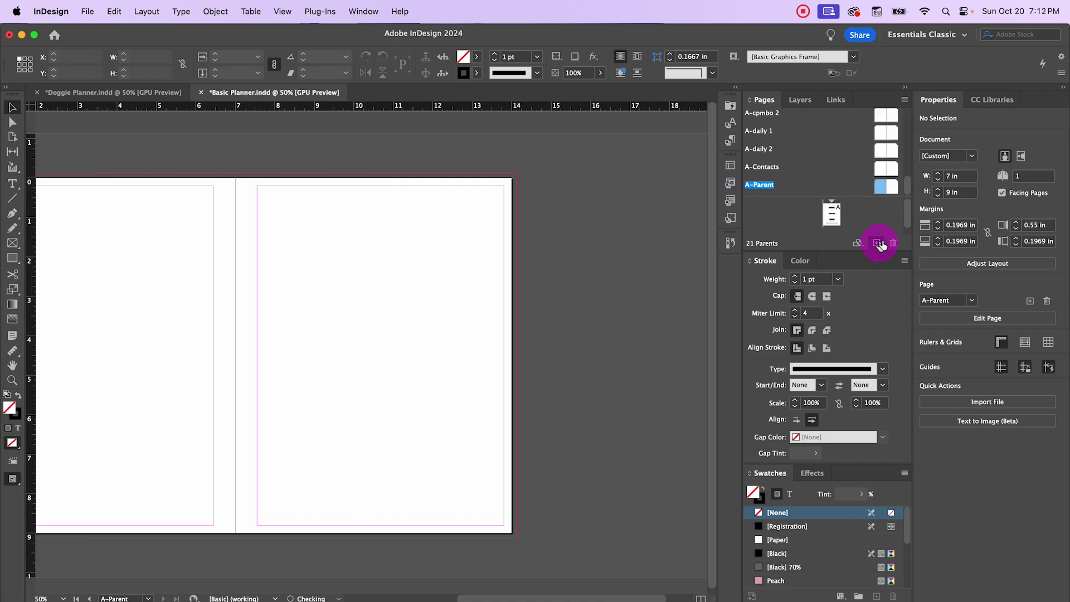
right_click(761, 185)
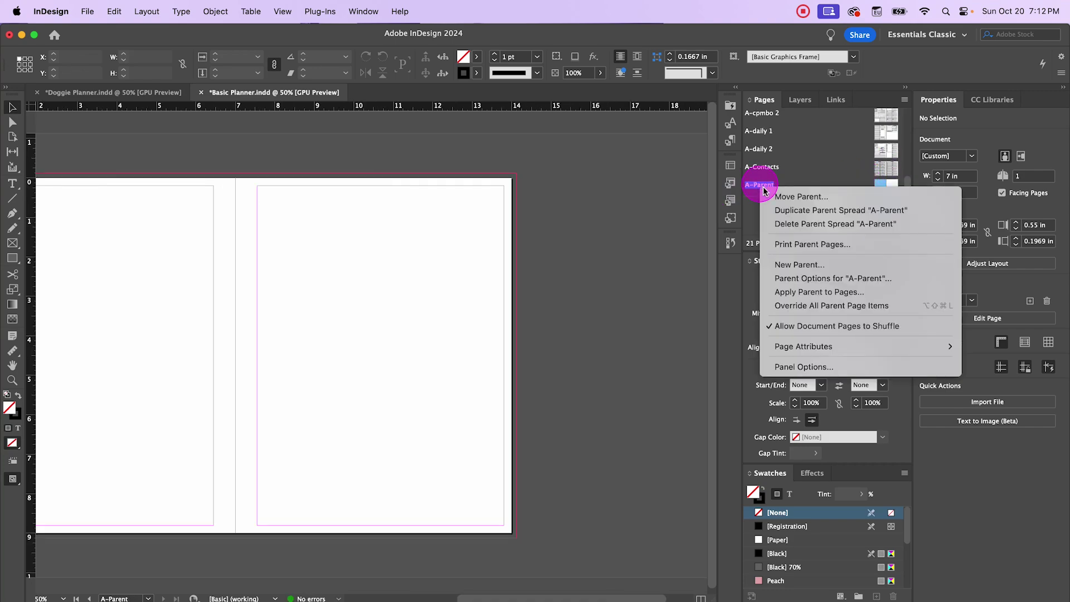
click(788, 277)
key(Tab)
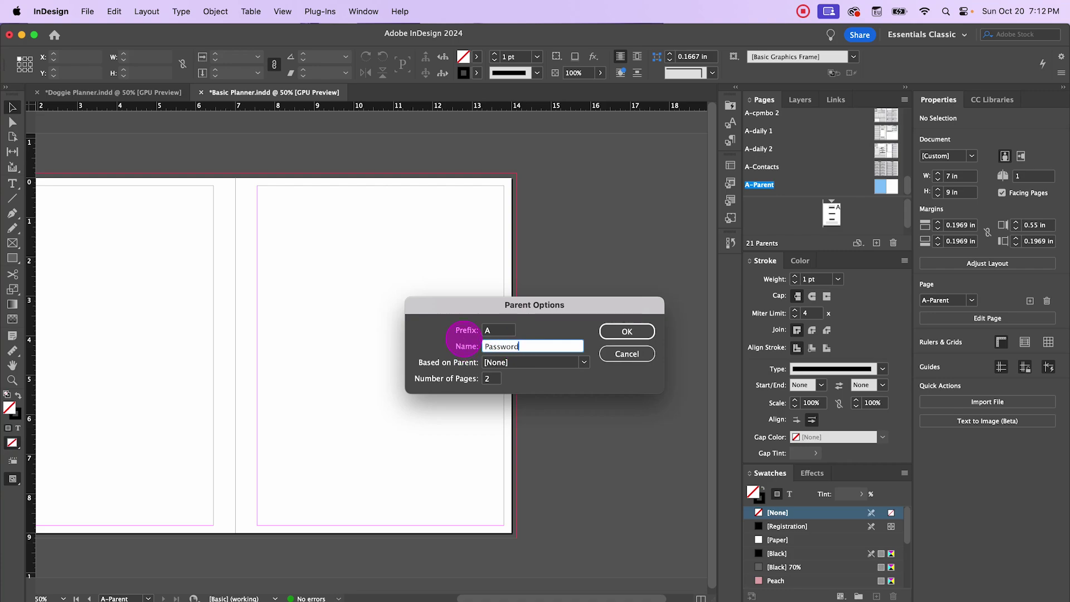
click(626, 330)
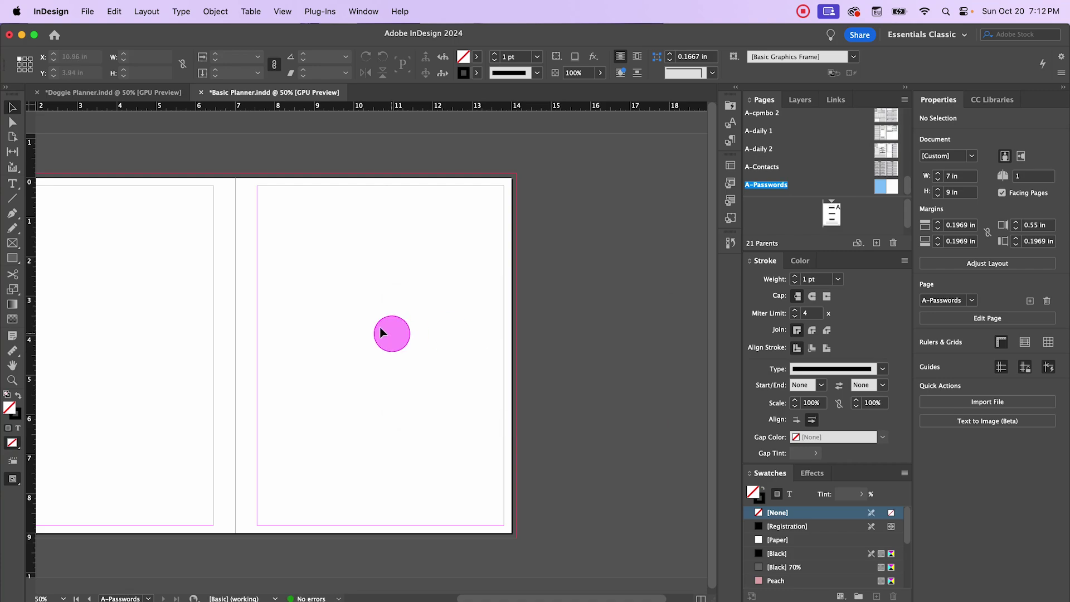
Step: Copy the first contact box from the A-Contacts left page and paste it in place on the A-Passwords spread
scroll(382, 332, left, 5)
scroll(539, 311, left, 2)
double_click(895, 171)
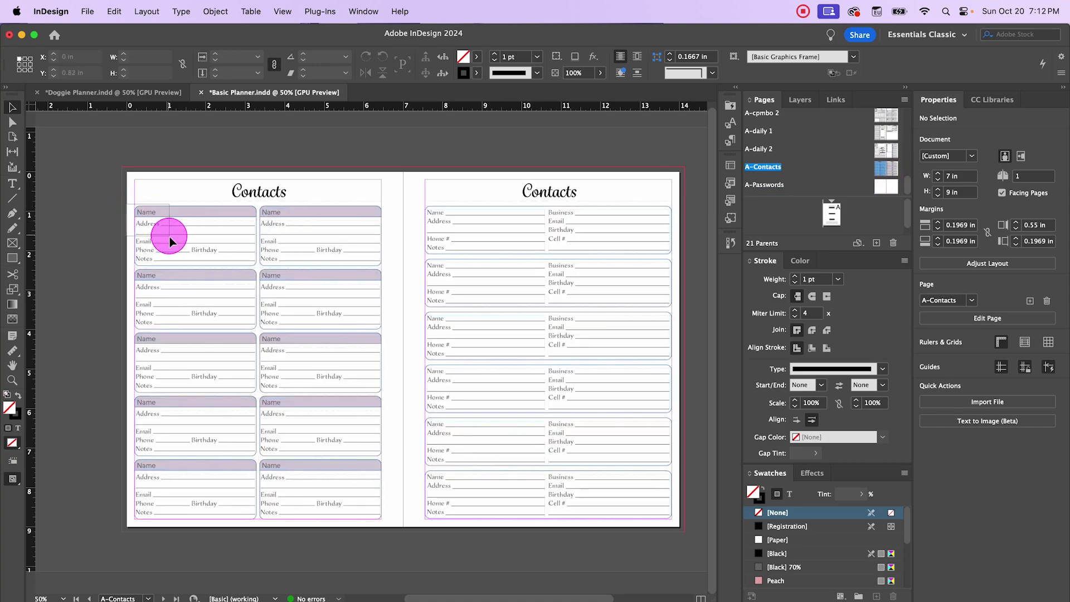
key(shift+Page_Down)
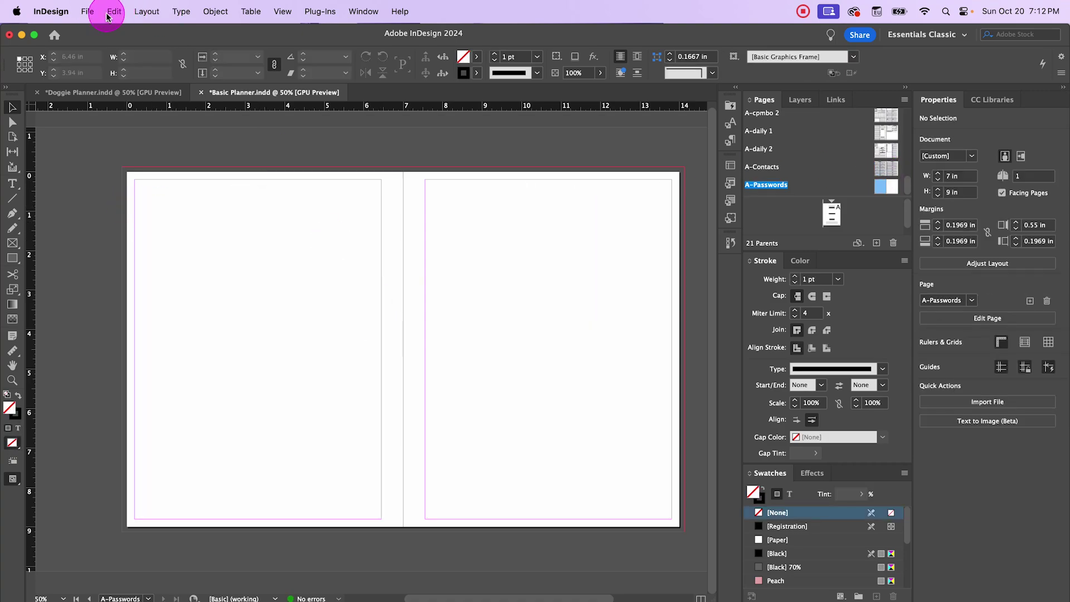
click(114, 11)
click(151, 139)
click(307, 318)
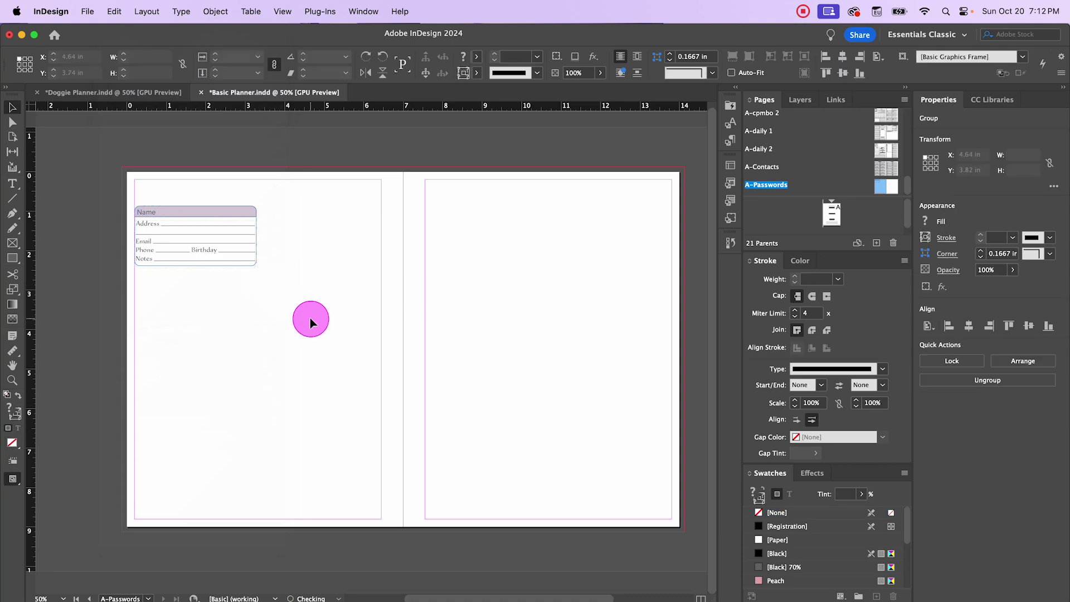
Step: Add a text frame across the width of the A-Passwords left page, just inside the top margin, containing "Passwords"
scroll(318, 304, left, 3)
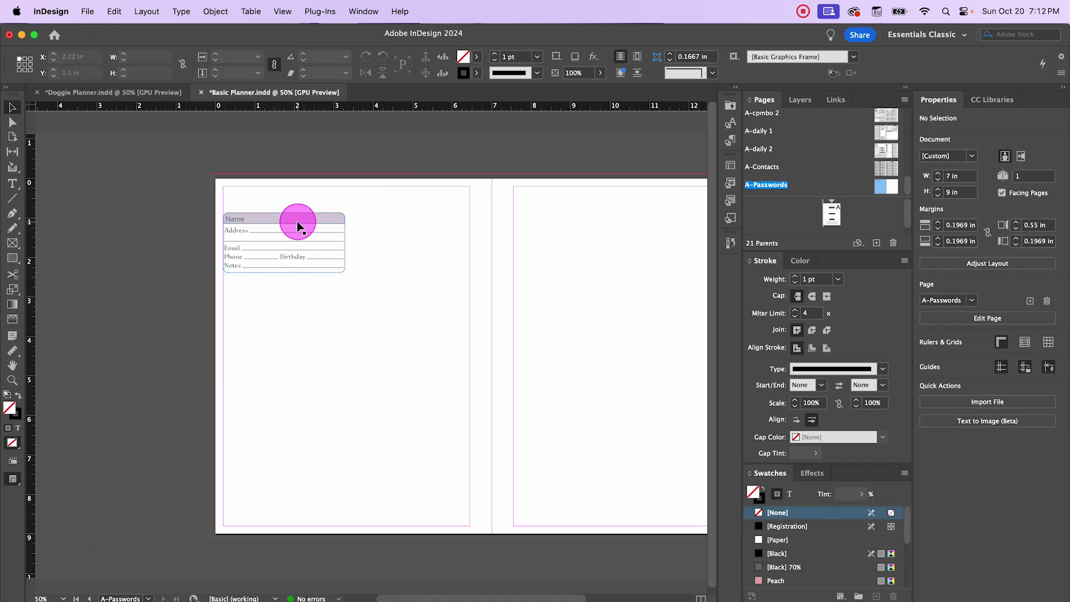
scroll(284, 189, up, 2)
click(17, 184)
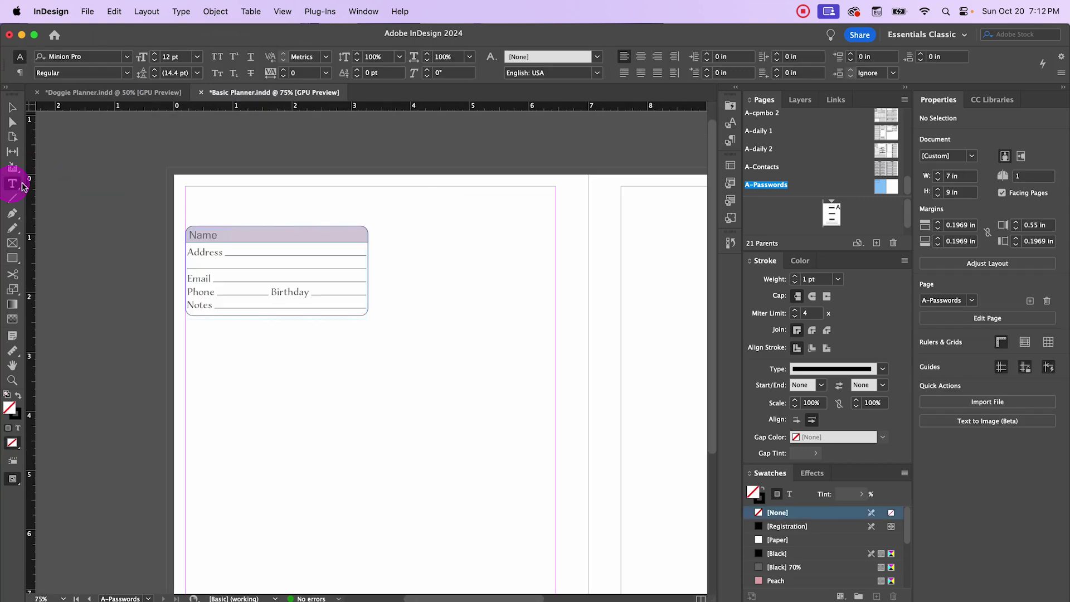
drag(191, 192, 555, 219)
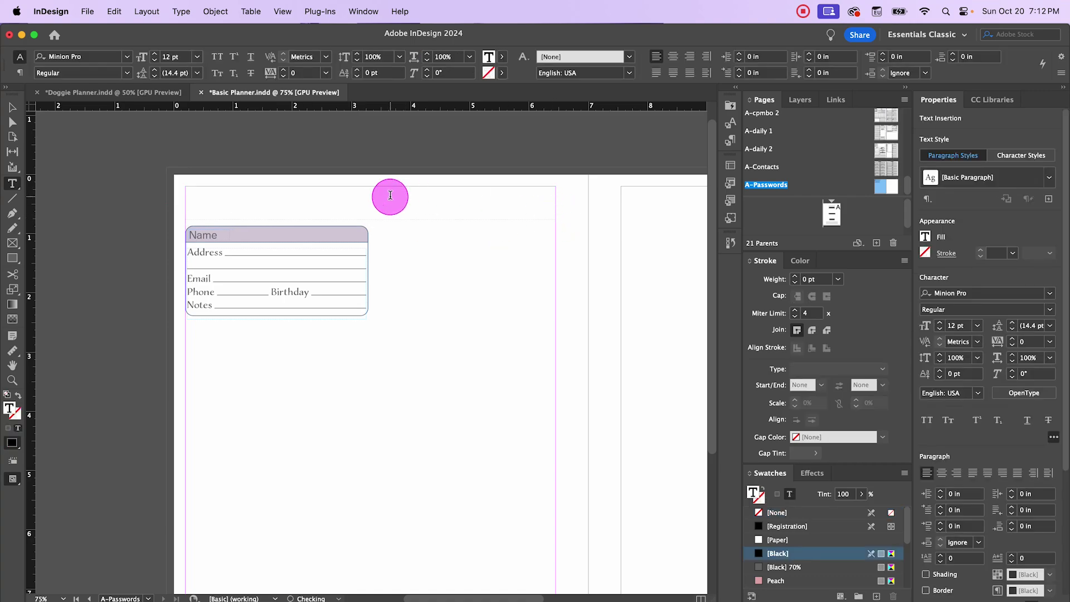
text(Passwords)
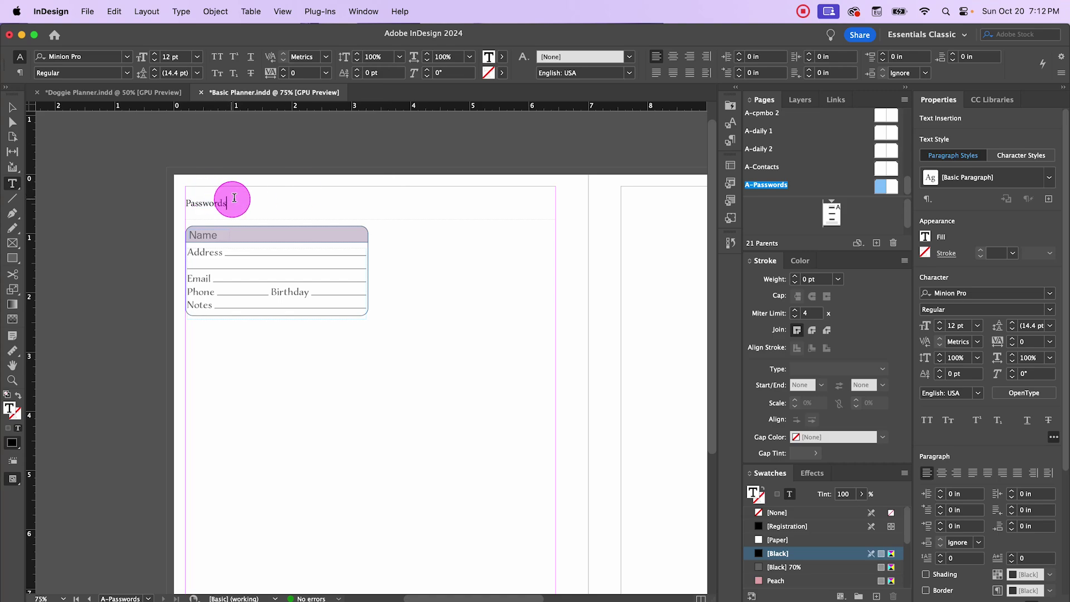
Step: Apply the Page Headers paragraph style to the "Passwords" title
drag(245, 204, 184, 205)
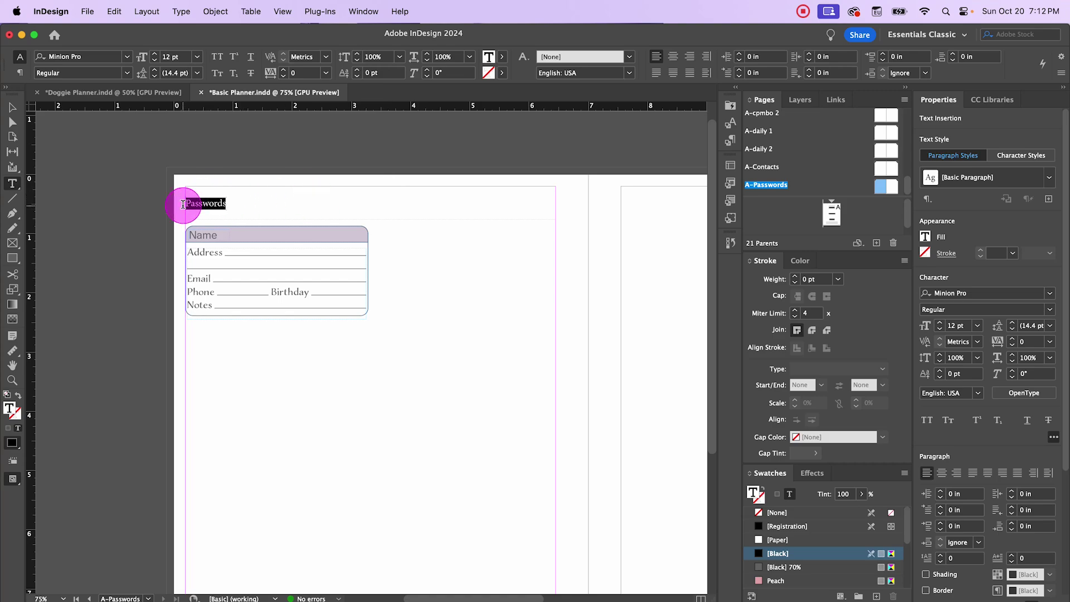
click(731, 142)
click(605, 229)
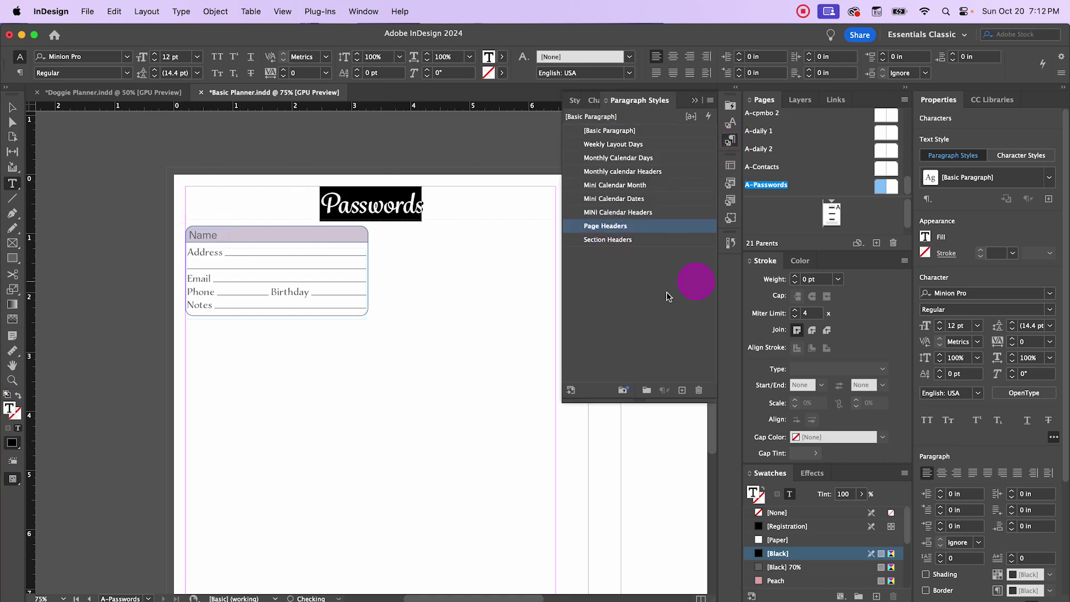
click(12, 107)
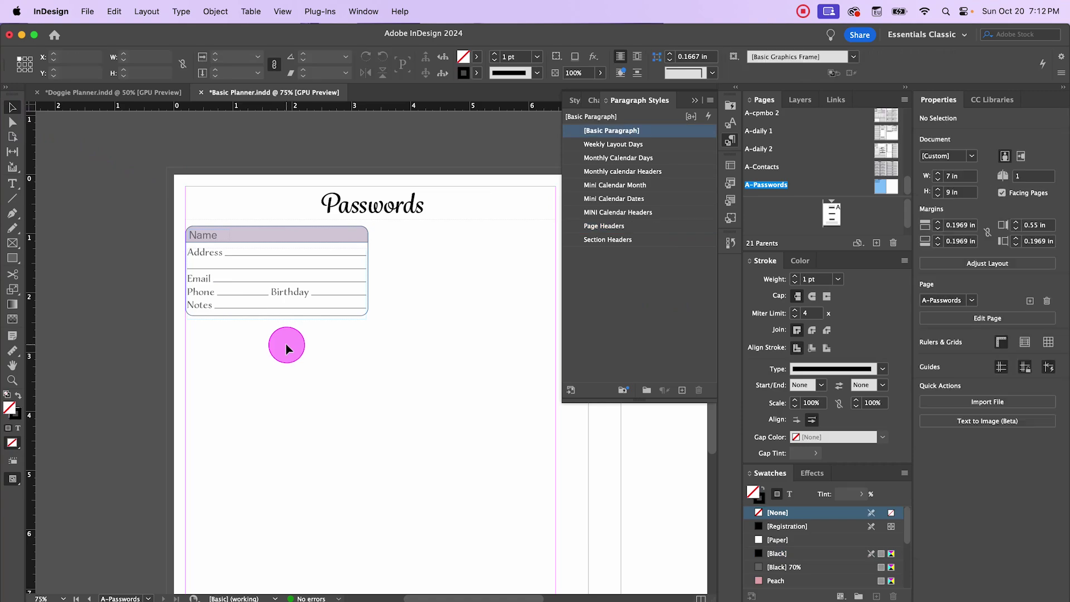
Step: Replace the "Name" heading in the pasted contact box with "Website"
click(343, 316)
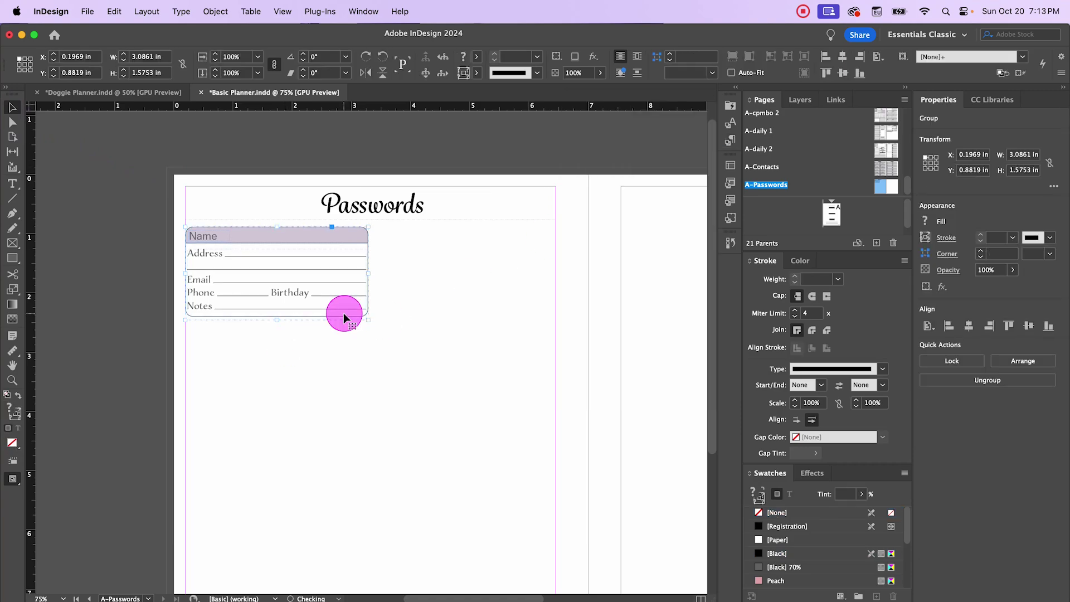
click(356, 341)
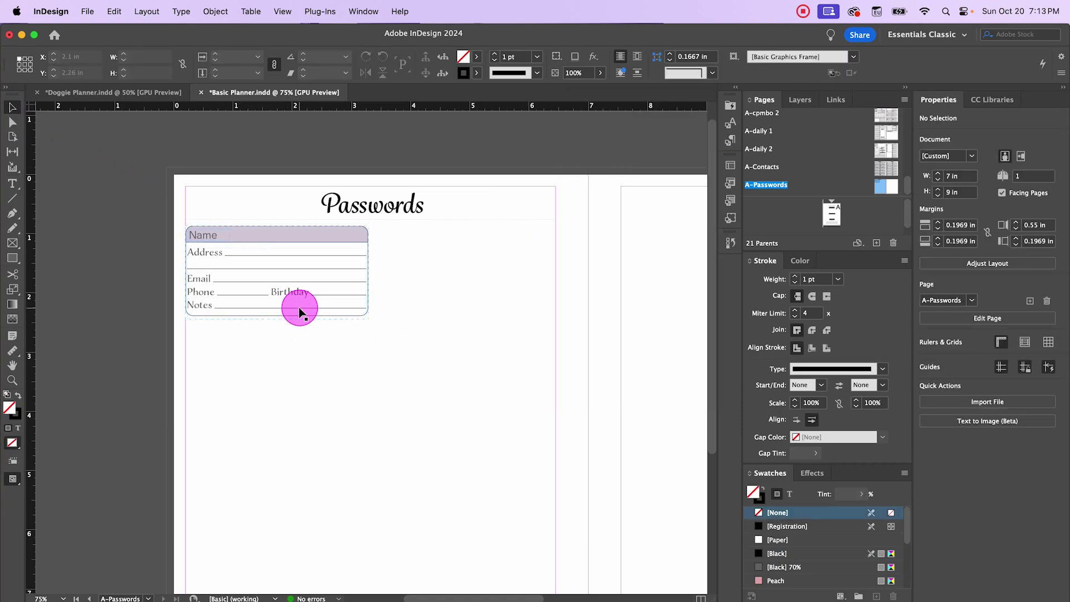
double_click(215, 234)
double_click(217, 234)
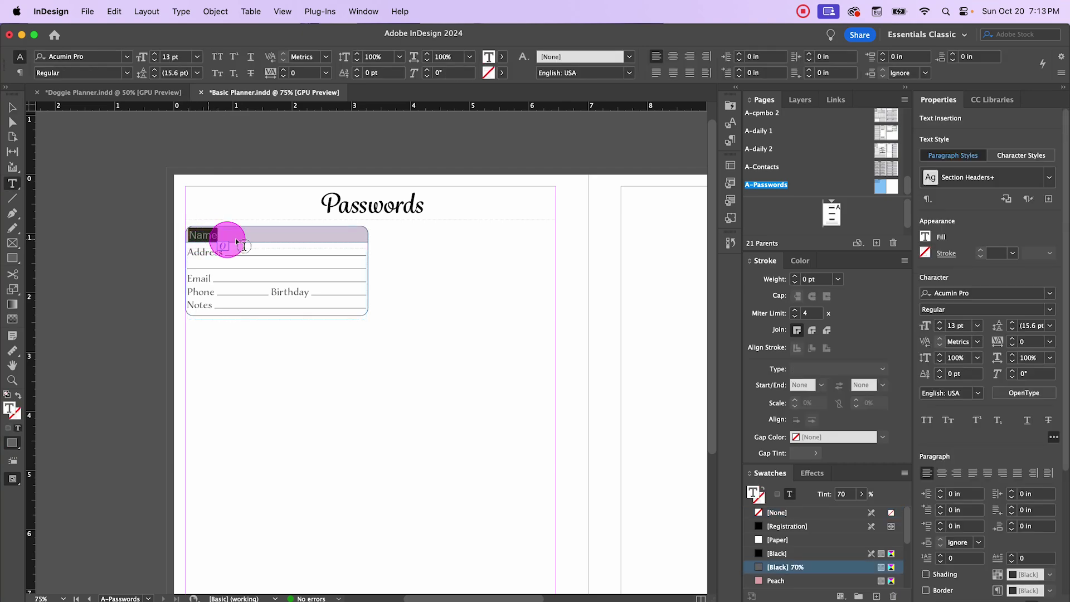
text(Website)
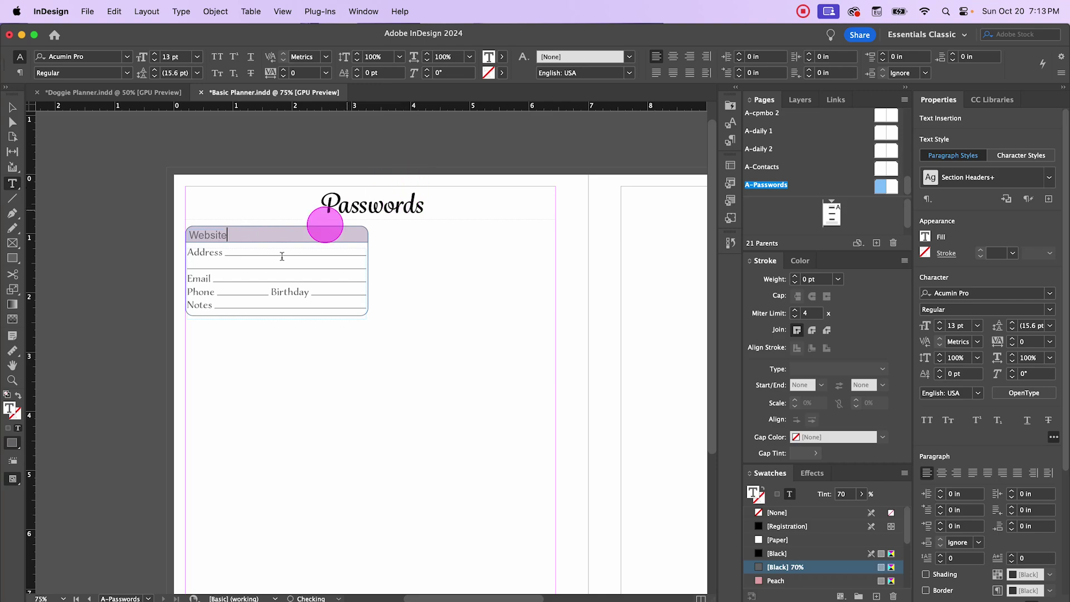
Step: Replace all contact fields below the Website heading with a "Username" label followed by an underlined blank reaching the end of the line
click(361, 306)
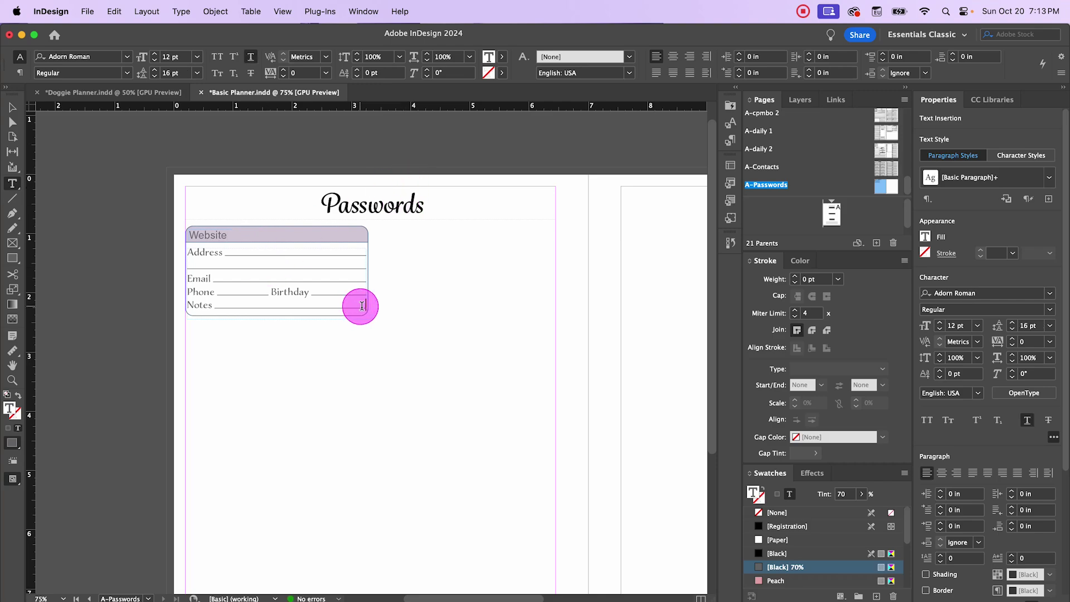
mouse_move(346, 306)
mouse_down()
mouse_move(186, 287)
mouse_move(181, 258)
mouse_move(190, 256)
mouse_up()
key(BackSpace)
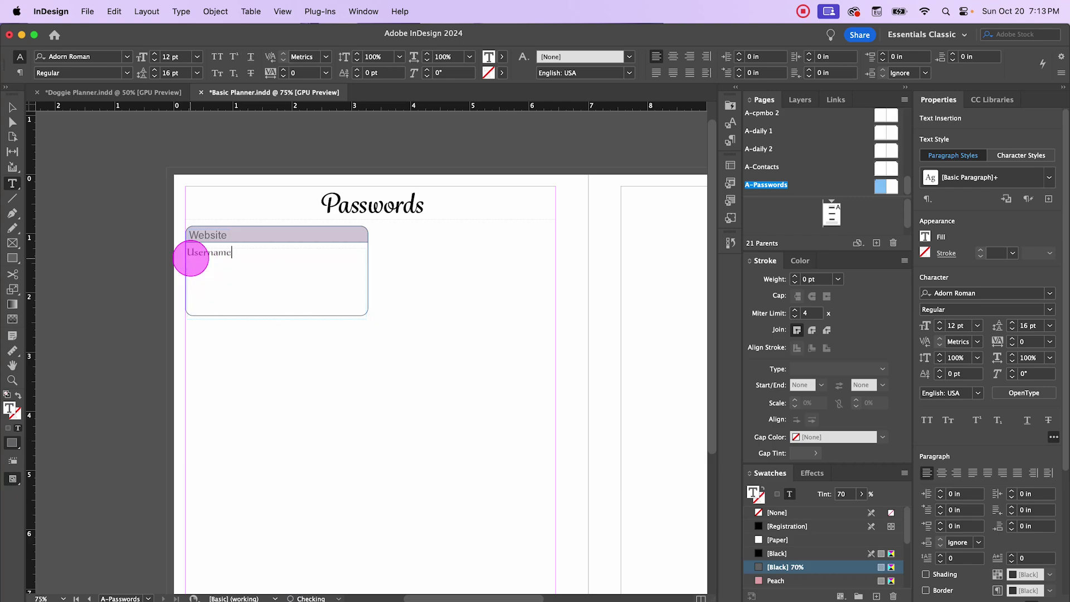
click(250, 60)
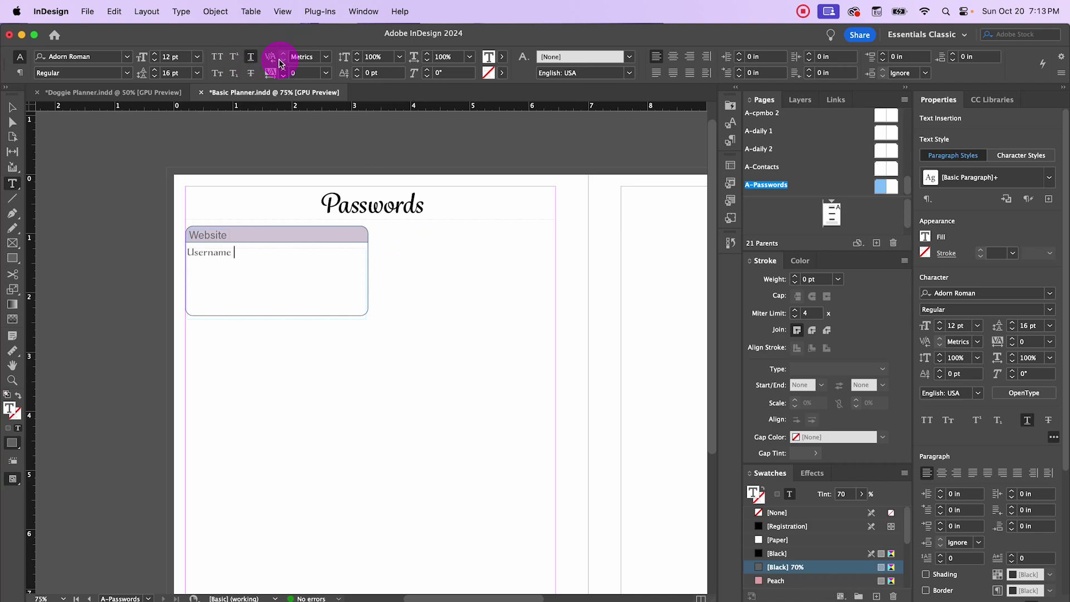
key(shift+Tab)
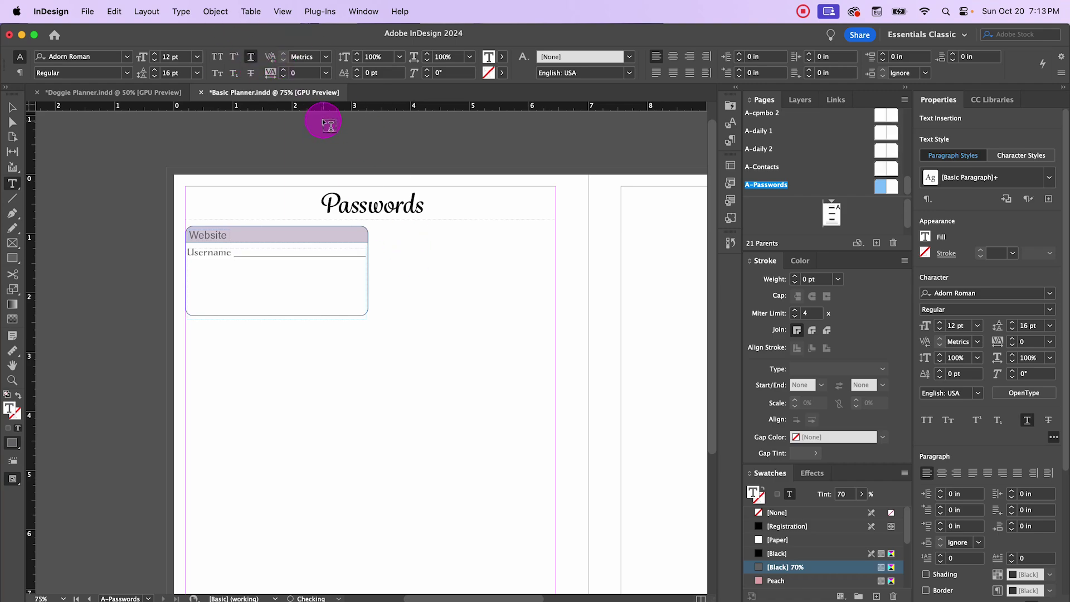
click(251, 58)
Step: Add "Password" and "Emailed Linked" lines below Username, each followed by an underlined blank to the end of the line
key(Return)
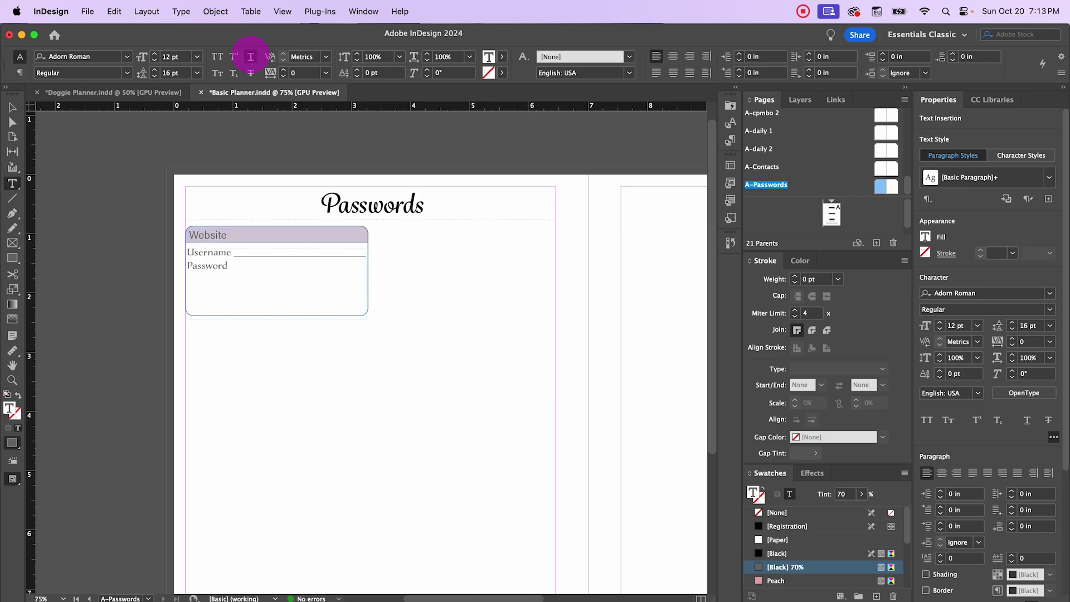
click(251, 57)
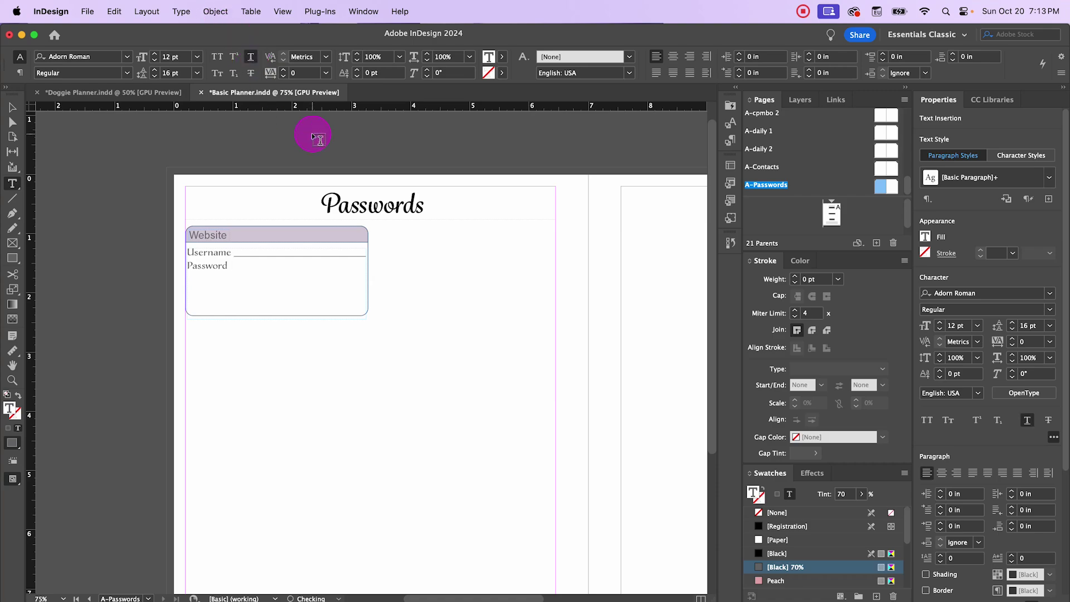
click(251, 56)
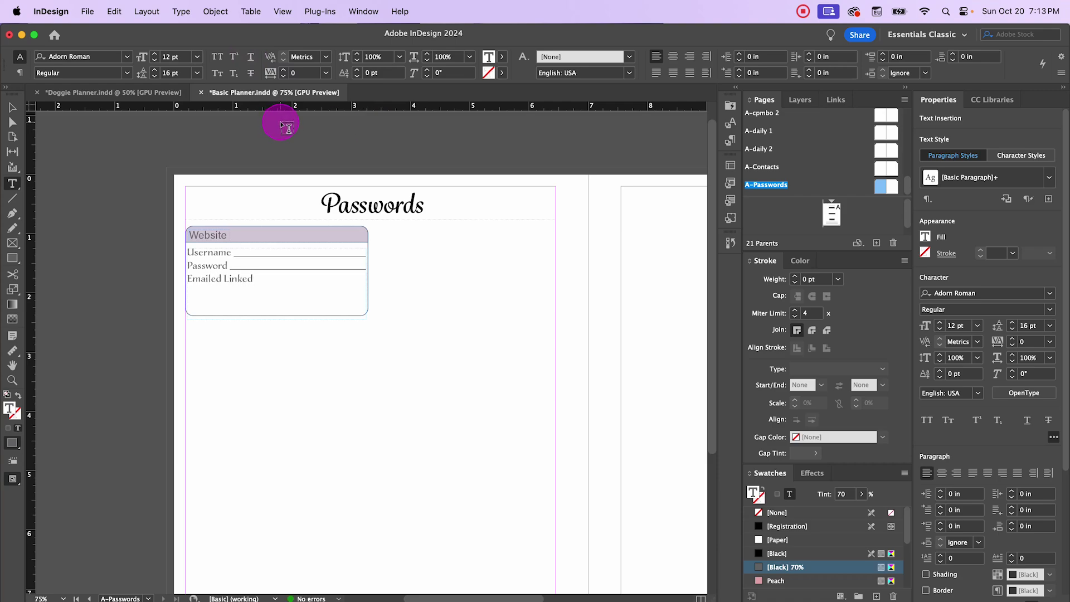
click(251, 56)
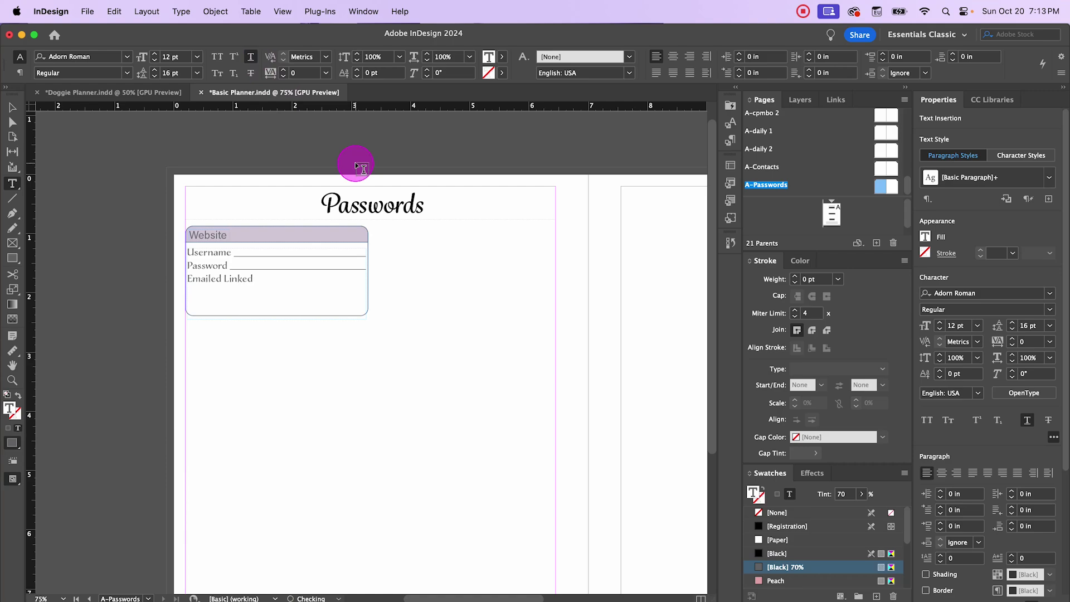
key(shift+Tab)
click(252, 56)
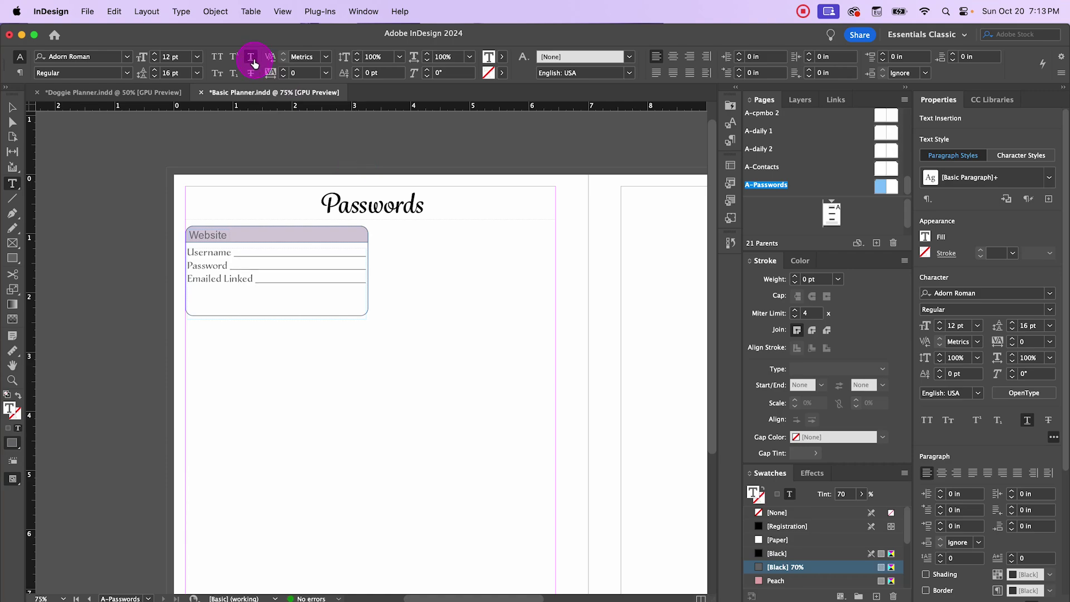
Step: Add a "Notes" line below Emailed Linked with an underlined blank to the end of the line
click(467, 194)
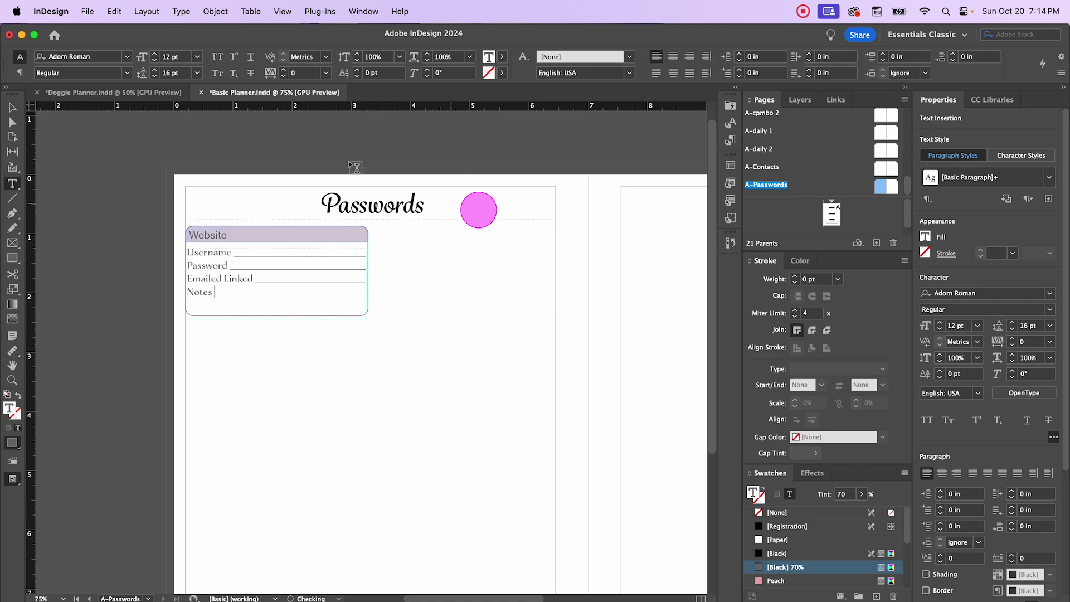
click(473, 177)
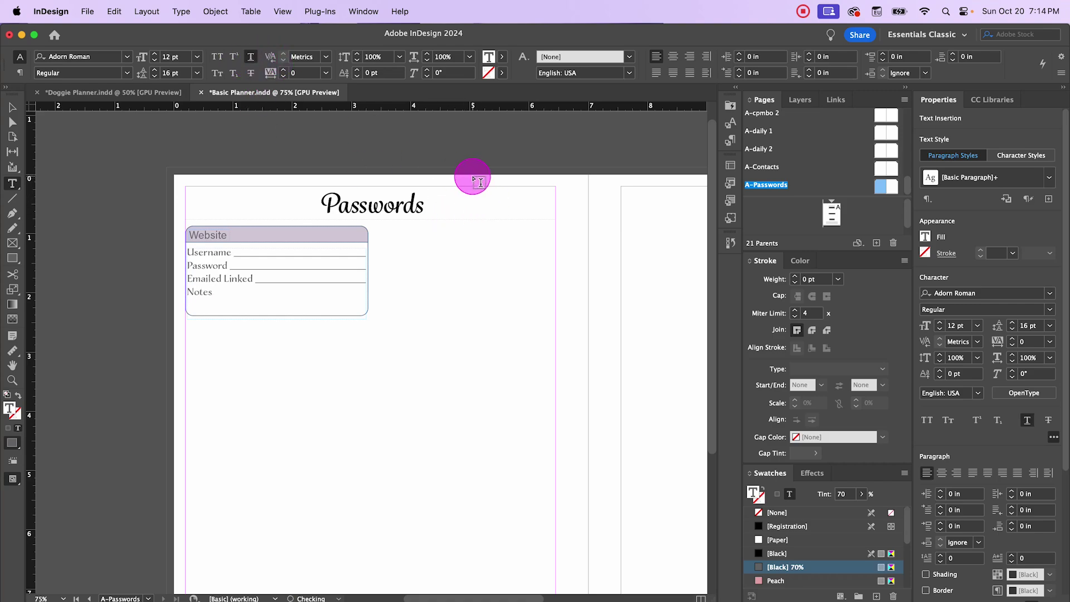
click(342, 286)
click(12, 107)
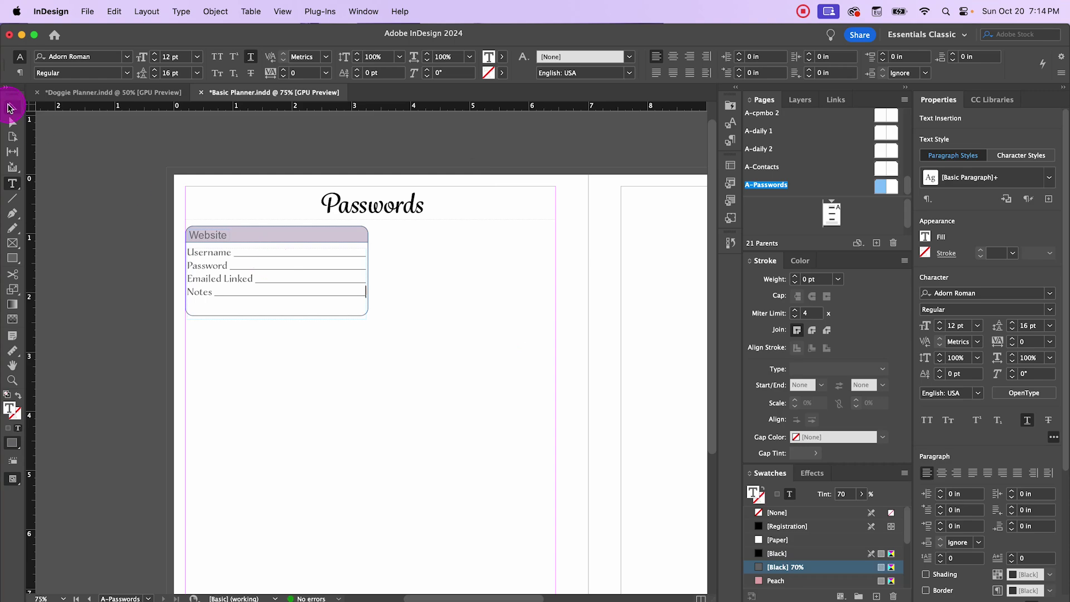
Step: Ungroup the Website entry box so its text frames and rounded outline can be edited separately
drag(153, 246, 282, 357)
click(283, 356)
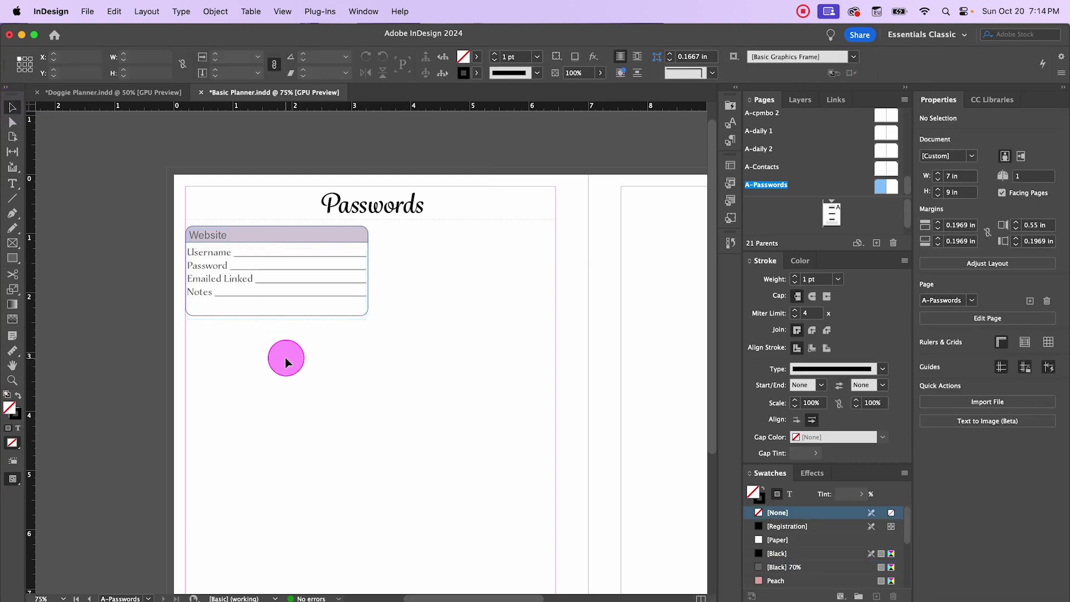
click(273, 319)
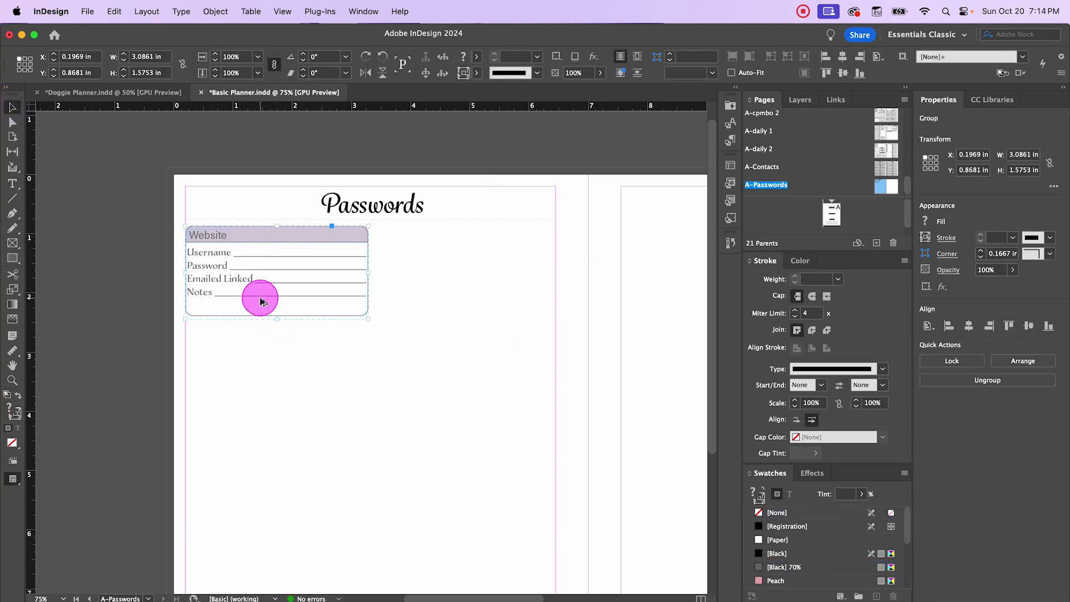
key(super+1)
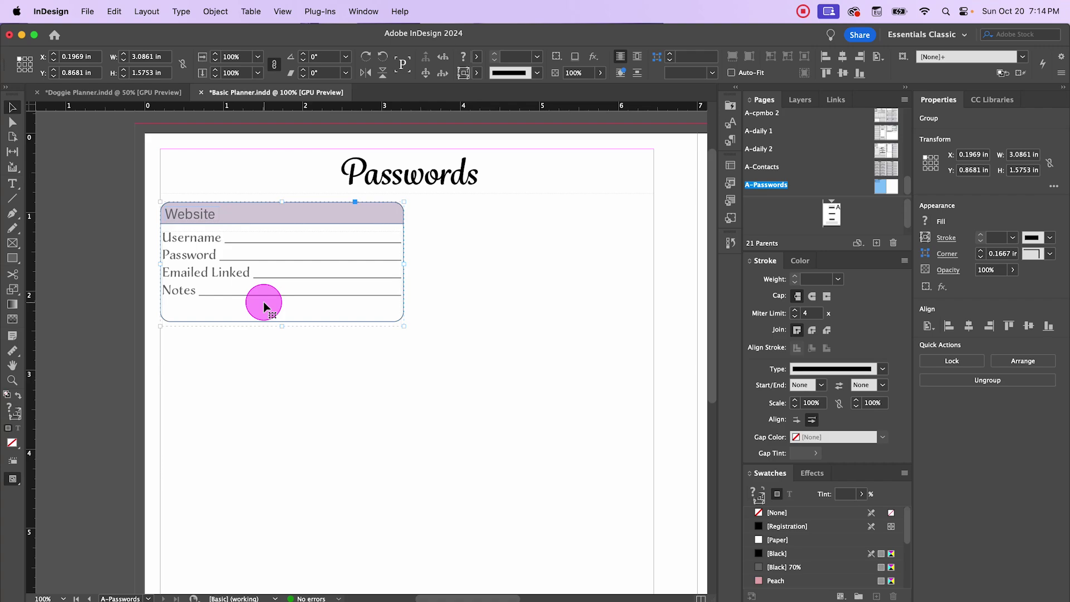
key(super+shift+g)
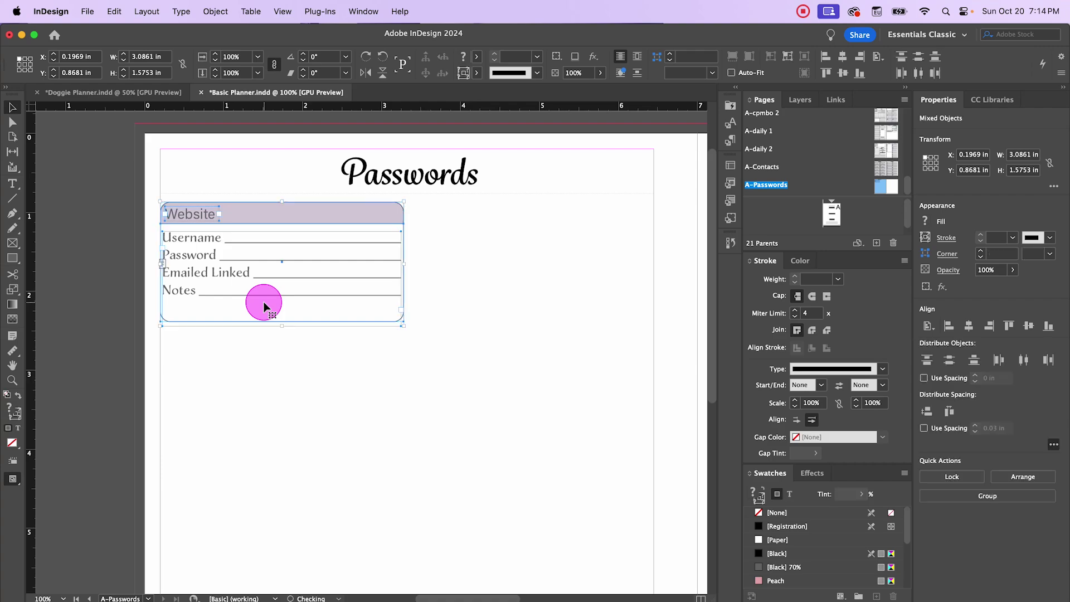
click(308, 361)
Step: Shorten the field text frame to about 0.88 in high and raise the rounded outline's bottom edge to match
click(287, 322)
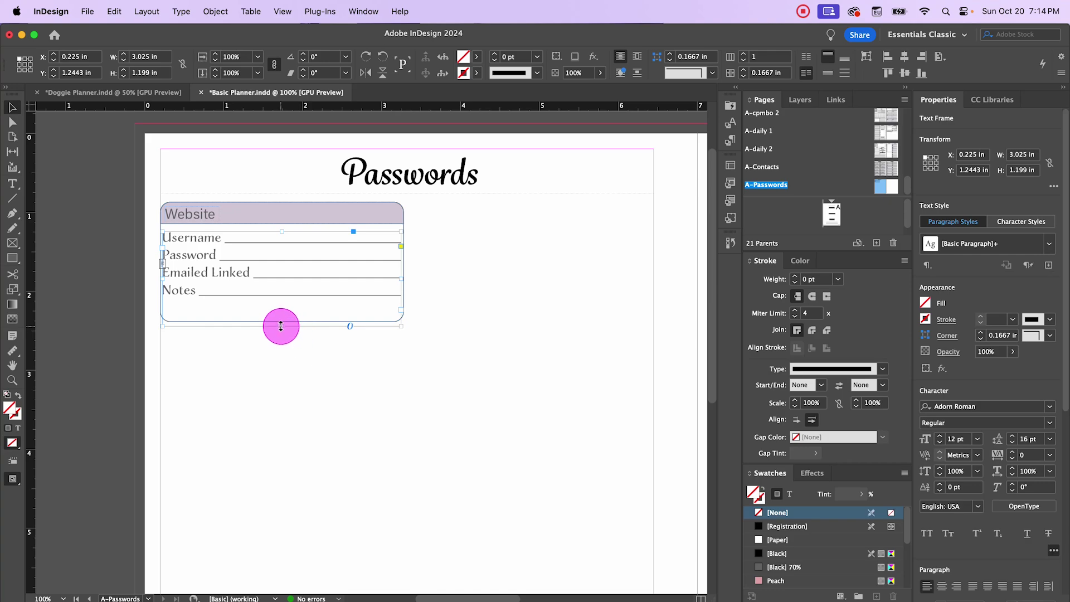
drag(279, 323, 279, 303)
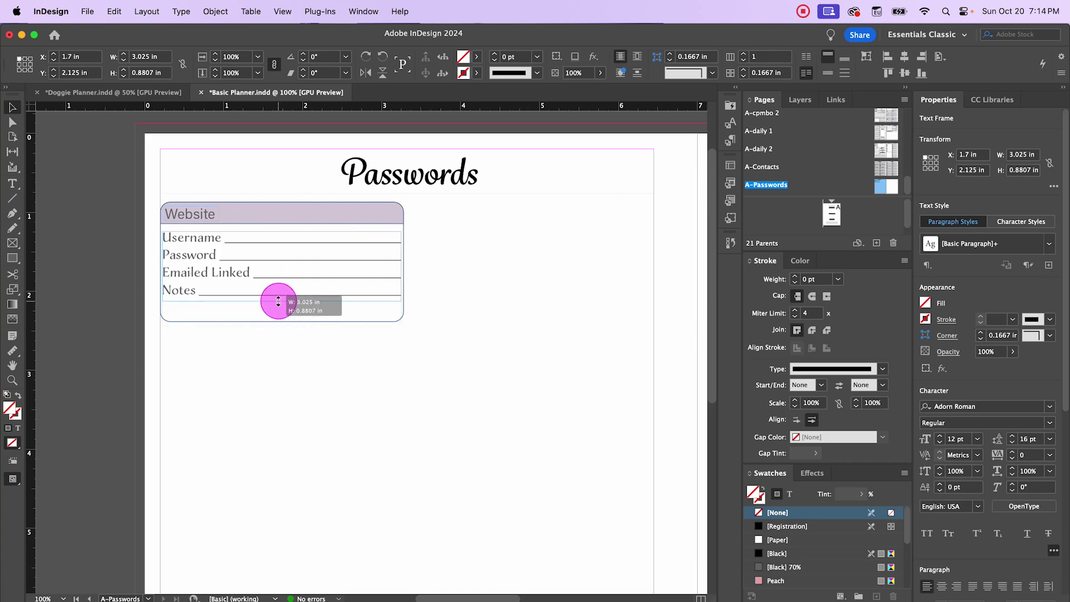
click(306, 357)
click(281, 322)
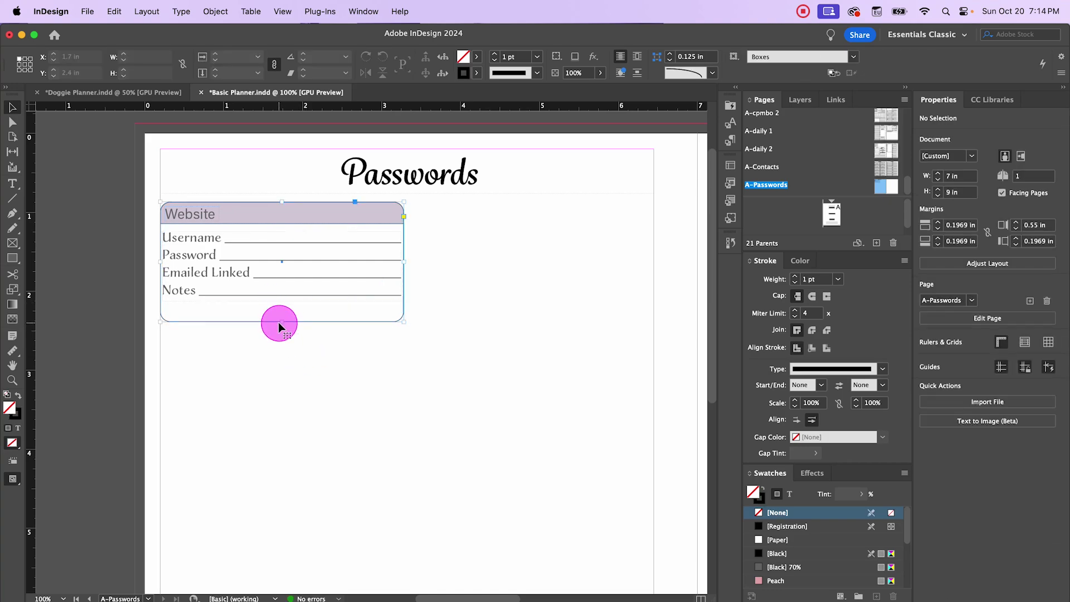
drag(282, 322, 281, 301)
click(306, 373)
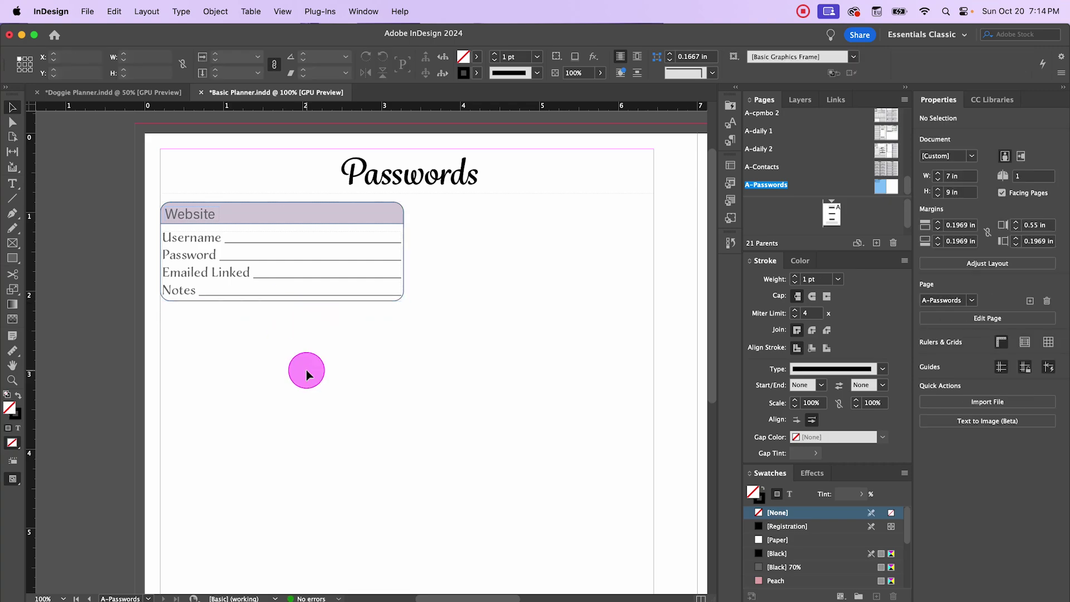
Step: Narrow the field text frame to 2.995 in wide and adjust the rounded outline's height to about 1.28 in
click(287, 272)
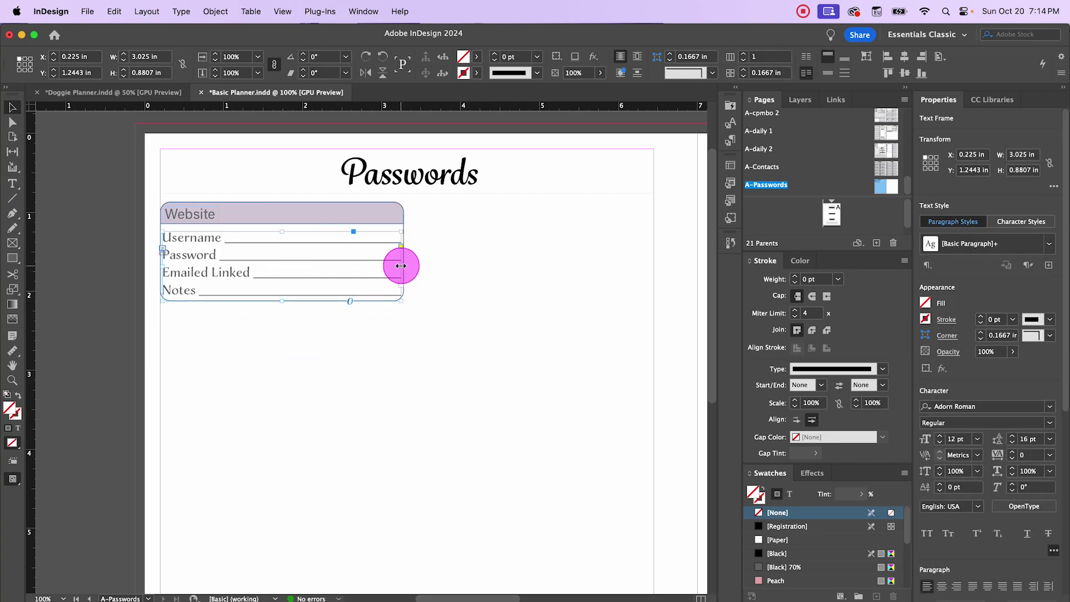
drag(404, 268, 401, 265)
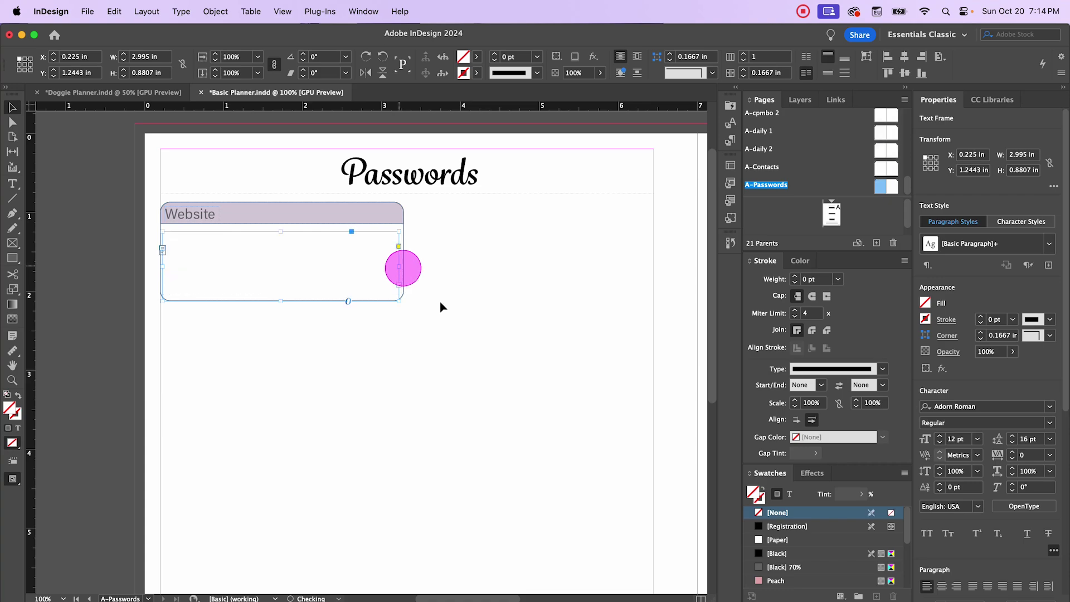
click(446, 374)
click(268, 305)
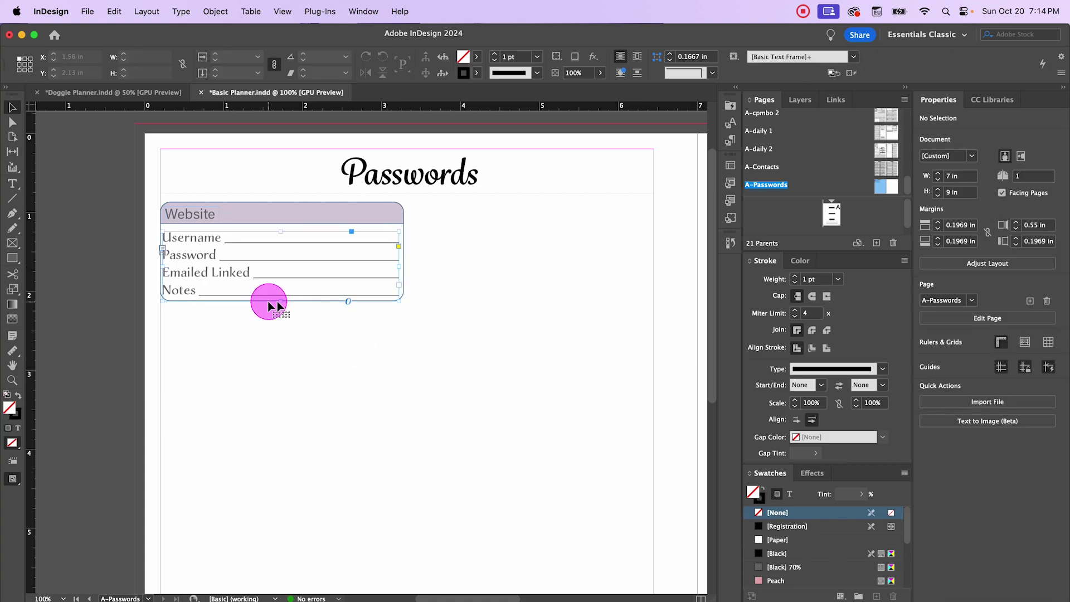
click(419, 273)
click(406, 230)
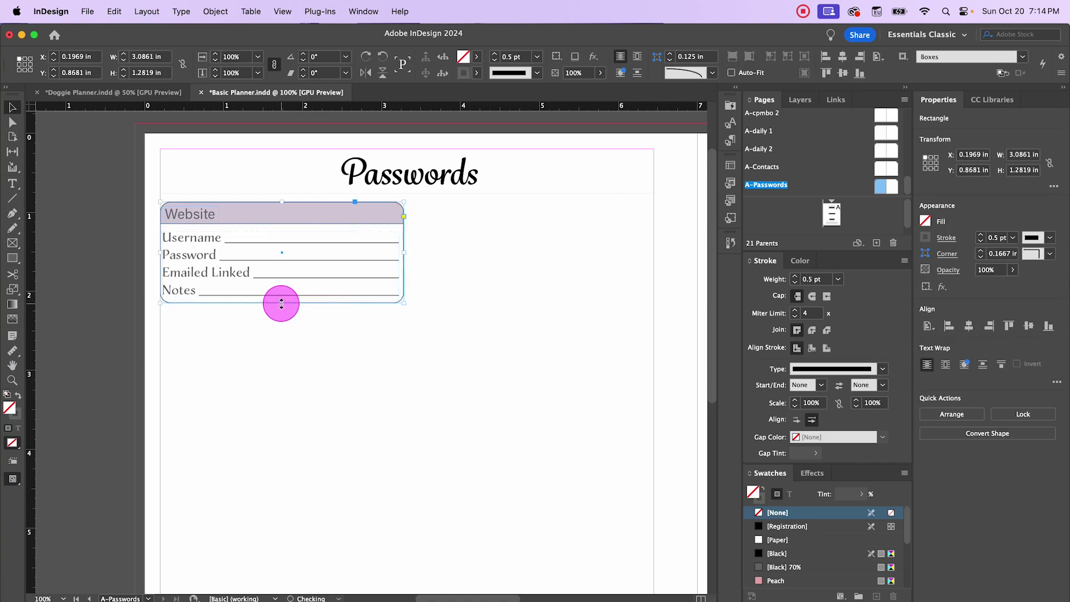
Step: Group the parts of the Website entry box and duplicate it alongside the original, ending at the page's right margin
click(296, 335)
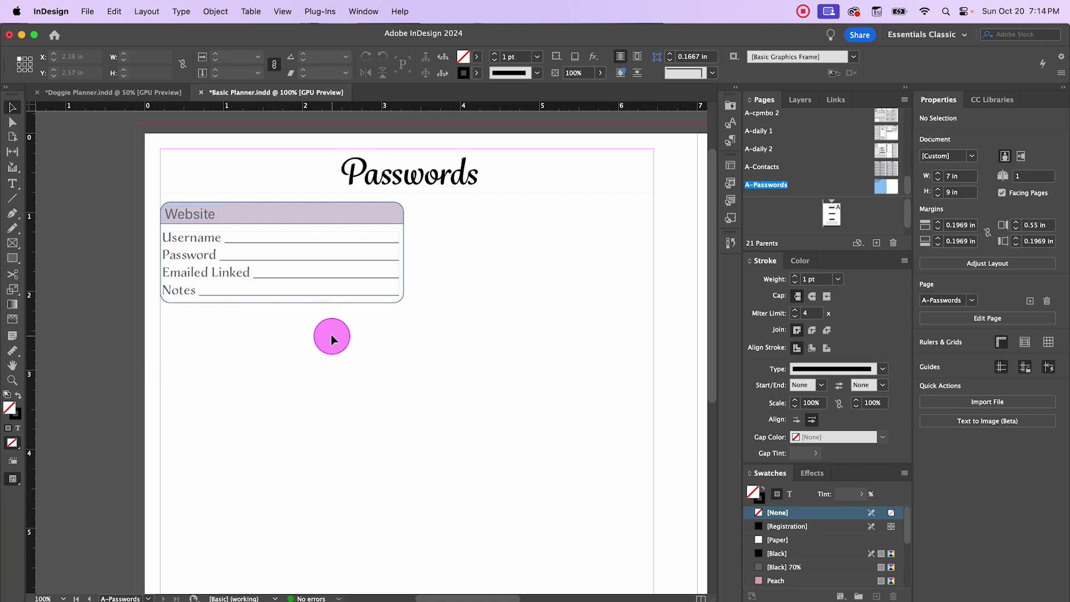
drag(154, 197, 429, 309)
key(super+g)
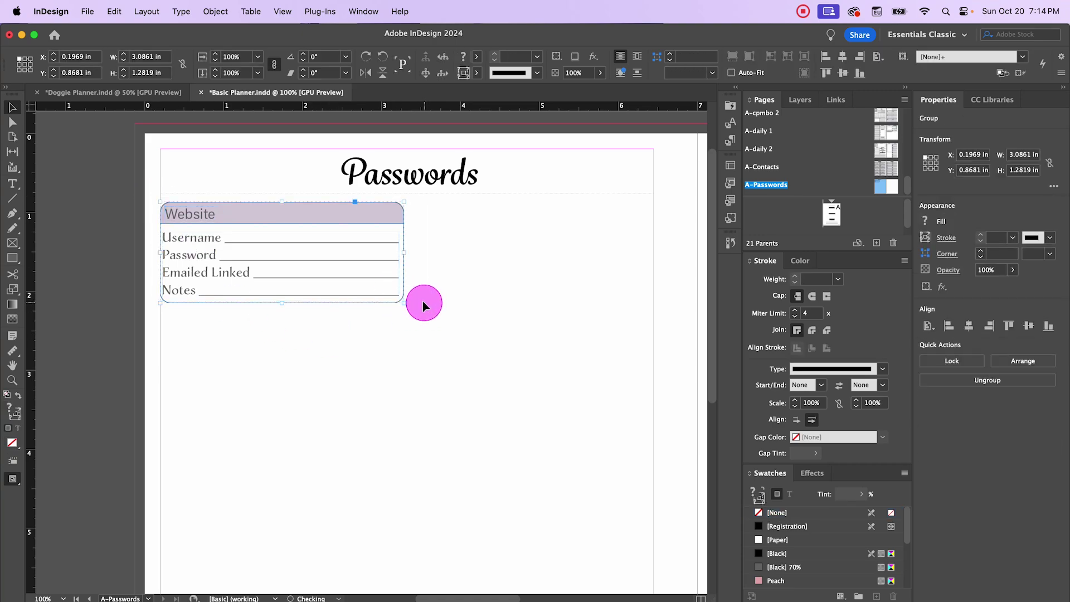
key(super+minus)
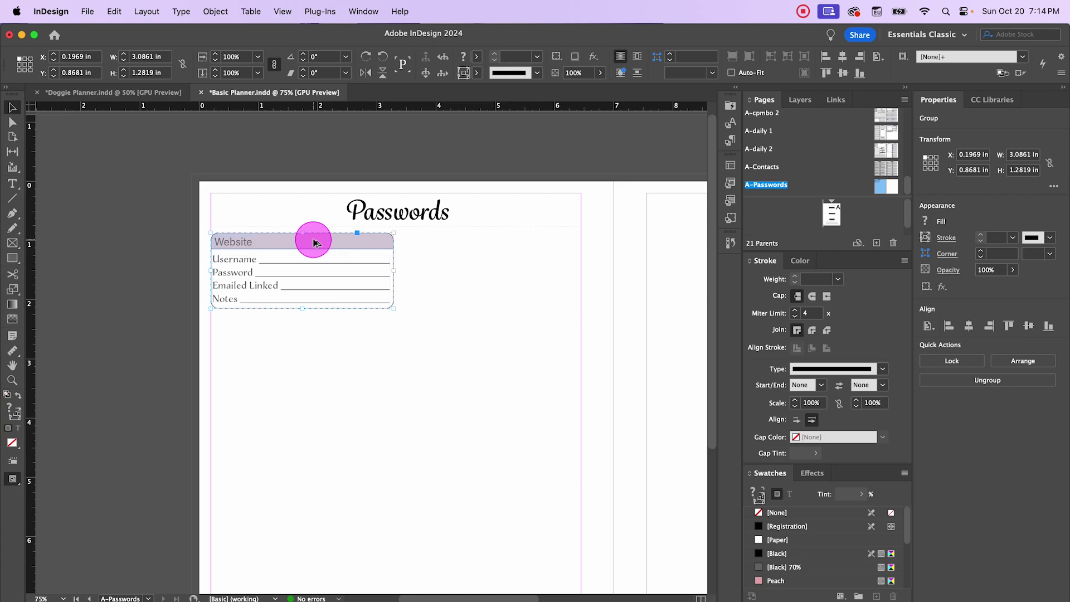
drag(315, 242, 504, 249)
click(328, 338)
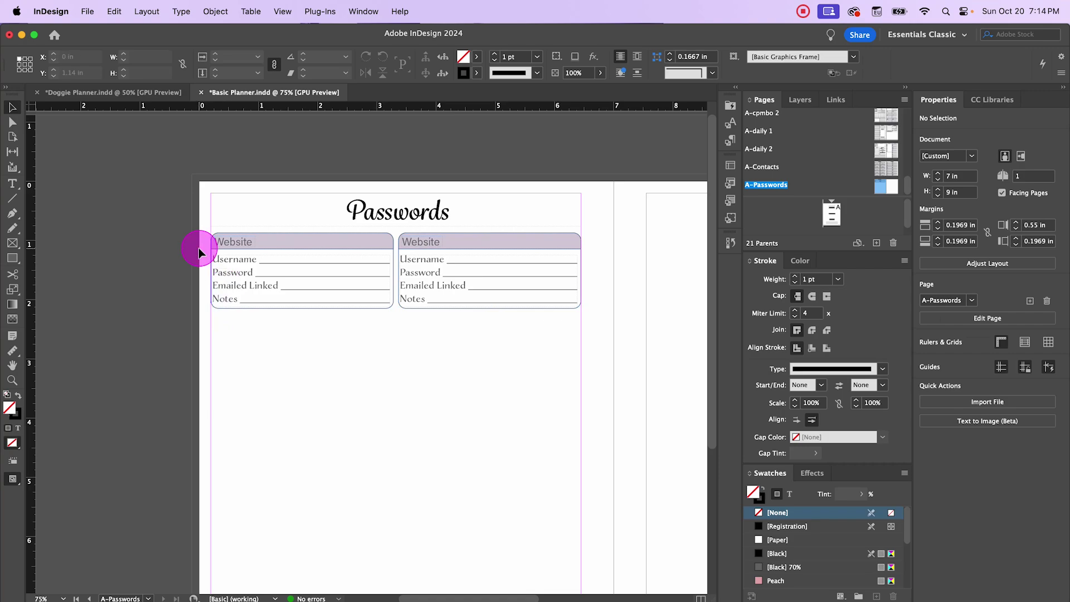
Step: Duplicate the row of two Website boxes directly below the first row, at Y 2.2419 in
drag(198, 247, 508, 286)
scroll(509, 286, down, 1)
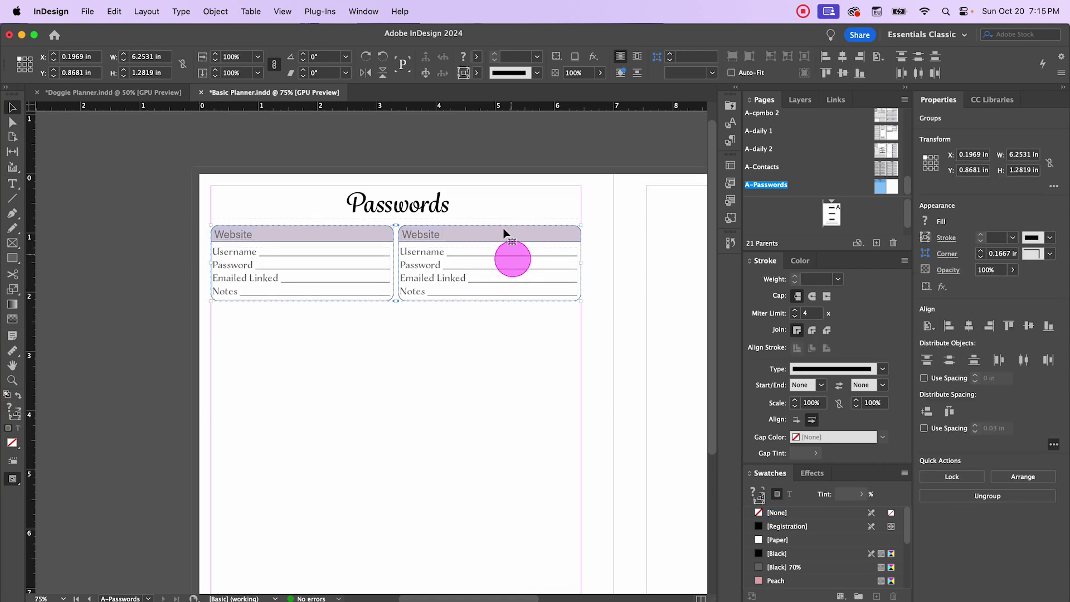
drag(505, 236, 512, 317)
Step: Step and repeat the second row of Website boxes with count 4, vertical offset 1.3739 in and horizontal offset 0 in
key(super+minus)
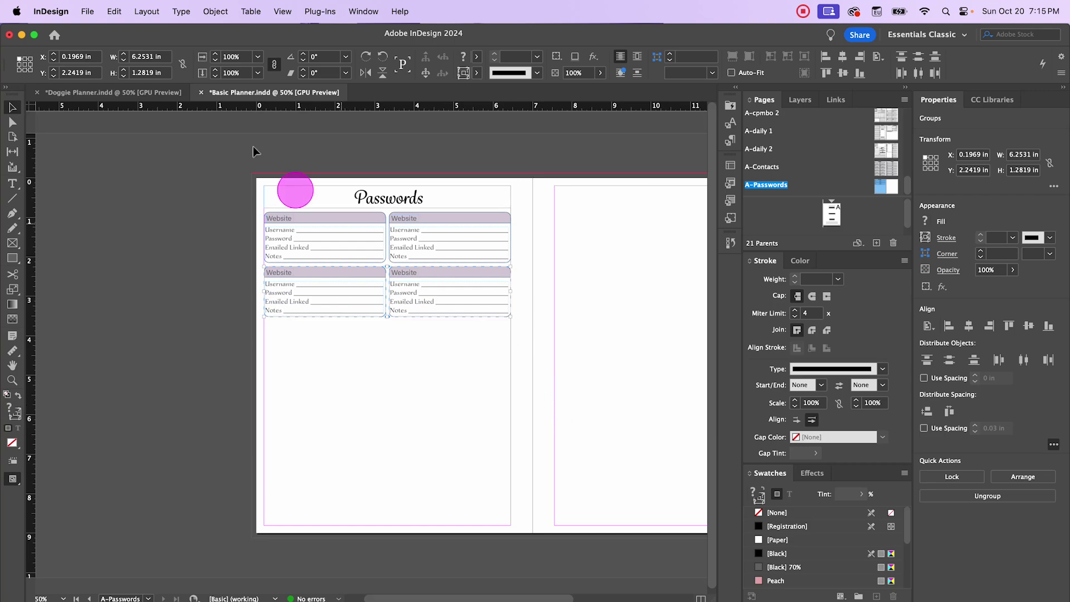
click(117, 11)
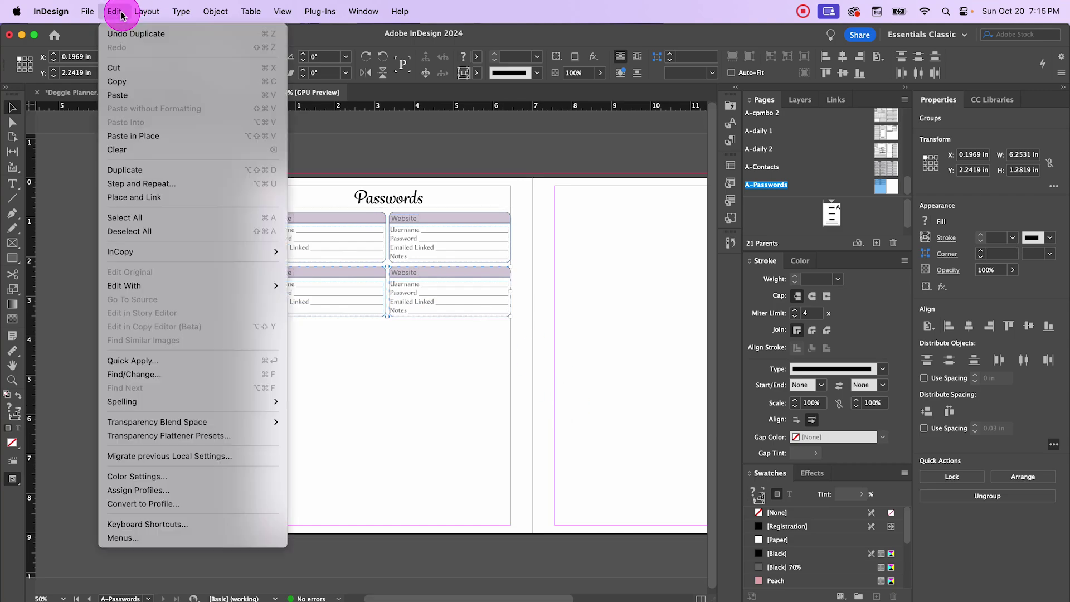
click(156, 183)
click(675, 310)
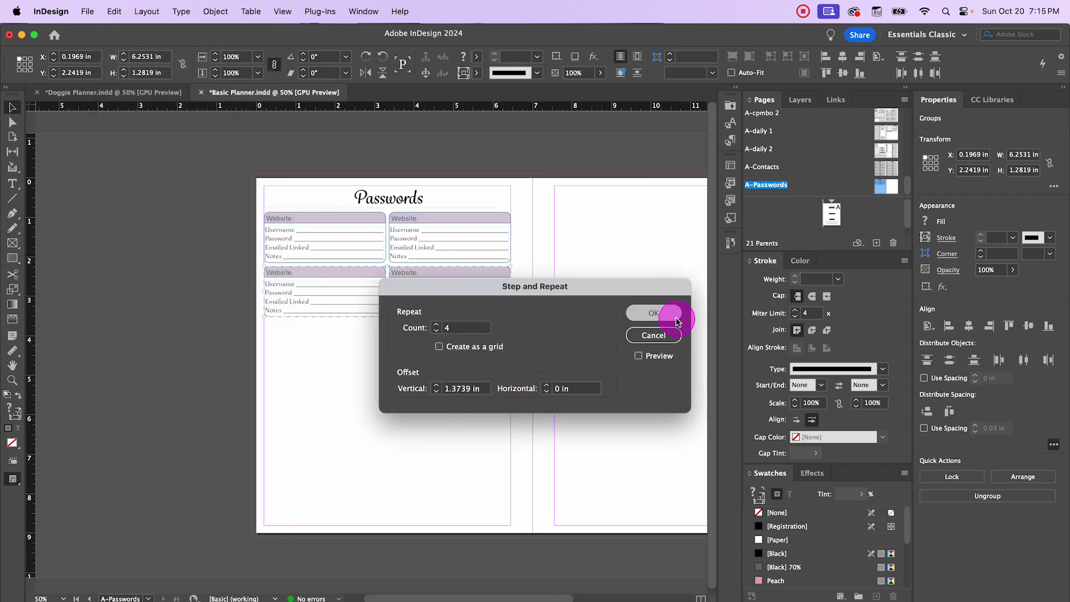
click(172, 310)
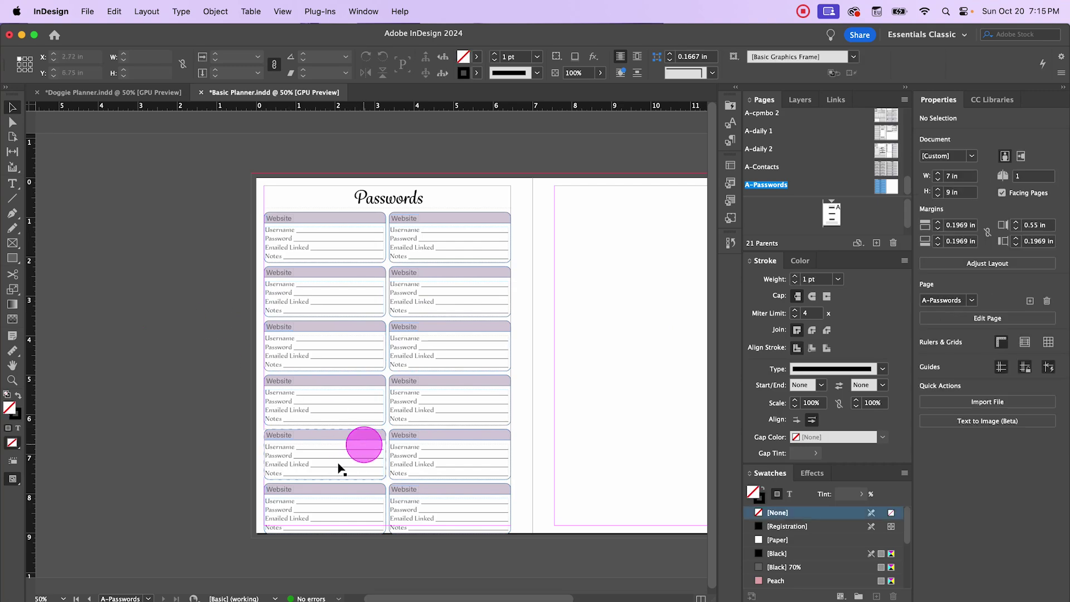
Step: Move the Passwords title up to Y 0.1413 in and all Website boxes up to Y 0.8125 in
scroll(308, 493, up, 2)
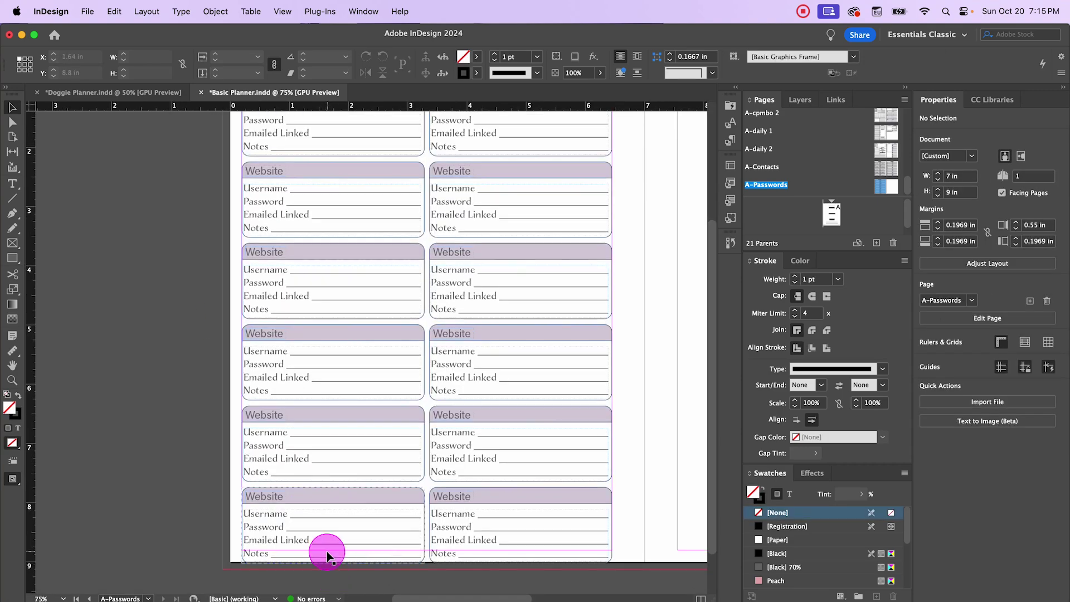
scroll(332, 506, up, 5)
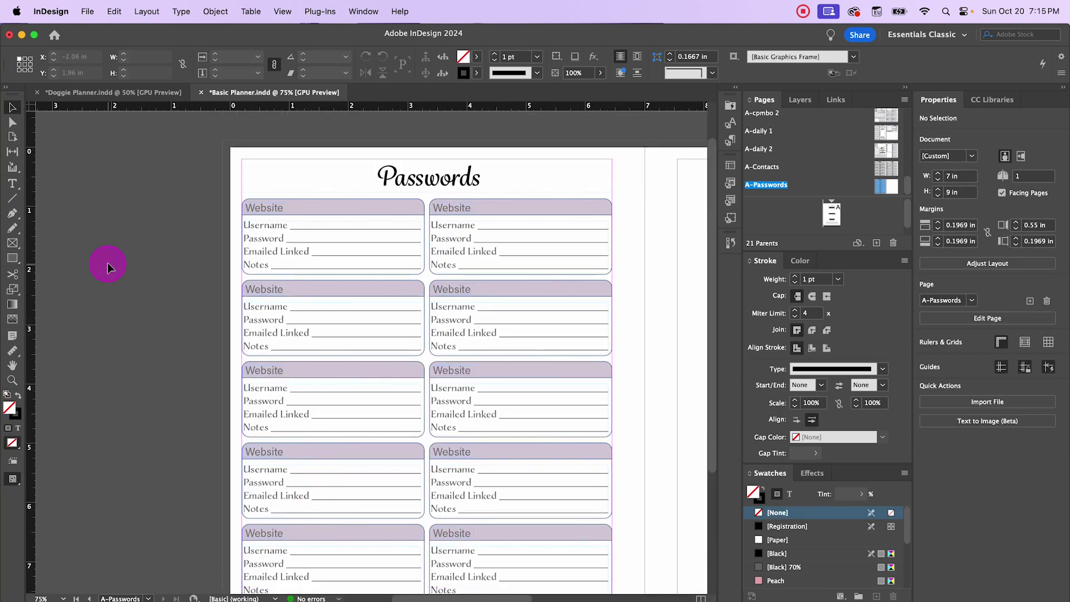
scroll(164, 237, down, 2)
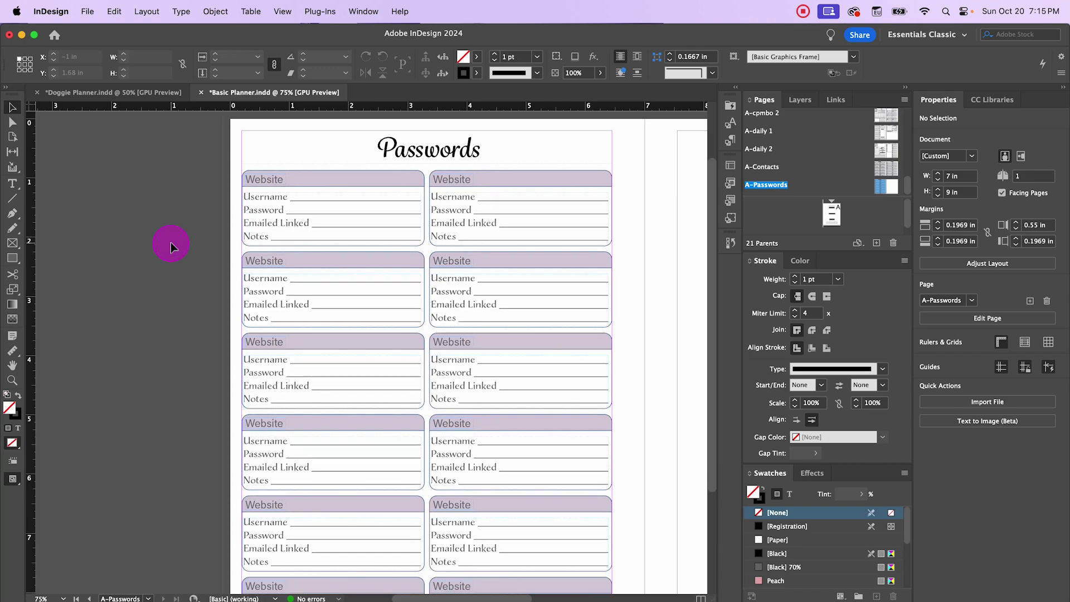
scroll(170, 246, down, 1)
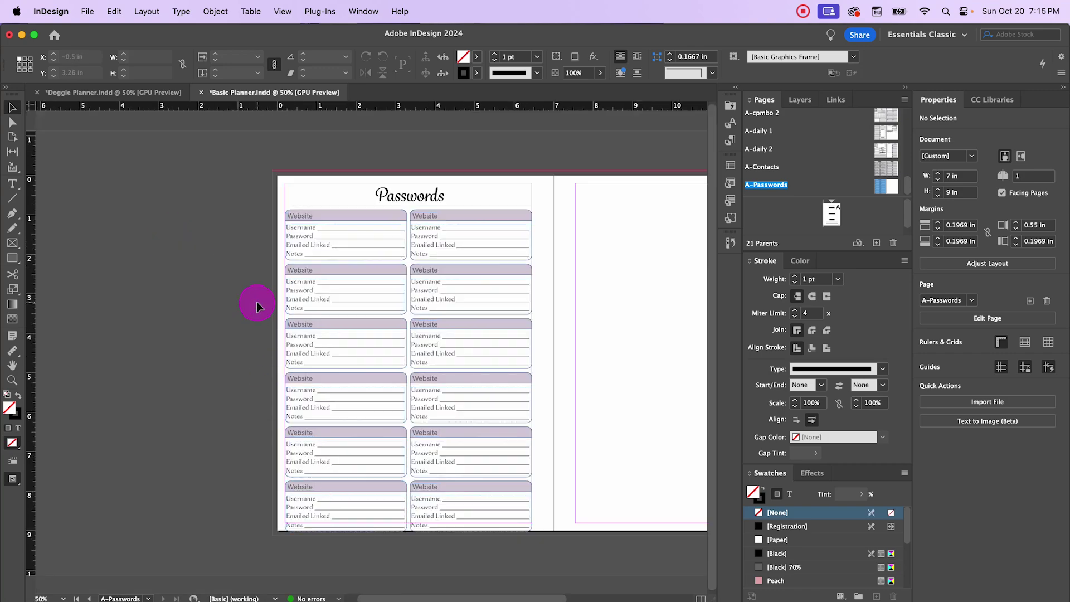
scroll(258, 279, right, 2)
drag(383, 291, 506, 536)
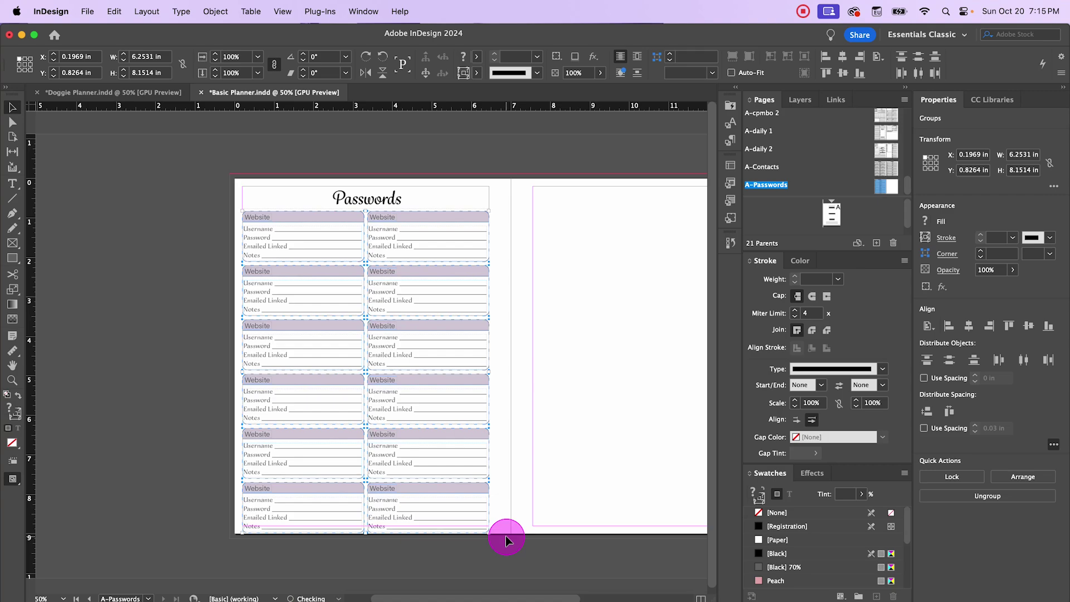
click(389, 202)
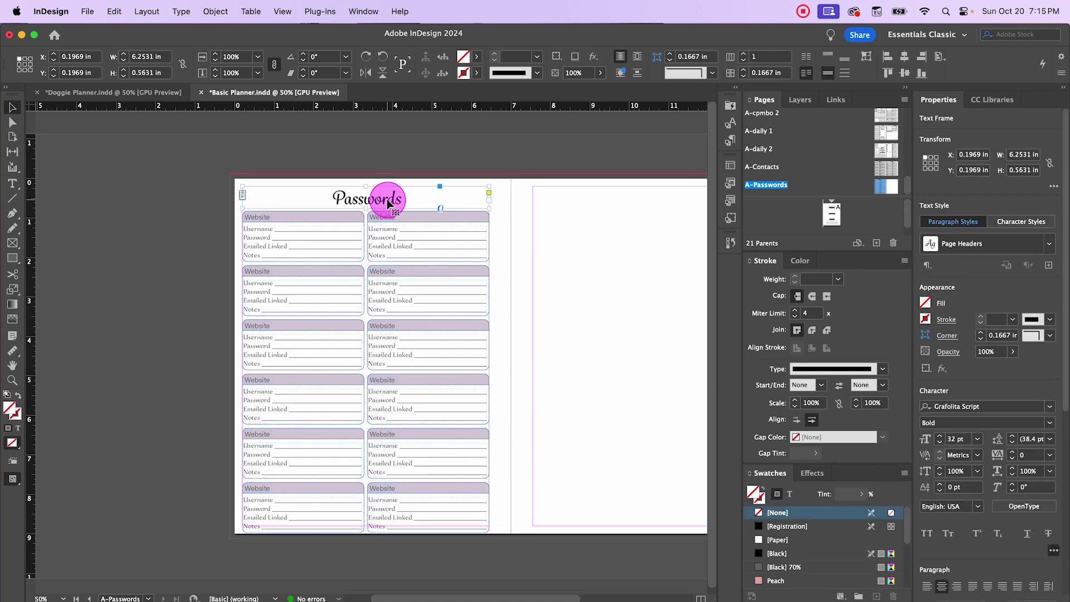
drag(388, 203, 387, 200)
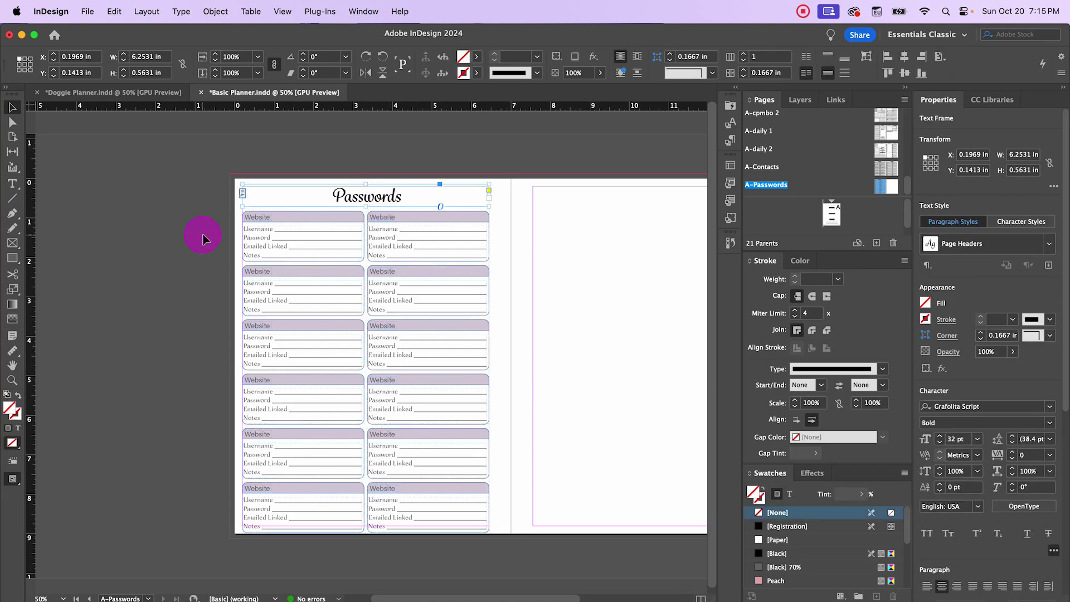
drag(203, 234, 549, 496)
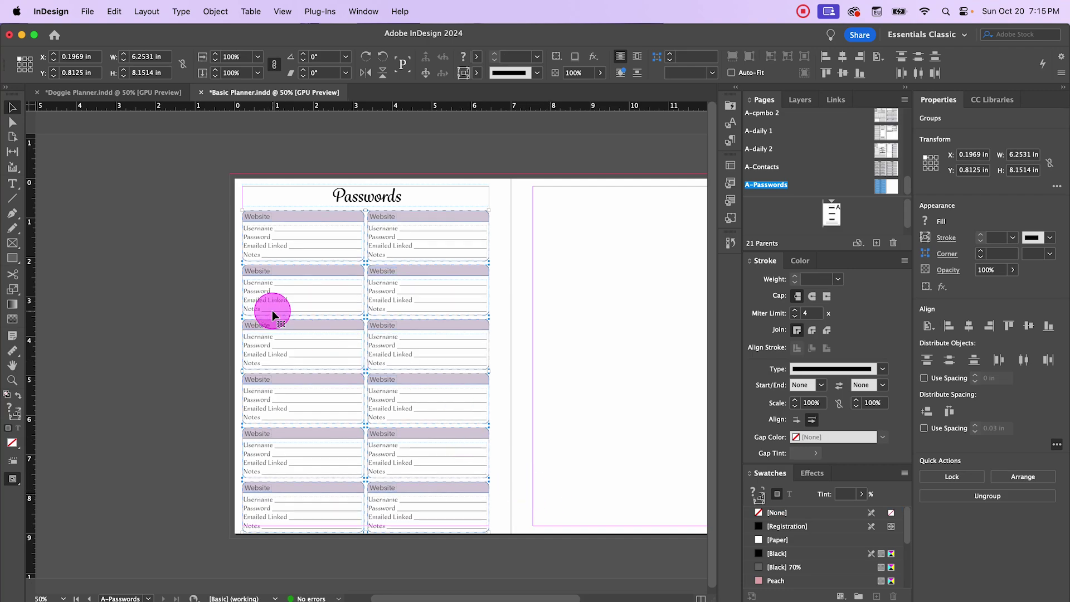
click(389, 312)
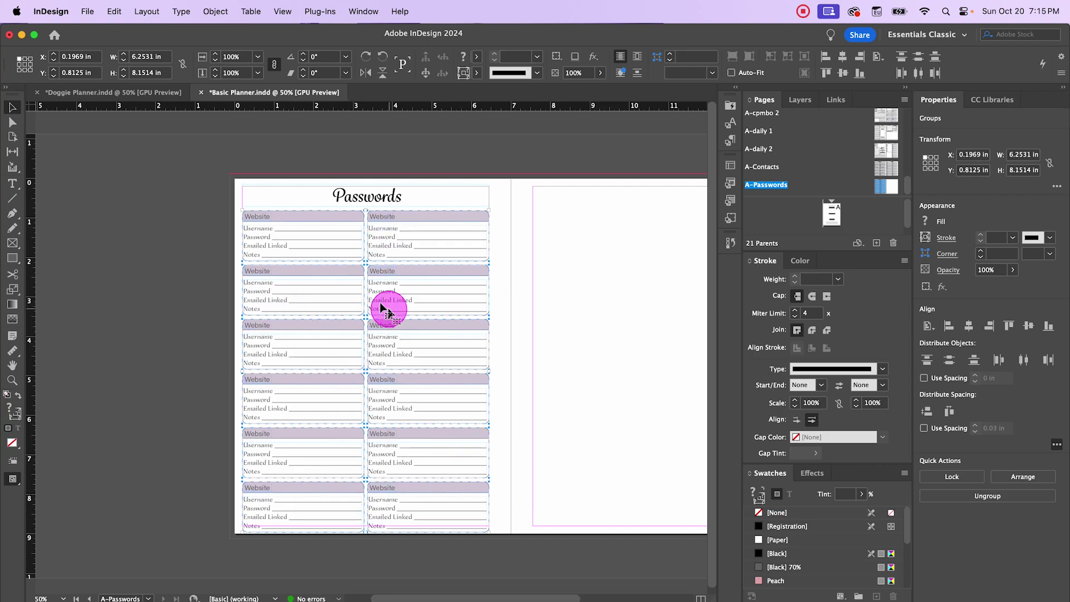
Step: Distribute the left column of Website boxes vertically with 0.03 in spacing, using its top box as the key object
click(231, 245)
click(265, 232)
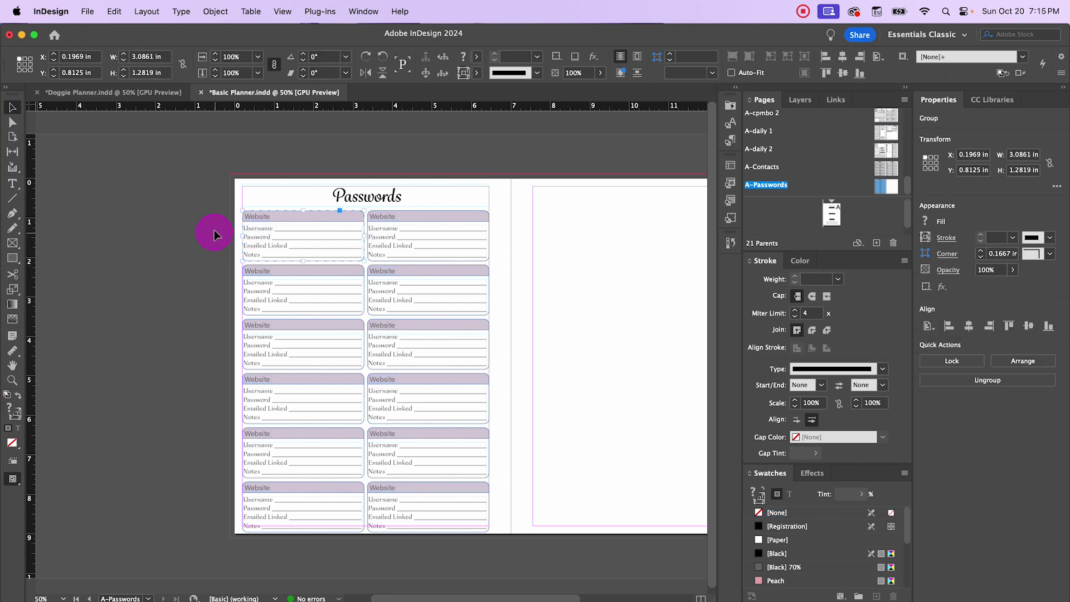
drag(214, 229, 328, 529)
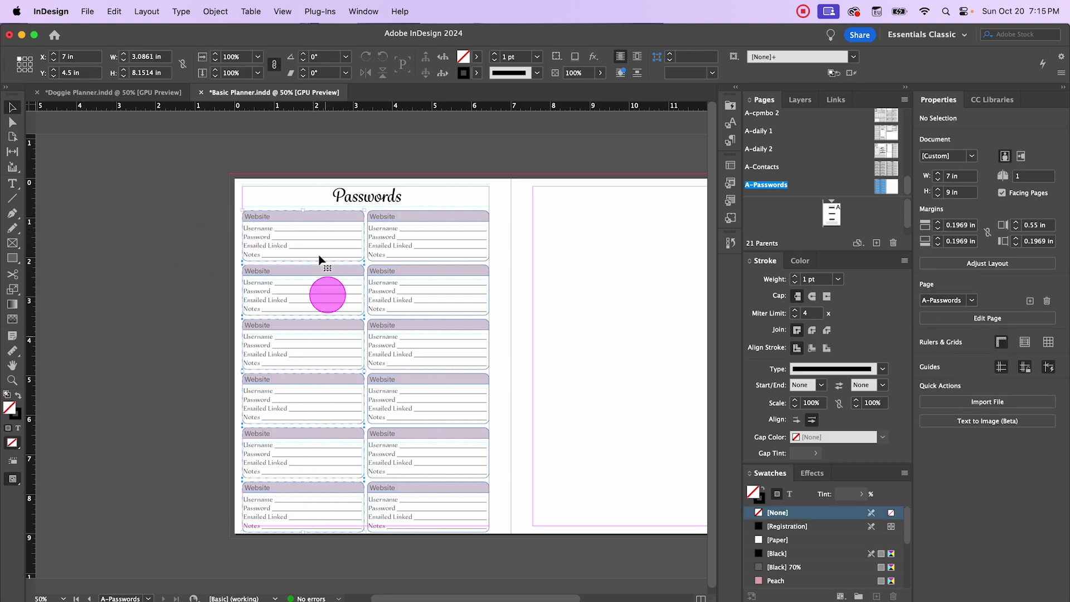
click(315, 222)
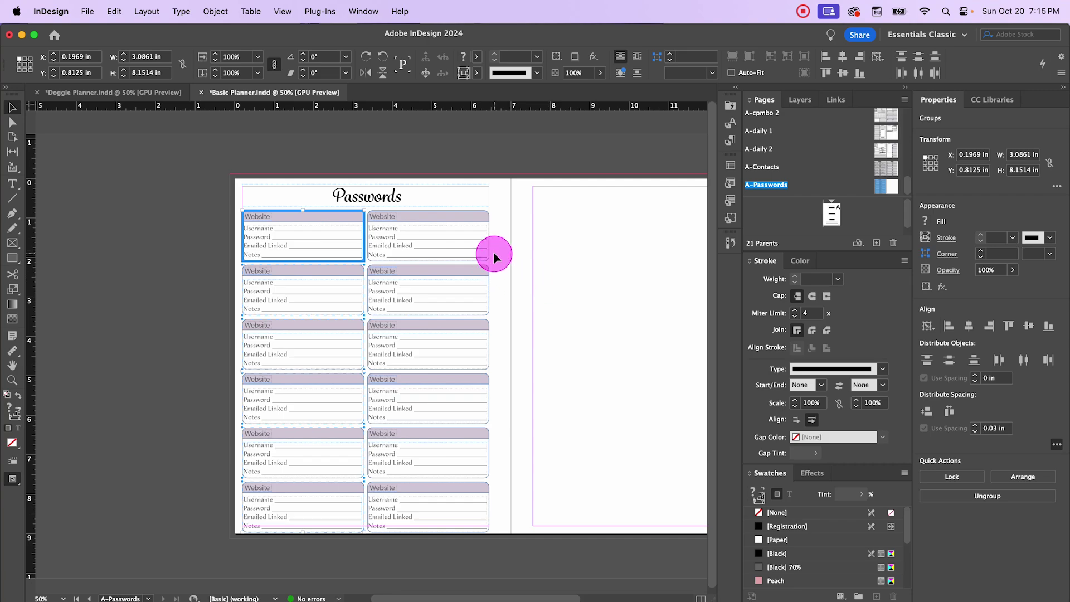
click(992, 429)
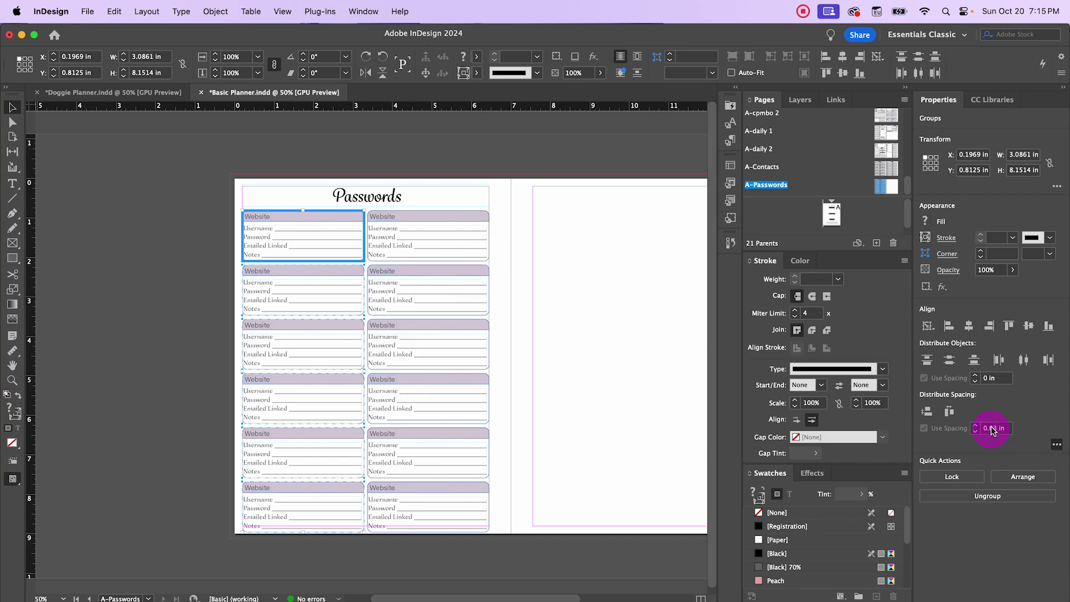
click(927, 413)
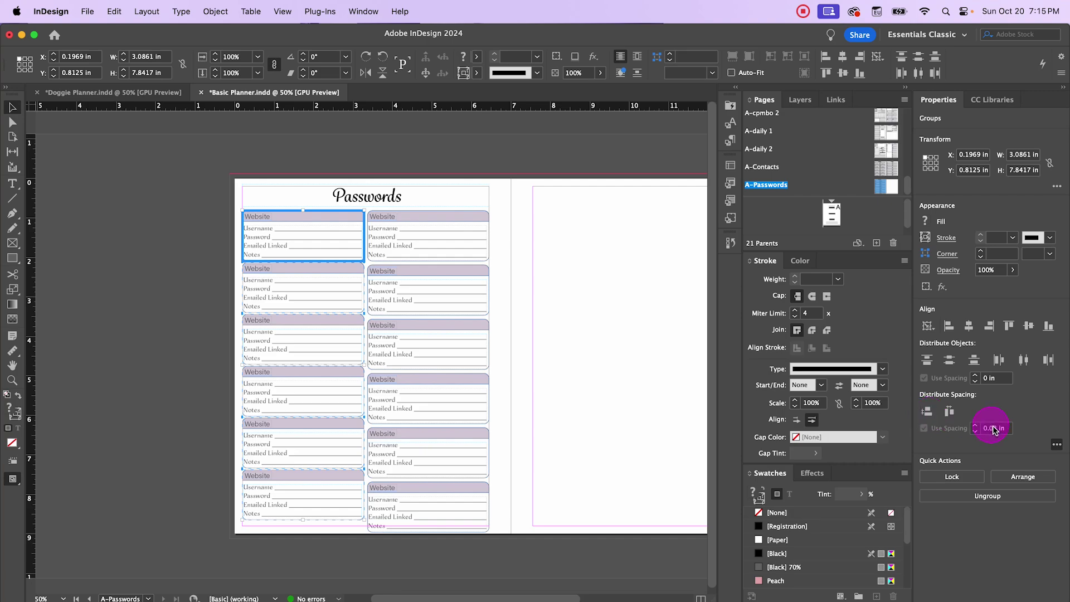
Step: Redistribute the left column of Website boxes vertically with 0.04 in spacing
click(995, 430)
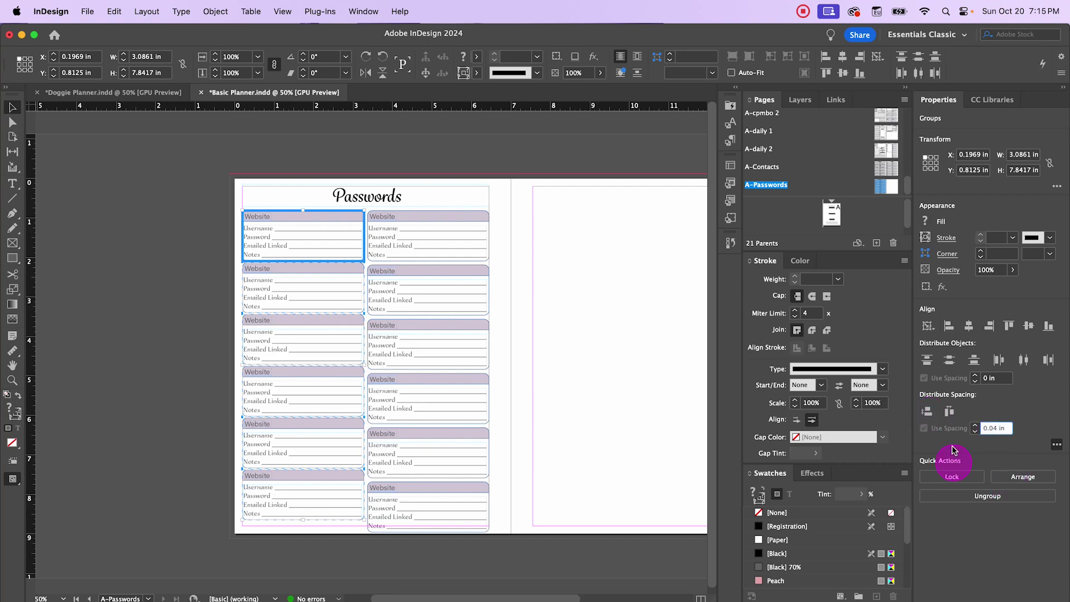
click(927, 412)
click(950, 411)
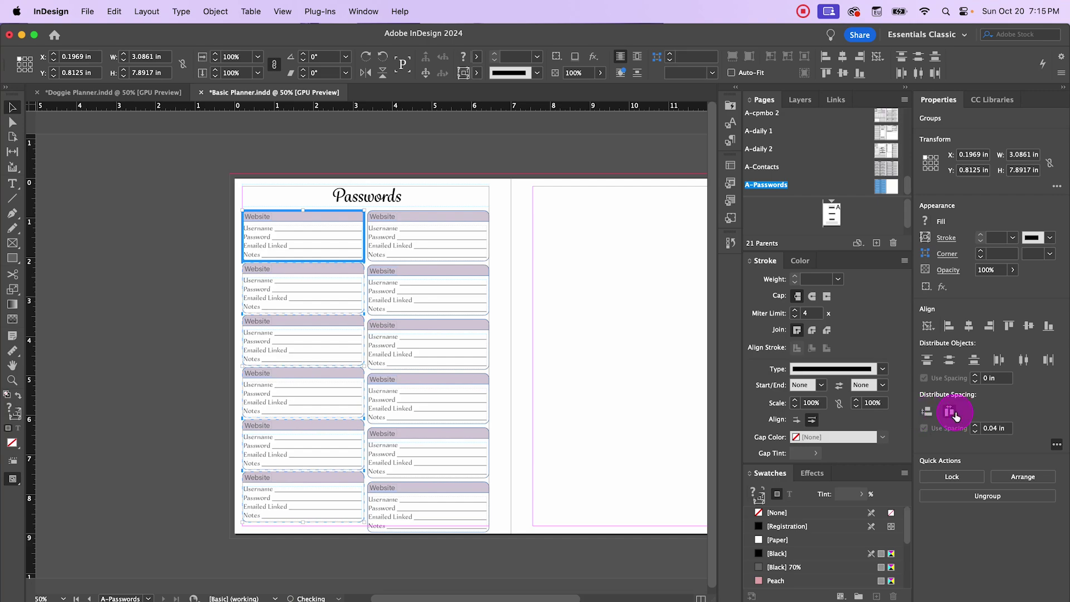
Step: Redistribute the left column of Website boxes vertically with 0.05 in spacing
click(996, 430)
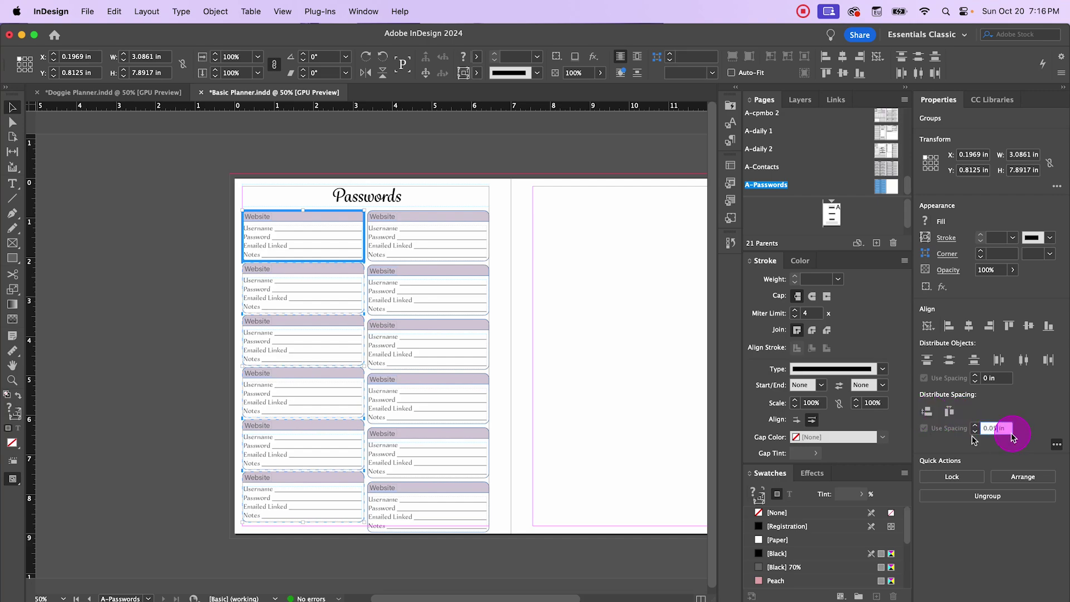
text(0.05)
click(925, 411)
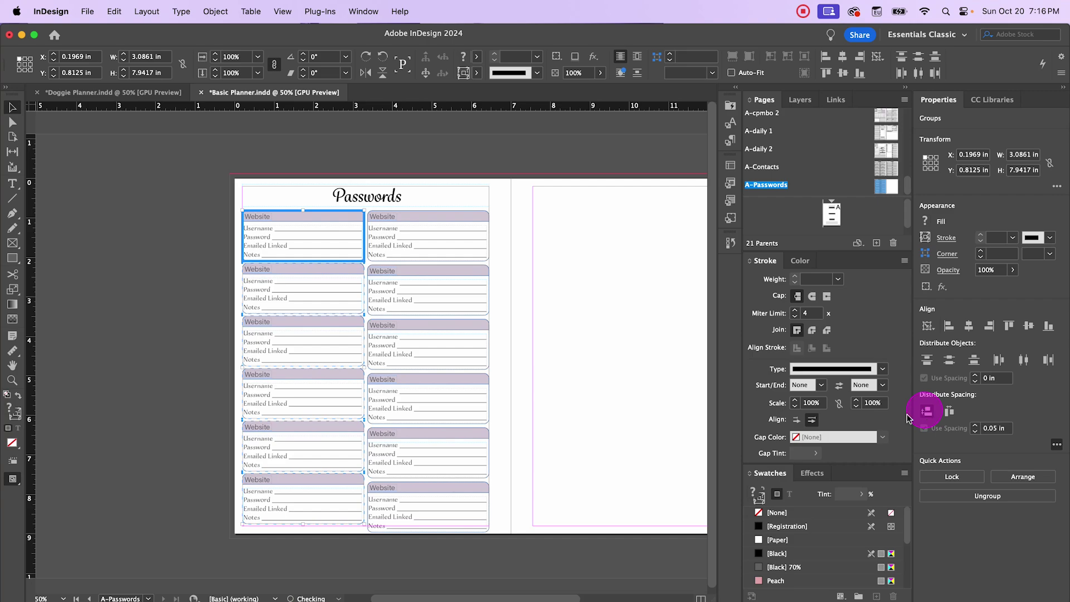
Step: Distribute the right column of Website boxes vertically with 0.05 in spacing, using its top box as the key object
click(513, 237)
drag(493, 234, 443, 363)
click(442, 234)
click(984, 327)
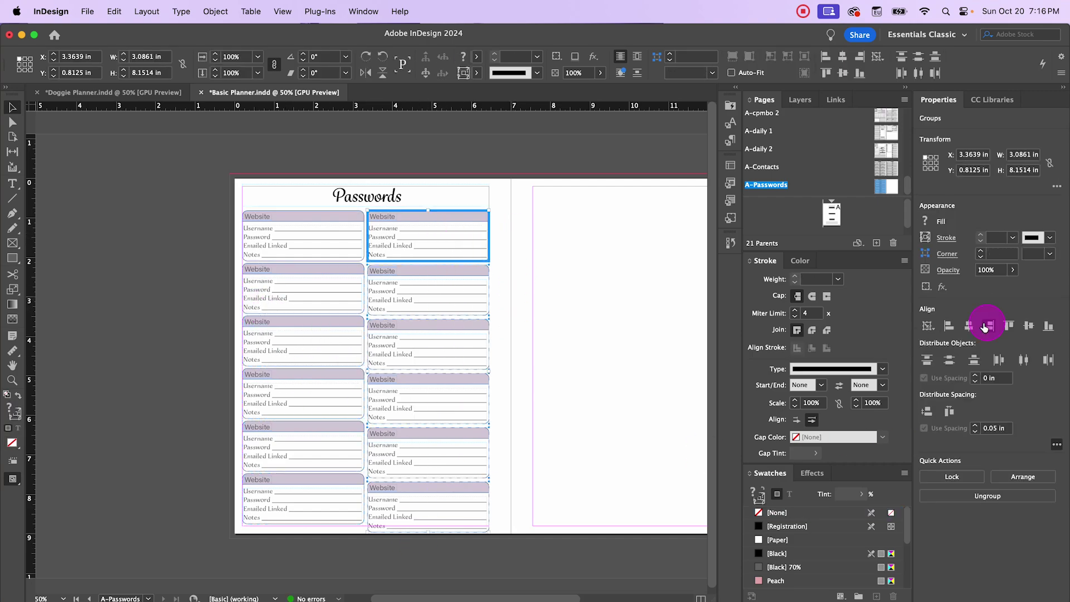
click(927, 412)
click(237, 239)
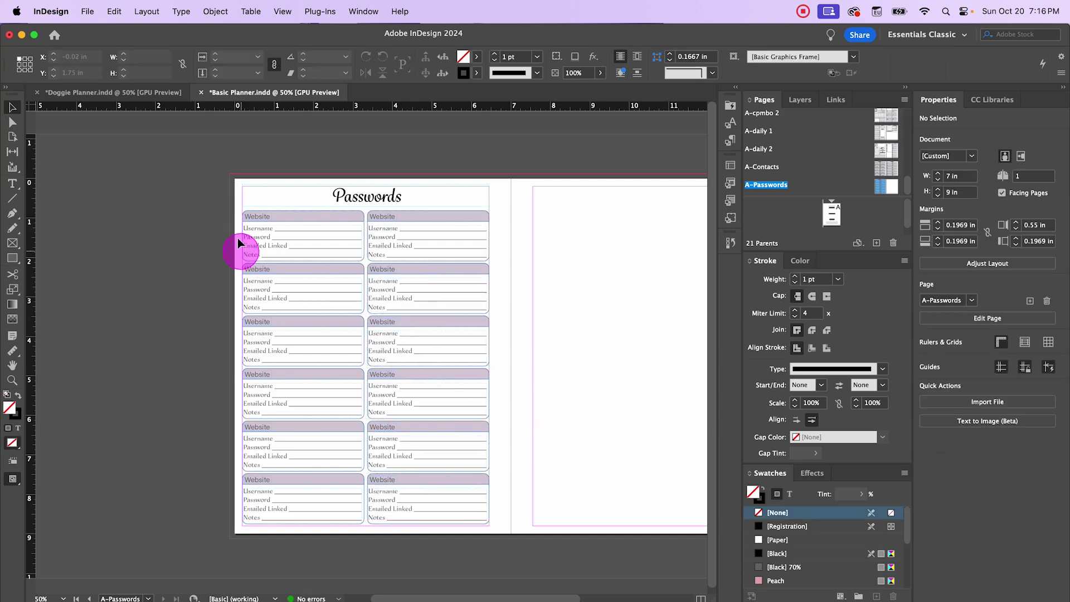
Step: Nudge all Website boxes down to the bottom margin and move the Passwords title slightly down
drag(230, 239, 494, 513)
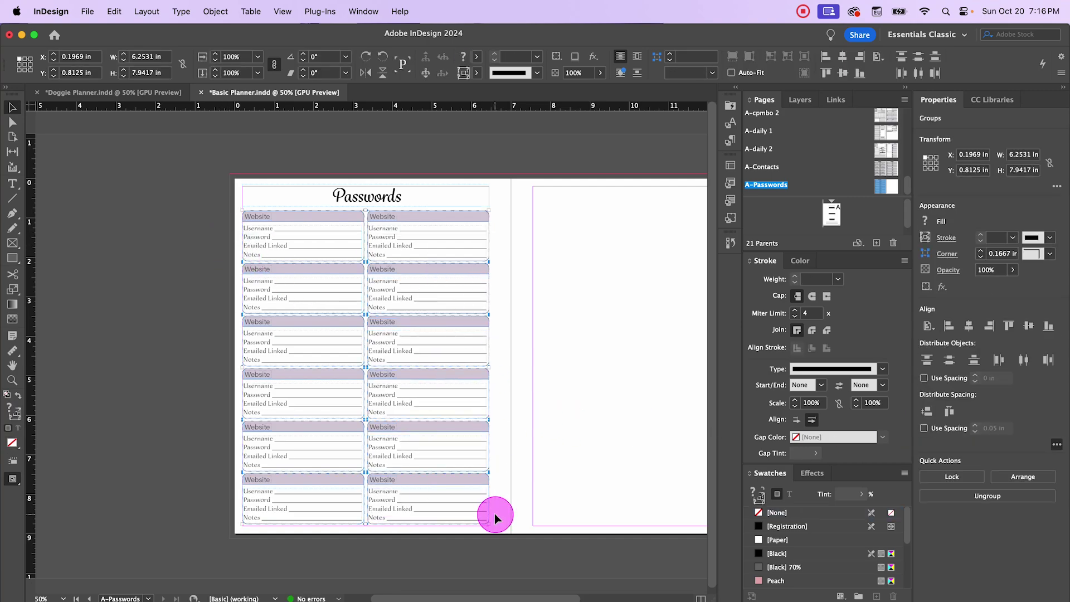
key(Down)
key(Down)
key(Down)
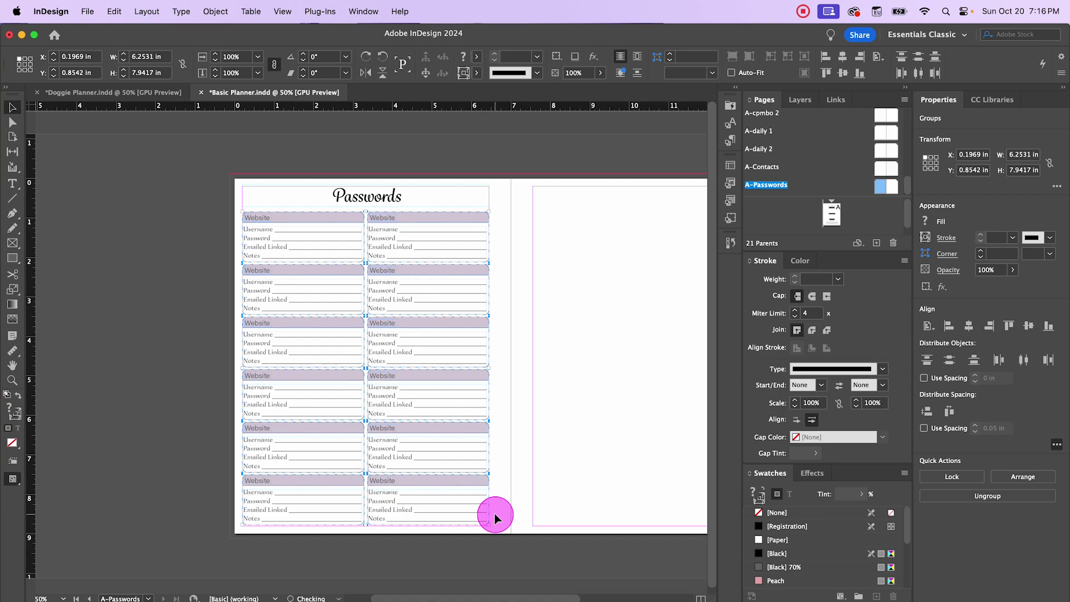
click(167, 191)
click(355, 195)
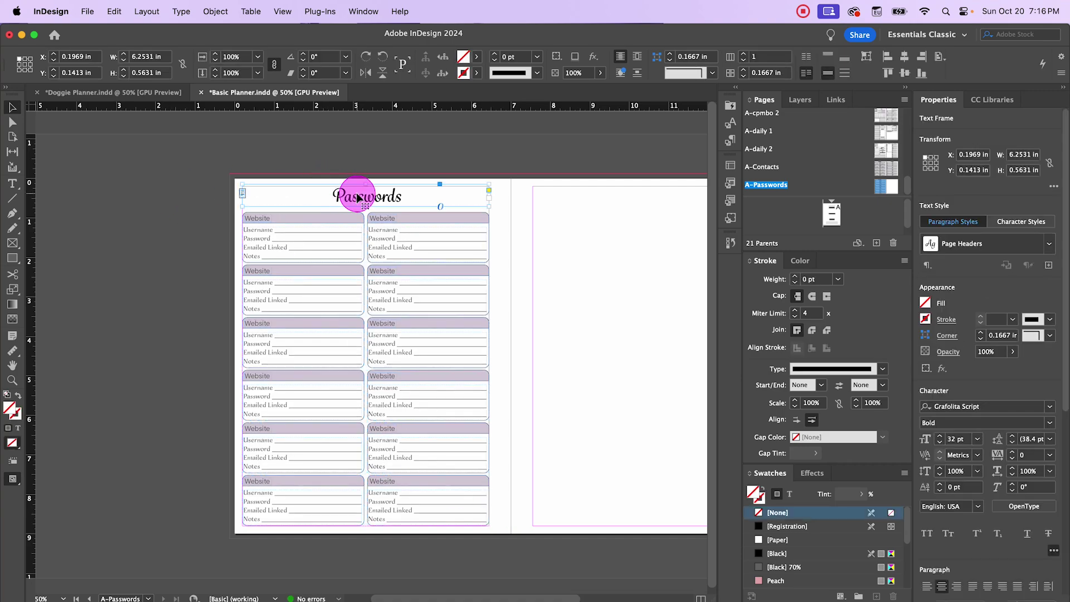
click(111, 246)
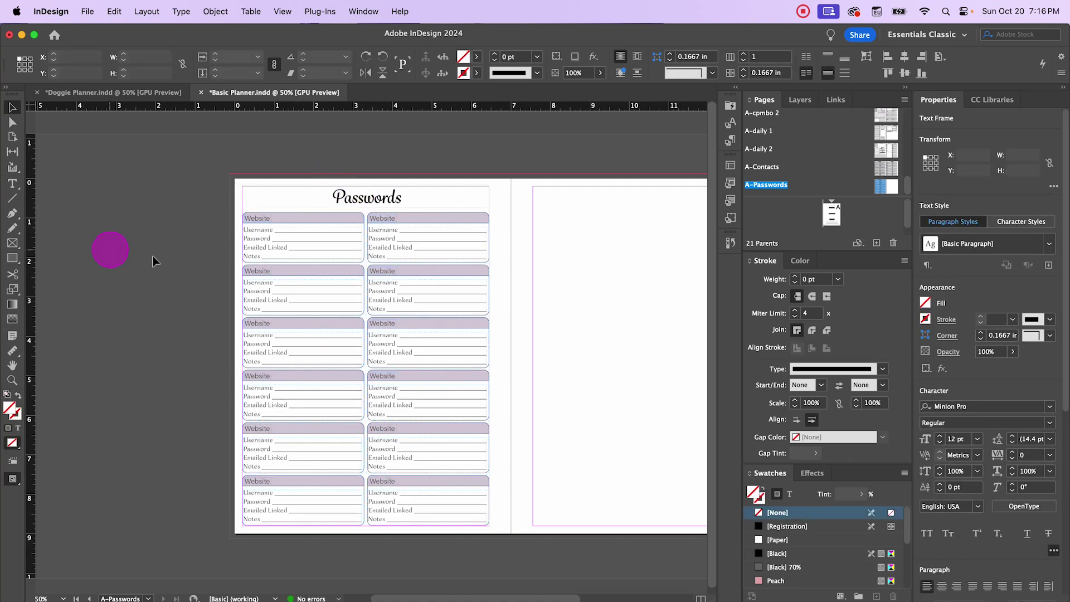
scroll(277, 322, up, 1)
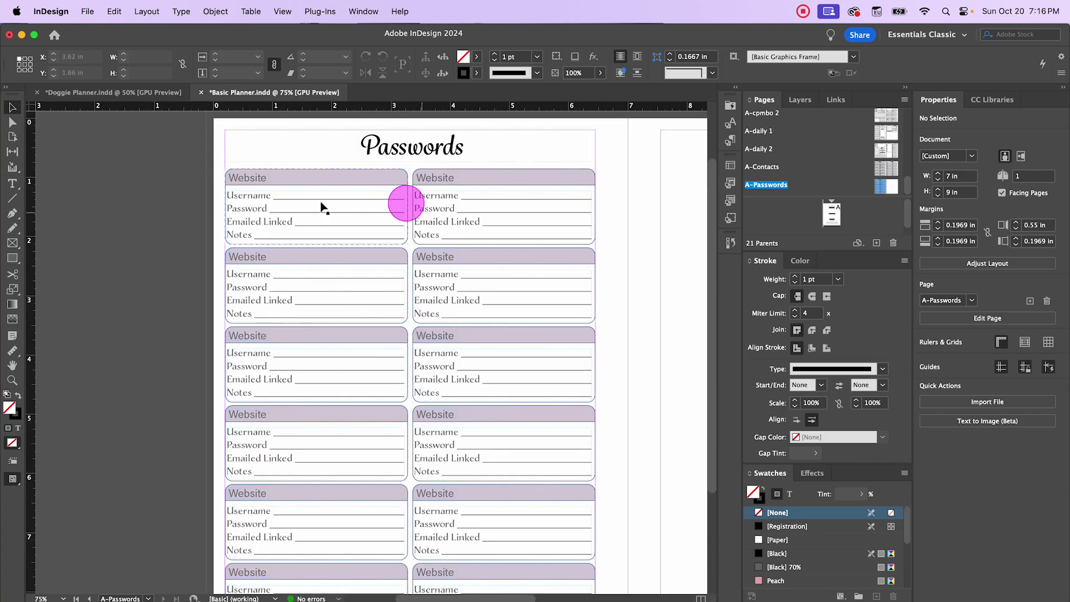
drag(644, 305, 281, 311)
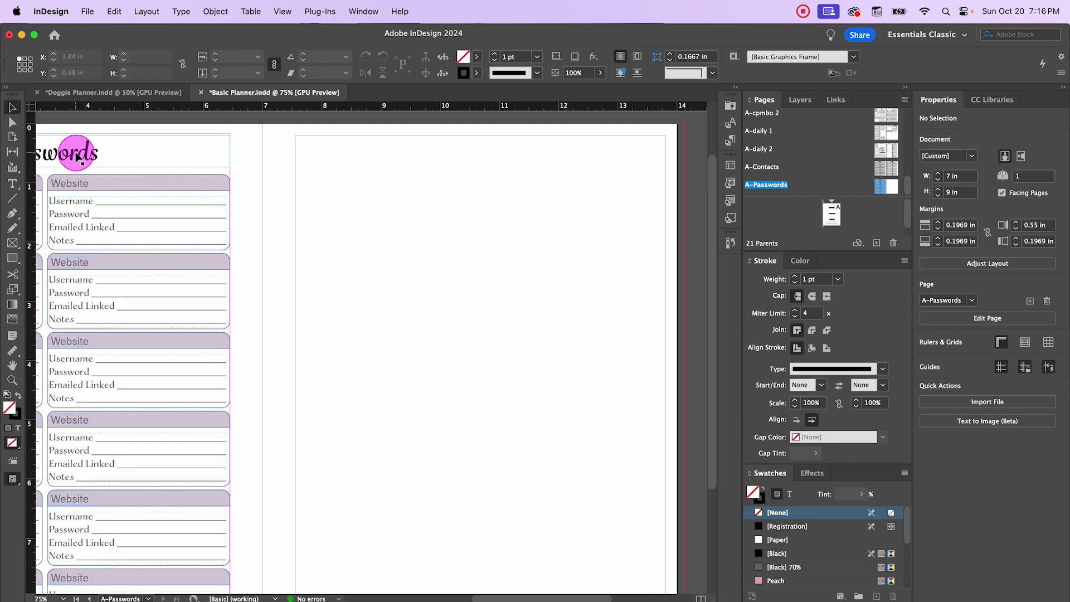
Step: Copy the Passwords title to the facing page, fitted within its margins at the top, and nudge it slightly down
drag(77, 157, 517, 176)
key(Down)
key(Down)
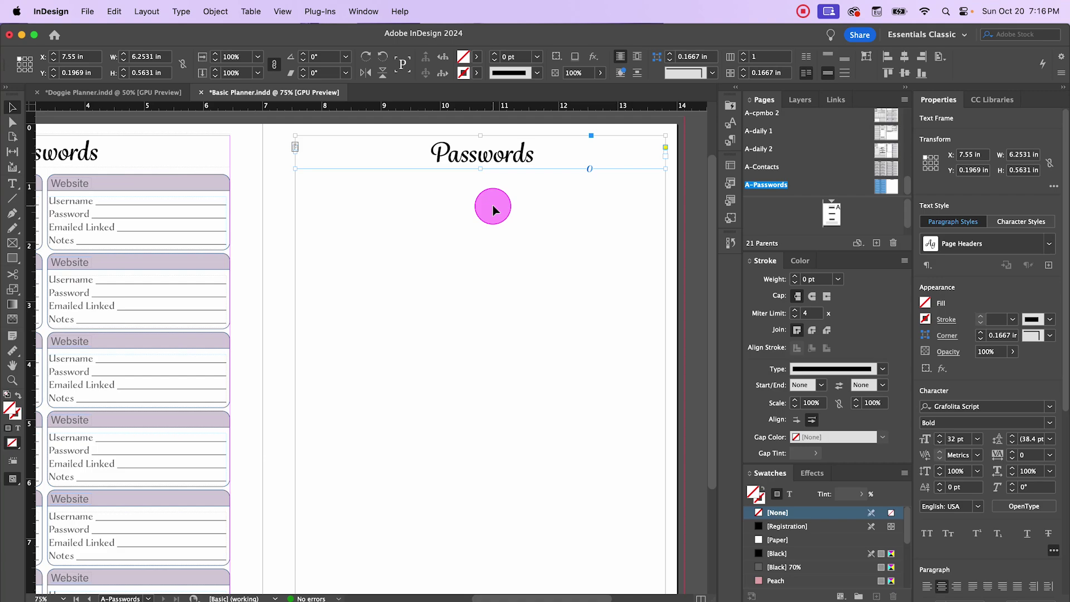
click(492, 209)
Step: Create a rectangle 3.08 in wide and 0.327 in high below the title on the right-hand page
click(12, 258)
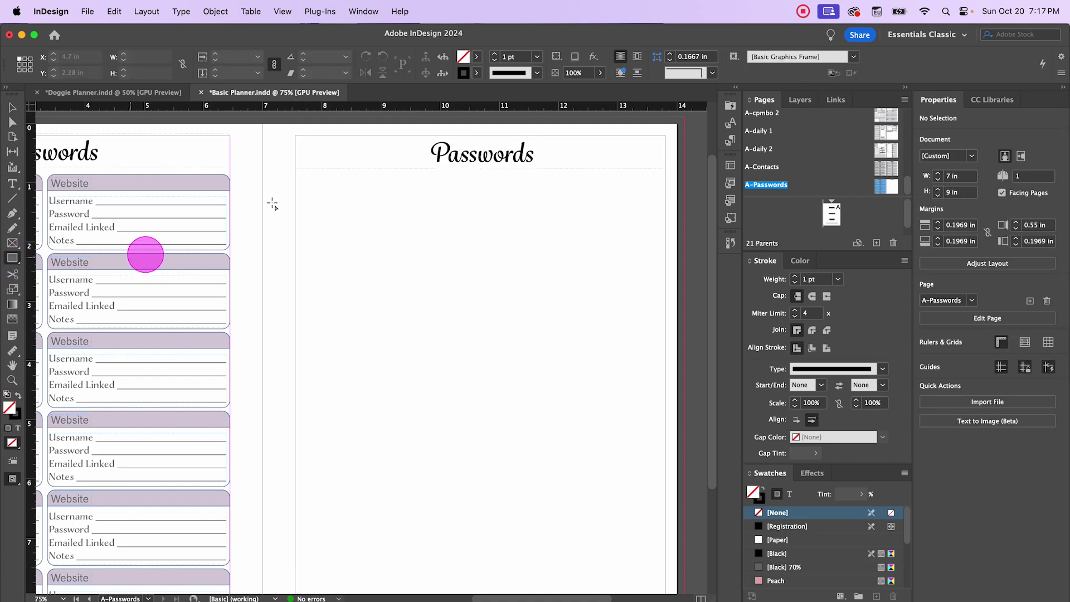
click(300, 179)
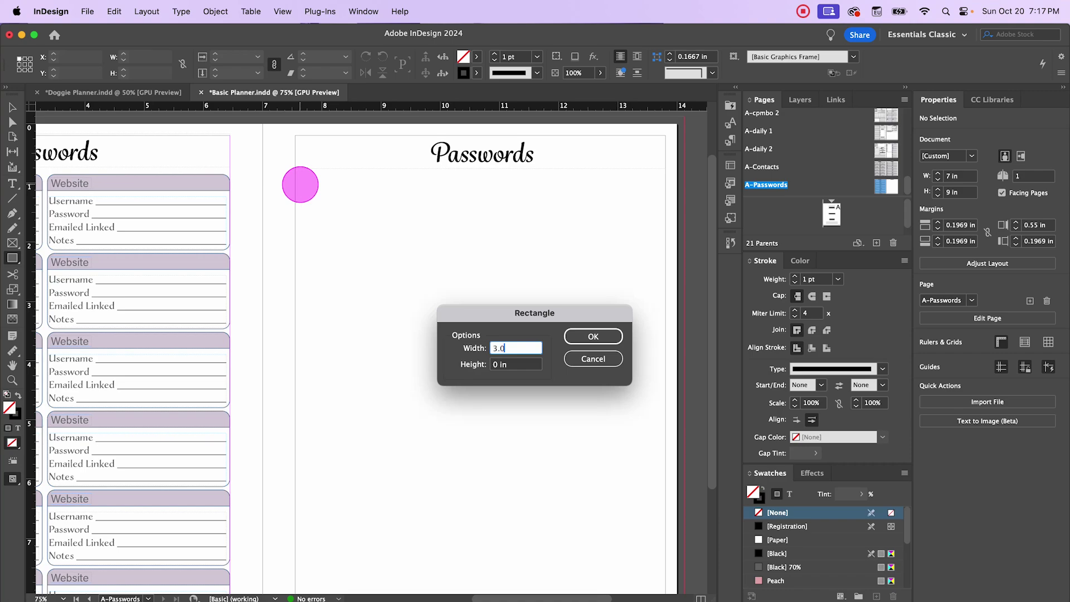
key(Tab)
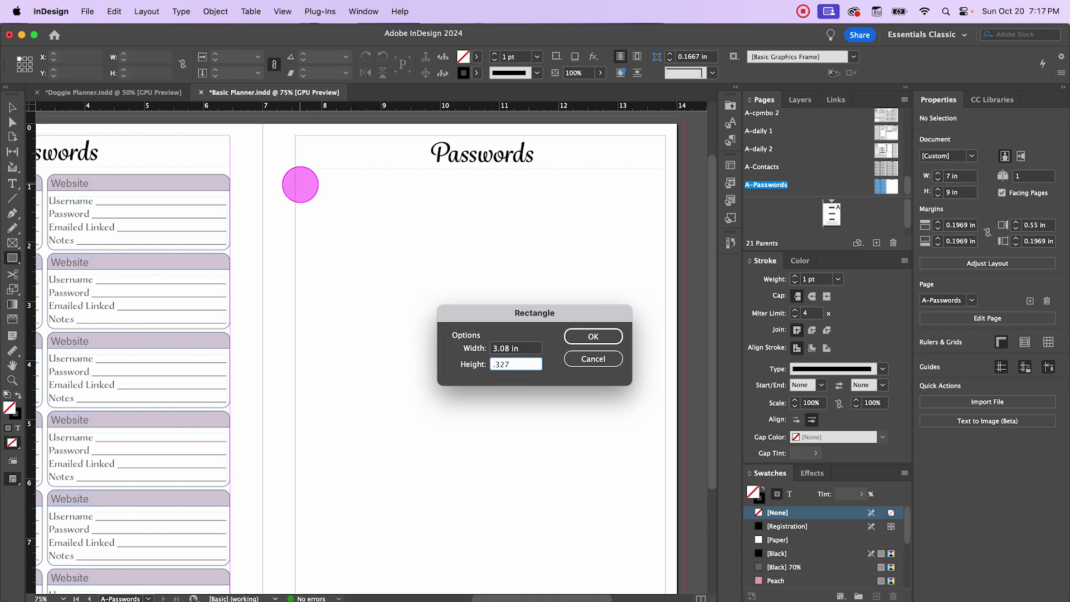
click(593, 339)
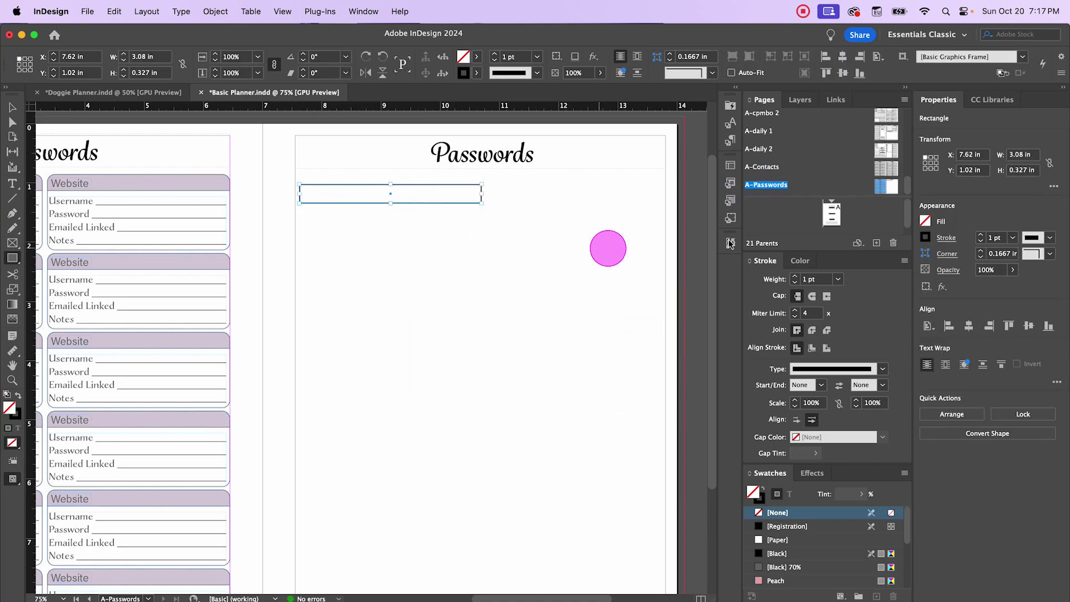
Step: Apply the Boxes object style to the new rectangle and adjust its corner size
click(731, 218)
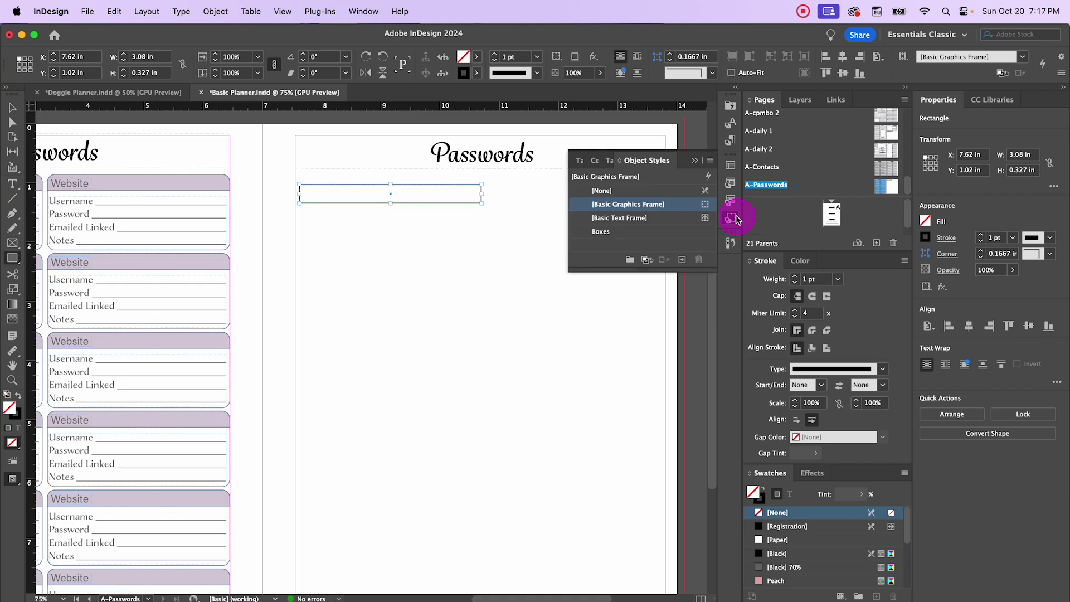
click(601, 231)
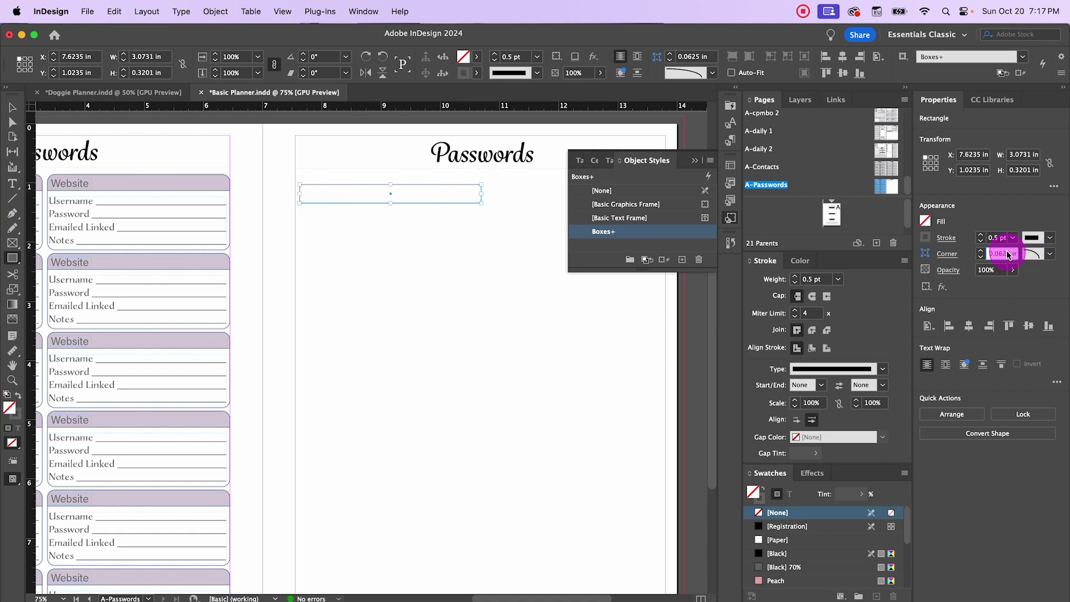
key(Return)
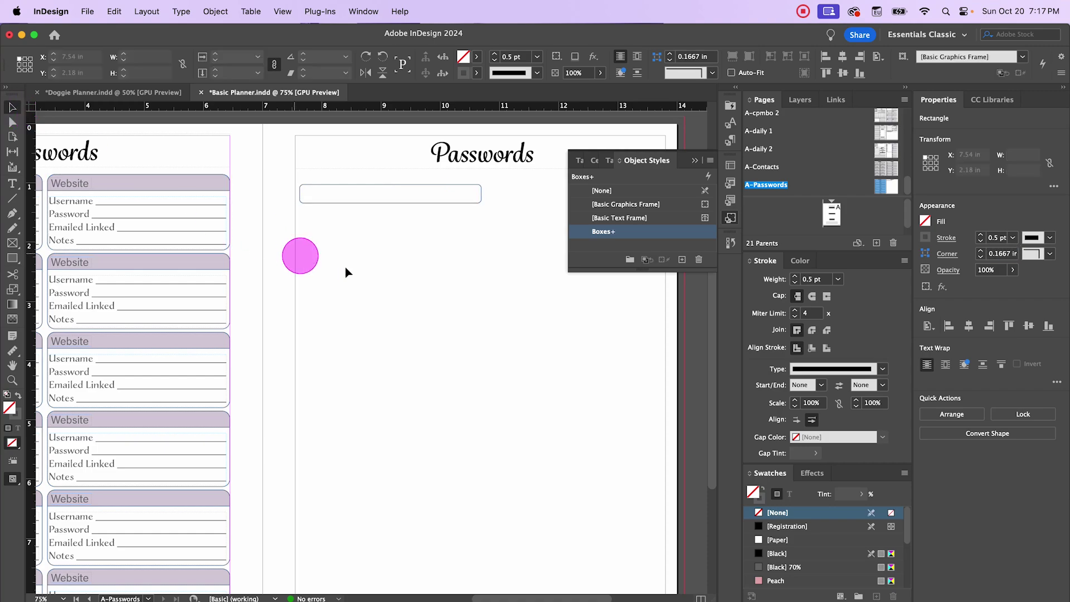
Step: Move the rounded box to the page's inner margin, directly beneath the Passwords title and level with the facing page's top boxes
click(362, 271)
click(363, 202)
click(360, 221)
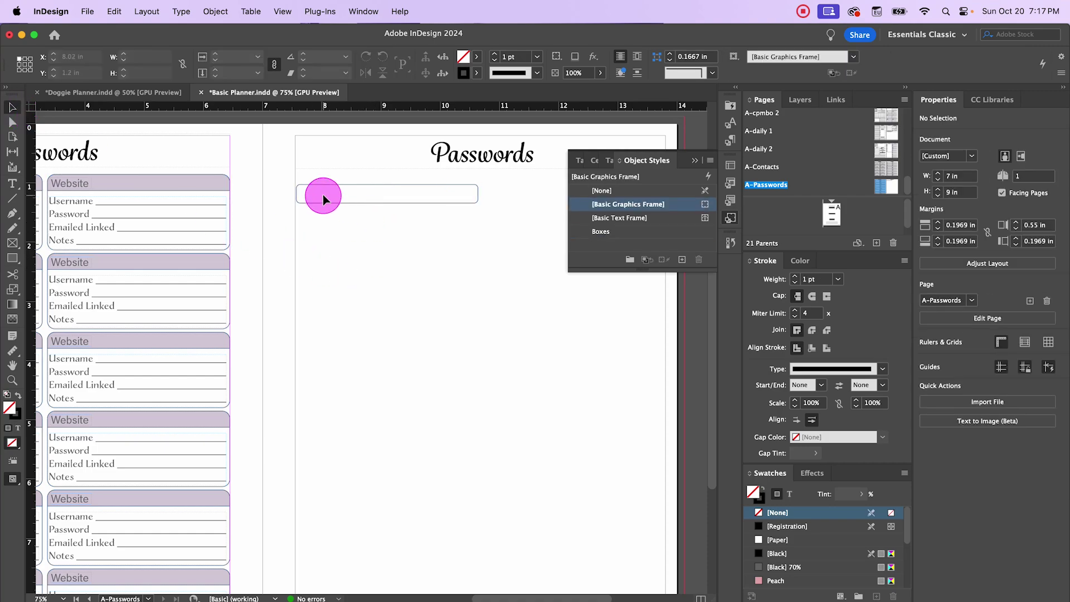
key(super+equal)
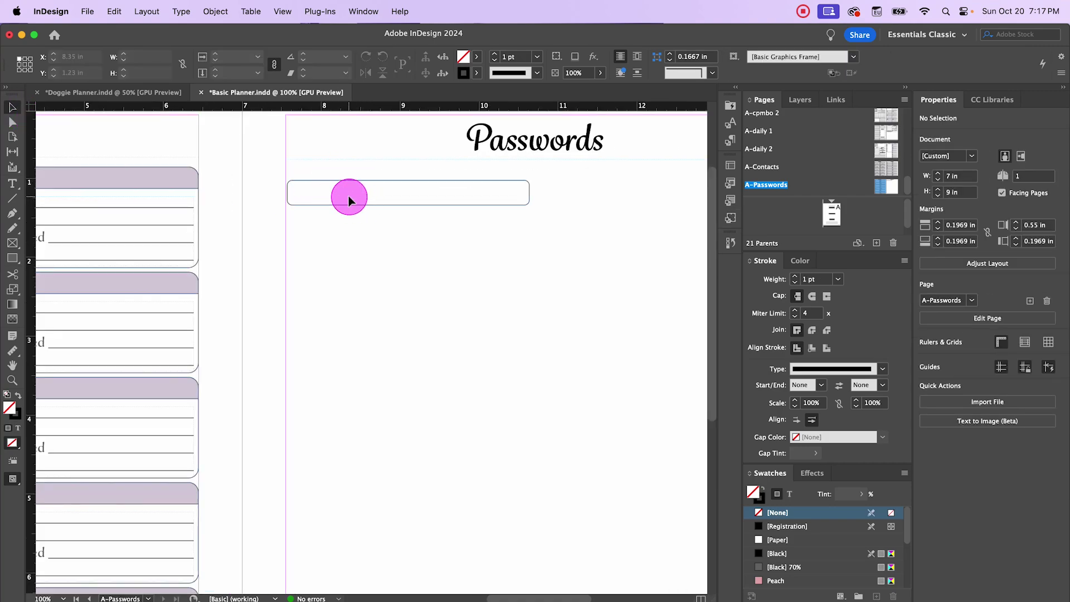
drag(412, 179, 412, 166)
click(434, 217)
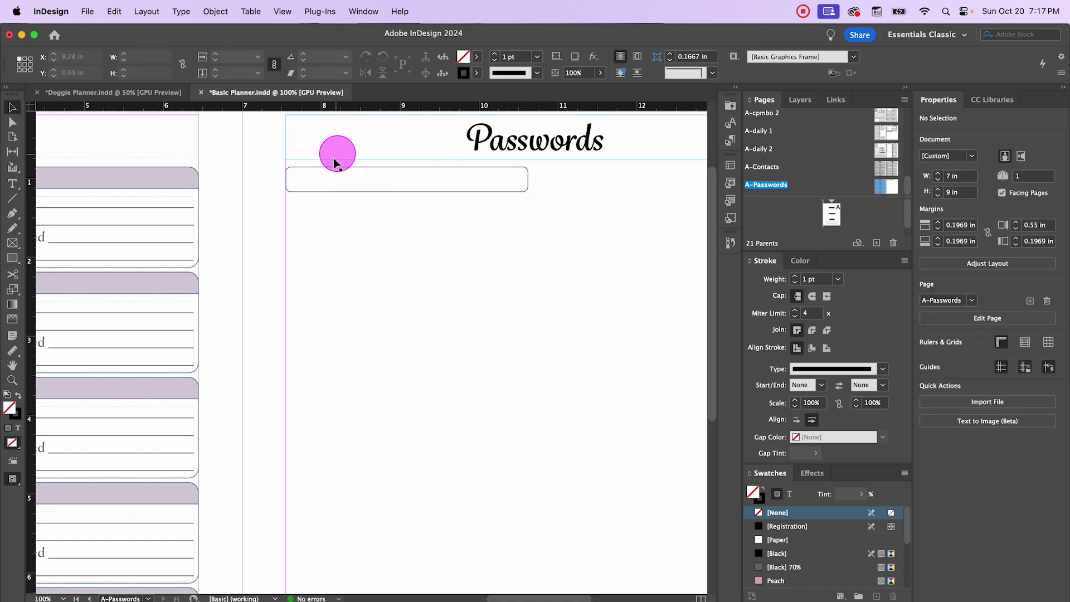
Step: Add a text frame reading Website inside the box and set its font to Adorn Roman
click(12, 184)
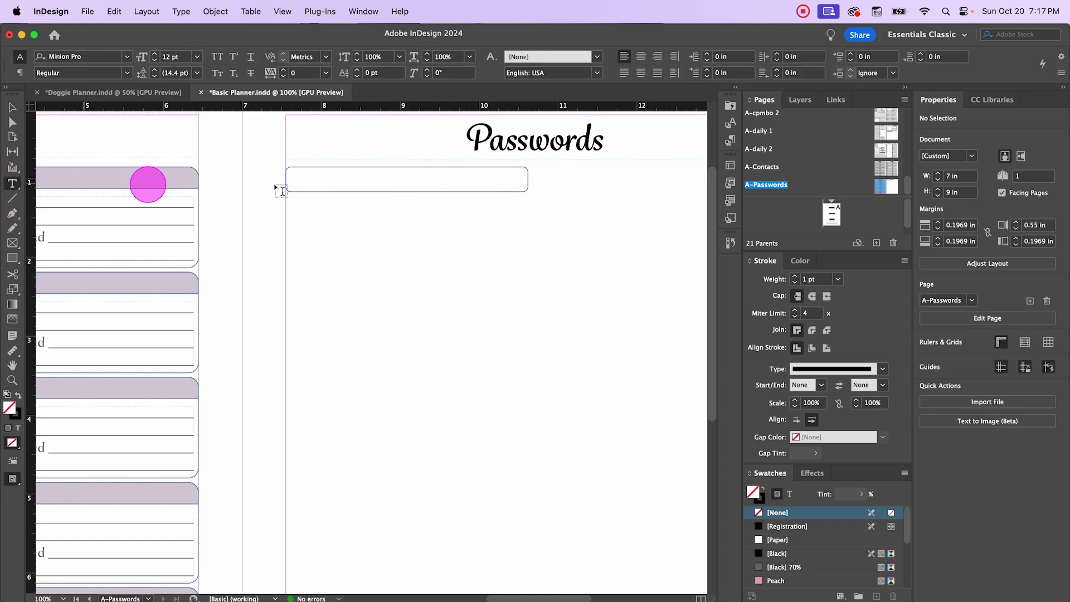
drag(276, 185, 290, 172)
drag(290, 171, 435, 188)
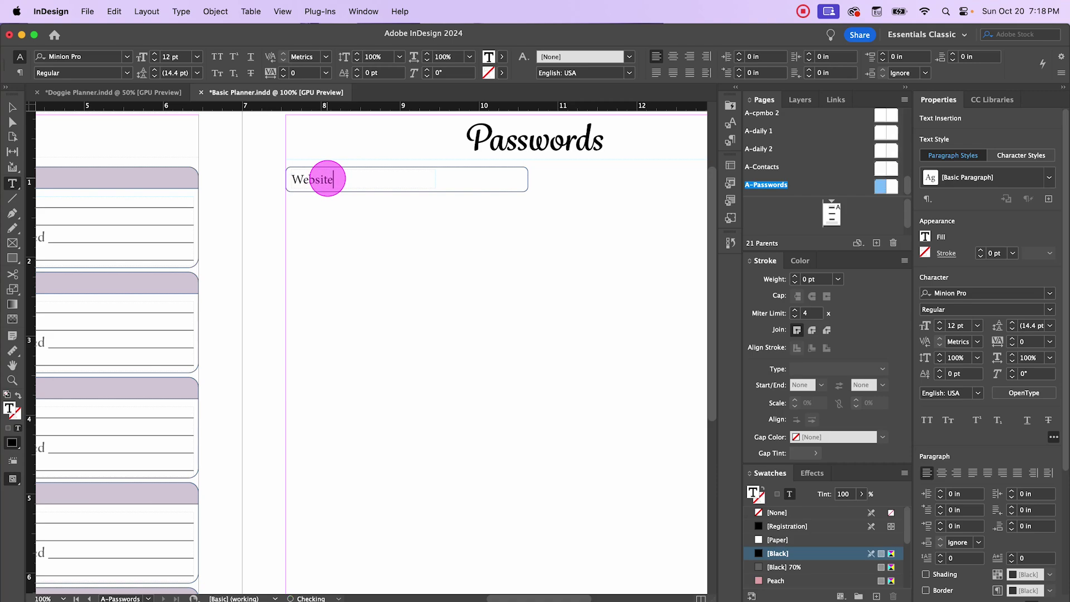
double_click(327, 178)
click(1049, 292)
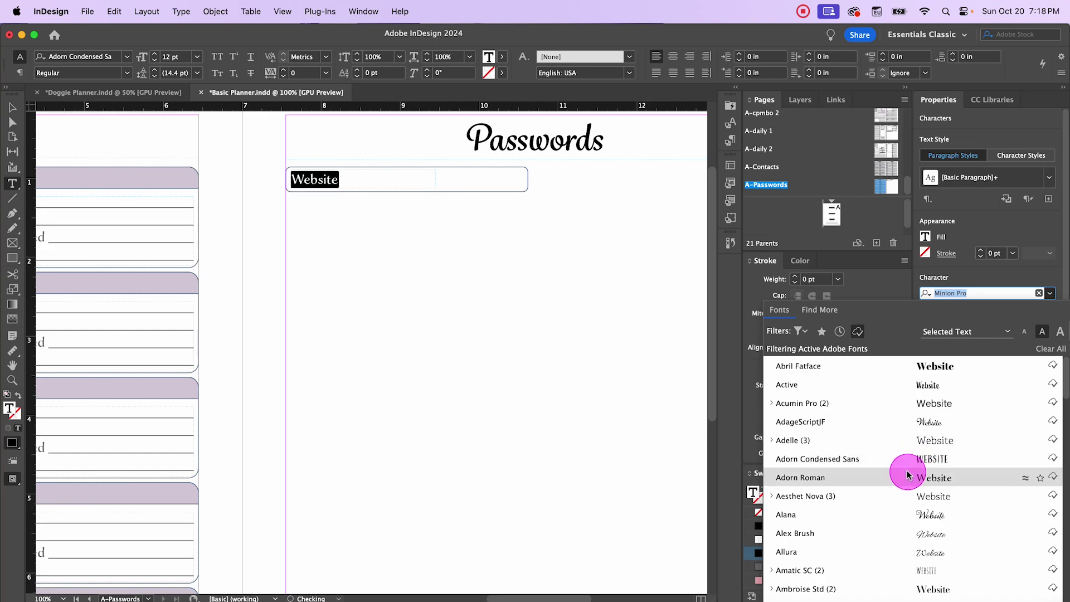
click(907, 476)
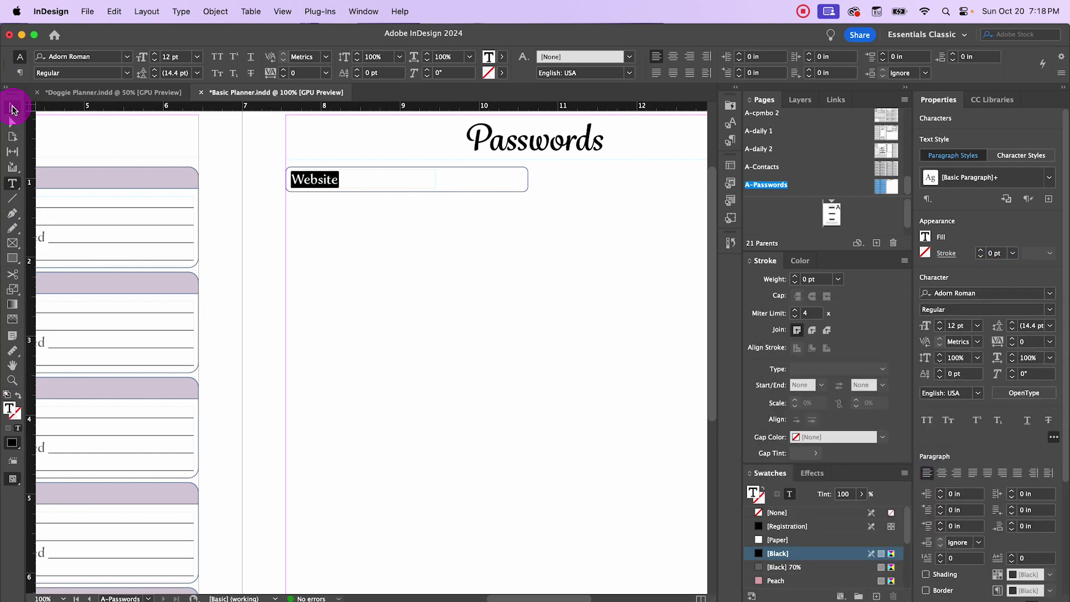
click(14, 110)
click(370, 272)
Step: Duplicate the Website box with its label directly below the original, leaving a small gap
click(391, 184)
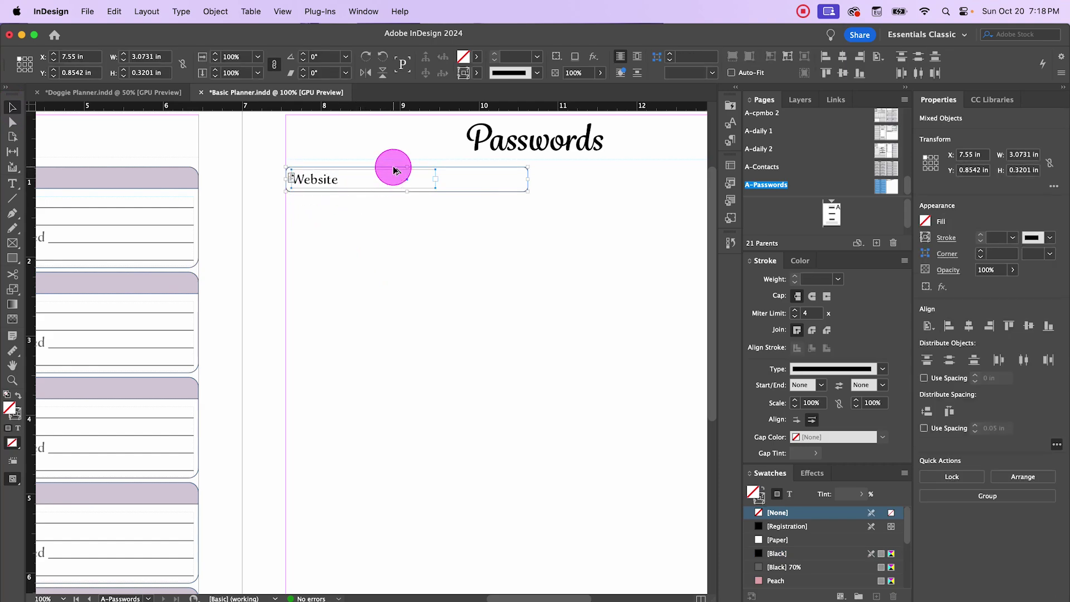
drag(393, 170, 400, 199)
key(Up)
key(Up)
key(Up)
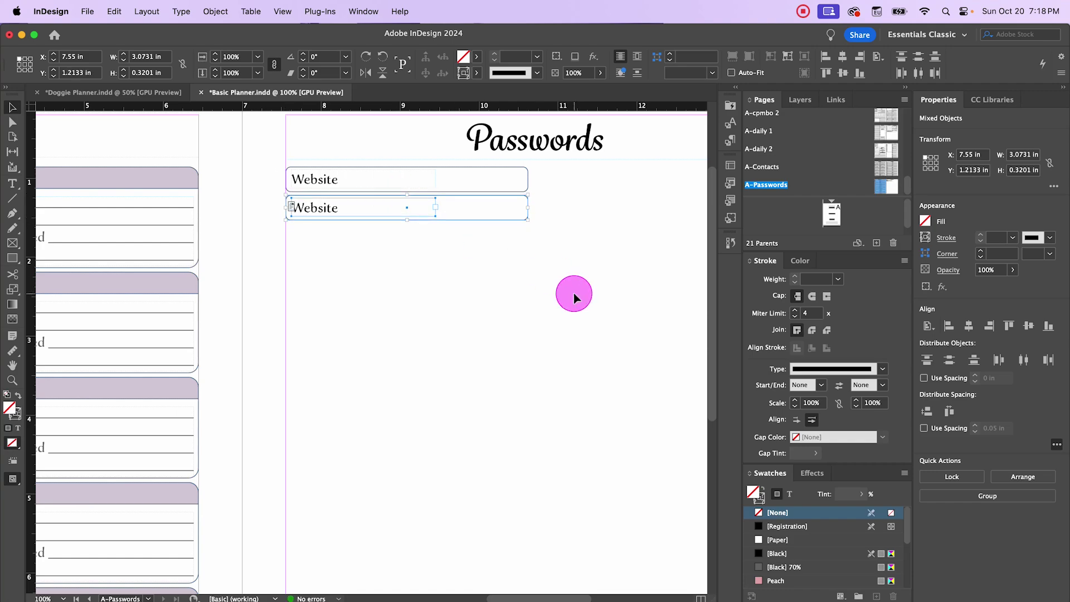
Step: Change the label in the second box to Username
double_click(363, 209)
drag(363, 208, 294, 209)
text(Username)
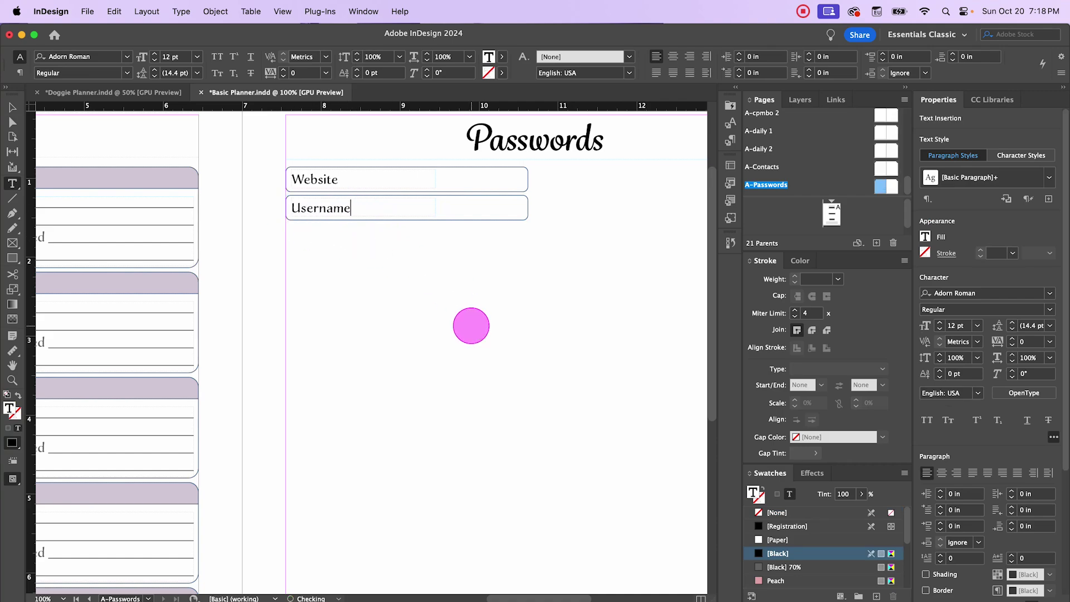
click(13, 107)
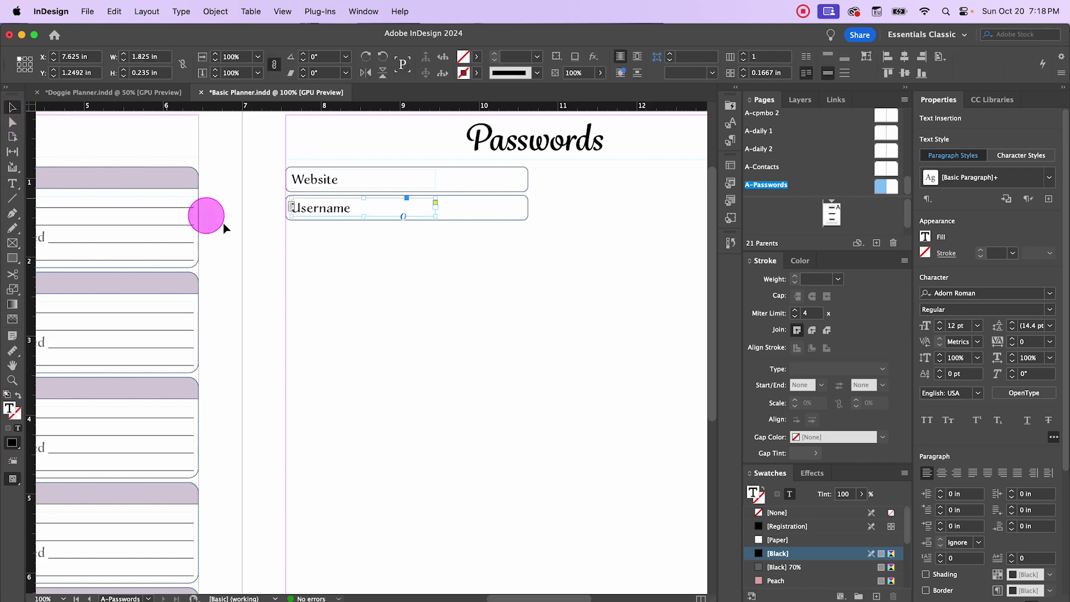
Step: Duplicate the Username box with its label directly below, and change the copy's label to Password
shift+click(388, 216)
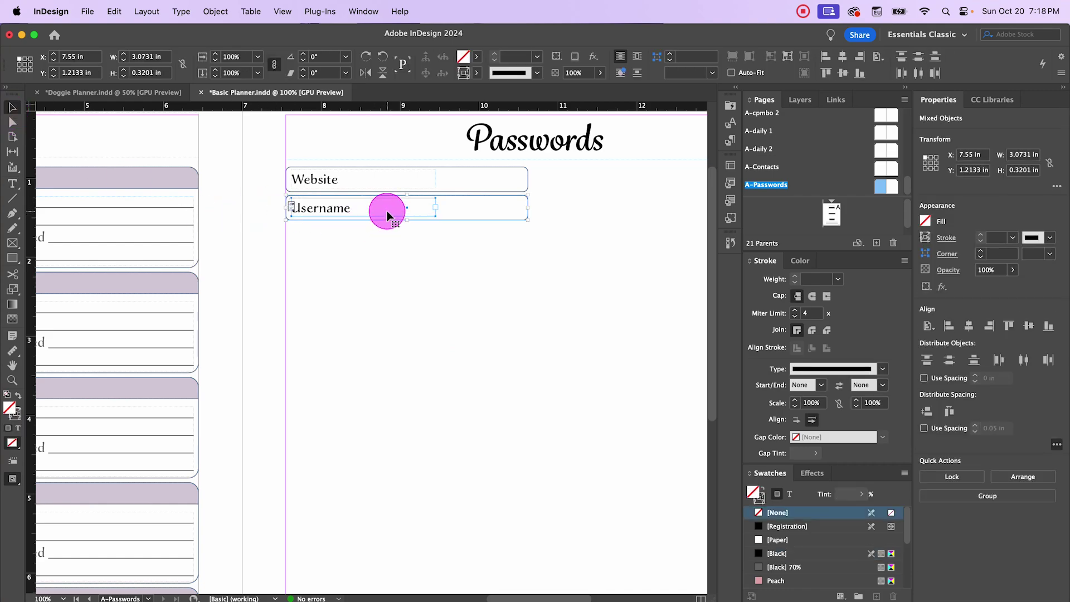
drag(386, 214, 393, 246)
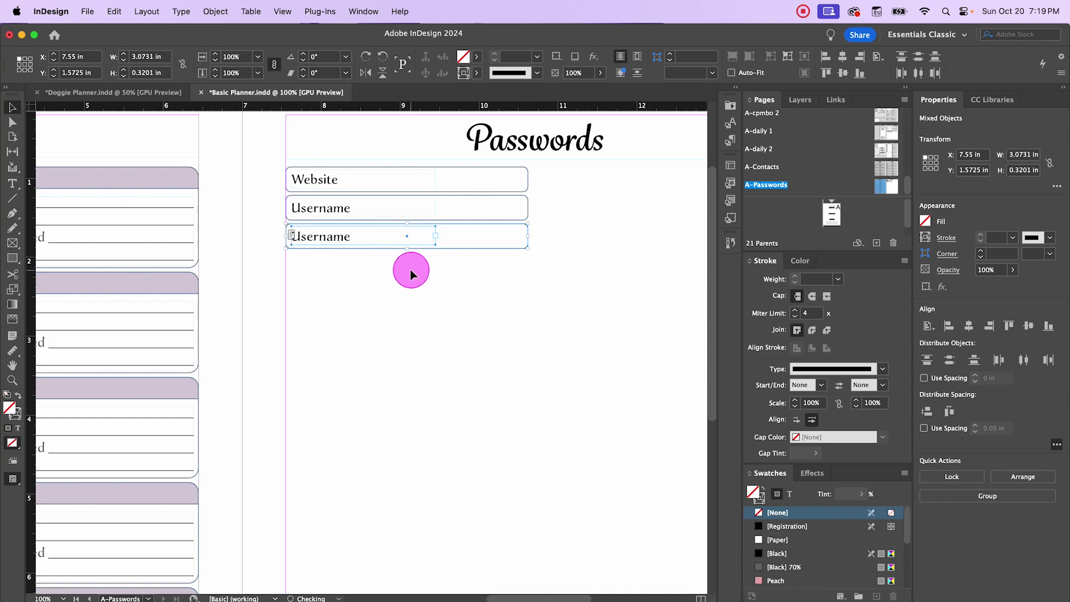
double_click(372, 238)
key(BackSpace)
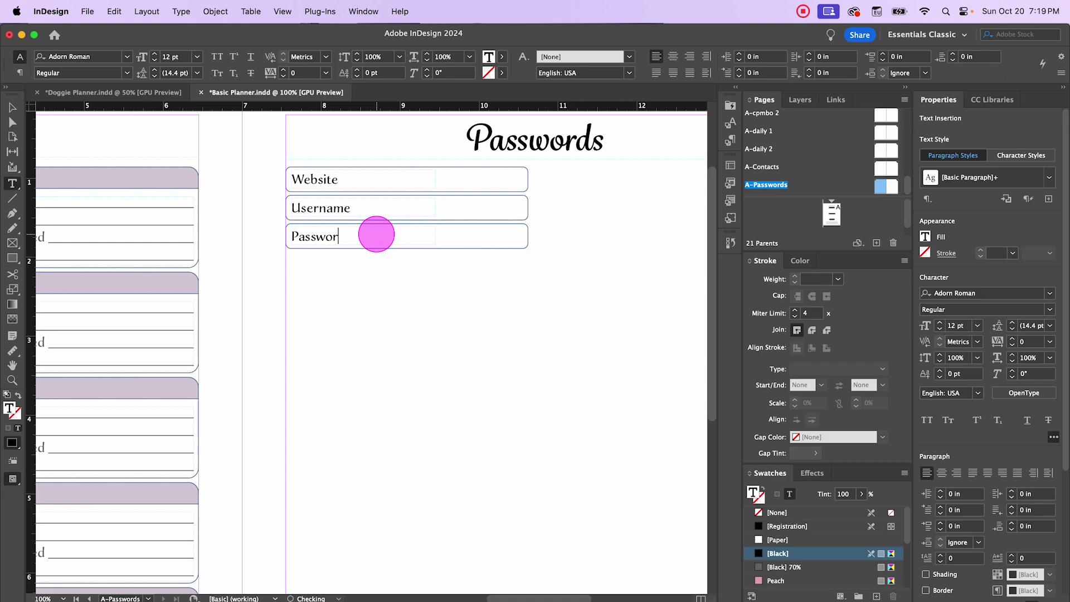
click(12, 107)
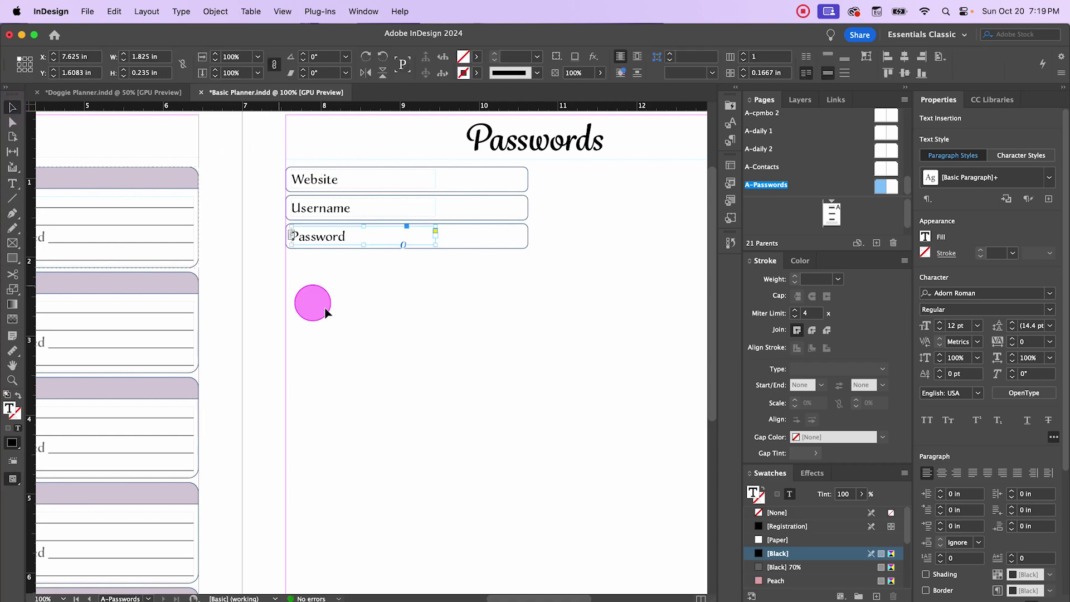
click(347, 275)
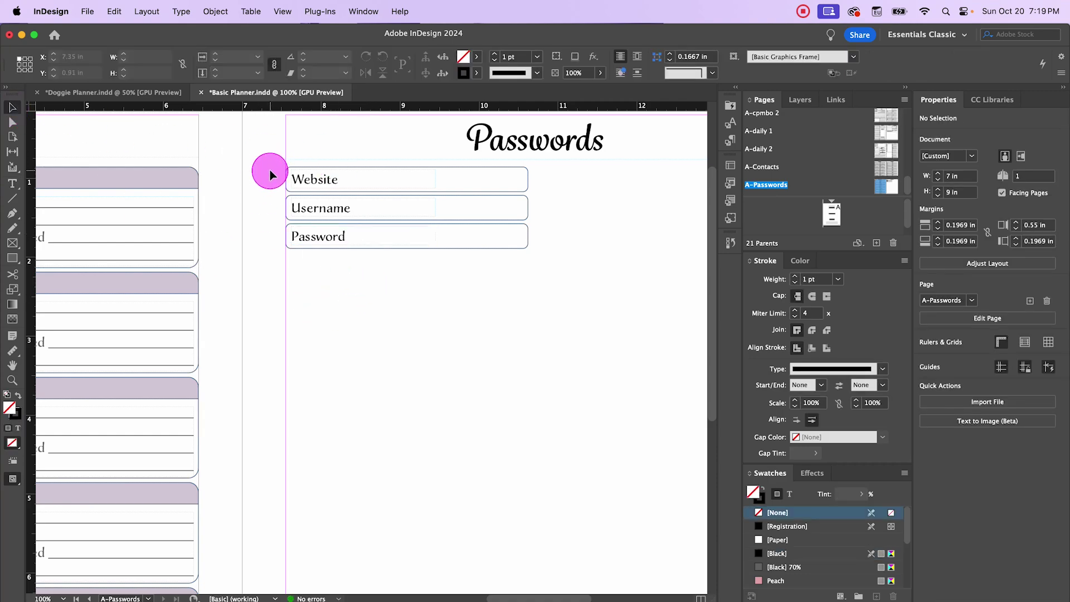
Step: Group the Website, Username and Password boxes and duplicate the group beside it, against the page's outer margin
drag(272, 163, 552, 276)
key(super+g)
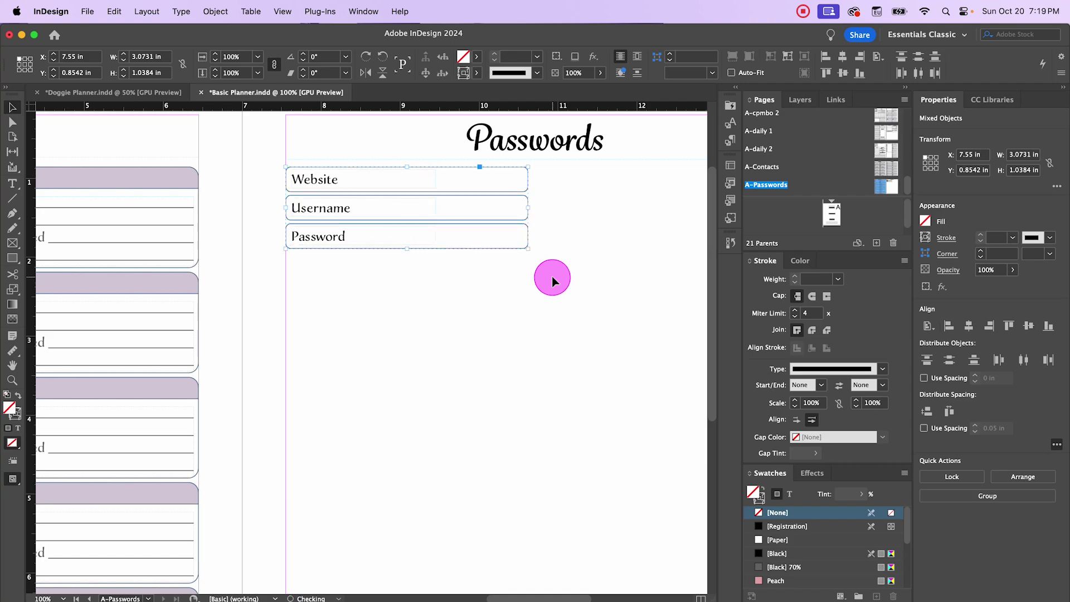
key(super+minus)
drag(297, 204, 485, 216)
click(505, 356)
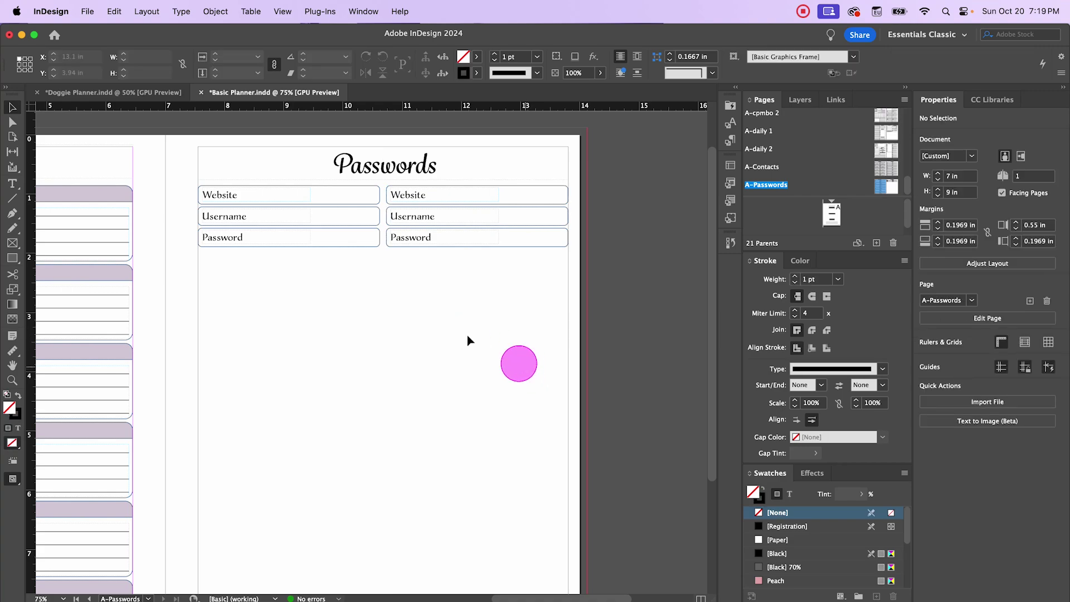
Step: Duplicate both box groups below the first row, and use Step and Repeat on the copy with count 4 and vertical offset 1.3255 in
drag(182, 186, 524, 257)
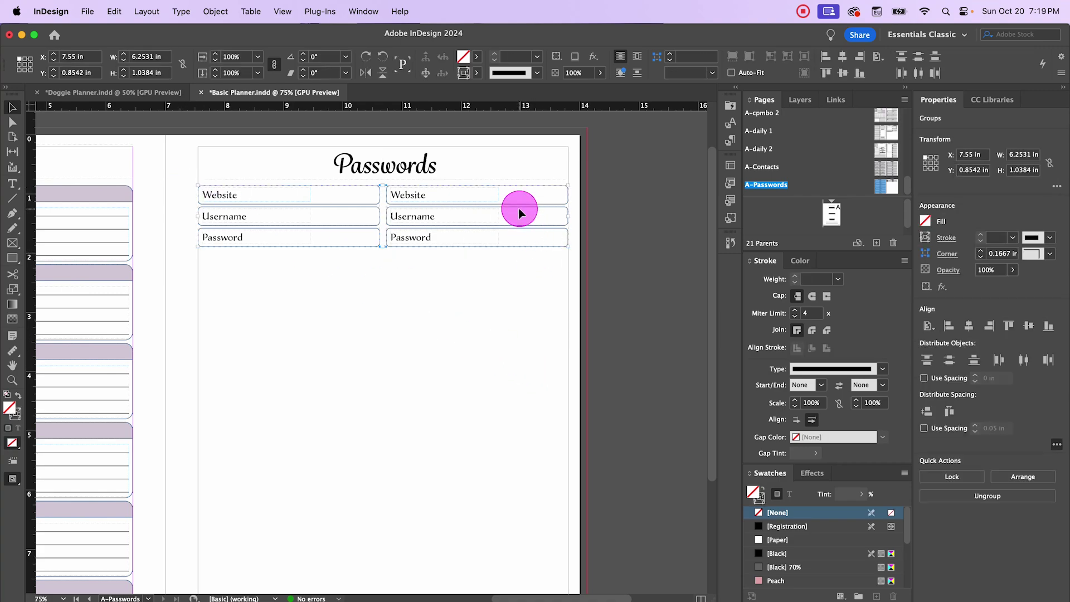
drag(519, 208, 488, 282)
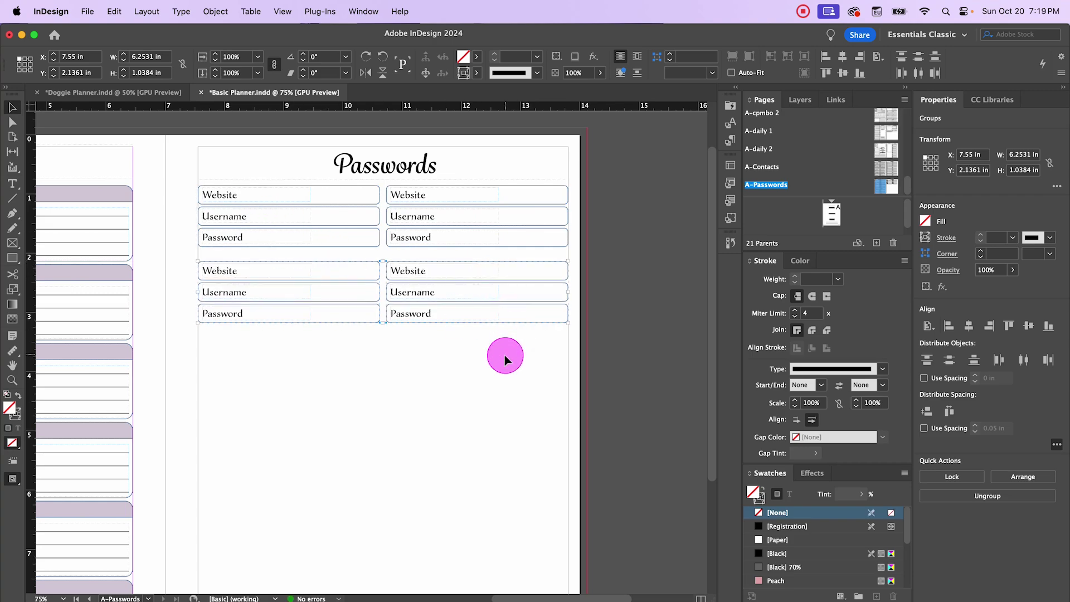
scroll(389, 231, down, 2)
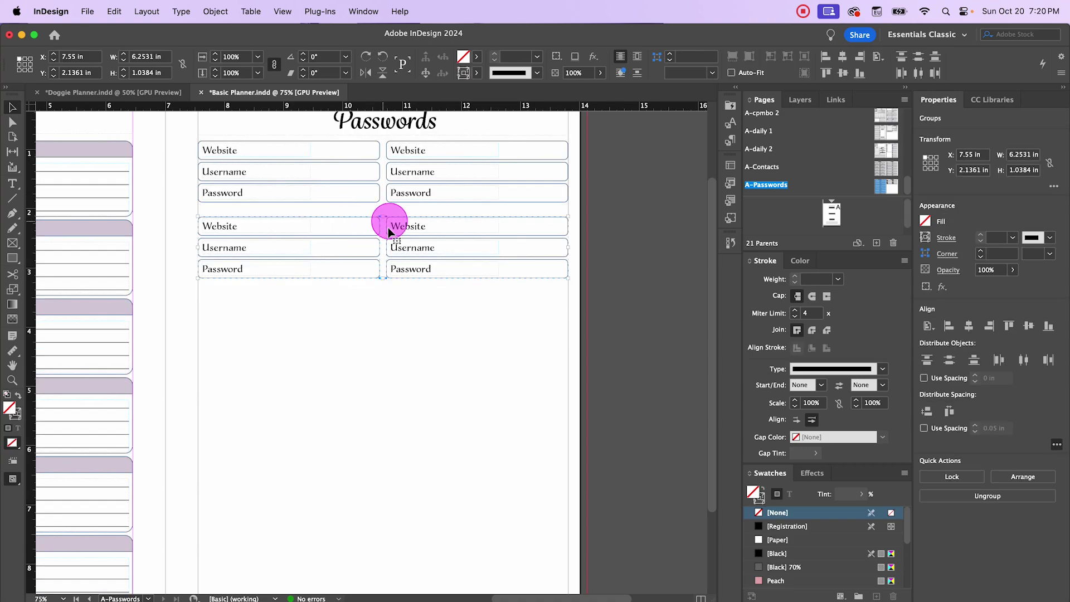
click(114, 11)
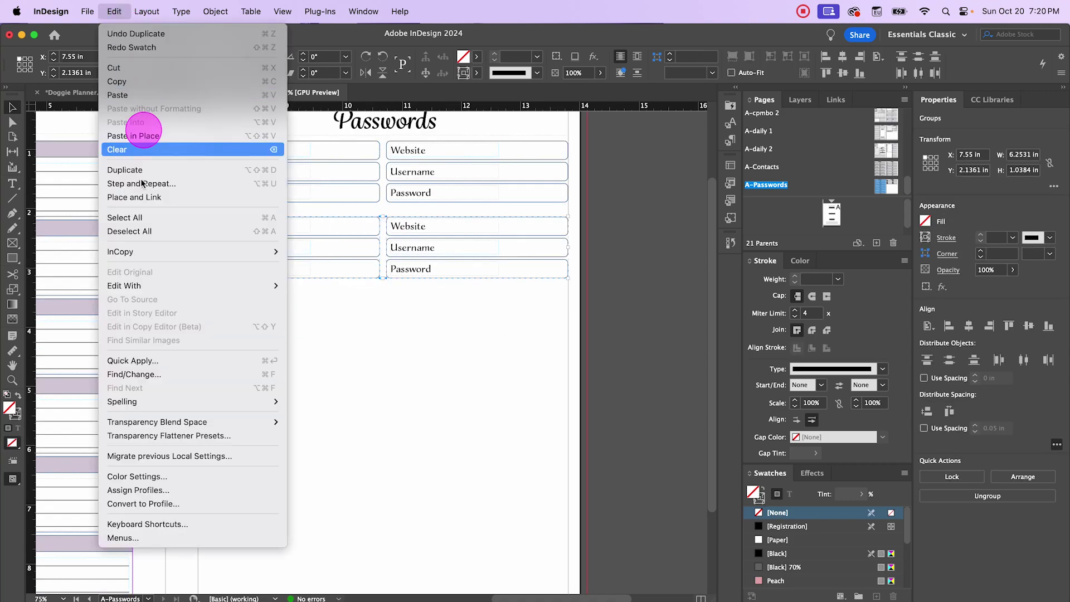
click(142, 183)
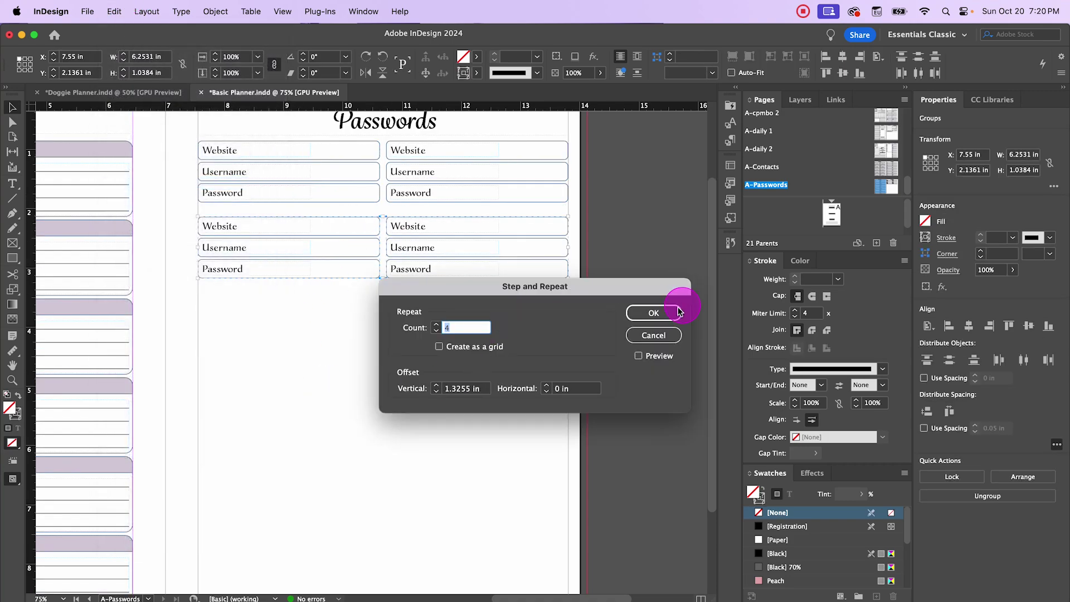
click(653, 313)
scroll(583, 409, down, 5)
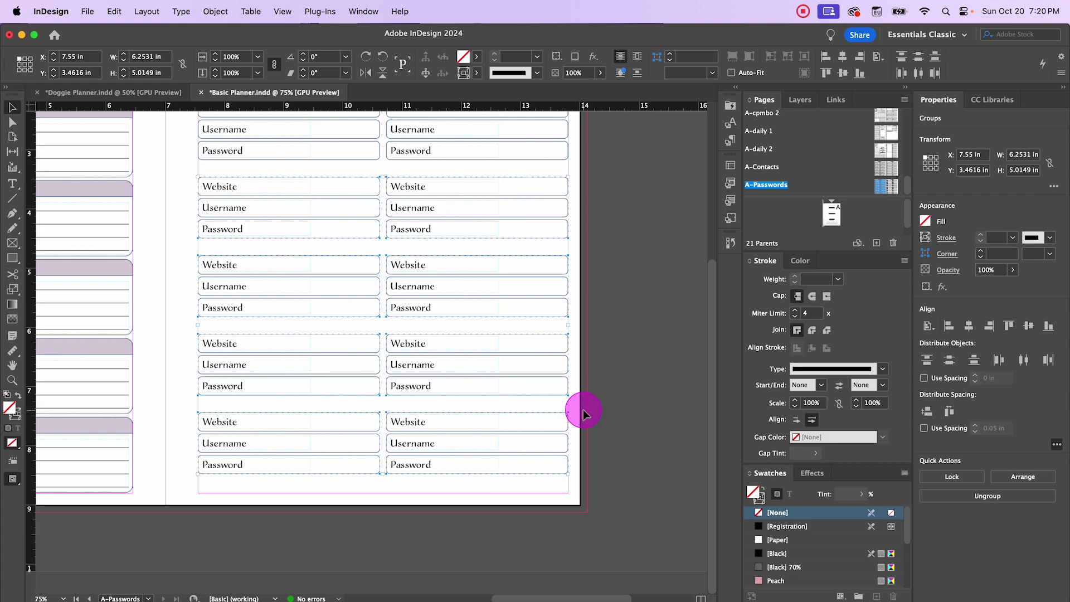
Step: Select all the box groups on the right-hand page and nudge them down toward the bottom margin
scroll(583, 409, up, 1)
key(super+minus)
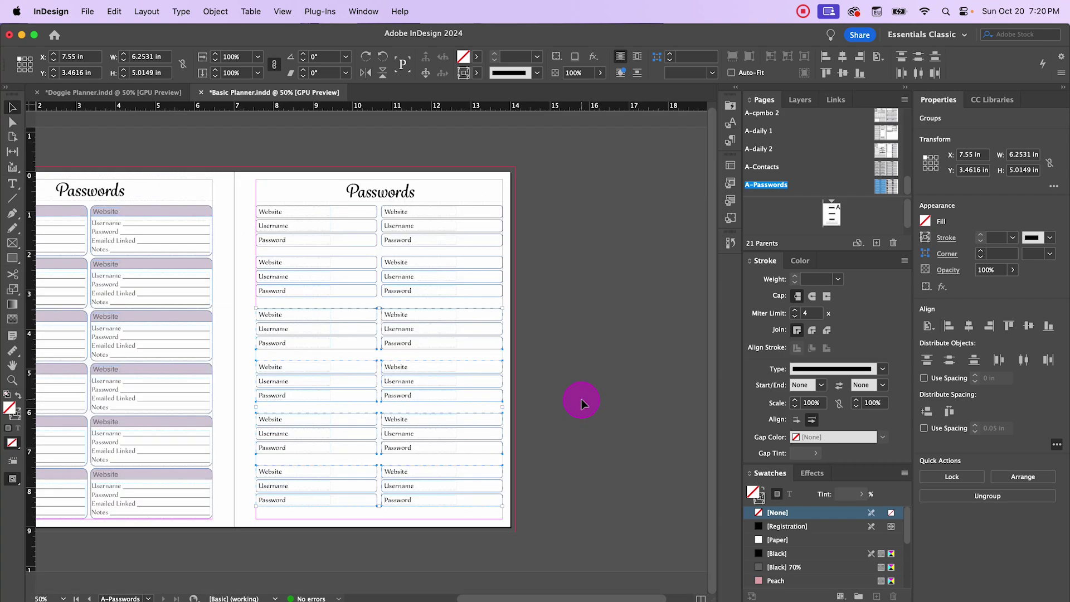
drag(251, 208, 351, 258)
key(Down)
key(Down)
key(Down)
key(Down)
key(Down)
key(Down)
key(Down)
key(Down)
key(Down)
key(Down)
key(Down)
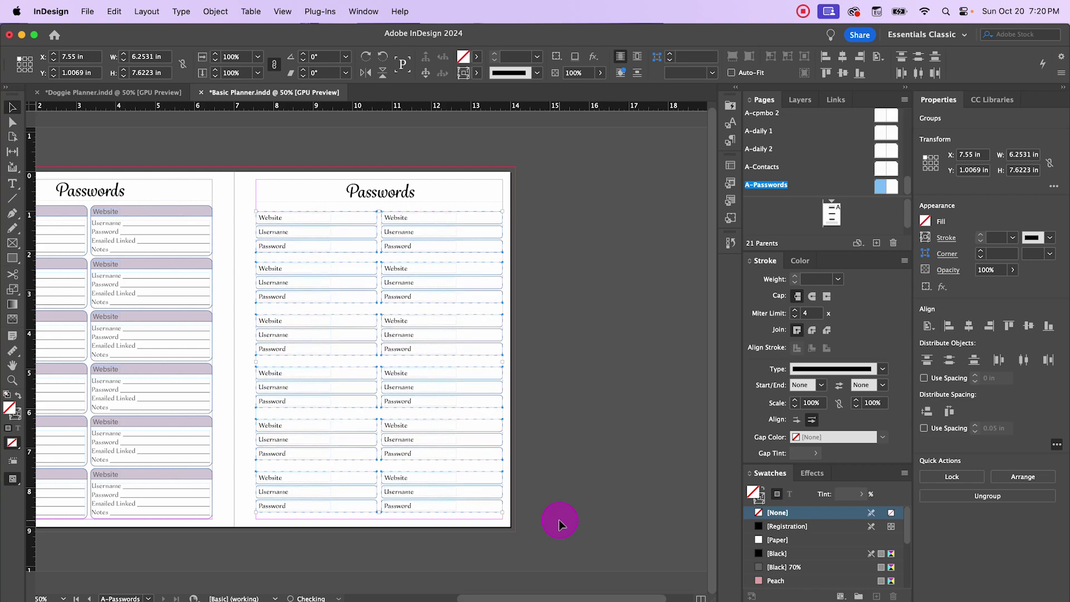
key(Down)
key(Down)
key(Down)
key(Down)
key(Down)
click(560, 524)
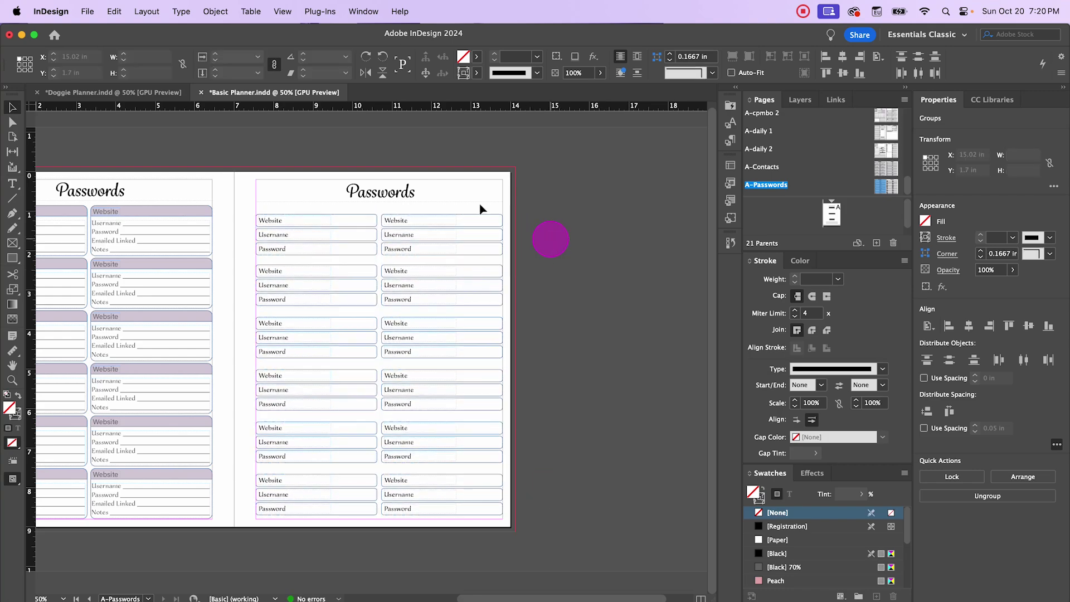
Step: Move the Passwords title on the right-hand page slightly down toward the login boxes
drag(370, 195, 372, 201)
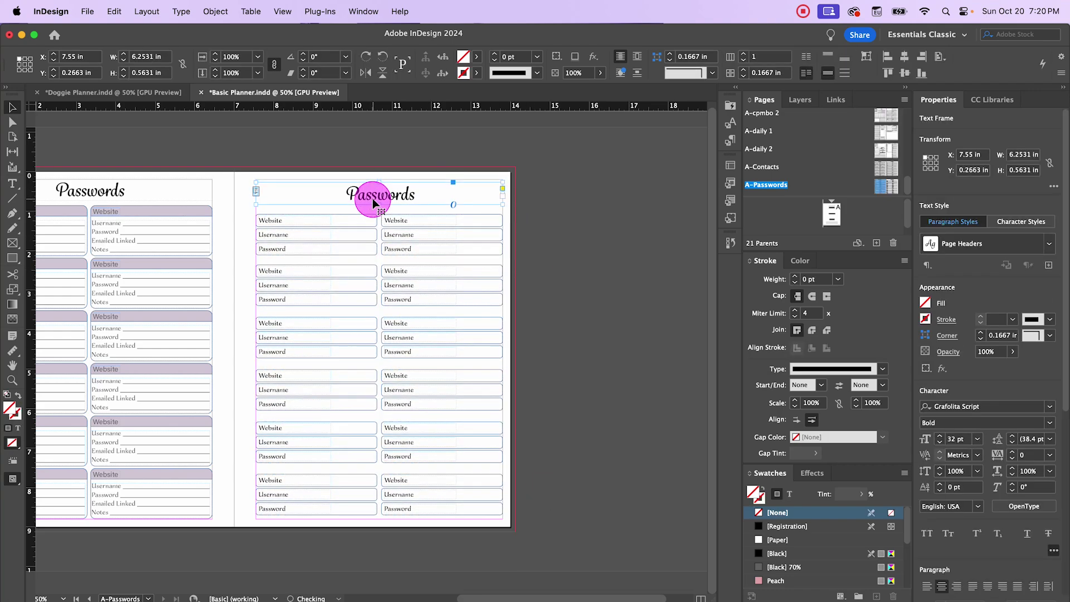
click(624, 394)
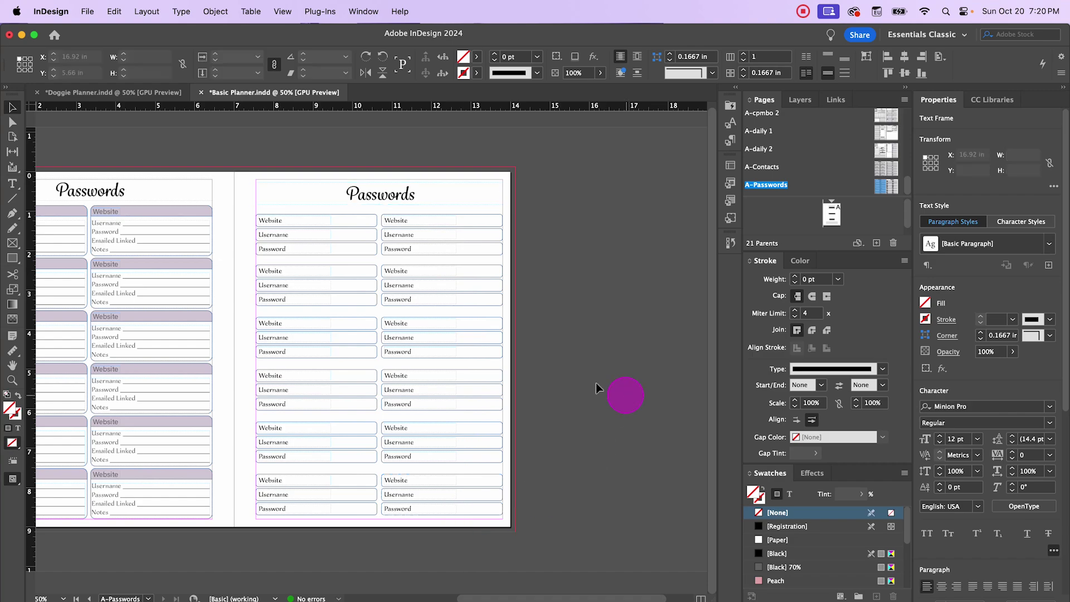
Step: Fill the first box group in the right-hand page's left column with the Peach swatch at about 50% tint
scroll(329, 274, up, 1)
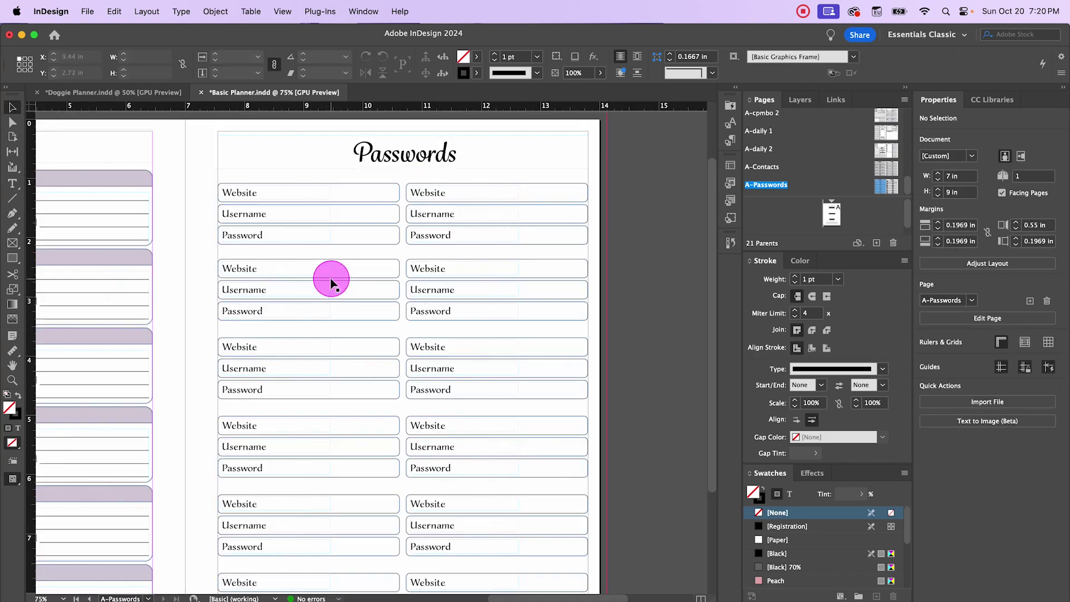
drag(650, 325, 667, 282)
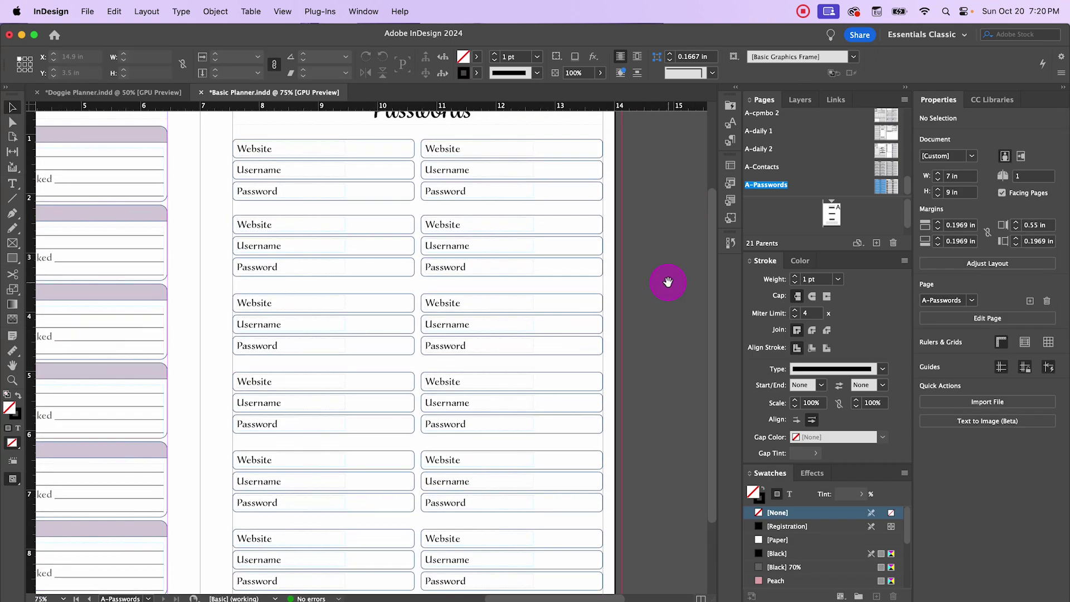
click(379, 157)
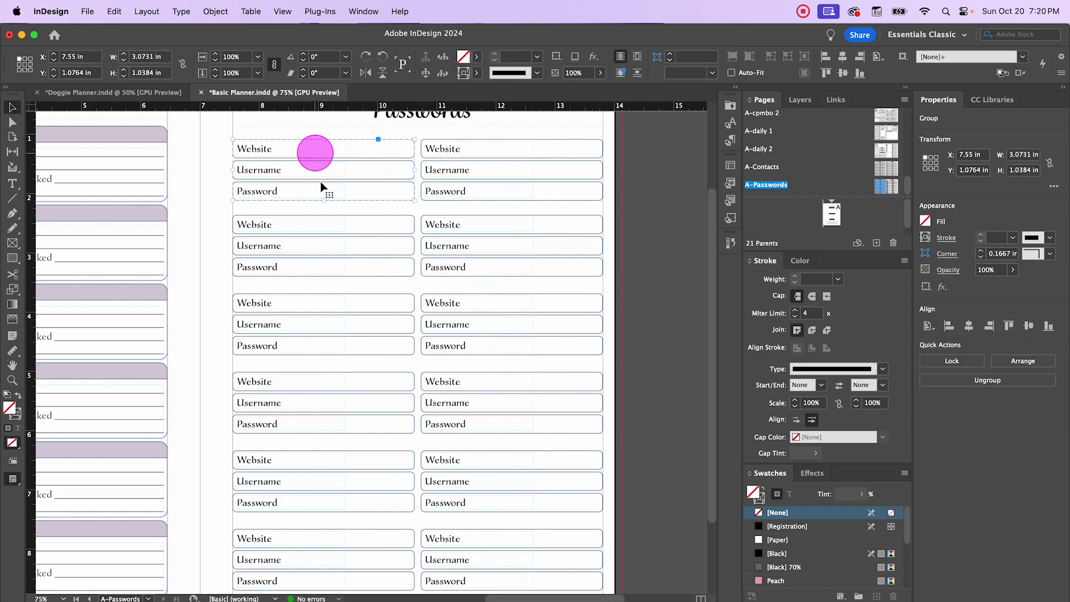
click(480, 57)
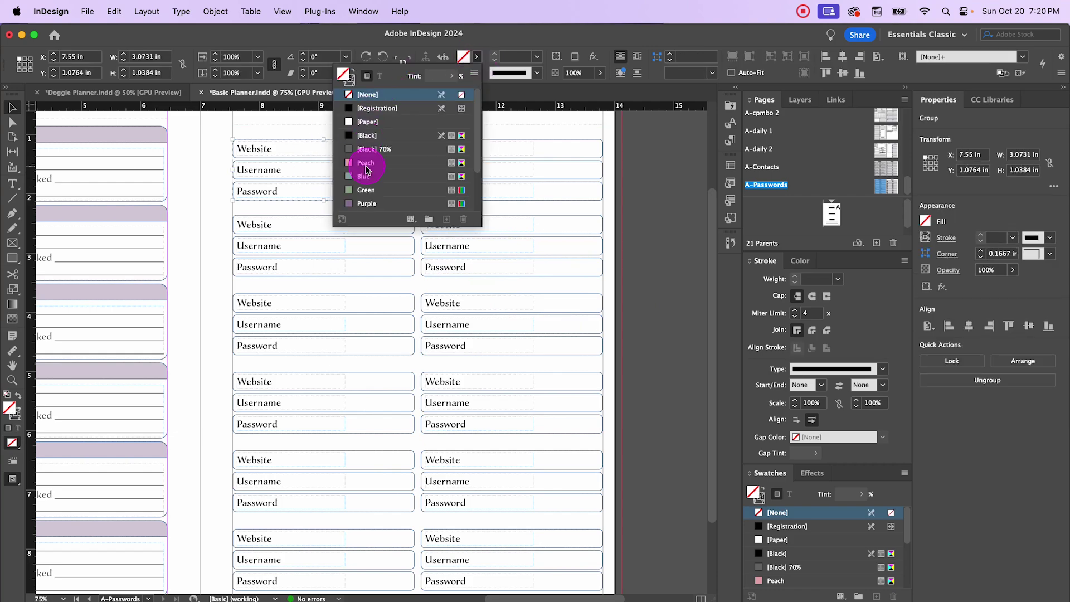
scroll(377, 180, down, 2)
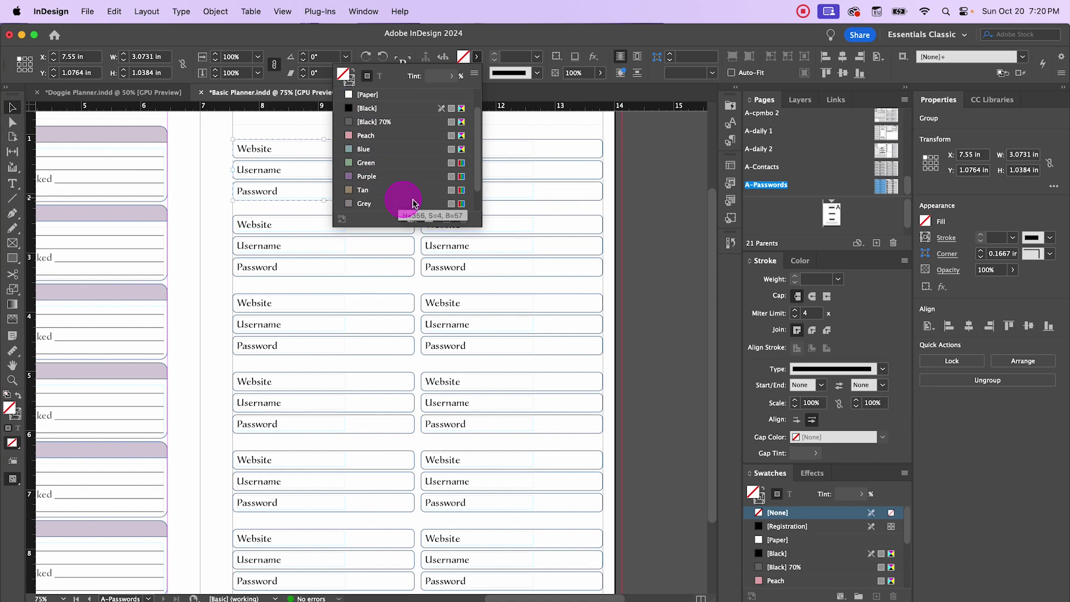
click(372, 136)
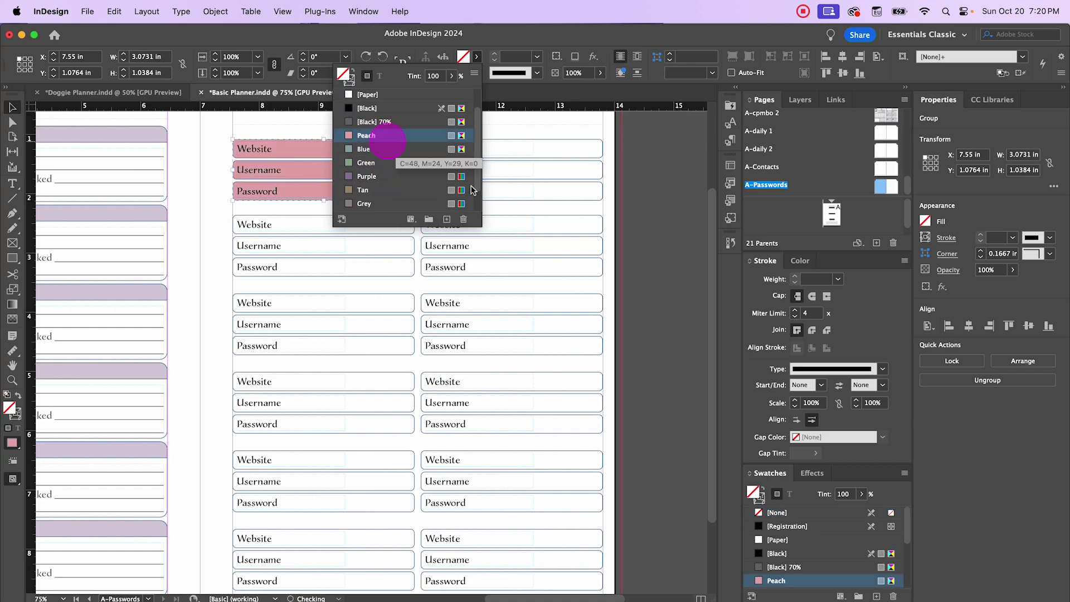
click(480, 53)
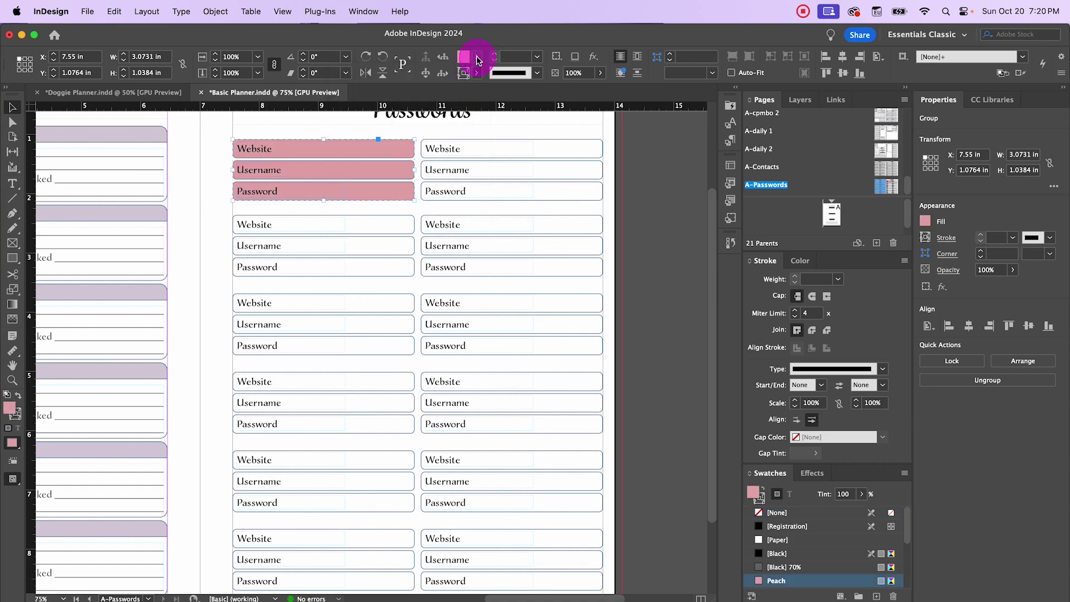
click(478, 56)
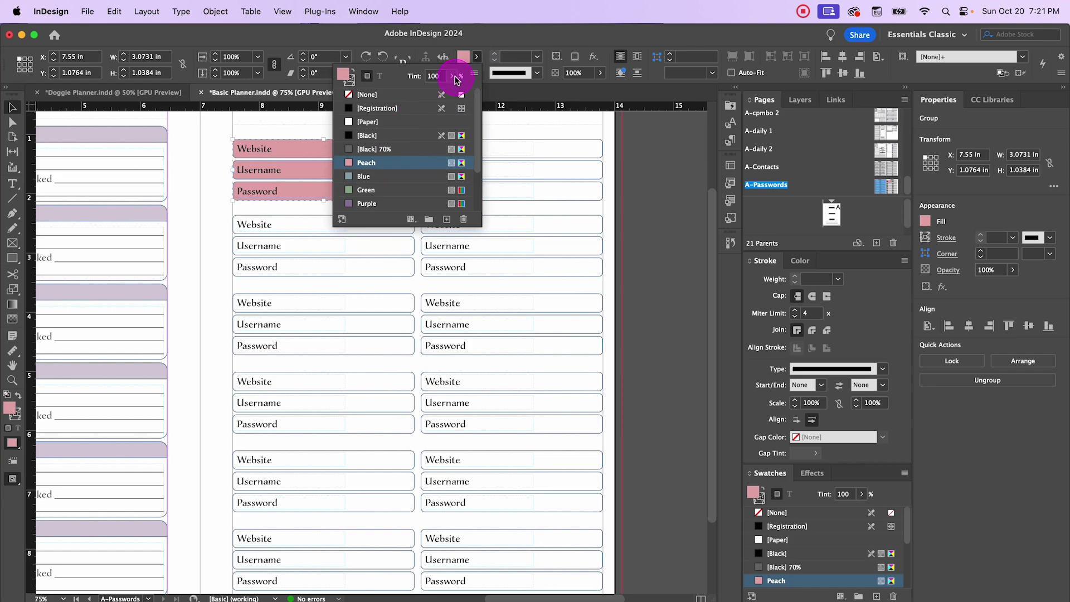
drag(456, 80, 419, 102)
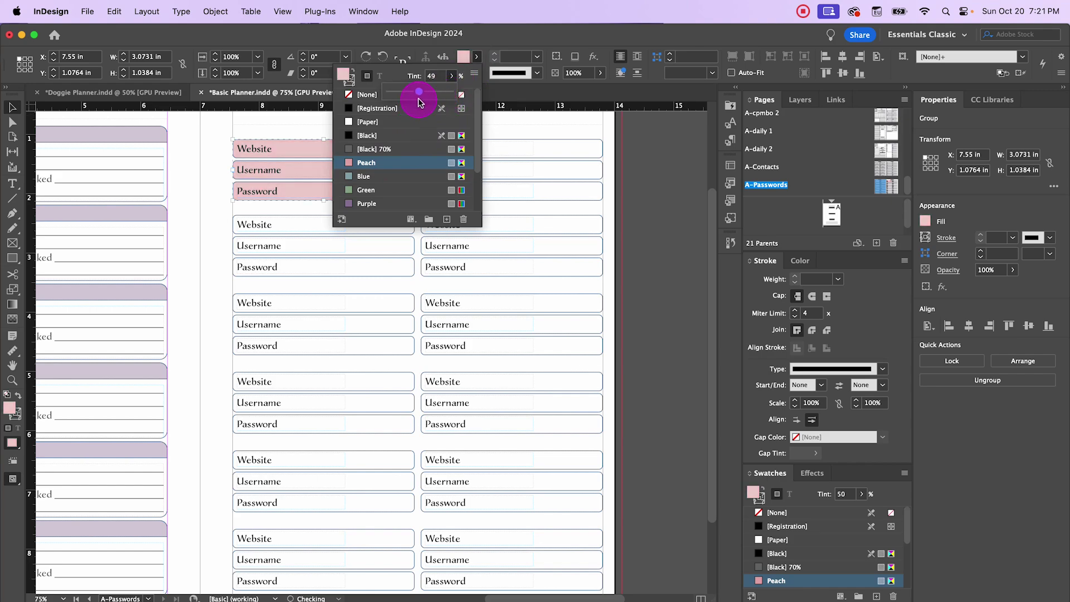
Step: Fill the second box group in the left column with the Blue swatch at 46% tint
click(287, 229)
click(475, 56)
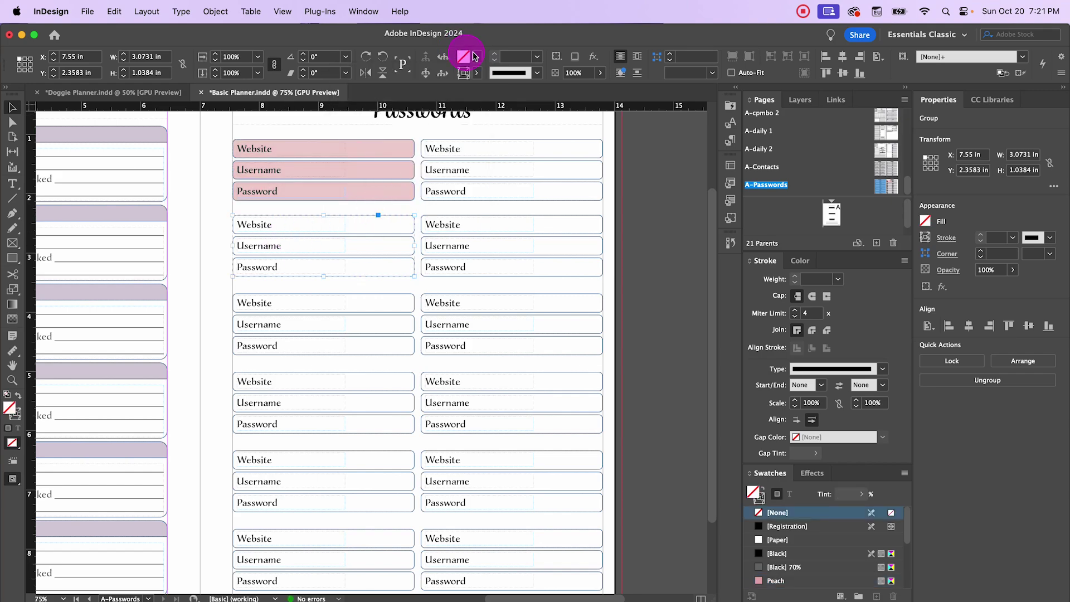
click(370, 151)
click(363, 178)
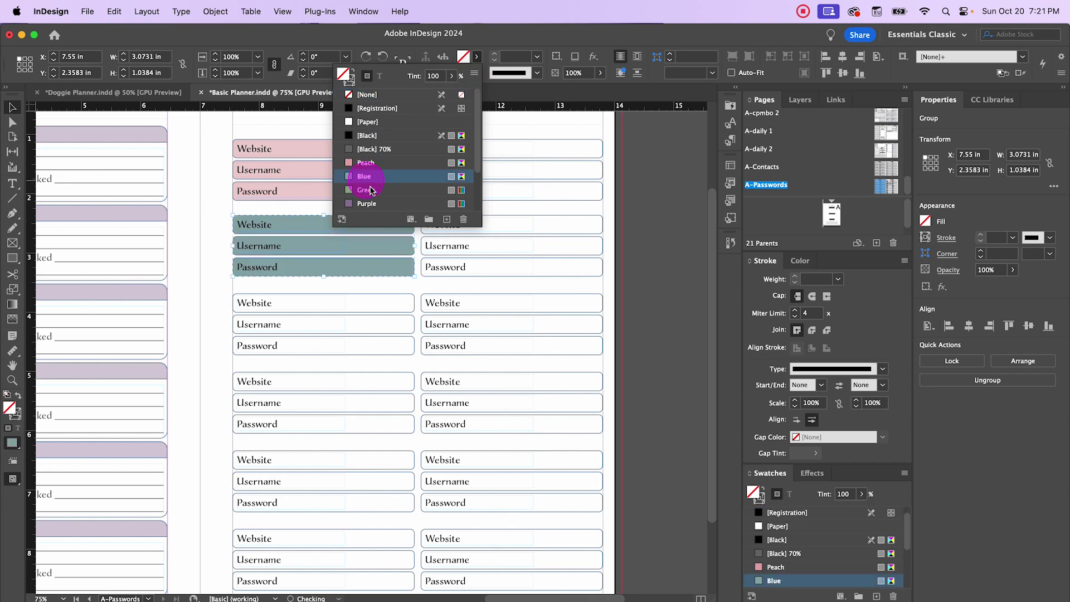
click(432, 76)
click(452, 76)
drag(451, 91, 416, 92)
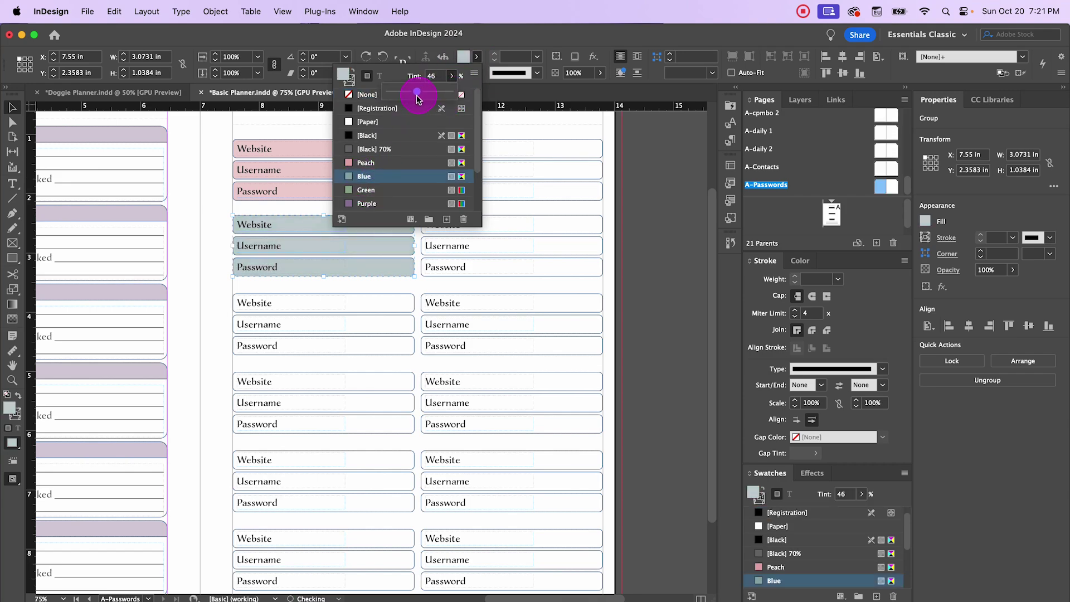
Step: Fill the third box group in the left column with the Green swatch at about 50% tint
click(341, 288)
click(343, 295)
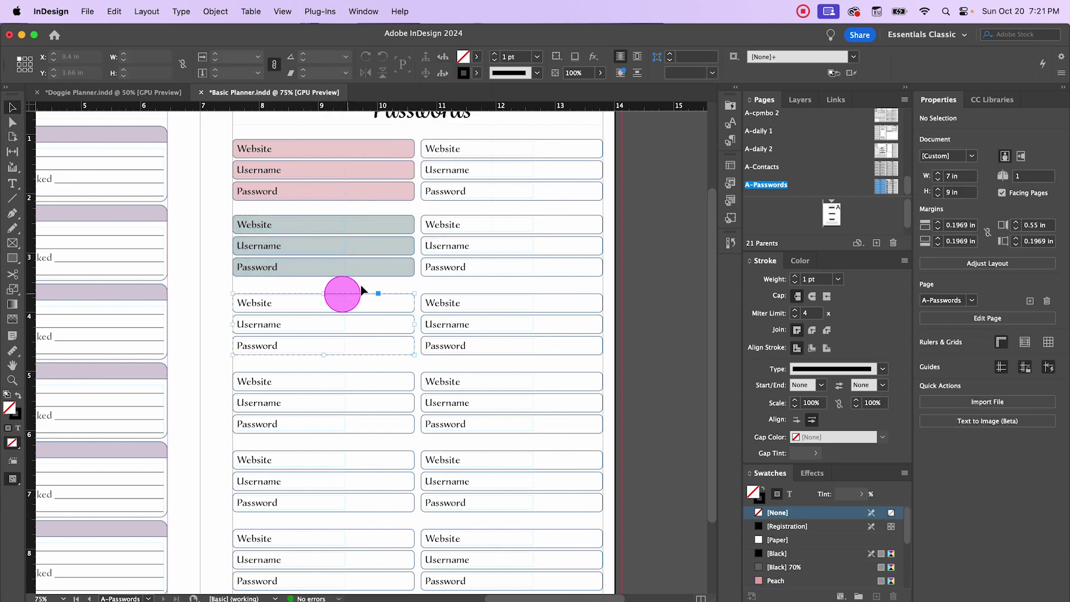
click(478, 59)
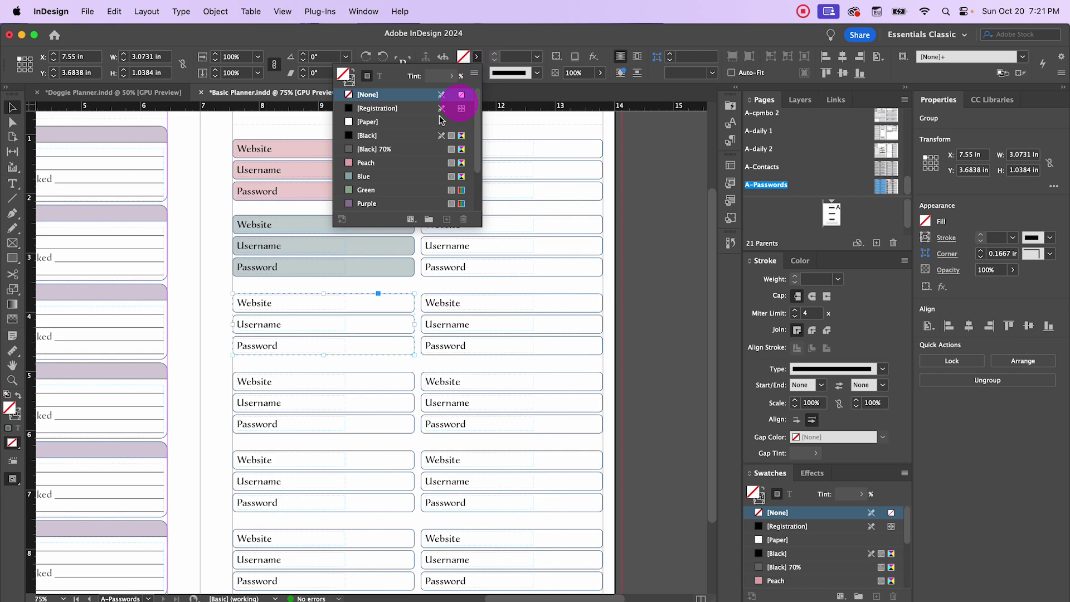
click(382, 189)
click(454, 76)
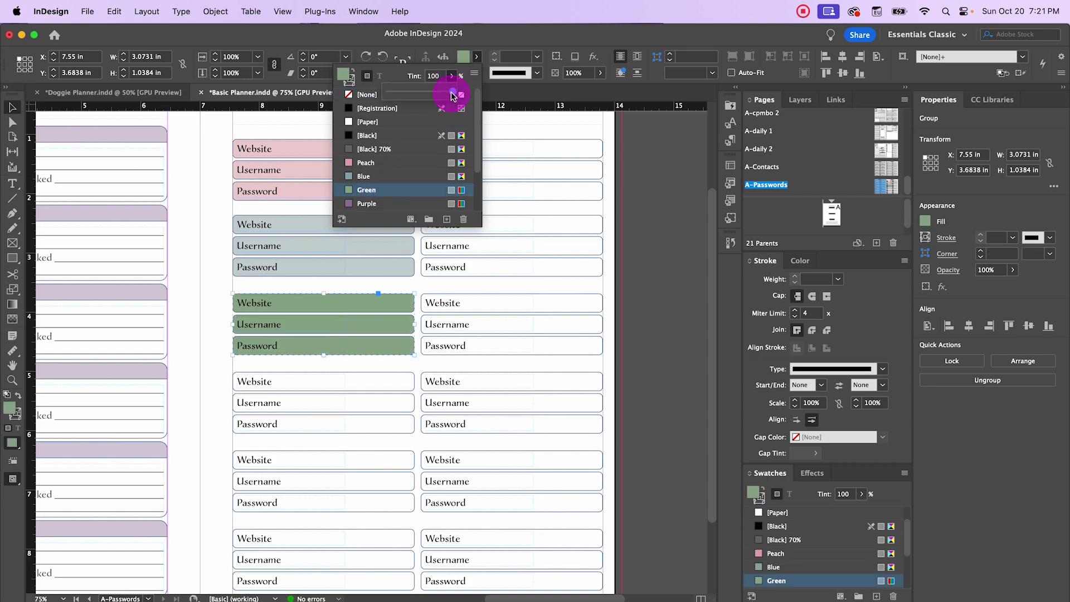
drag(450, 91, 419, 100)
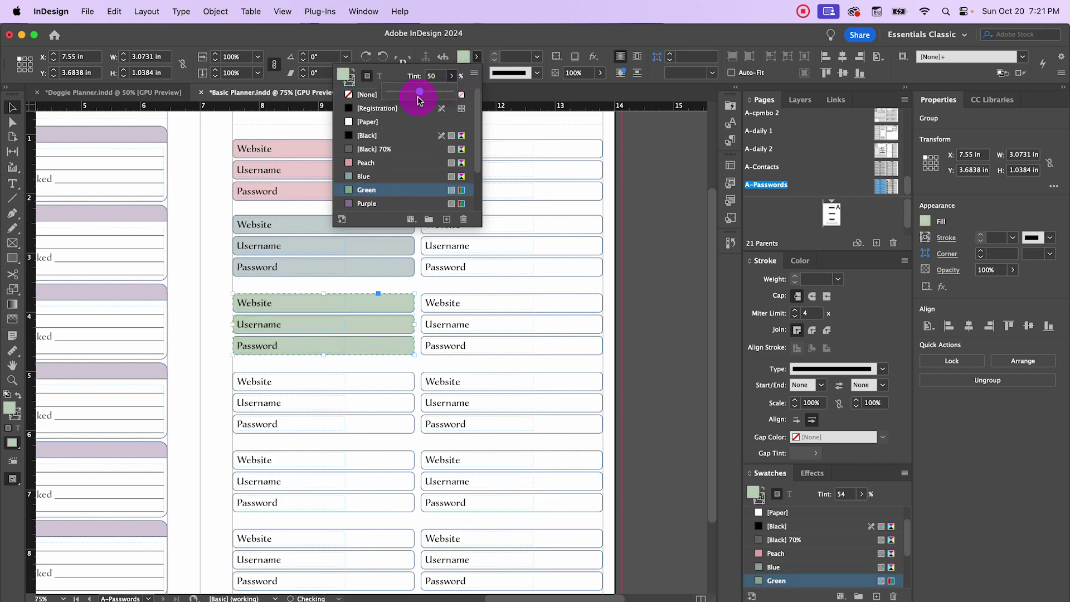
Step: Fill the fourth box group in the left column with the Purple swatch at 46% tint
click(315, 373)
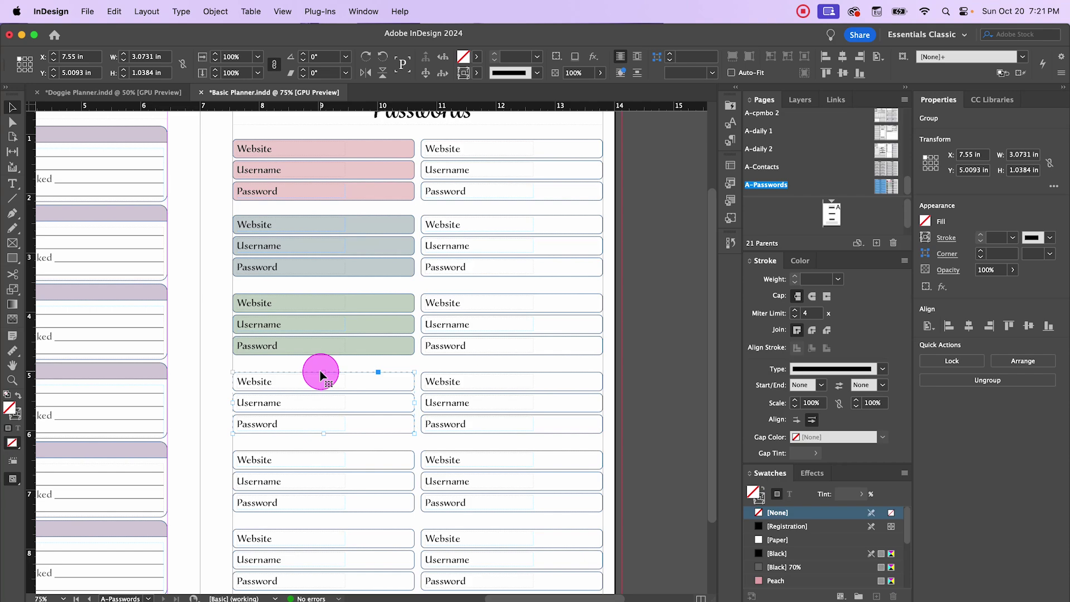
click(477, 56)
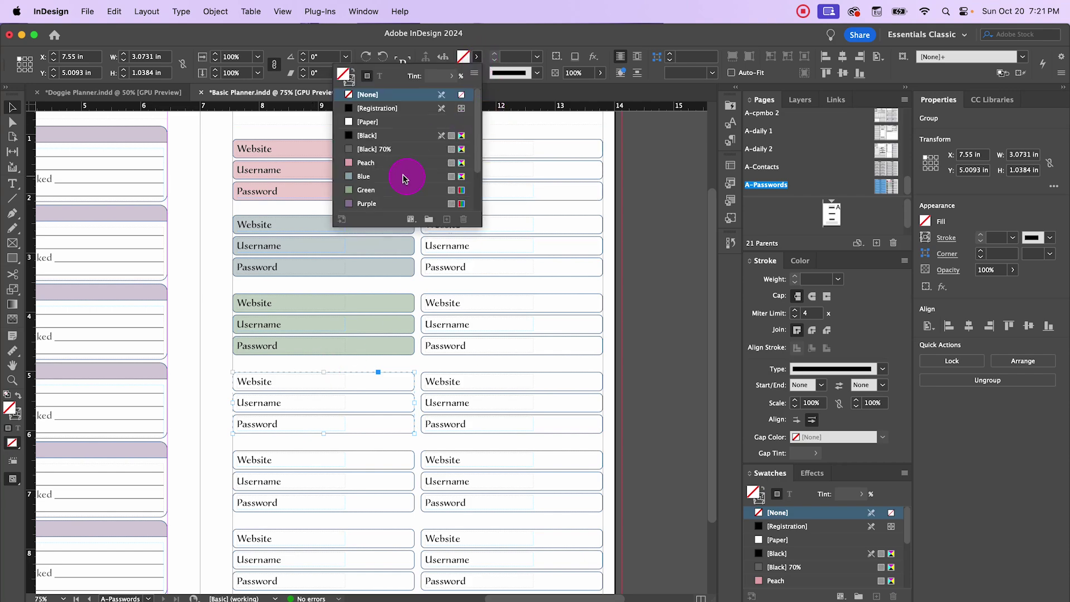
click(368, 204)
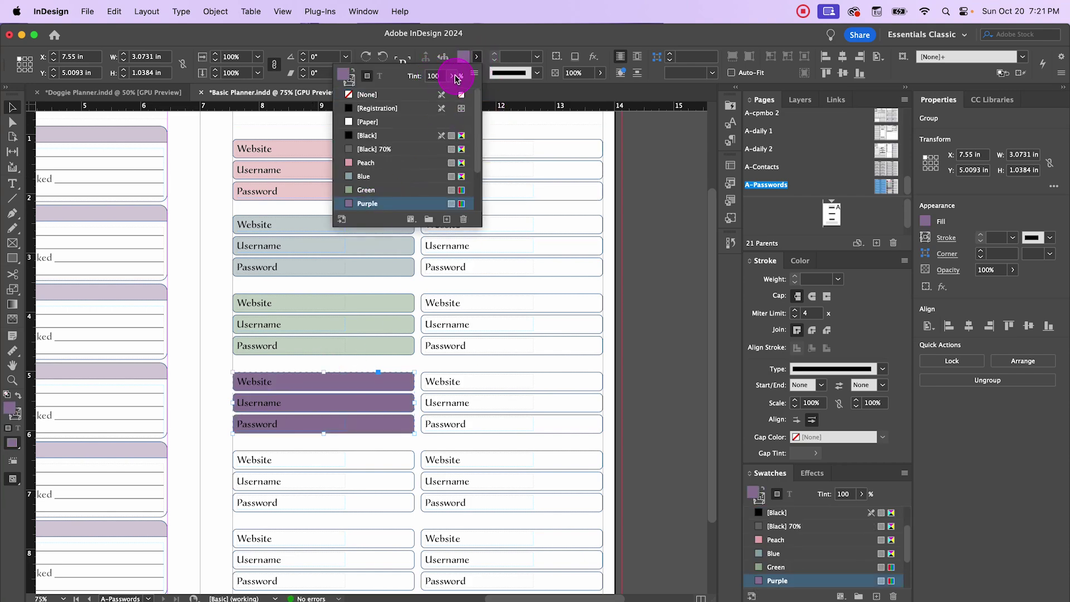
drag(456, 78, 418, 94)
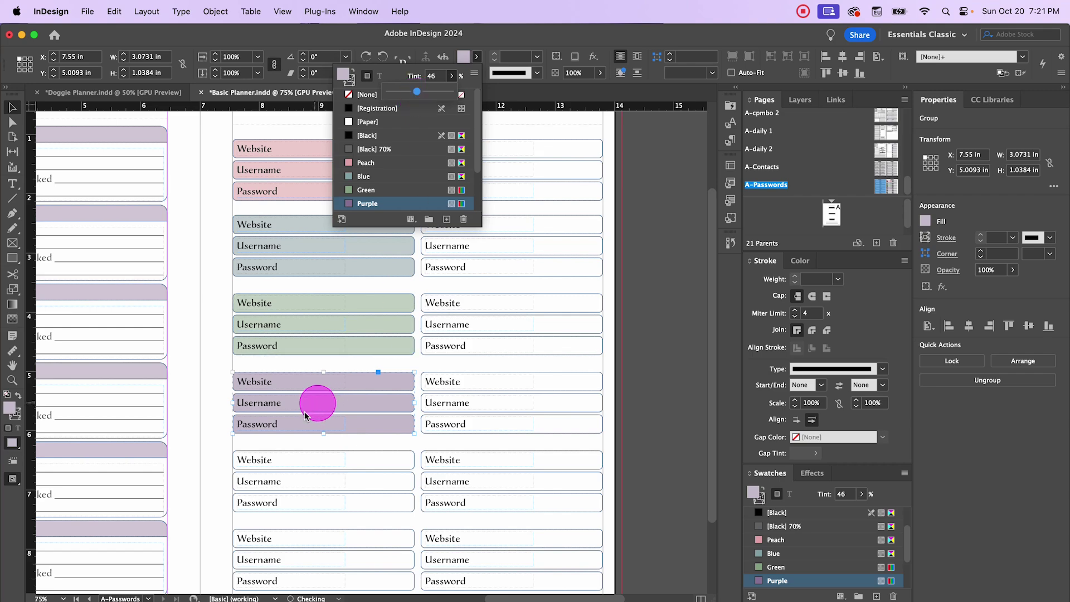
Step: Fill the fifth box group in the left column with the Tan swatch at 52% tint
click(304, 452)
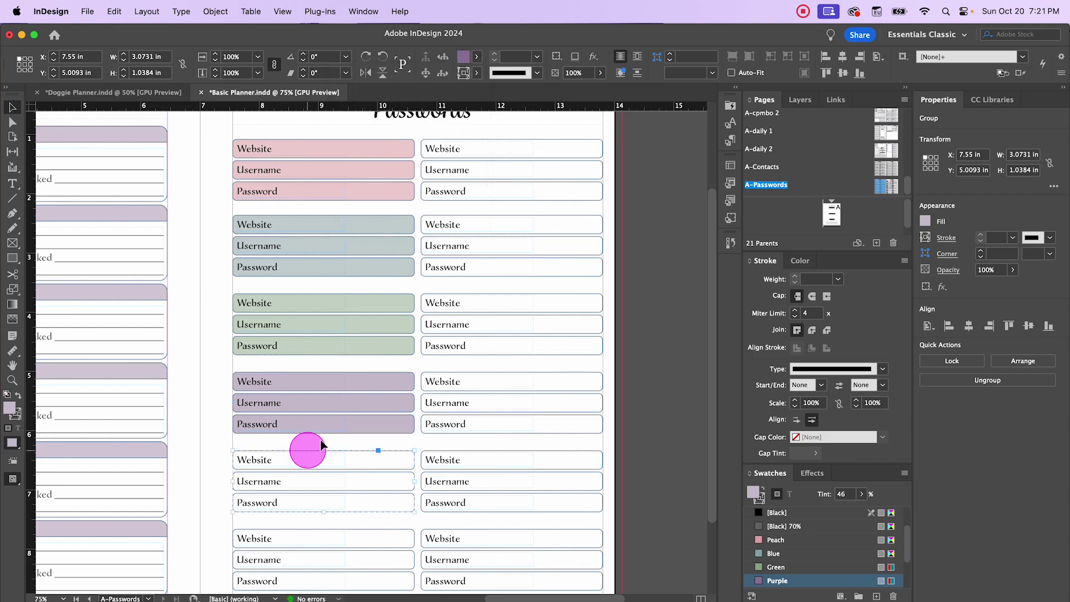
click(477, 55)
scroll(362, 188, down, 3)
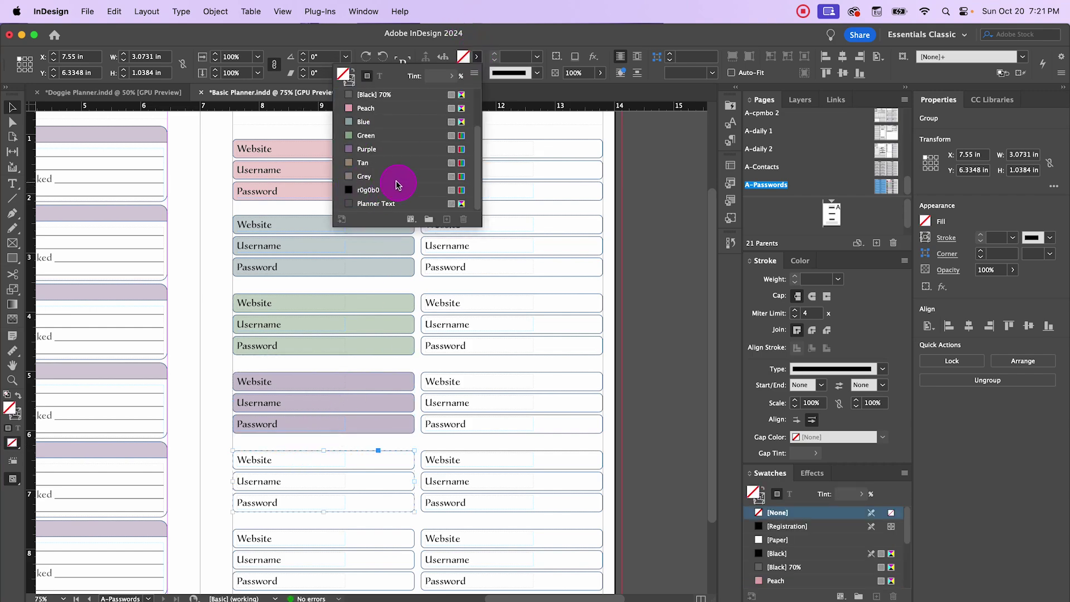
click(364, 162)
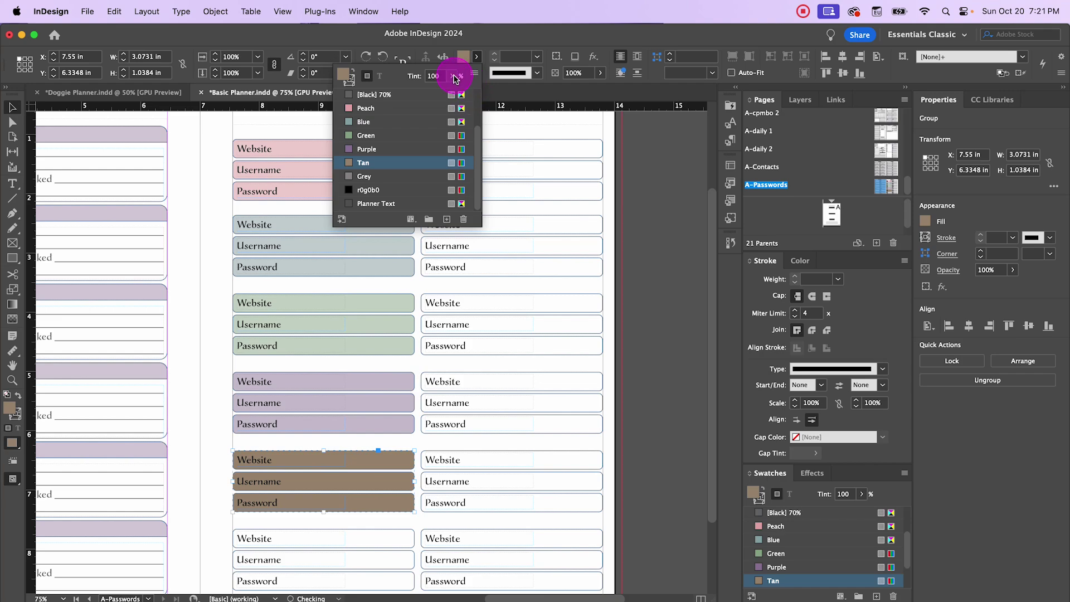
drag(455, 76, 423, 94)
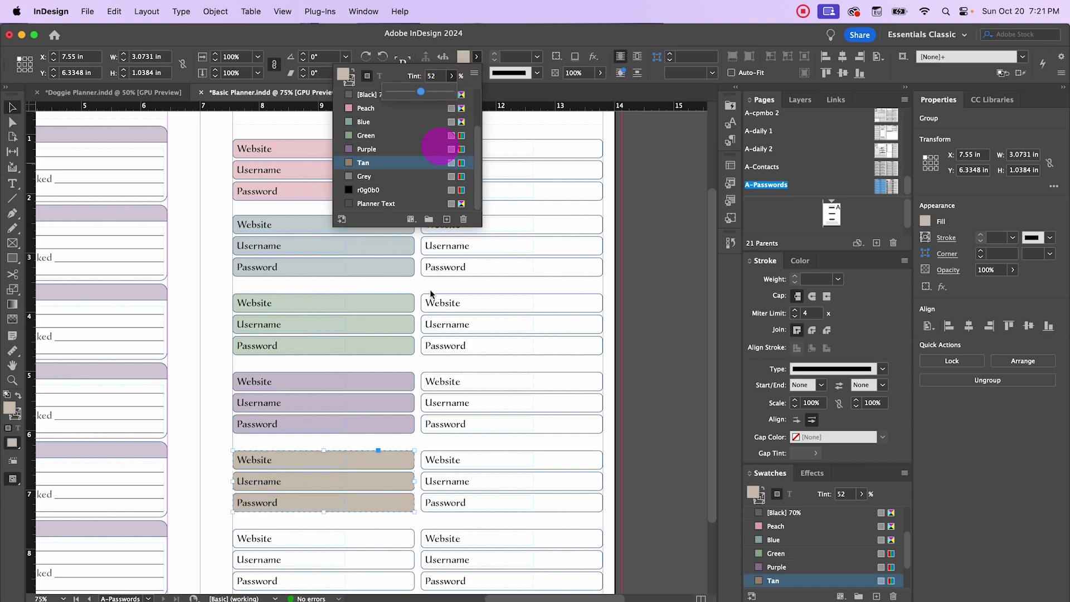
Step: Fill the last box group in the left column with the Grey swatch at about 42% tint and deselect it
scroll(390, 362, down, 3)
click(360, 434)
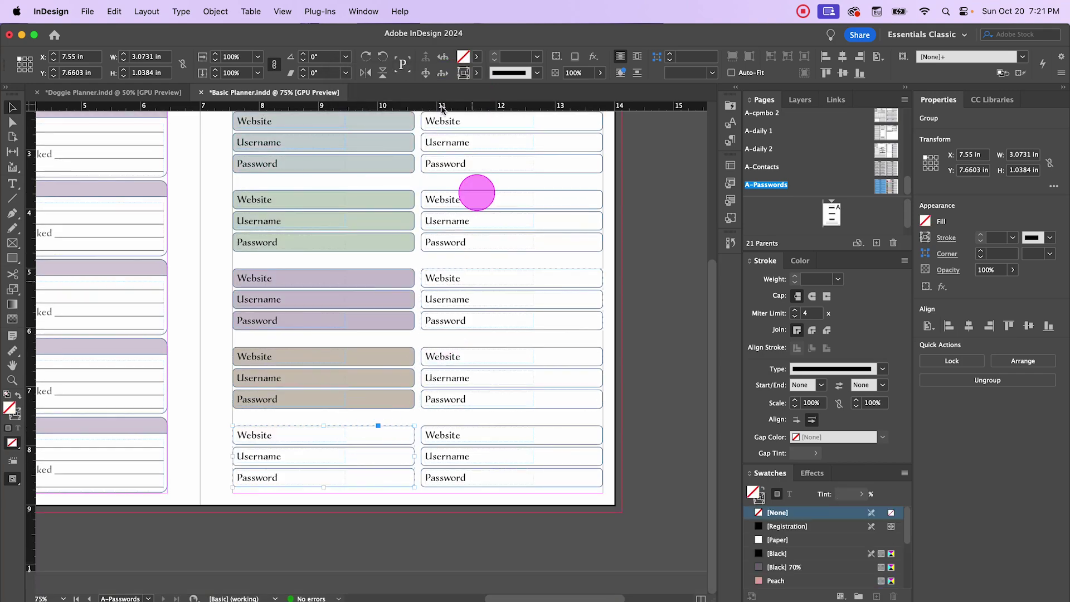
click(476, 56)
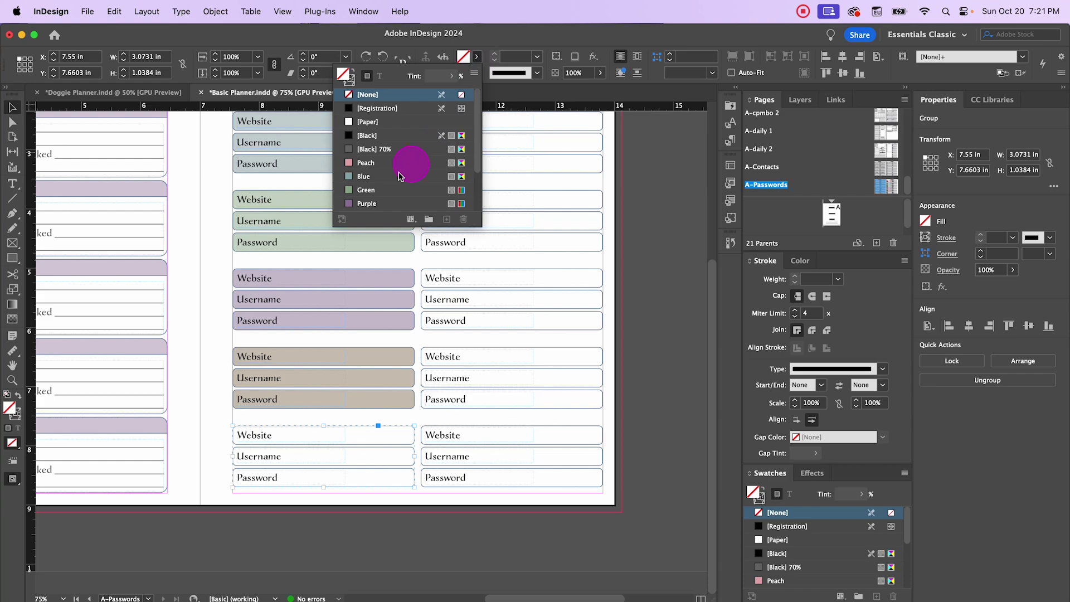
scroll(354, 201, down, 2)
click(363, 204)
click(451, 75)
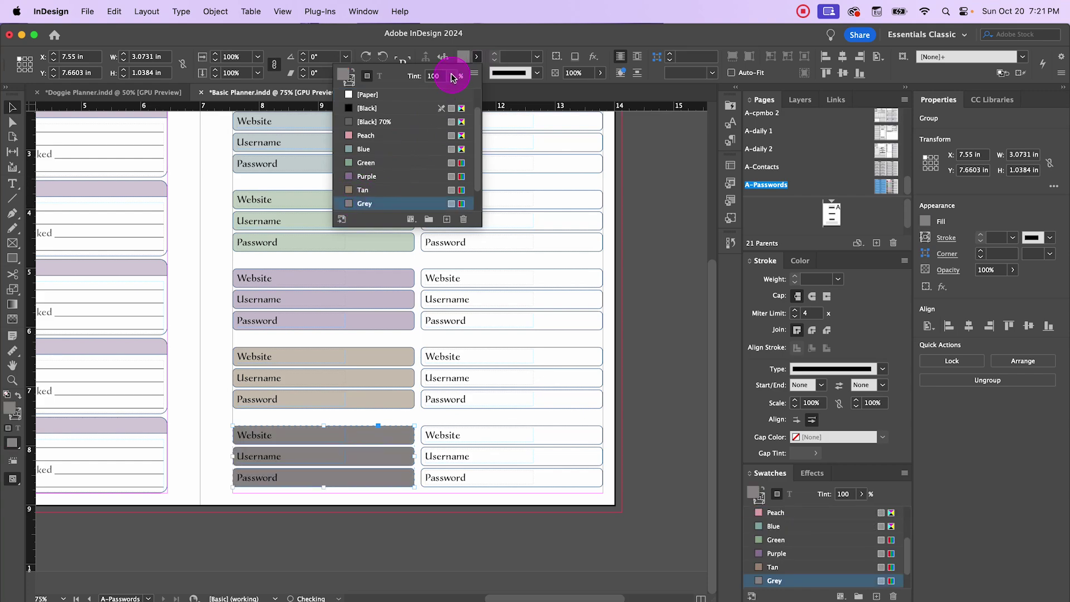
drag(453, 92, 415, 100)
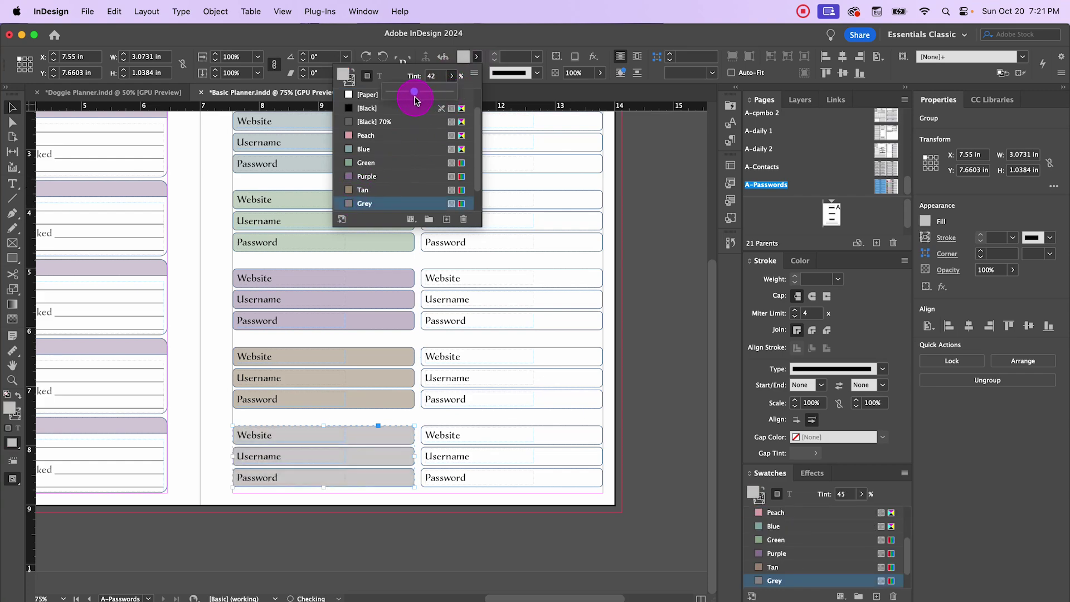
click(639, 255)
key(super+minus)
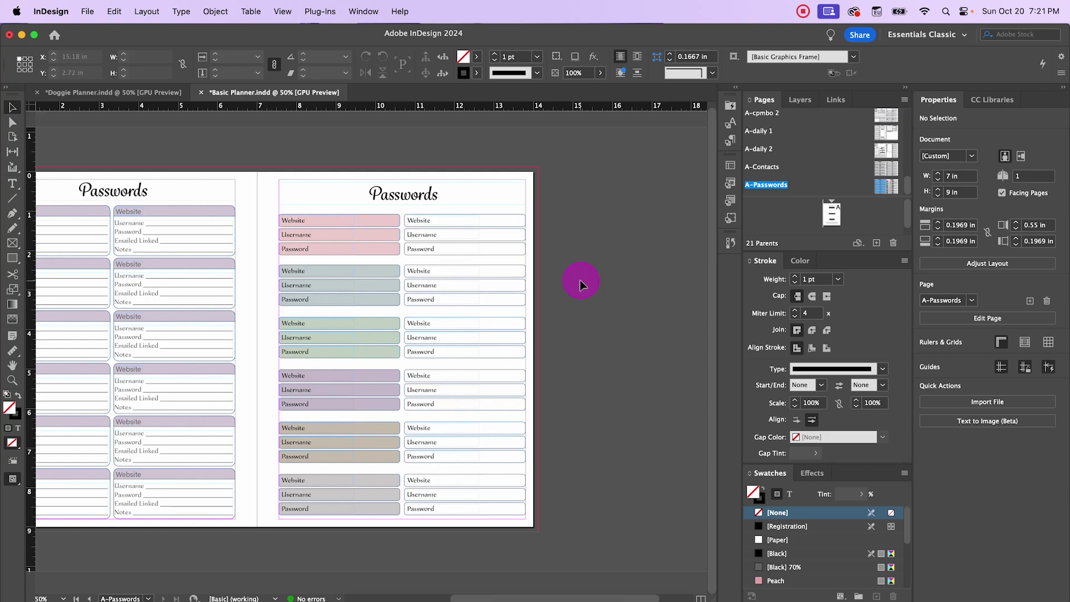
scroll(580, 280, left, 2)
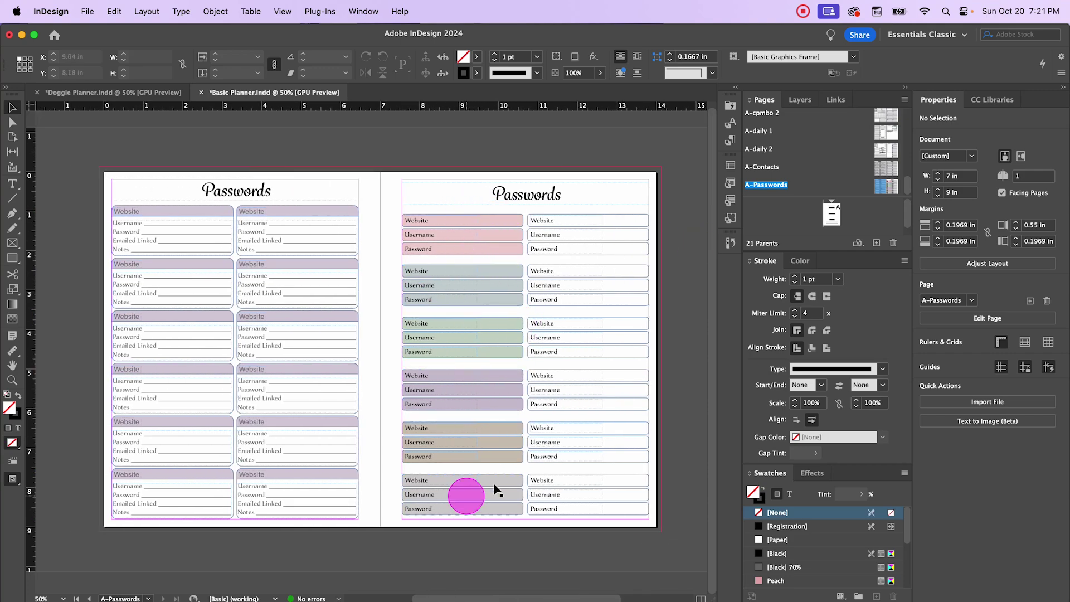
key(super+equal)
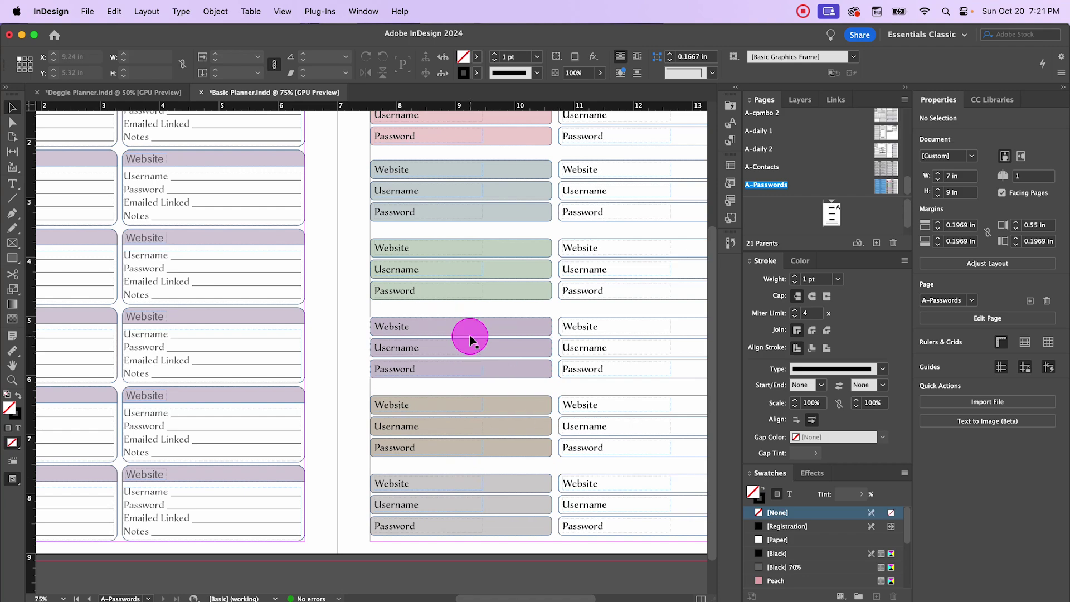
key(super+minus)
scroll(479, 135, left, 3)
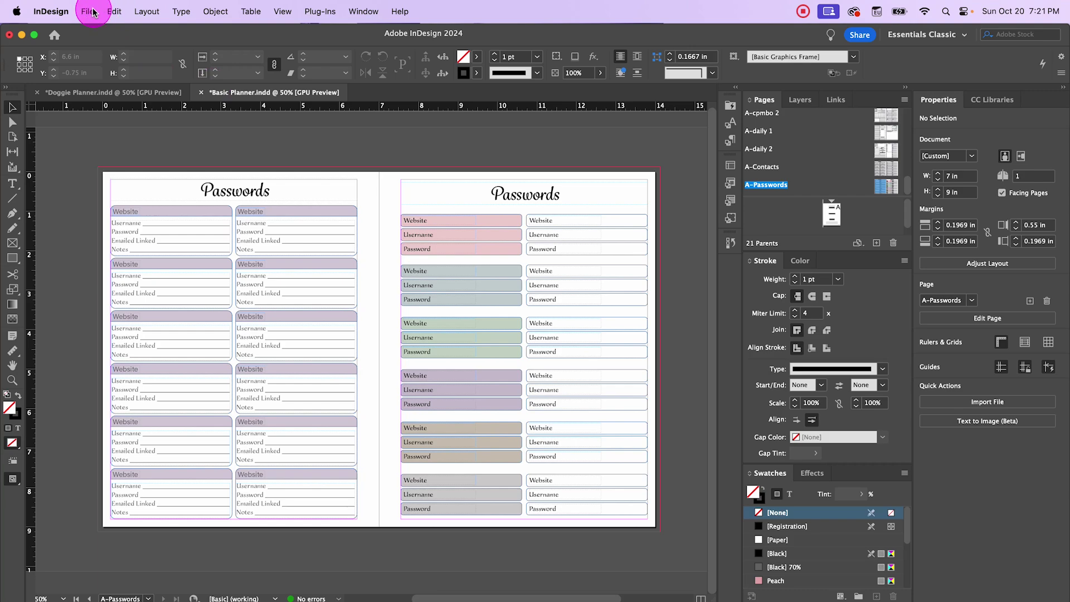
click(115, 11)
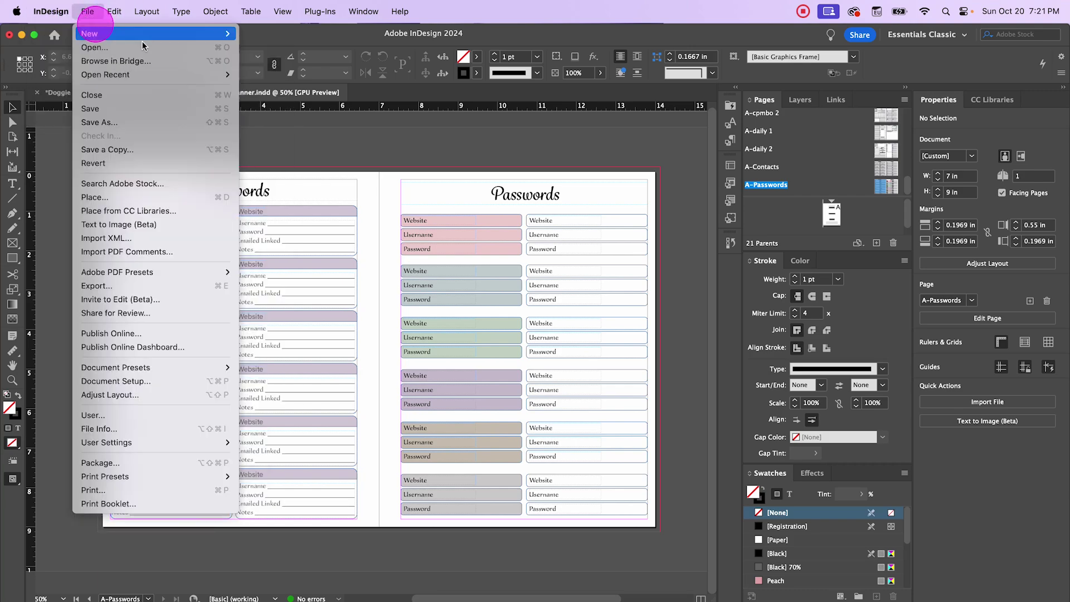
click(401, 146)
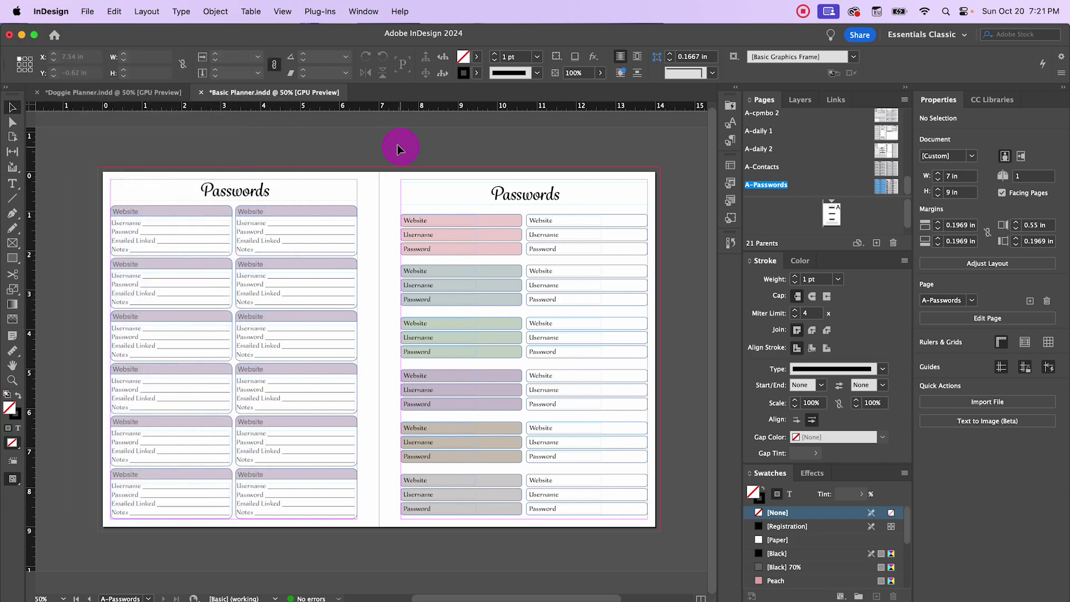